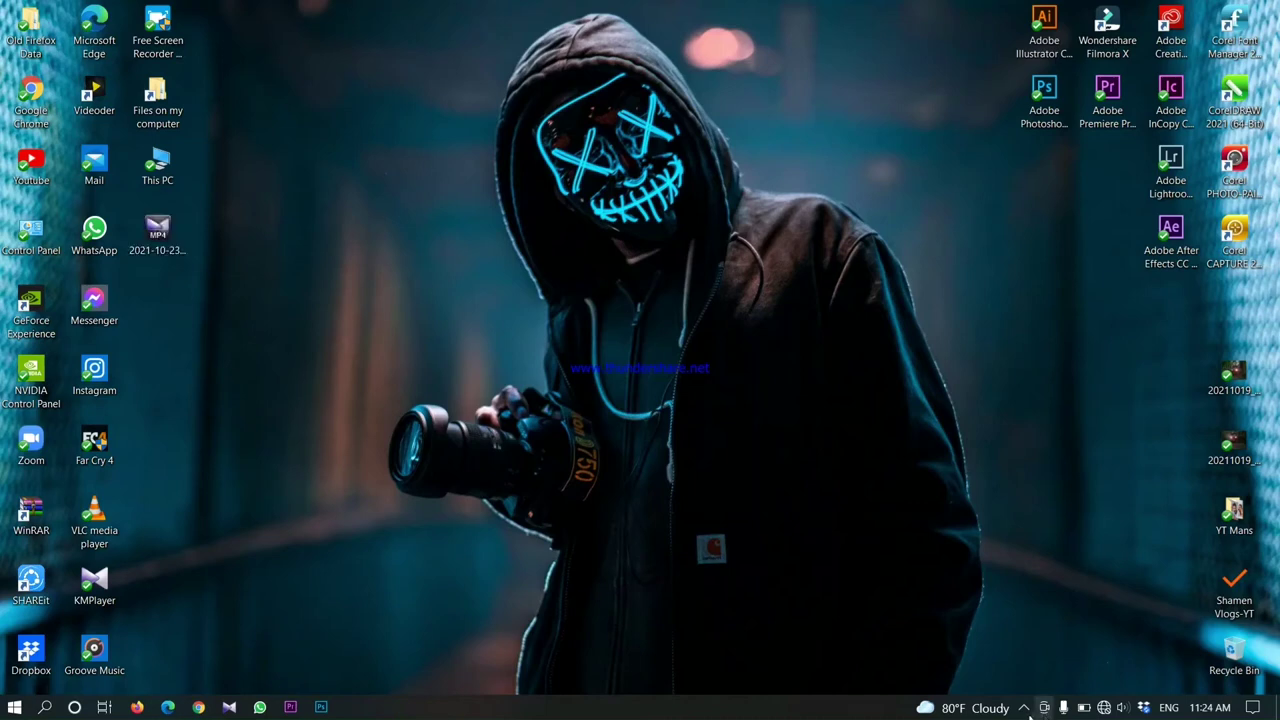
Launch Adobe Illustrator from its desktop shortcut and wait for the Home screen.
{"action": "left_click", "coordinate": [1024, 708]}
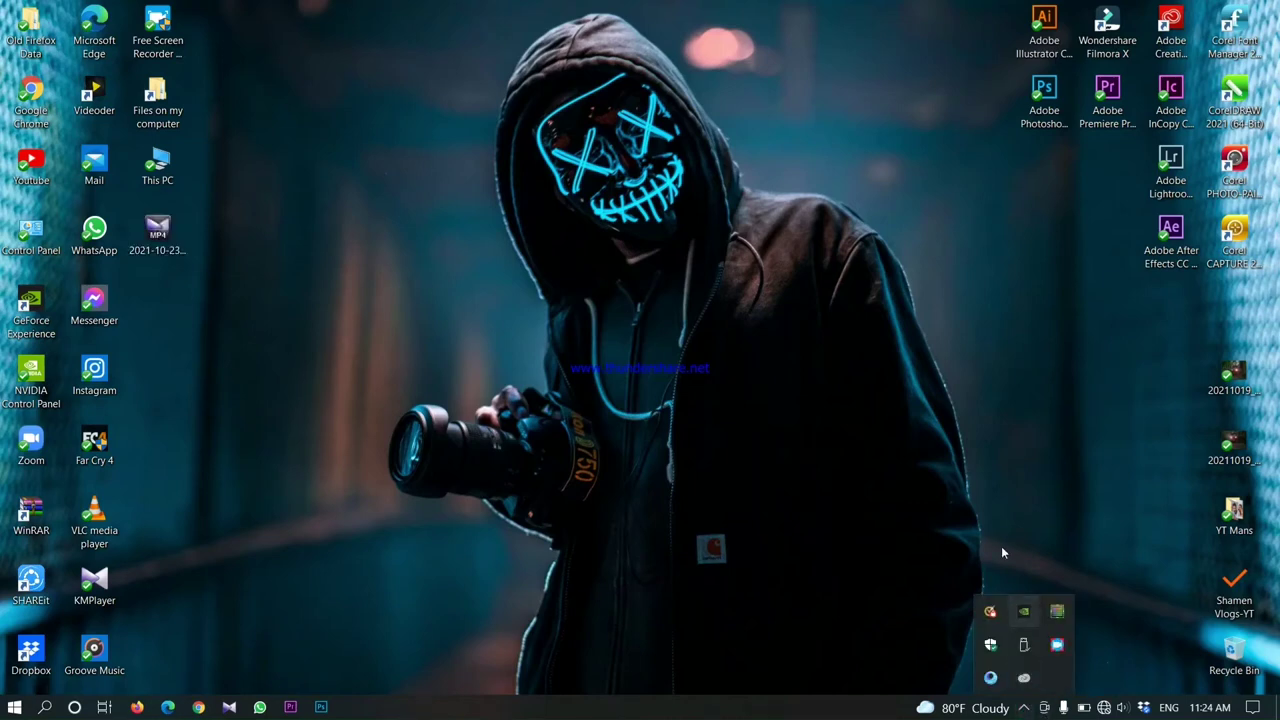
{"action": "left_click", "coordinate": [992, 502]}
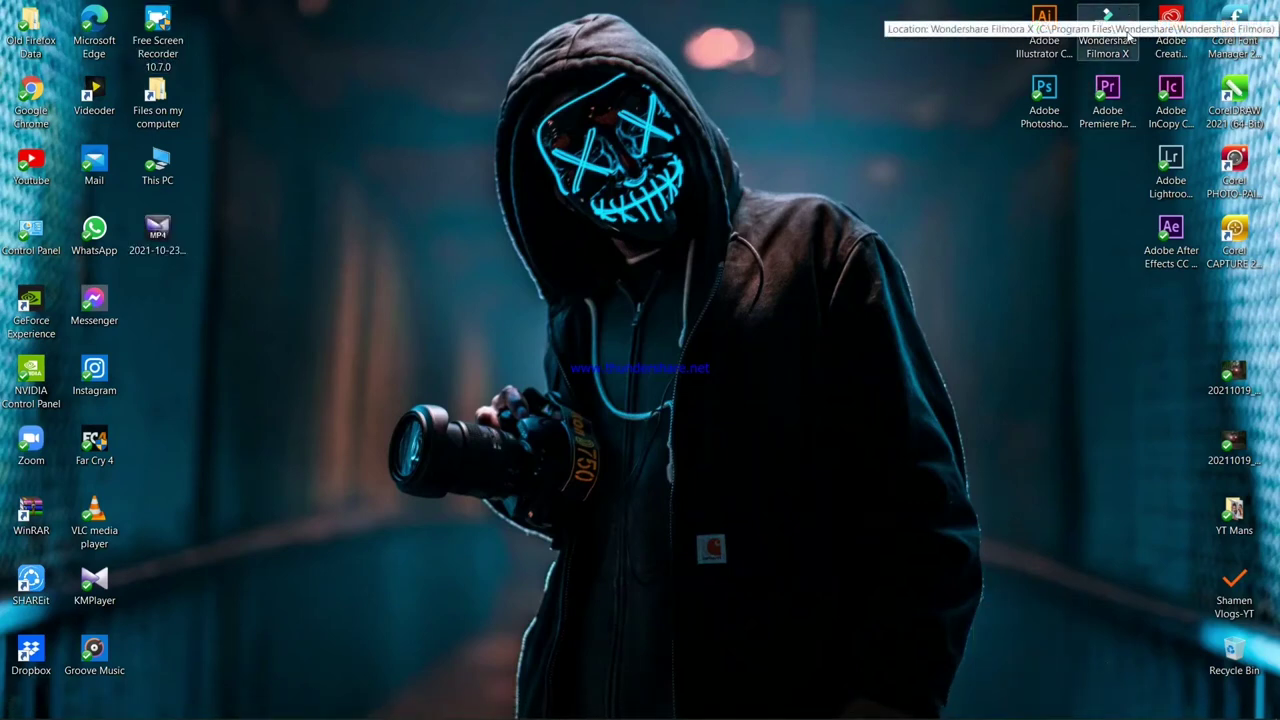
{"action": "double_click", "coordinate": [1046, 40]}
{"action": "left_click", "coordinate": [1038, 487]}
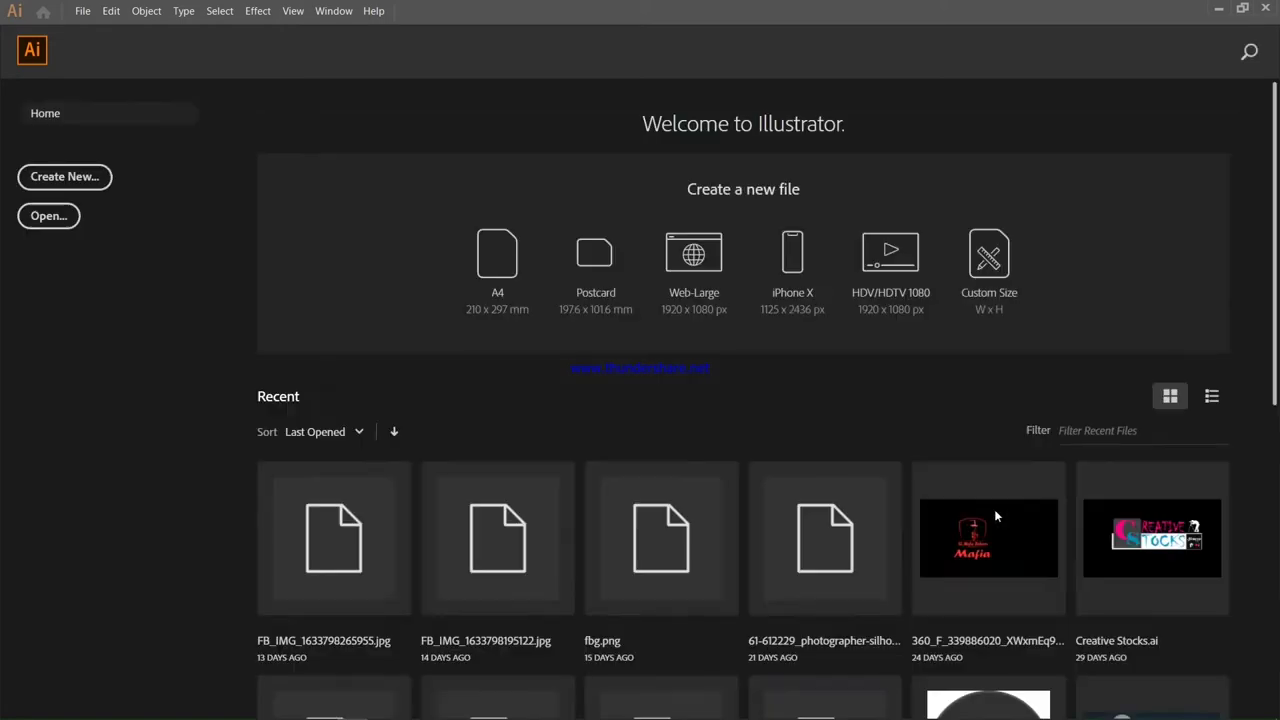
Create a new Web-Large 1920 x 1080 px document and zoom out to the whole artboard.
{"action": "left_click", "coordinate": [80, 180]}
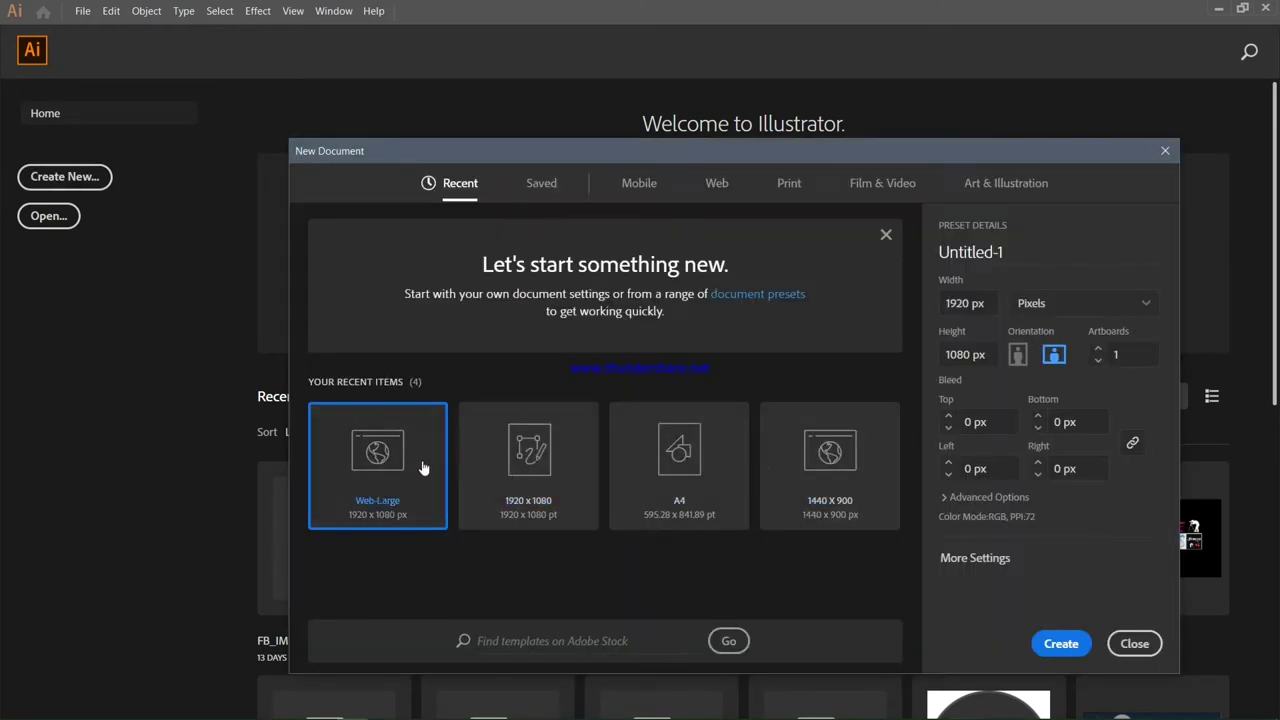
{"action": "left_click", "coordinate": [1063, 646]}
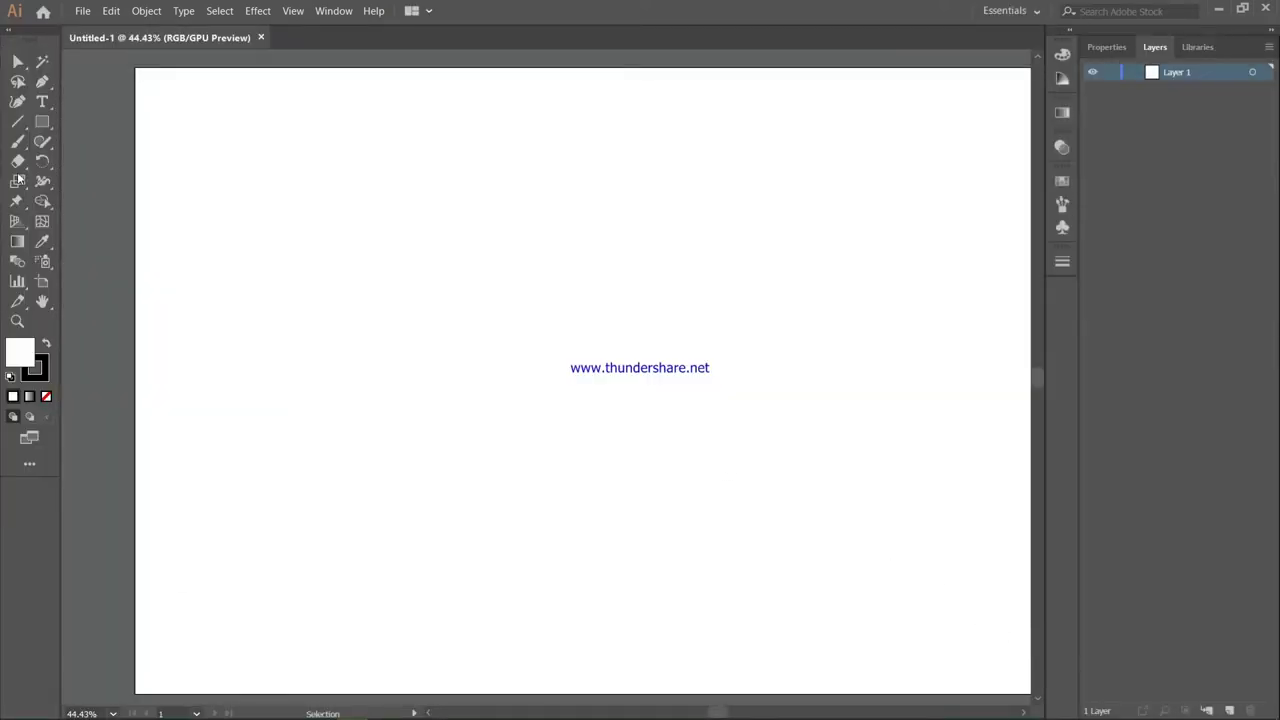
{"action": "left_click", "coordinate": [18, 321]}
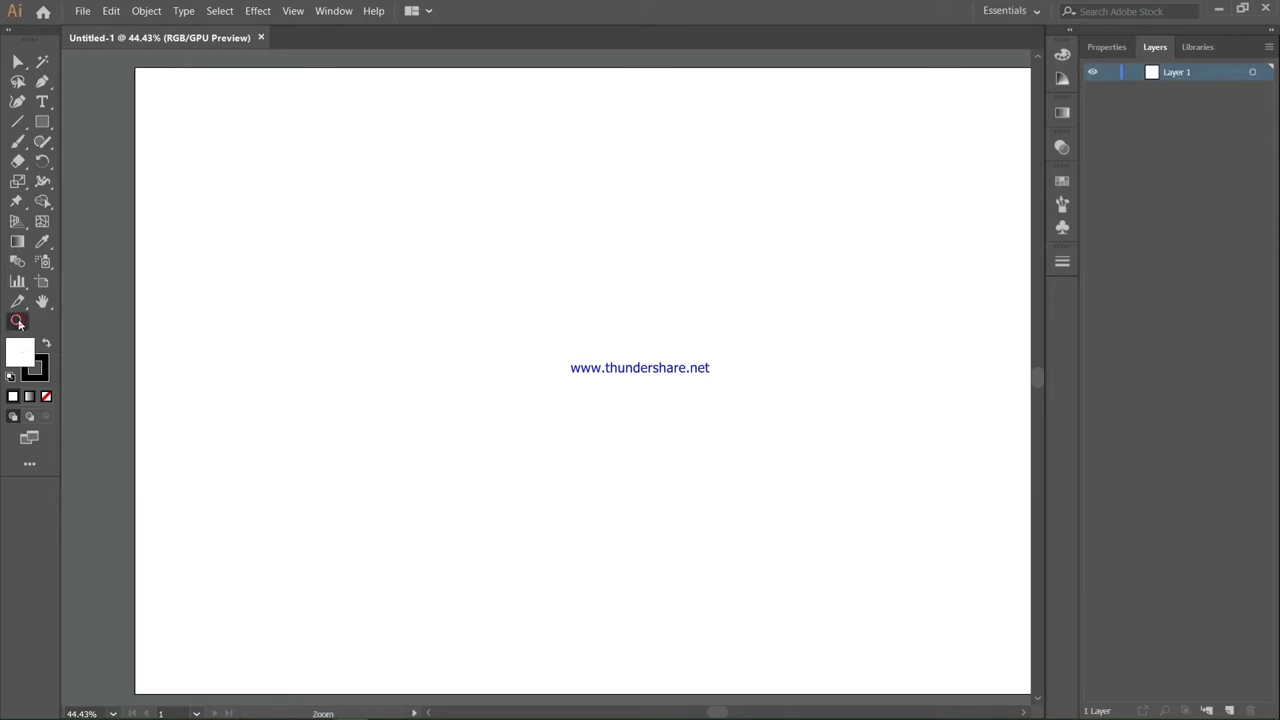
{"action": "left_click", "coordinate": [358, 296], "text": "alt"}
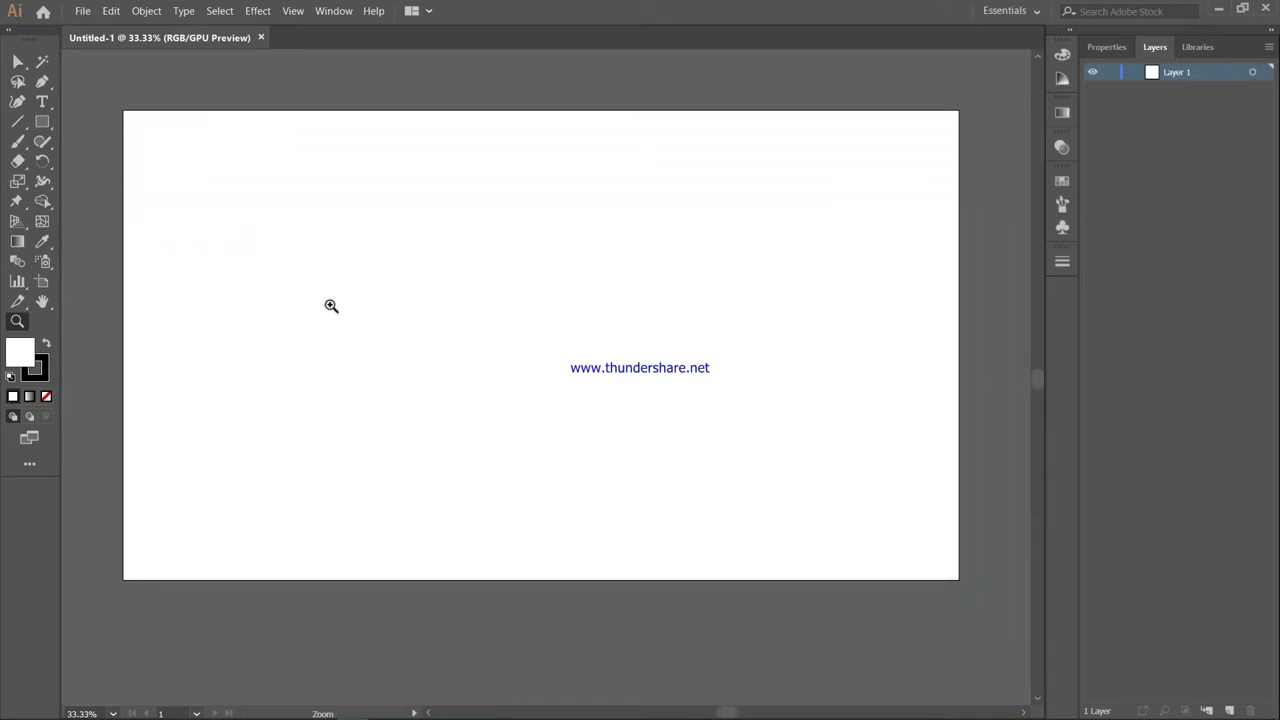
{"action": "left_click", "coordinate": [18, 61]}
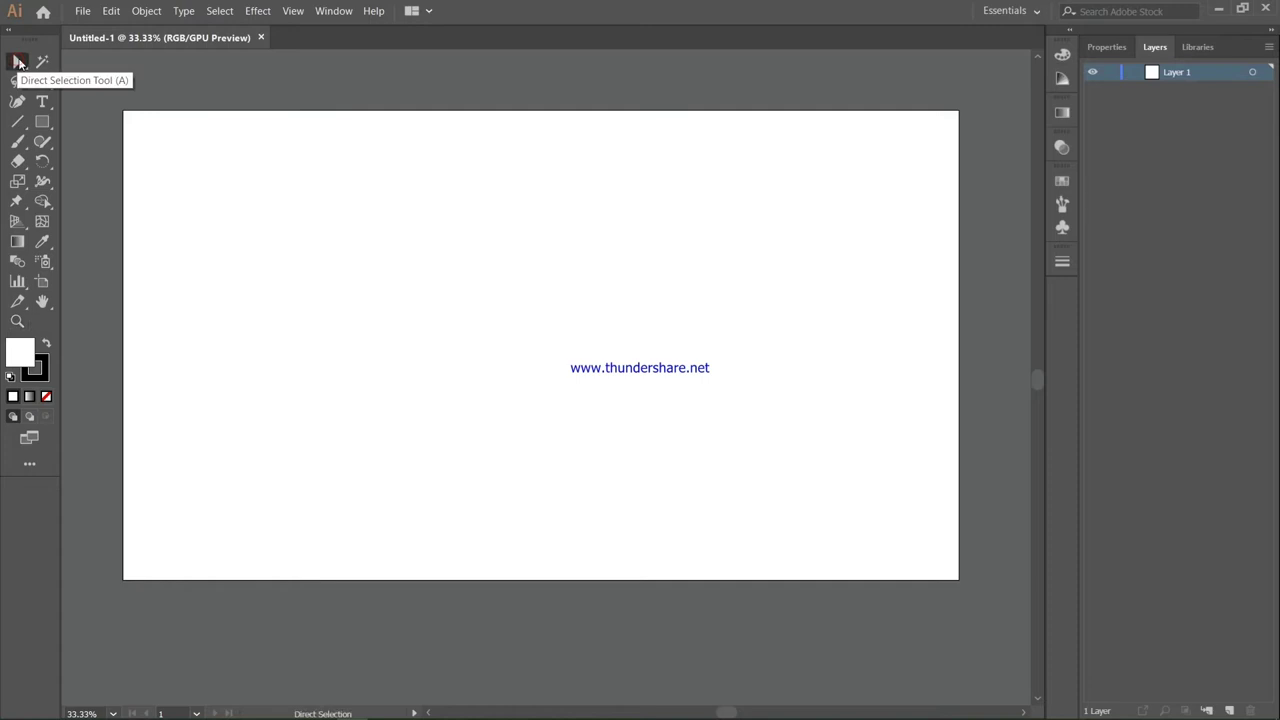
Browse the Desktop files in the File > Open dialog.
{"action": "left_click", "coordinate": [80, 10]}
{"action": "left_click", "coordinate": [81, 10]}
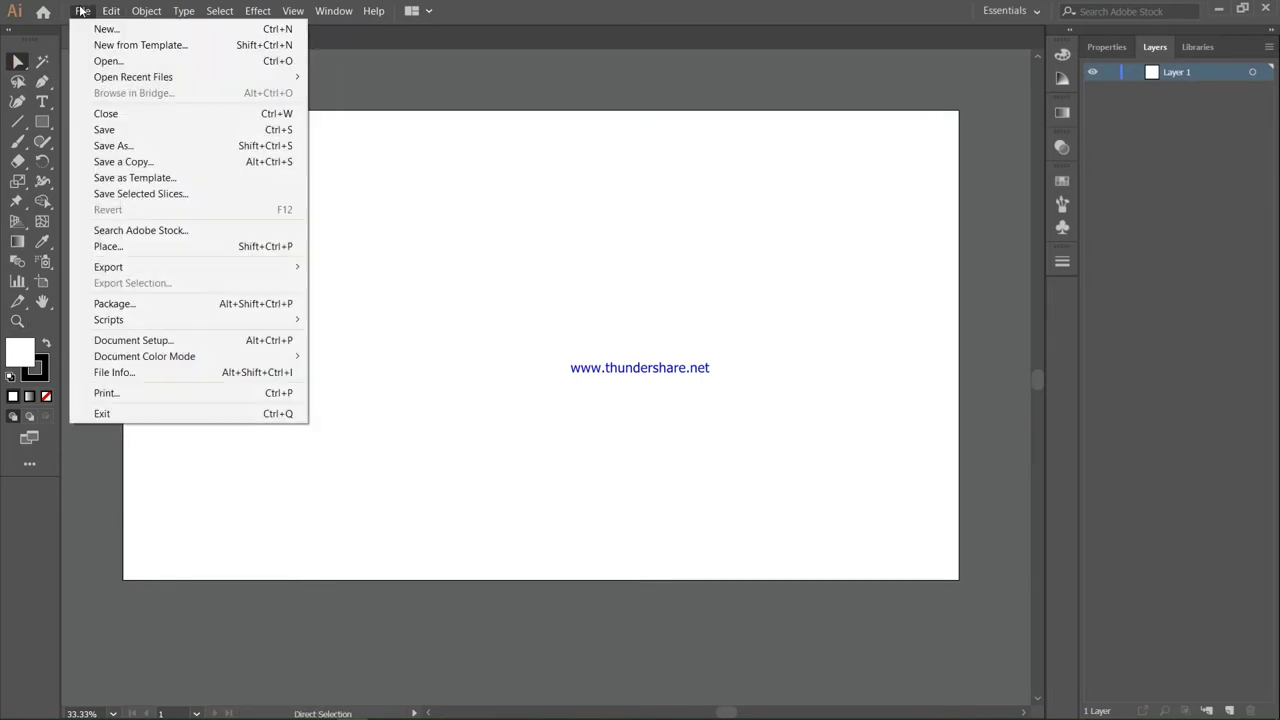
{"action": "left_click", "coordinate": [107, 61]}
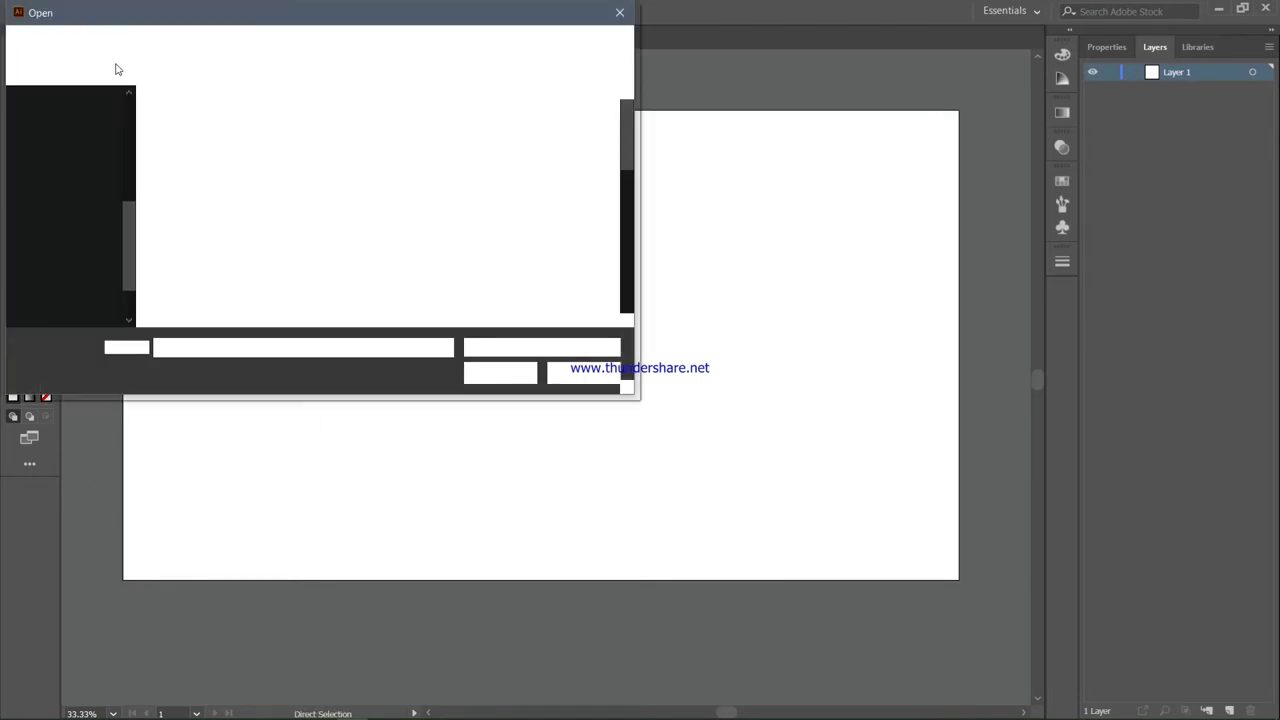
{"action": "scroll", "coordinate": [250, 160], "scroll_direction": "down", "scroll_amount": 1}
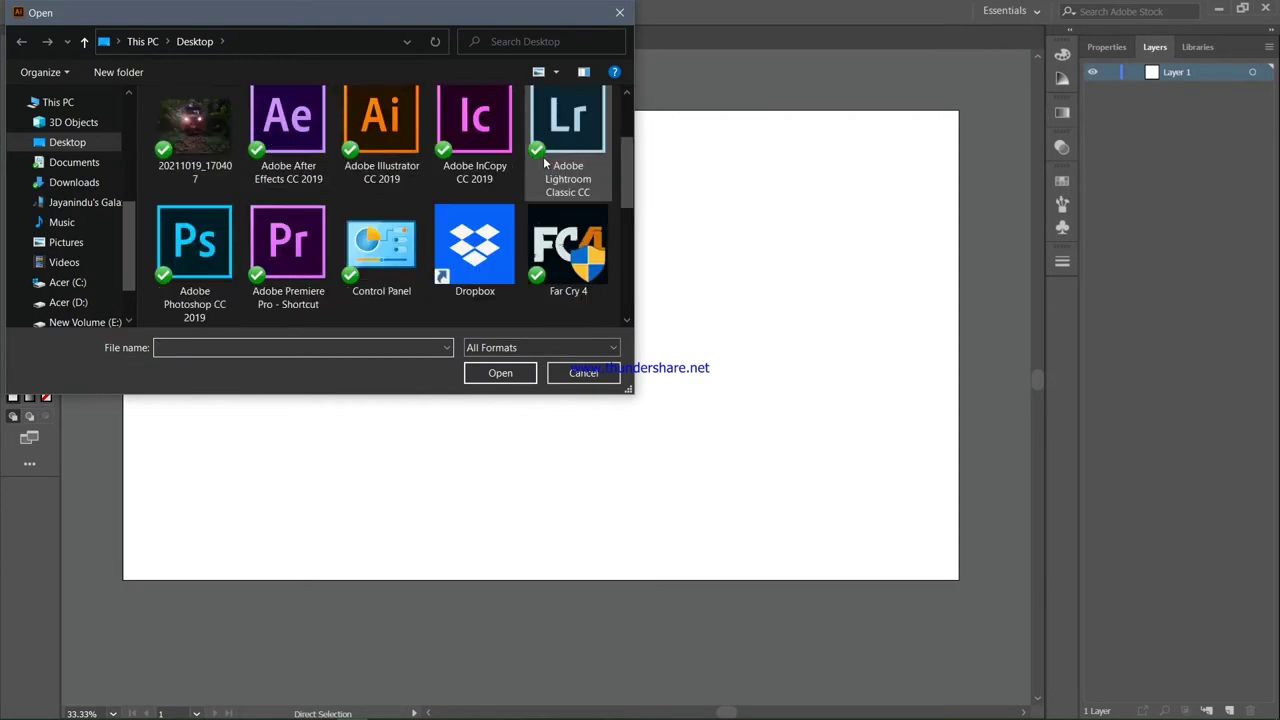
{"action": "scroll", "coordinate": [290, 135], "scroll_direction": "up", "scroll_amount": 1}
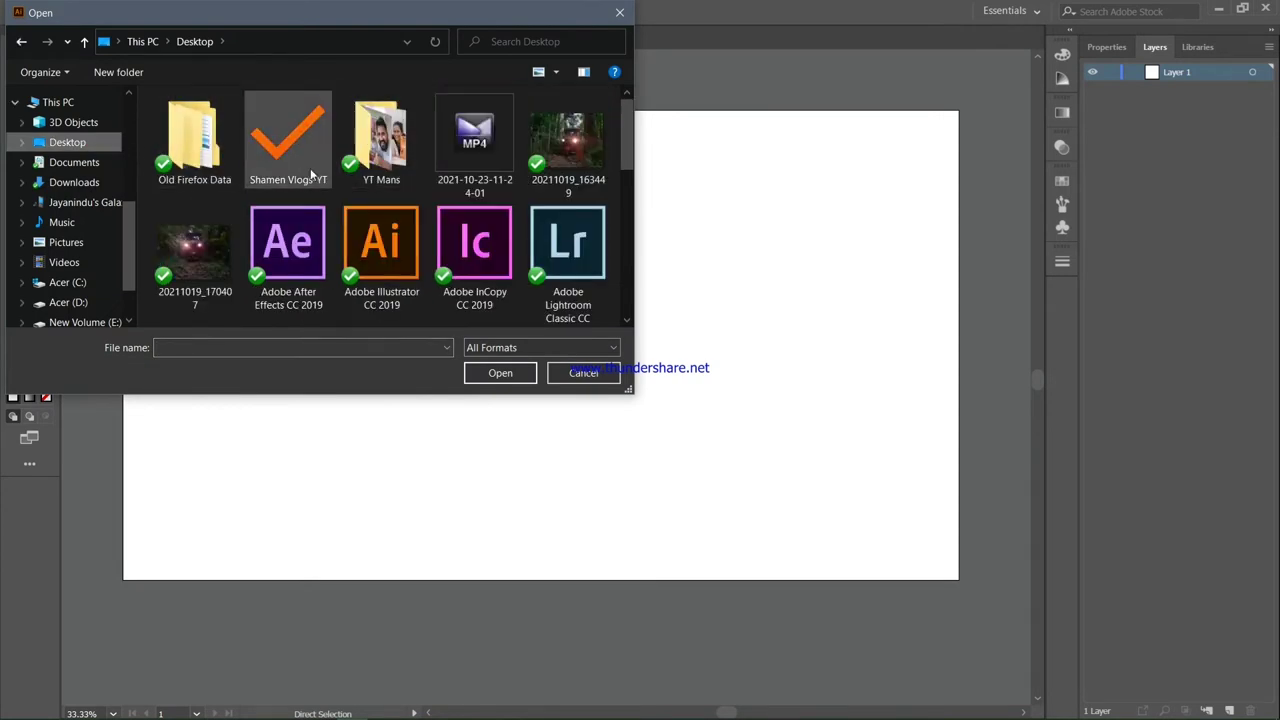
{"action": "scroll", "coordinate": [374, 211], "scroll_direction": "down", "scroll_amount": 1}
{"action": "scroll", "coordinate": [403, 178], "scroll_direction": "down", "scroll_amount": 2}
{"action": "scroll", "coordinate": [403, 173], "scroll_direction": "down", "scroll_amount": 1}
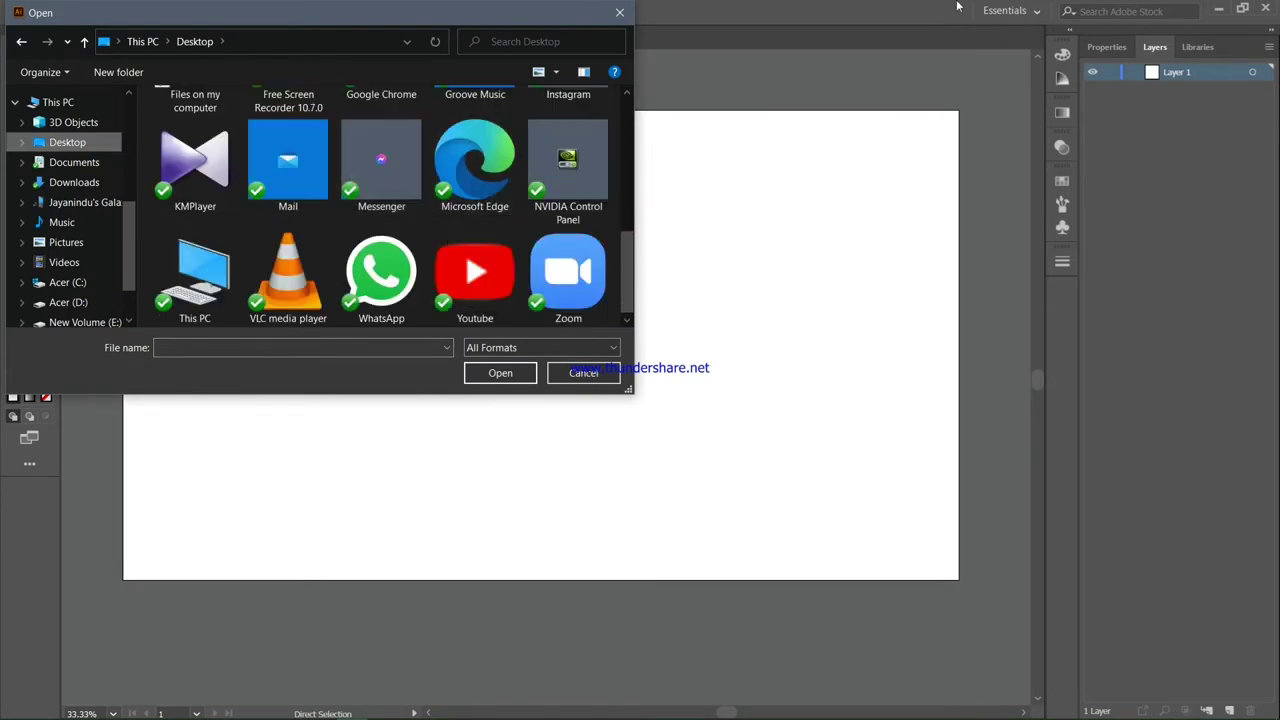
Cancel the Open dialog without opening anything and minimize Illustrator.
{"action": "left_click", "coordinate": [1208, 8]}
{"action": "left_click", "coordinate": [619, 12]}
{"action": "left_click", "coordinate": [1218, 8]}
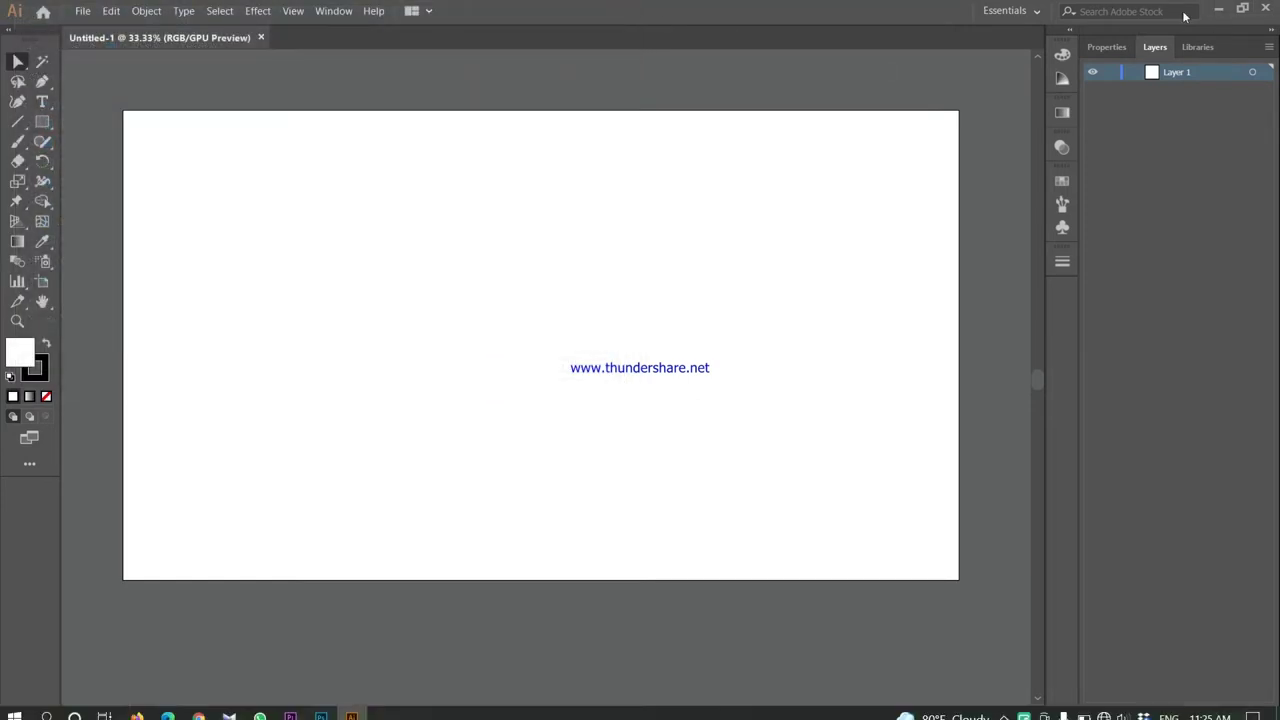
Browse This PC to the phone's DCIM > Camera folder and copy 20211023_112000.jpg to the desktop.
{"action": "double_click", "coordinate": [157, 165]}
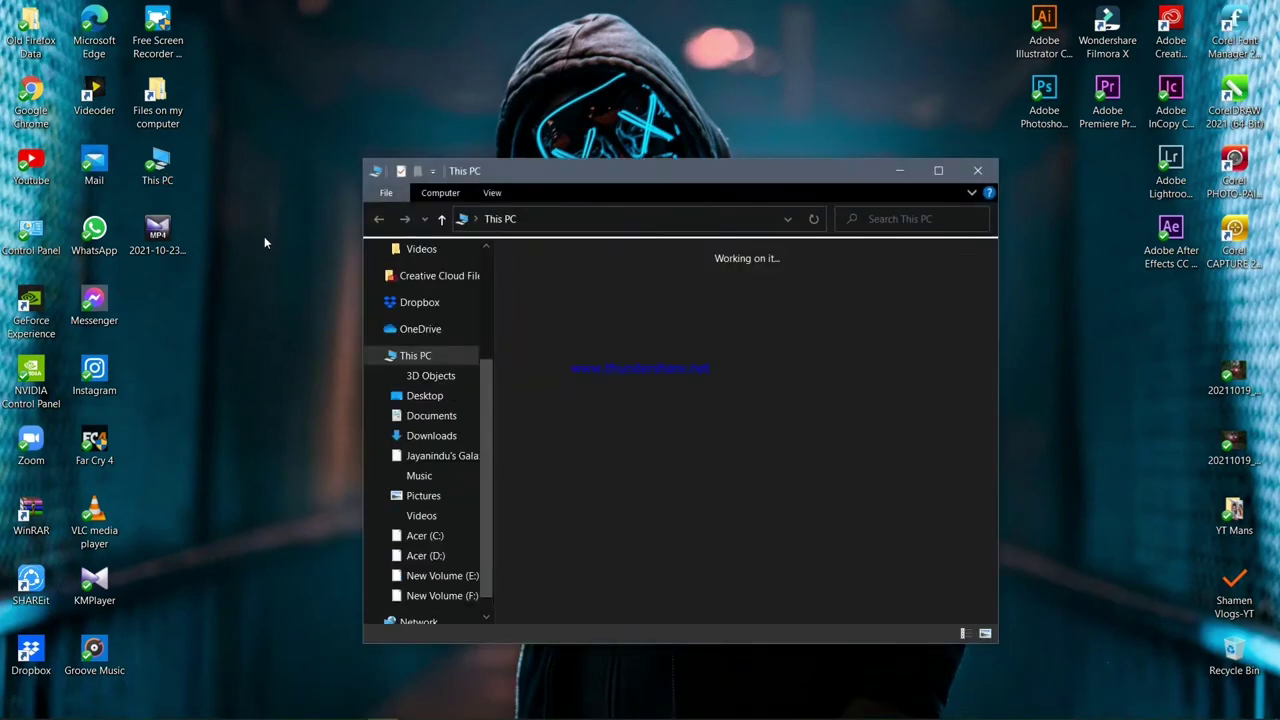
{"action": "double_click", "coordinate": [670, 487]}
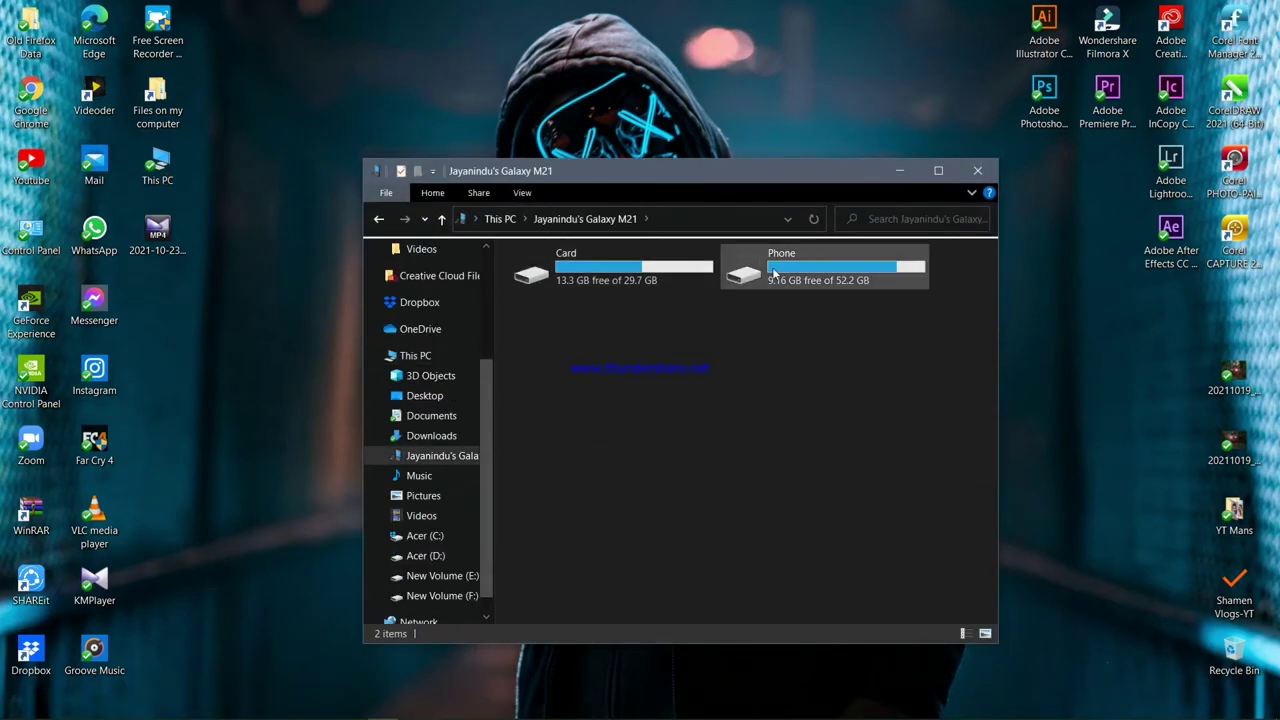
{"action": "left_click", "coordinate": [778, 272]}
{"action": "double_click", "coordinate": [778, 272]}
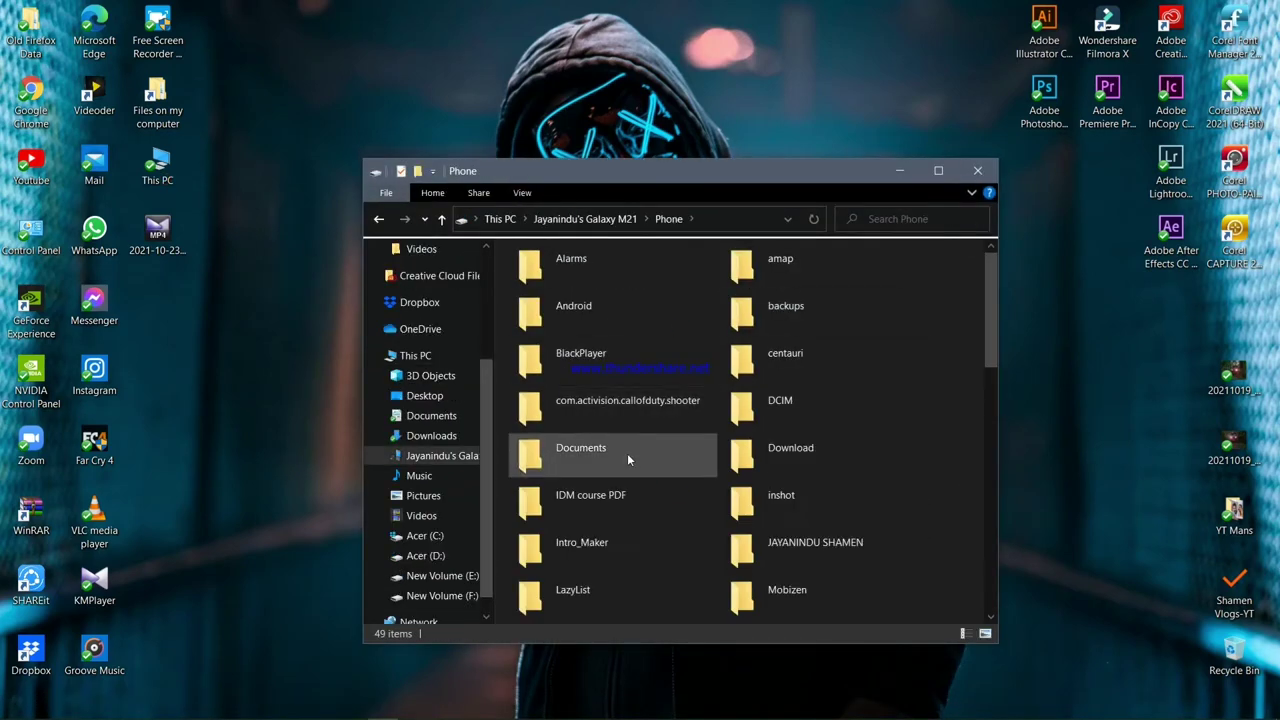
{"action": "double_click", "coordinate": [768, 401]}
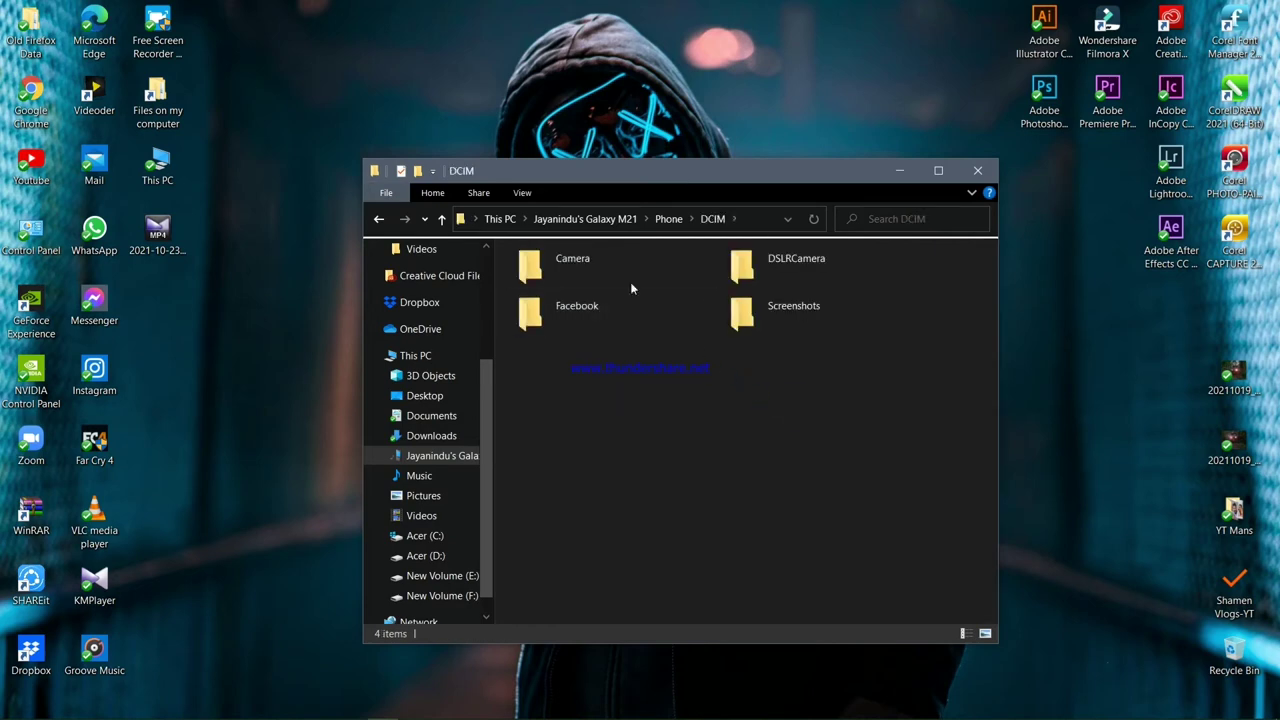
{"action": "double_click", "coordinate": [630, 280]}
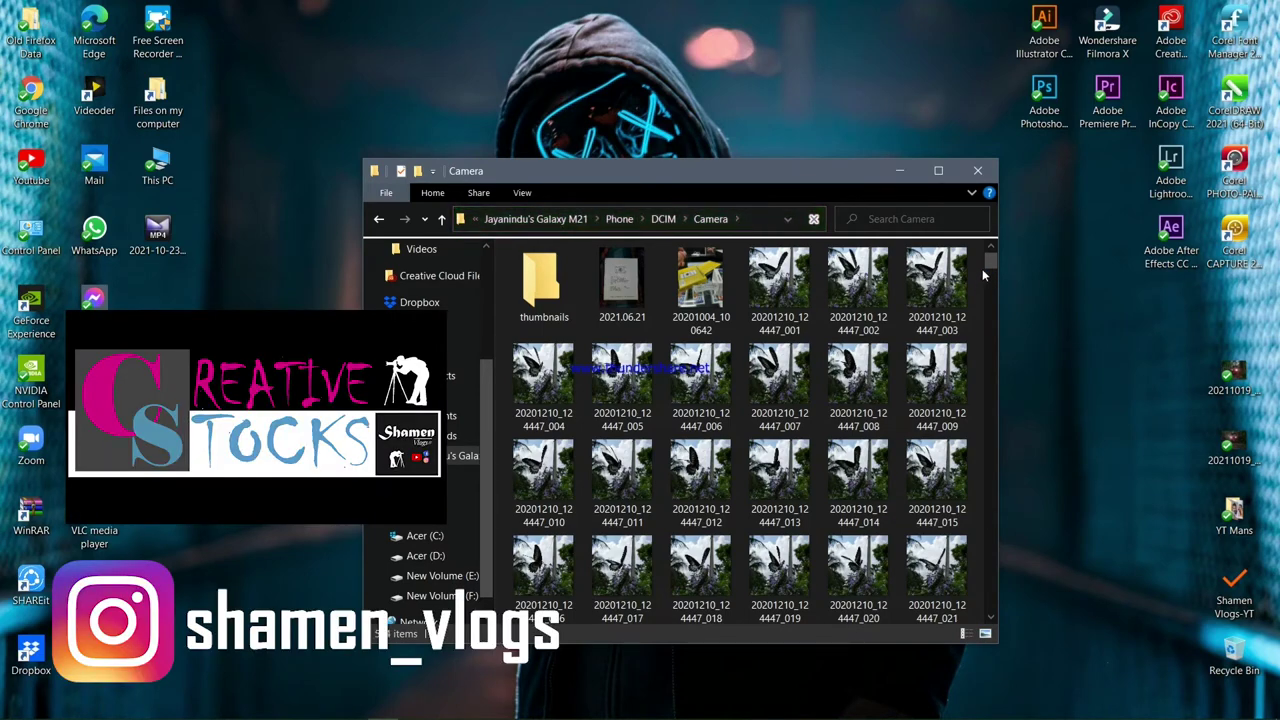
{"action": "left_click_drag", "start_coordinate": [988, 262], "coordinate": [999, 626]}
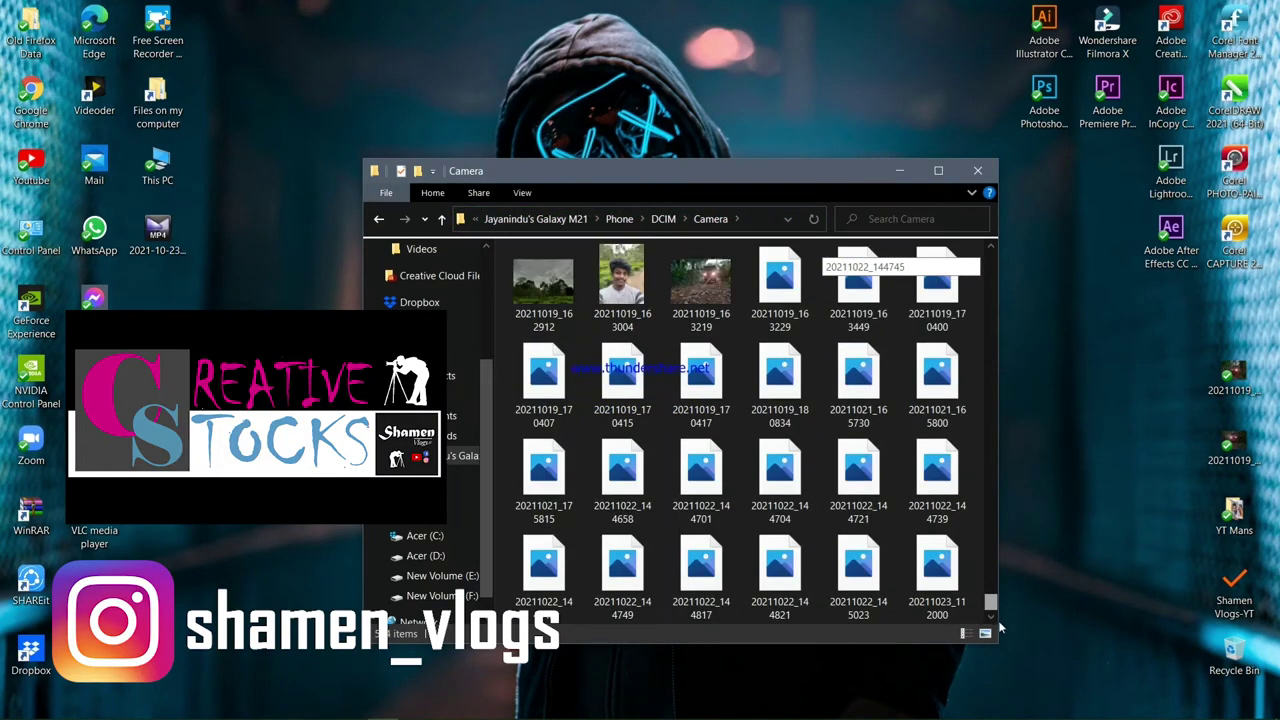
{"action": "mouse_move", "coordinate": [937, 570]}
{"action": "left_mouse_down"}
{"action": "mouse_move", "coordinate": [1133, 472]}
{"action": "mouse_move", "coordinate": [1157, 376]}
{"action": "left_mouse_up"}
Close Explorer, preview the 20211023_112000 logo sketch in Photos, and return to Illustrator.
{"action": "left_click", "coordinate": [977, 170]}
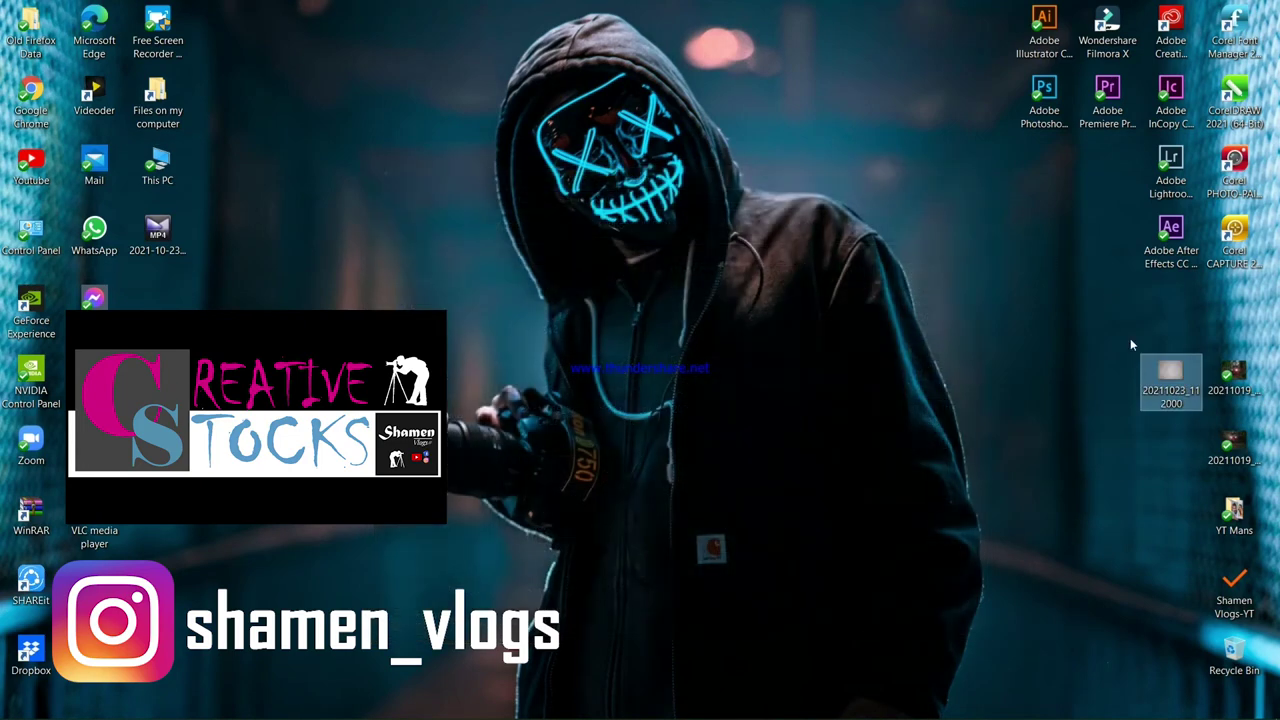
{"action": "double_click", "coordinate": [1172, 375]}
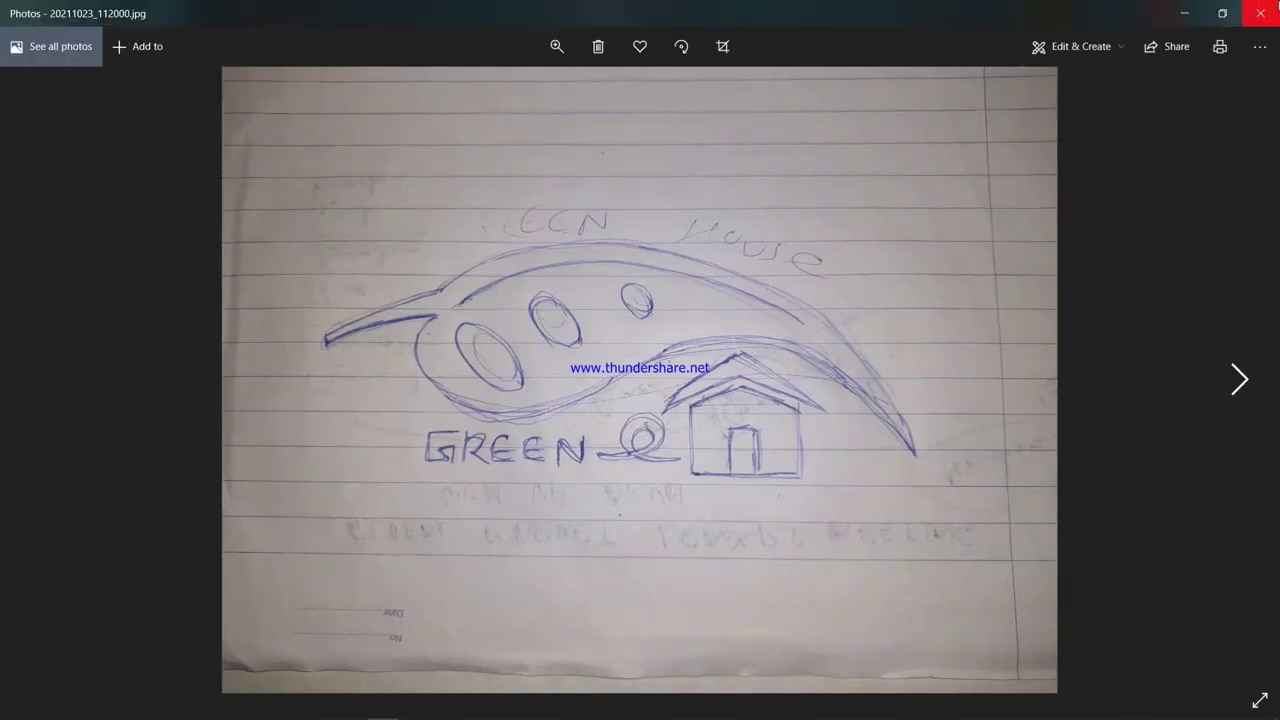
{"action": "left_click", "coordinate": [1260, 13]}
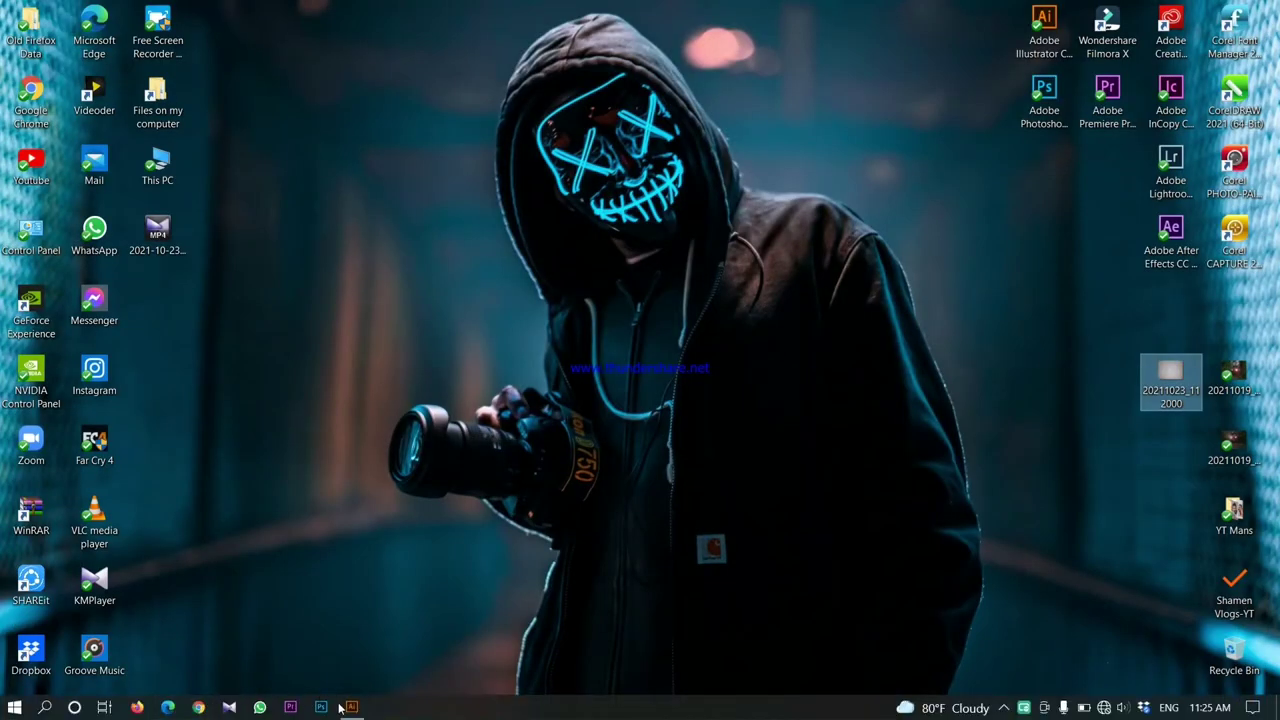
{"action": "left_click", "coordinate": [350, 707]}
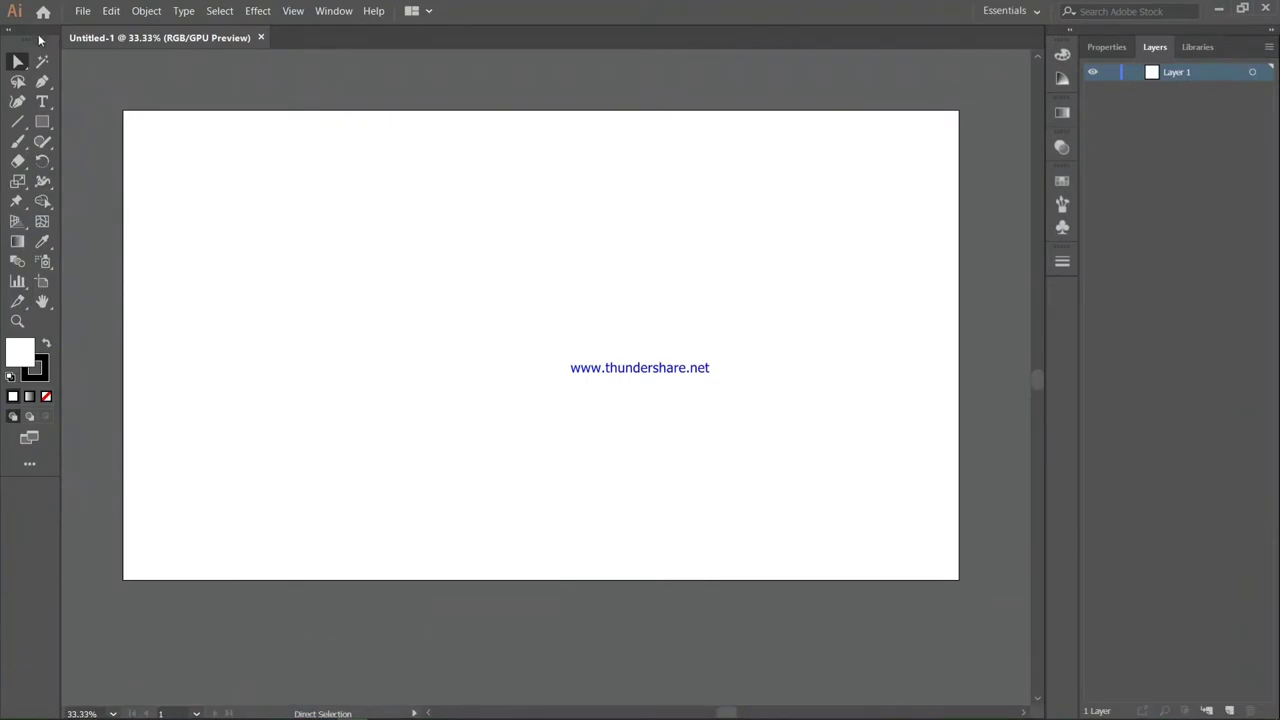
Open the sketch photo 20211023_112000.jpg in Illustrator.
{"action": "left_click", "coordinate": [84, 11]}
{"action": "left_click", "coordinate": [105, 57]}
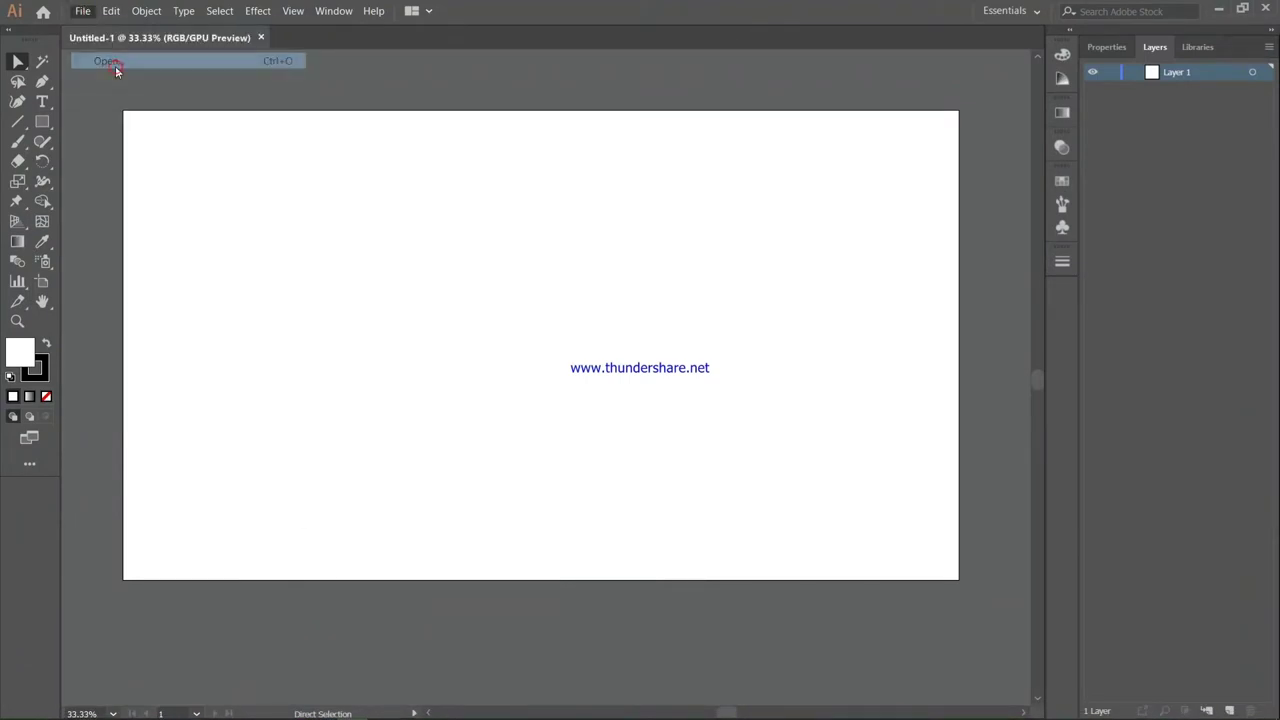
{"action": "scroll", "coordinate": [415, 210], "scroll_direction": "down", "scroll_amount": 3}
{"action": "scroll", "coordinate": [415, 210], "scroll_direction": "up", "scroll_amount": 3}
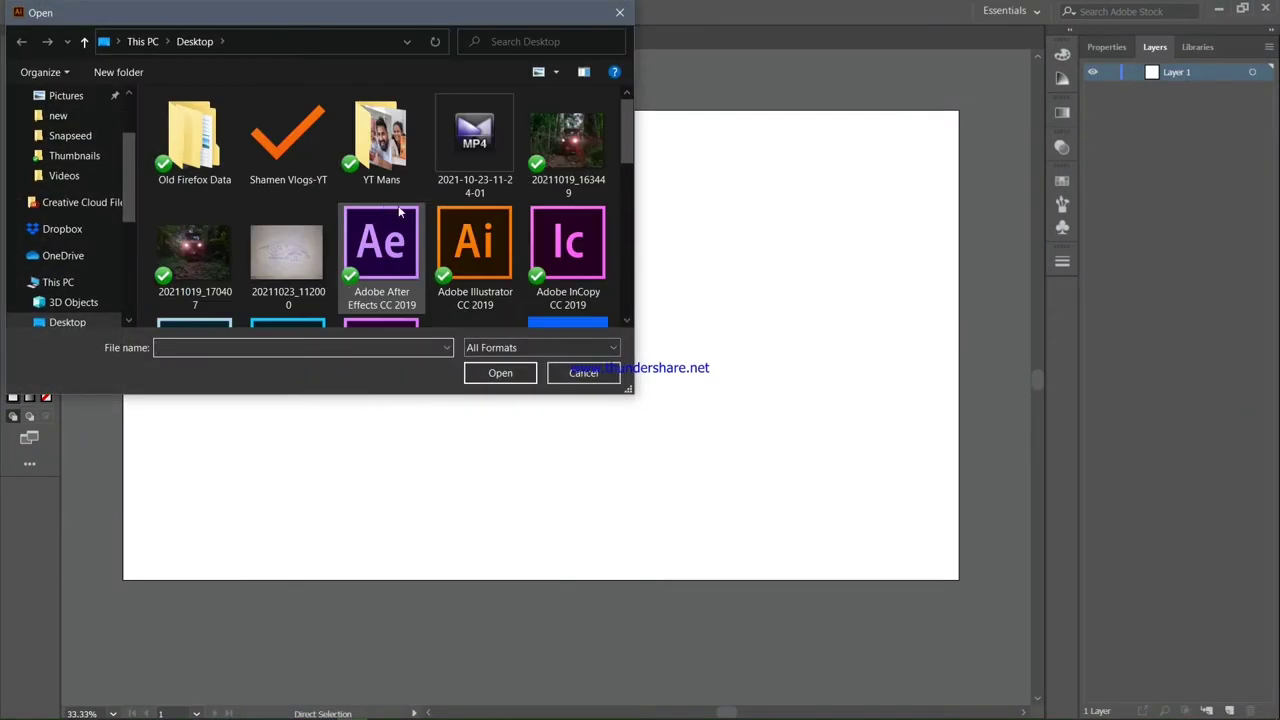
{"action": "left_click", "coordinate": [276, 256]}
{"action": "left_click", "coordinate": [502, 372]}
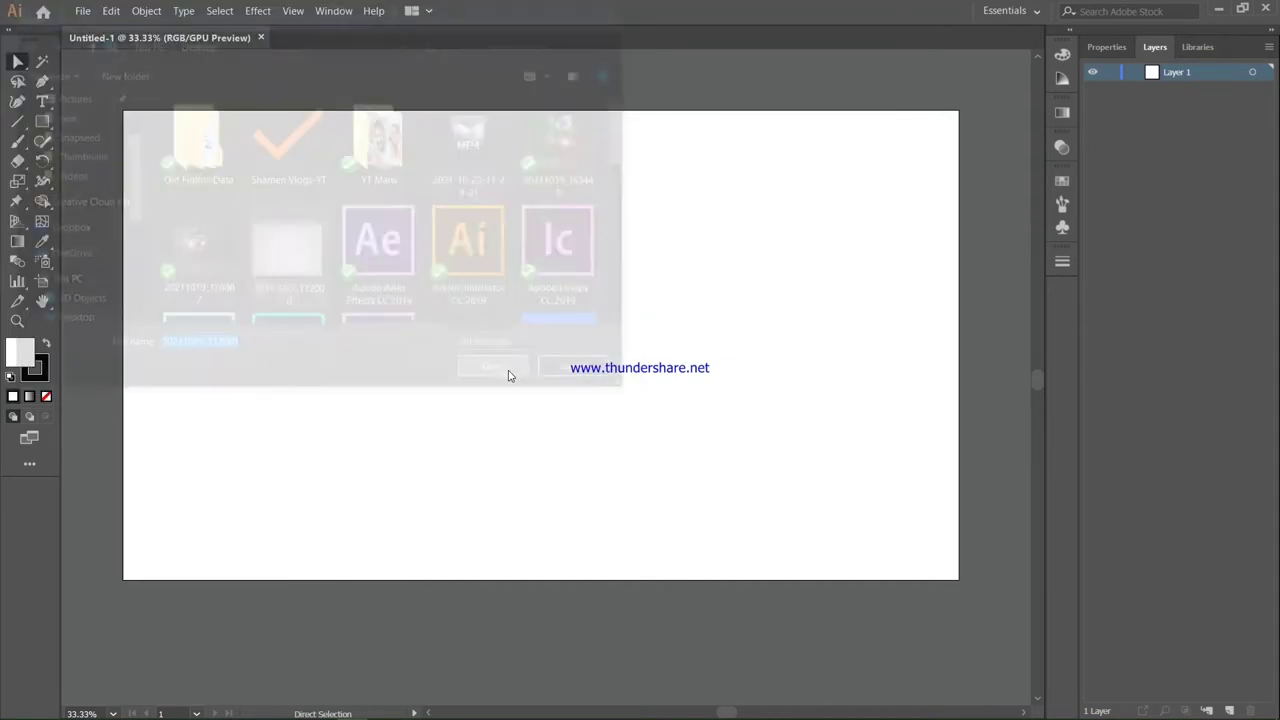
{"action": "scroll", "coordinate": [510, 372], "scroll_direction": "down", "scroll_amount": 1}
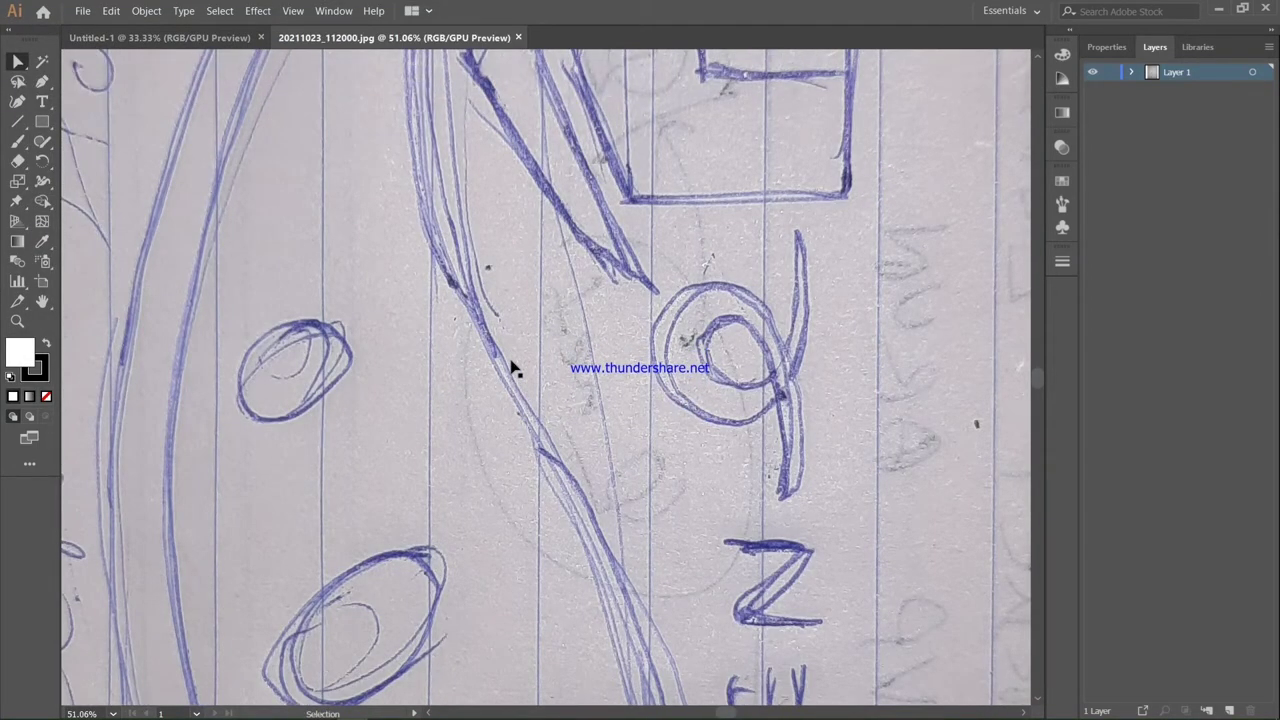
Zoom out to show the whole page and select the sketch photo.
{"action": "key", "text": "z"}
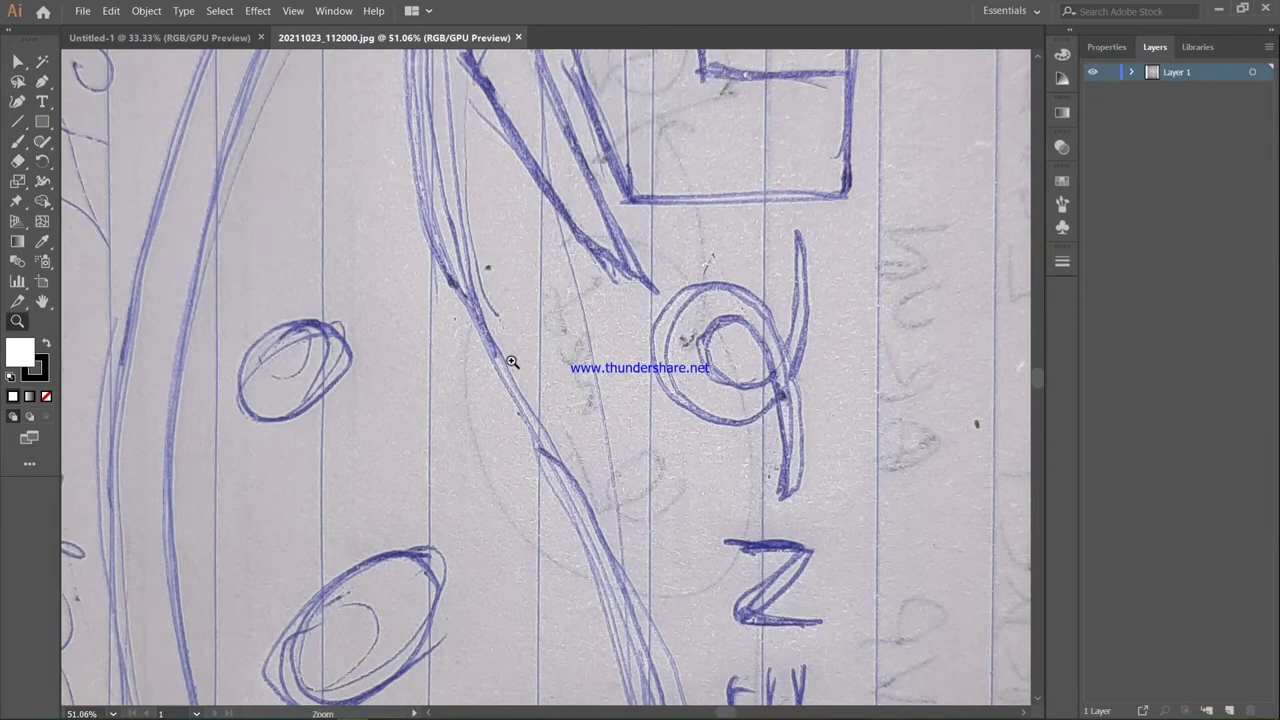
{"action": "left_click", "coordinate": [512, 362], "text": "alt"}
{"action": "left_click", "coordinate": [512, 362], "text": "alt"}
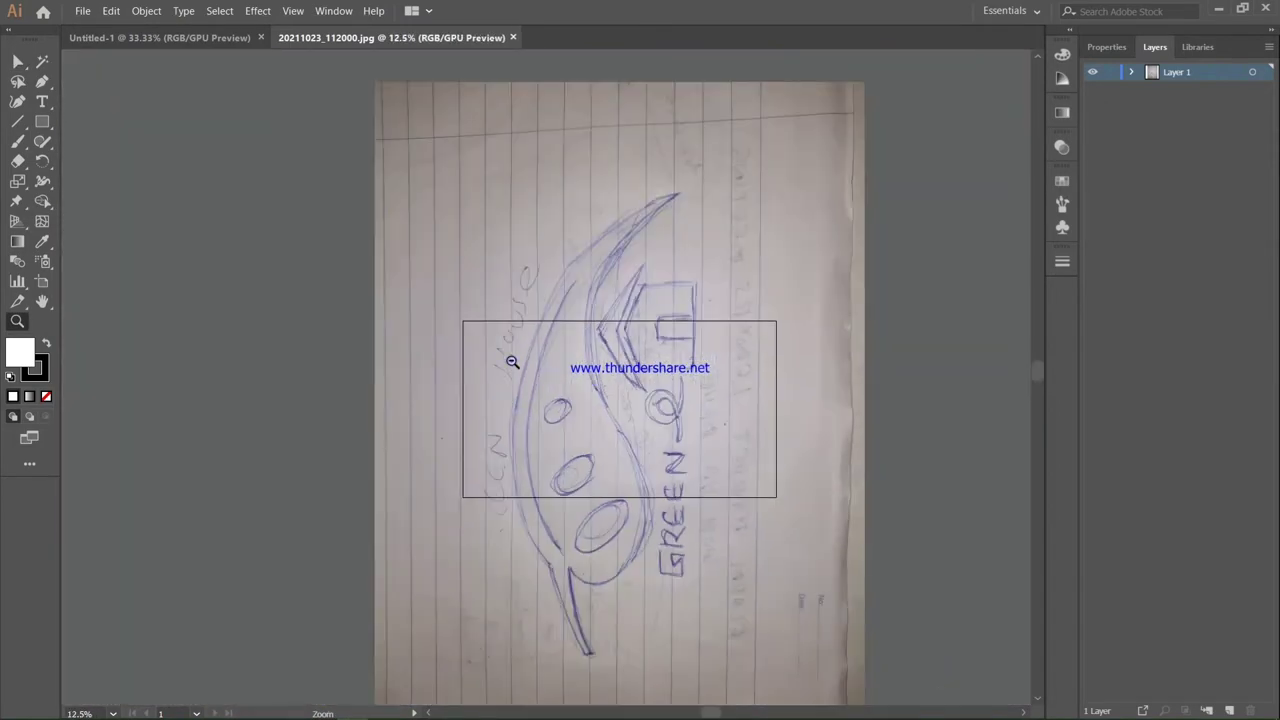
{"action": "key", "text": "a"}
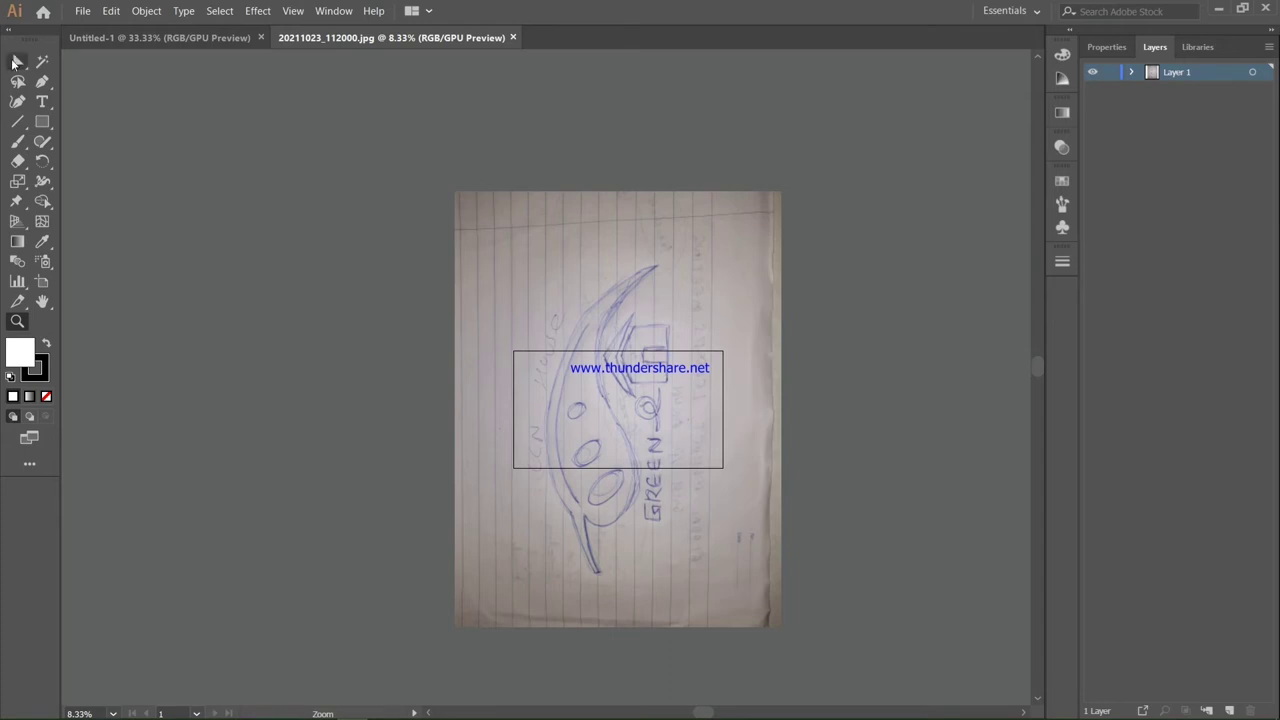
{"action": "left_click", "coordinate": [528, 343]}
{"action": "left_click", "coordinate": [456, 197]}
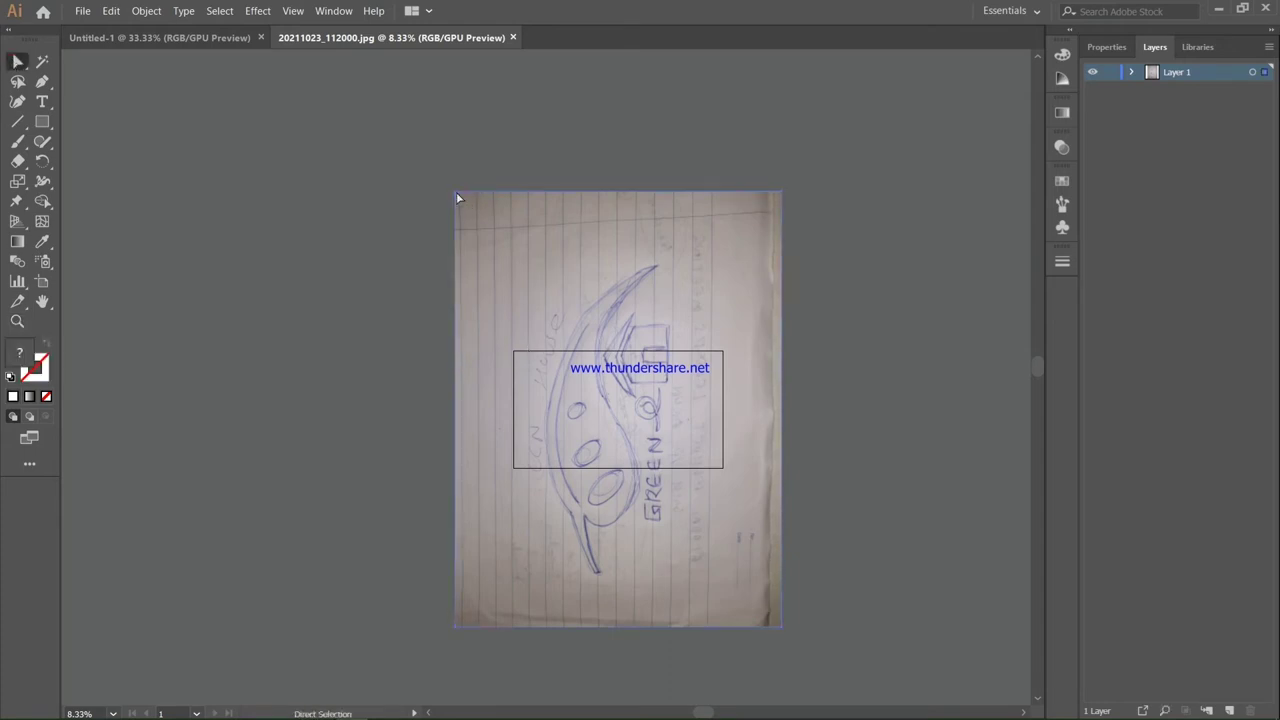
Shrink the photo proportionally and rotate it to landscape over the artboard.
{"action": "left_click_drag", "start_coordinate": [17, 62], "coordinate": [105, 101]}
{"action": "left_click_drag", "start_coordinate": [455, 192], "coordinate": [502, 426]}
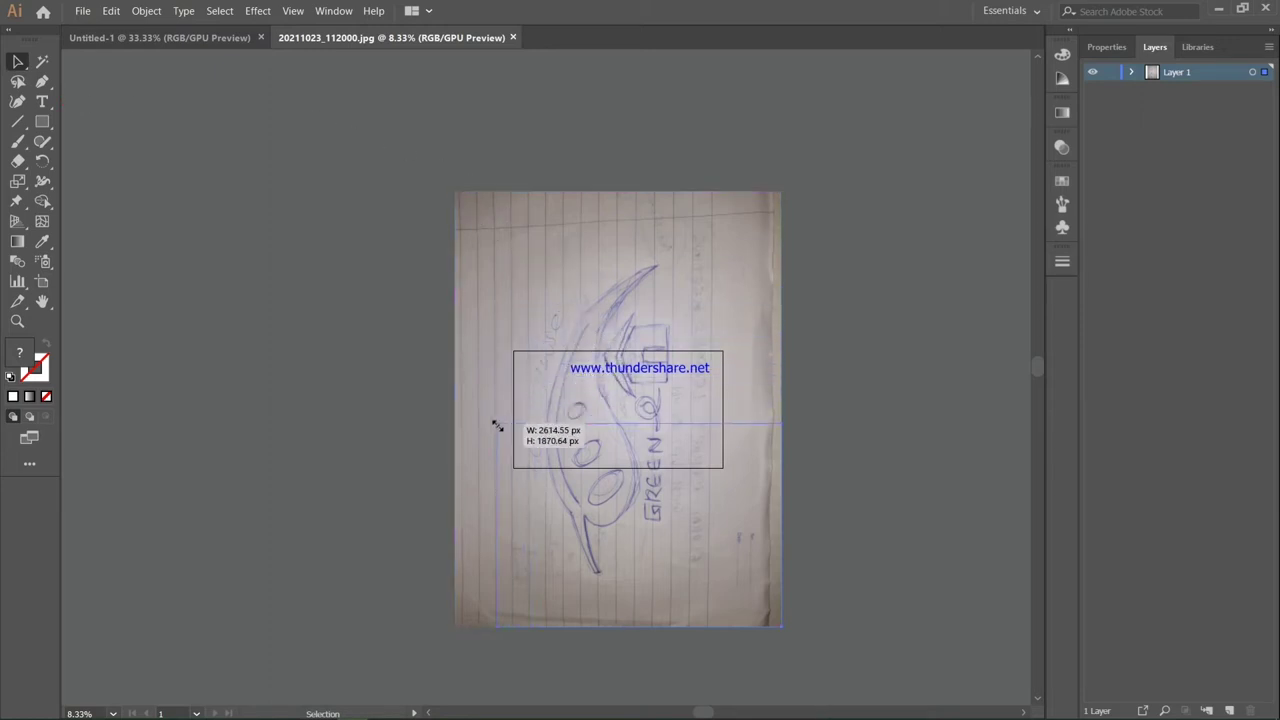
{"action": "left_click_drag", "start_coordinate": [502, 426], "coordinate": [505, 430]}
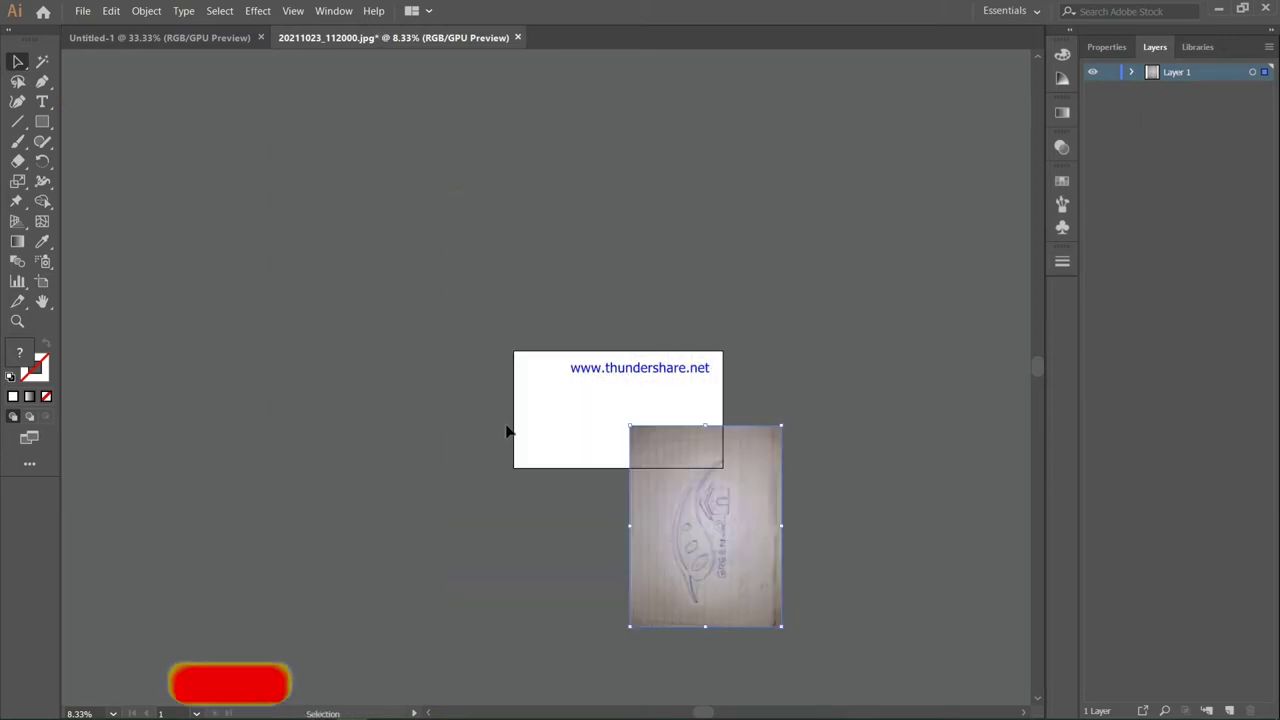
{"action": "mouse_move", "coordinate": [620, 636]}
{"action": "left_mouse_down"}
{"action": "mouse_move", "coordinate": [537, 484]}
{"action": "mouse_move", "coordinate": [574, 434]}
{"action": "left_mouse_up"}
{"action": "mouse_move", "coordinate": [689, 500]}
{"action": "left_mouse_down"}
{"action": "mouse_move", "coordinate": [648, 455]}
{"action": "mouse_move", "coordinate": [636, 402]}
{"action": "left_mouse_up"}
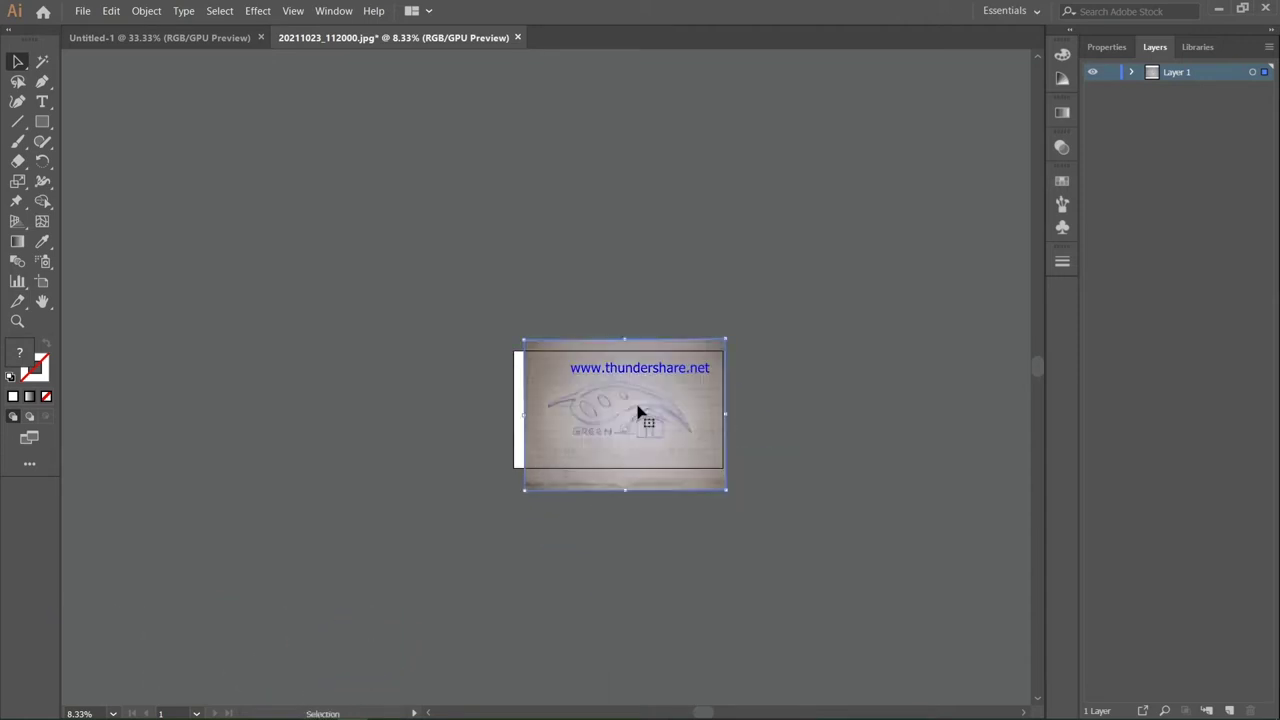
Zoom in until the sketch photo and artboard fill the view.
{"action": "key", "text": "z"}
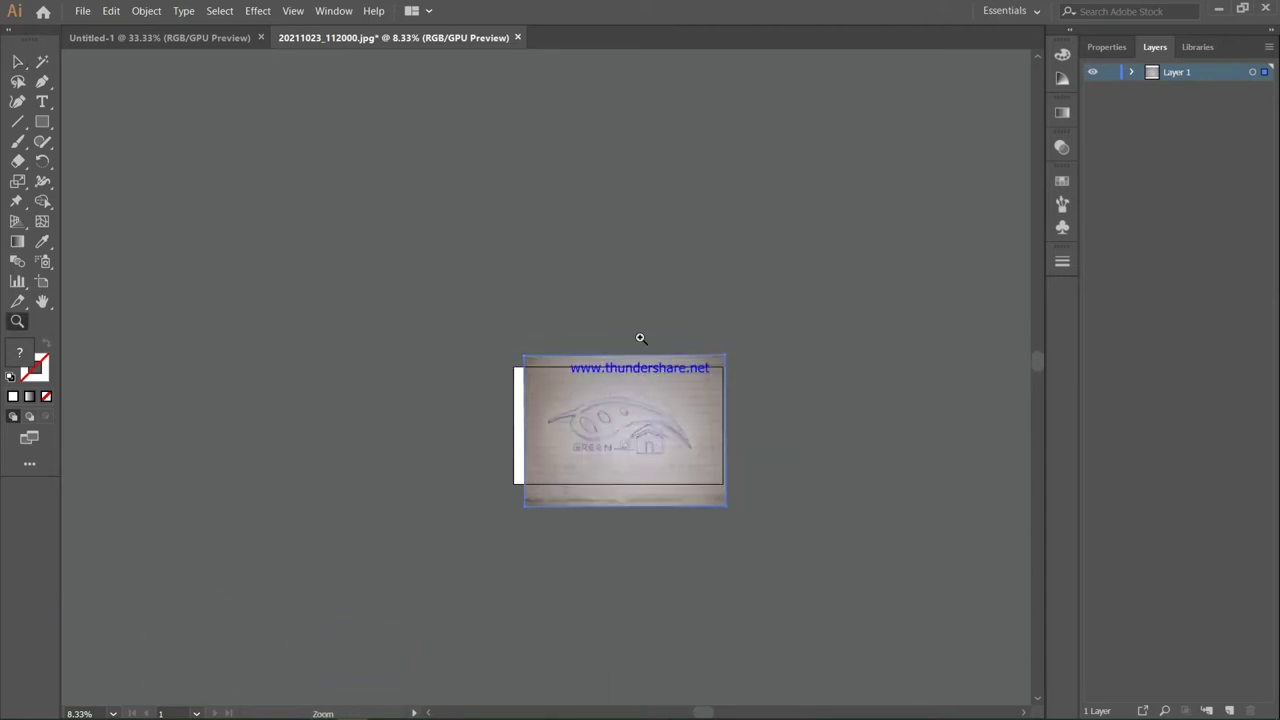
{"action": "left_click", "coordinate": [646, 454]}
{"action": "left_click", "coordinate": [486, 348]}
{"action": "left_click", "coordinate": [612, 380]}
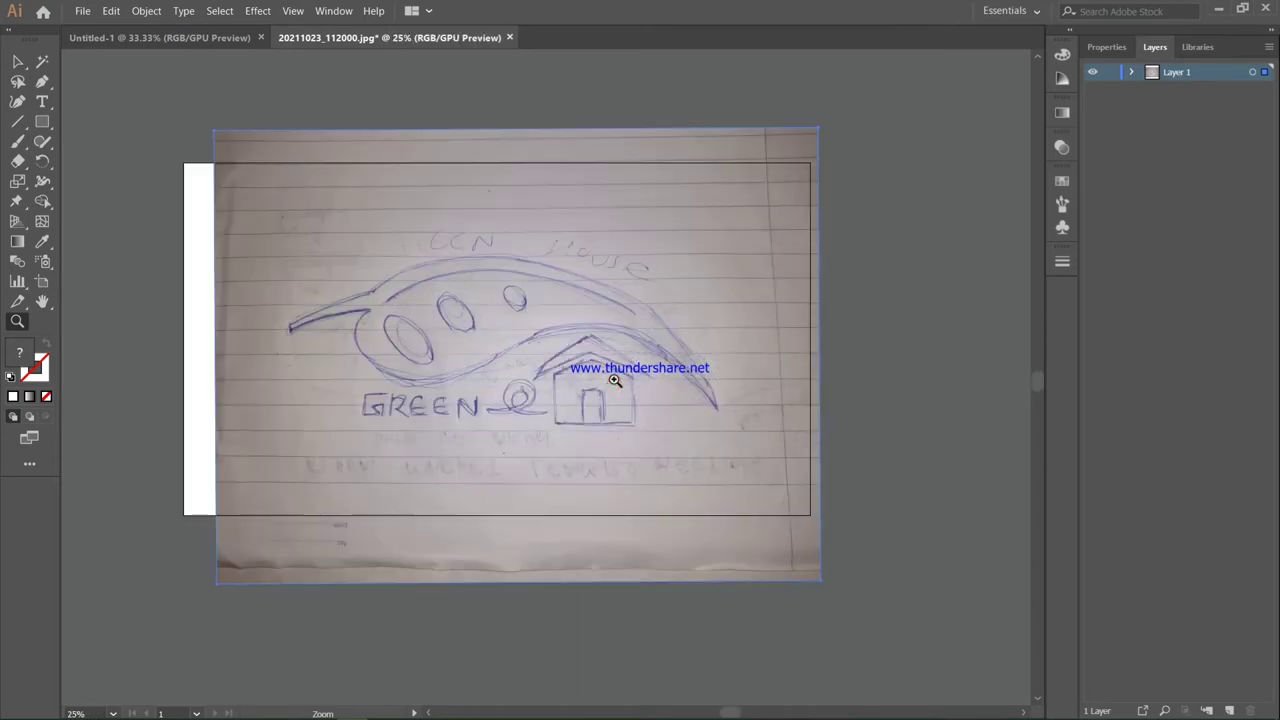
{"action": "left_click", "coordinate": [423, 340]}
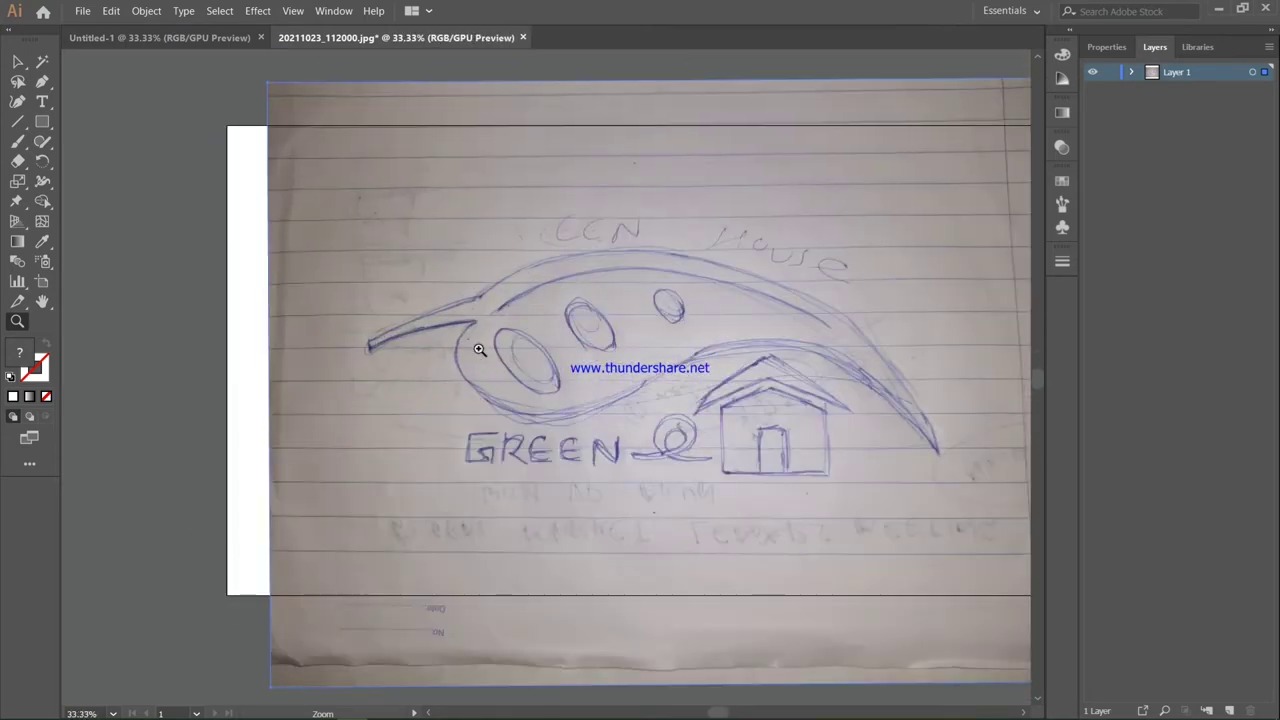
{"action": "scroll", "coordinate": [479, 349], "scroll_direction": "right", "scroll_amount": 3}
{"action": "scroll", "coordinate": [479, 349], "scroll_direction": "right", "scroll_amount": 3}
{"action": "scroll", "coordinate": [479, 349], "scroll_direction": "left", "scroll_amount": 3}
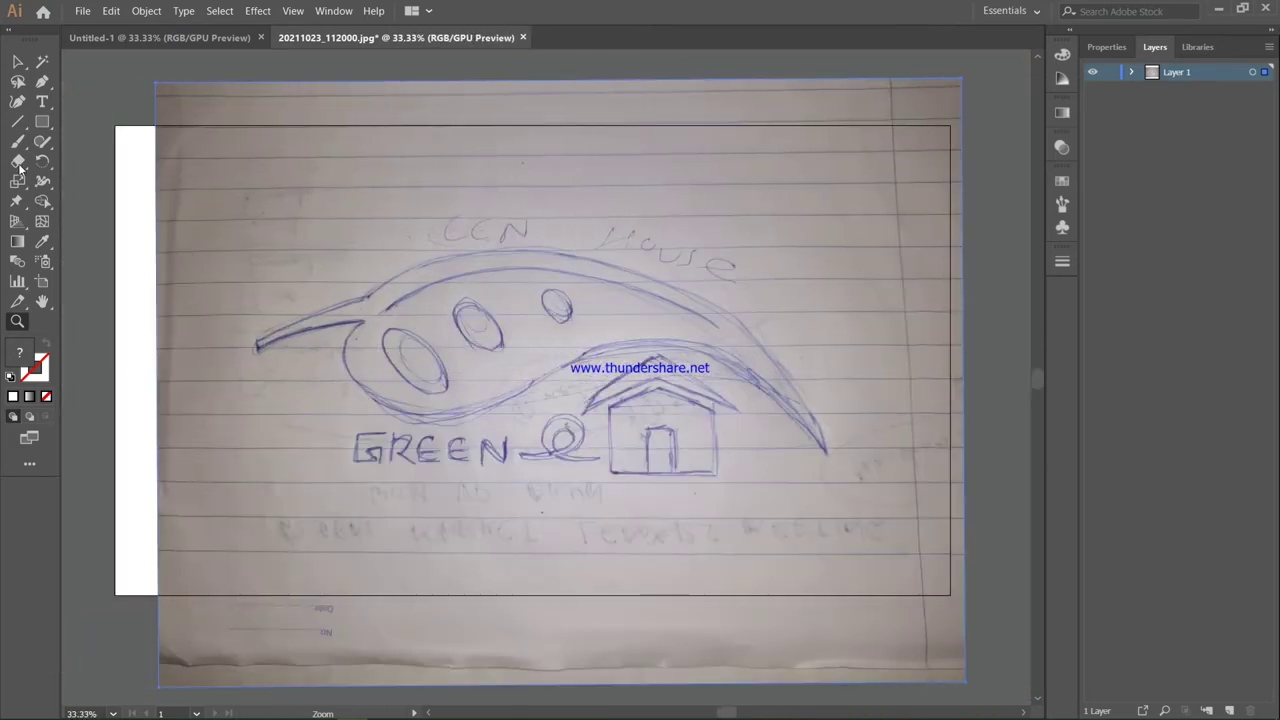
Stretch the photo's top and bottom edges to the artboard's top and bottom.
{"action": "left_click", "coordinate": [16, 60]}
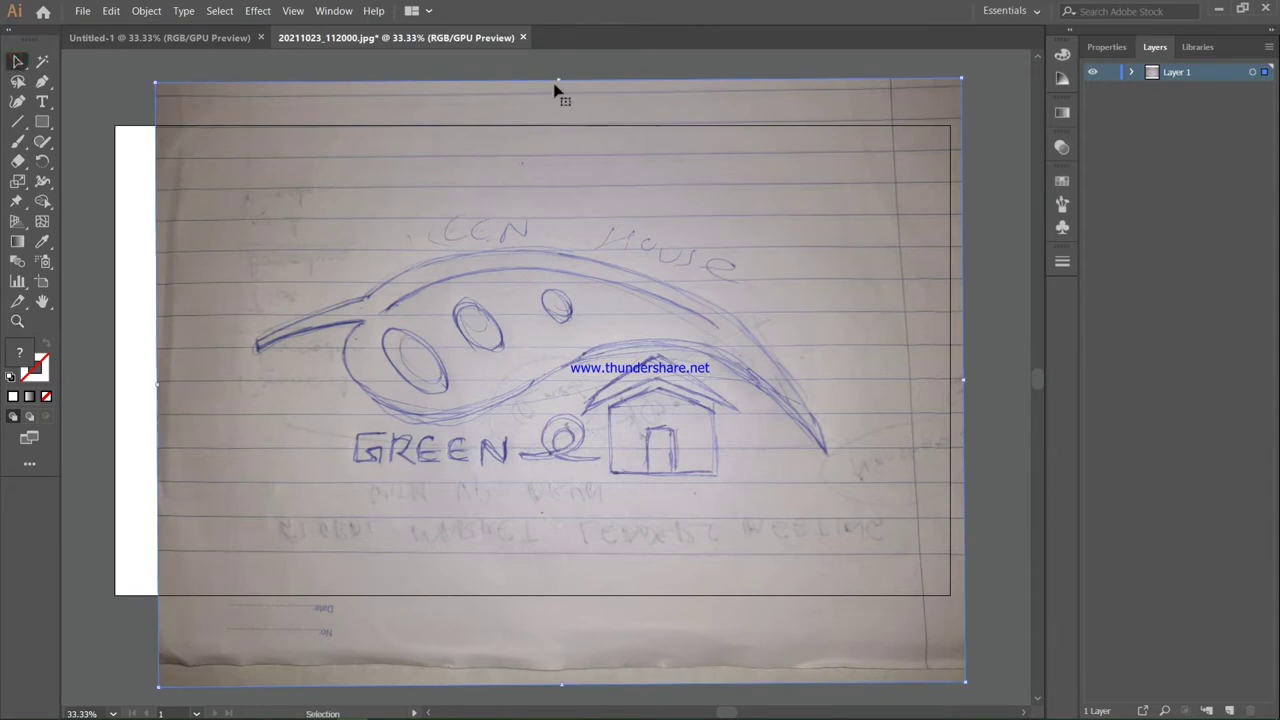
{"action": "left_click_drag", "start_coordinate": [558, 80], "coordinate": [549, 126]}
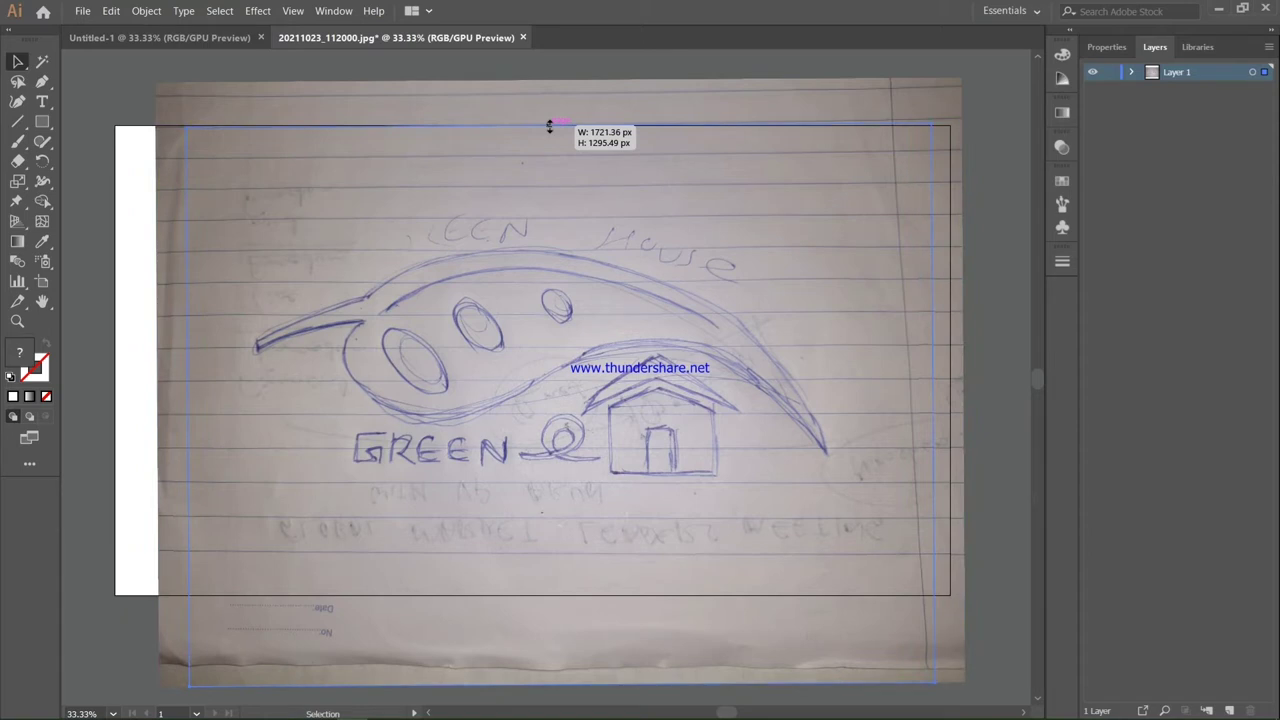
{"action": "left_click_drag", "start_coordinate": [549, 127], "coordinate": [550, 128]}
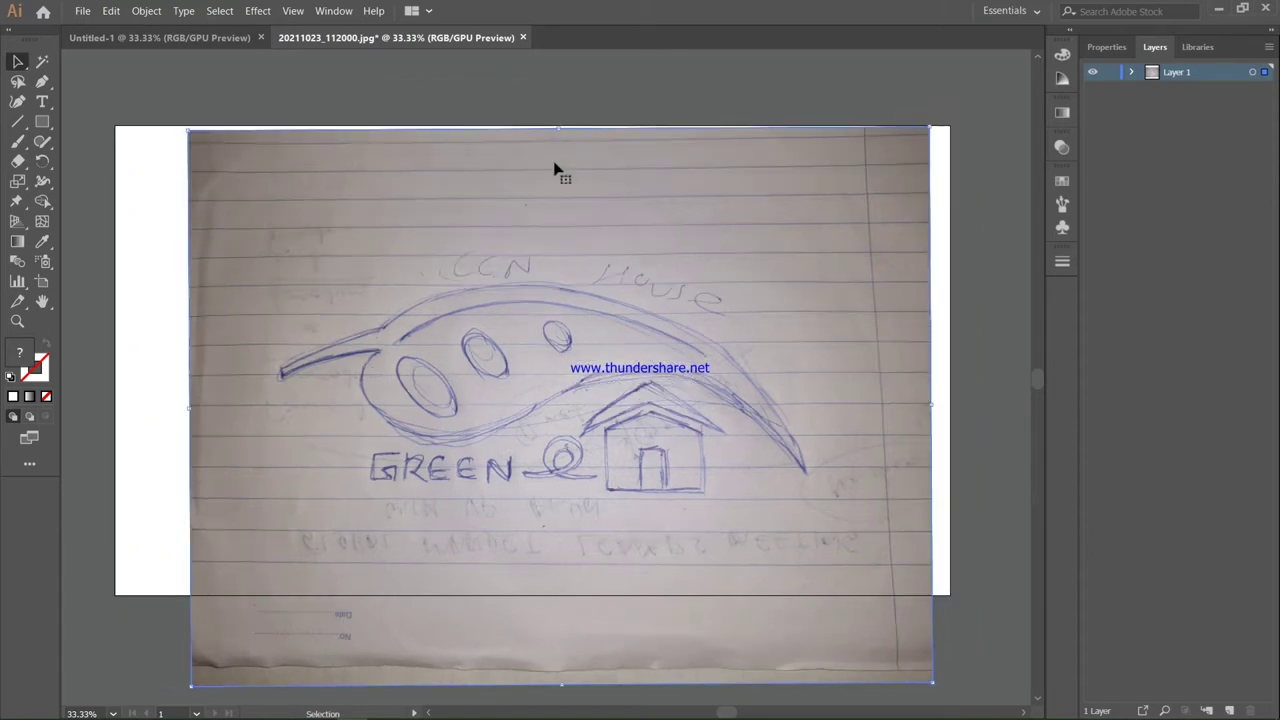
{"action": "left_click_drag", "start_coordinate": [563, 688], "coordinate": [560, 591]}
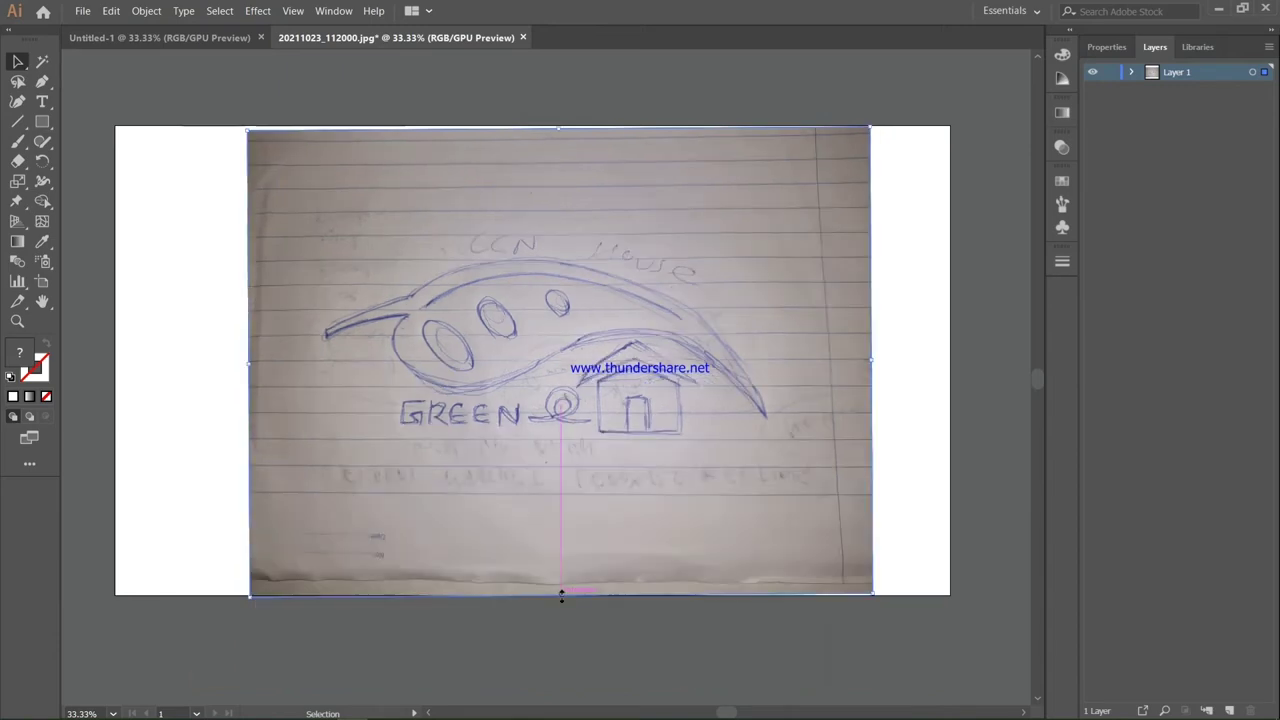
{"action": "left_click_drag", "start_coordinate": [529, 435], "coordinate": [520, 435]}
Zoom to 50% on the sketch and return to the Selection tool.
{"action": "scroll", "coordinate": [522, 445], "scroll_direction": "up", "scroll_amount": 1}
{"action": "scroll", "coordinate": [522, 448], "scroll_direction": "down", "scroll_amount": 2}
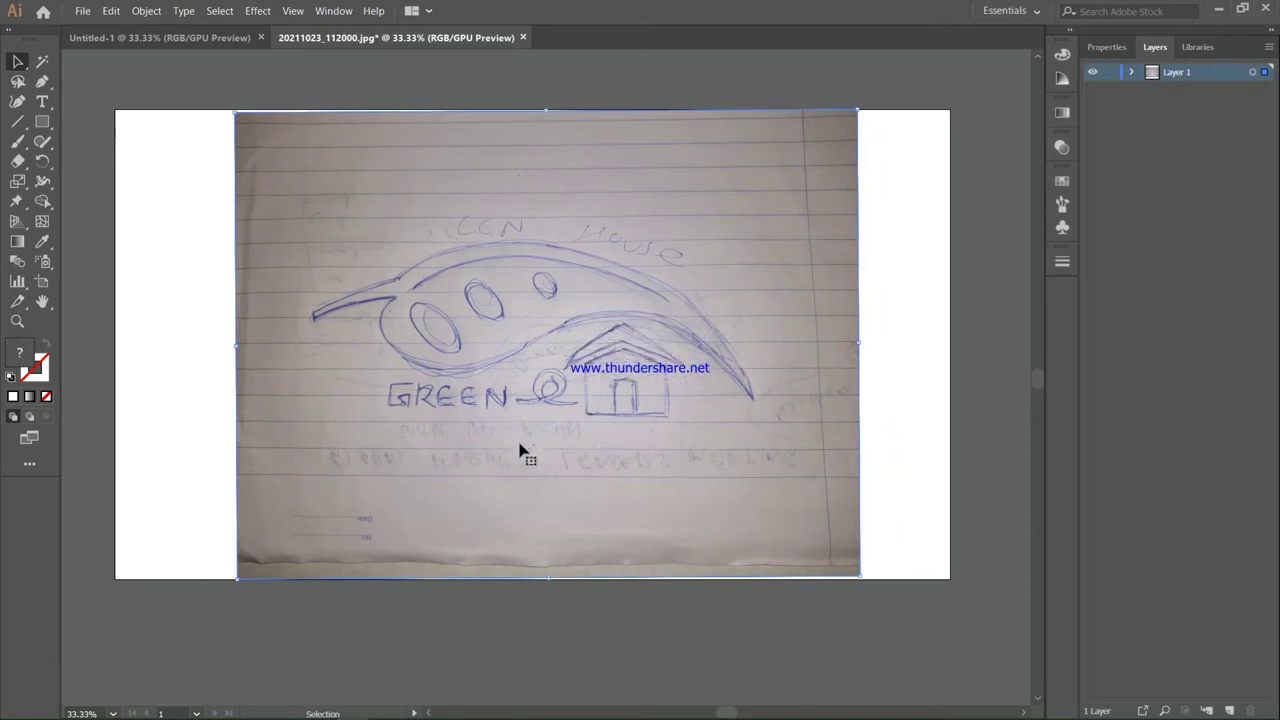
{"action": "key", "text": "z"}
{"action": "left_click", "coordinate": [486, 426]}
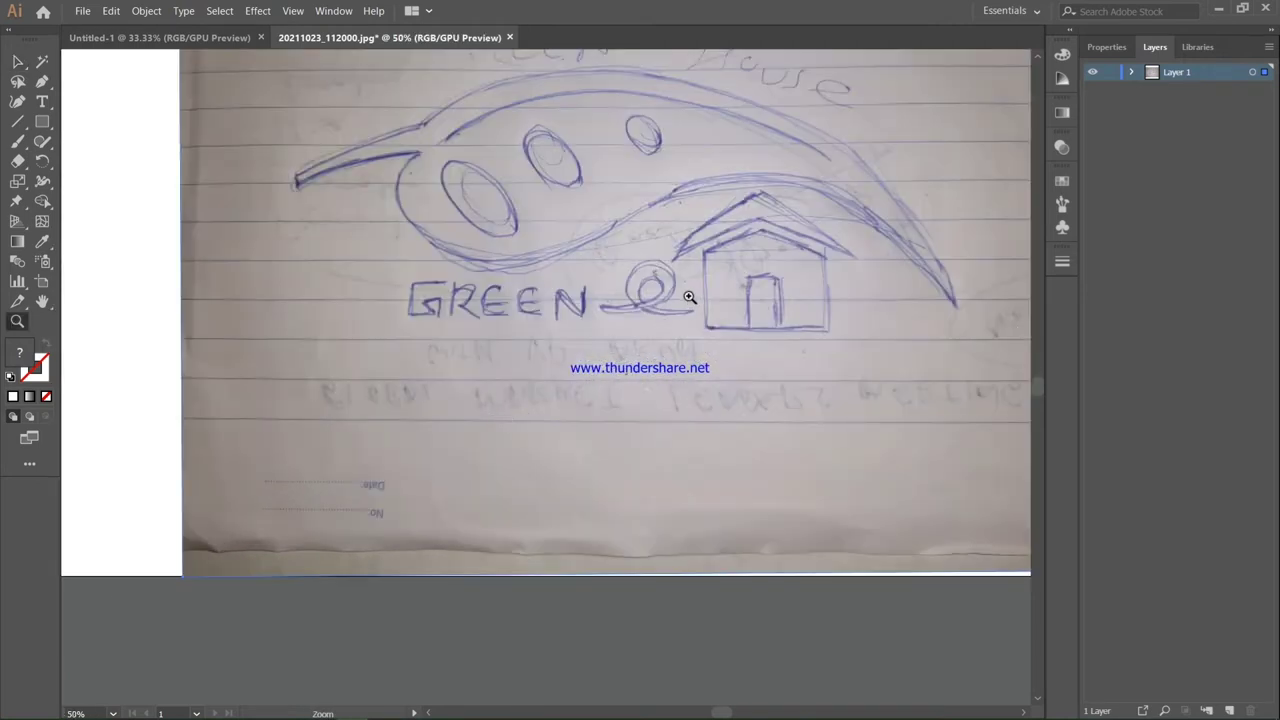
{"action": "scroll", "coordinate": [689, 297], "scroll_direction": "up", "scroll_amount": 4}
{"action": "scroll", "coordinate": [682, 300], "scroll_direction": "right", "scroll_amount": 3}
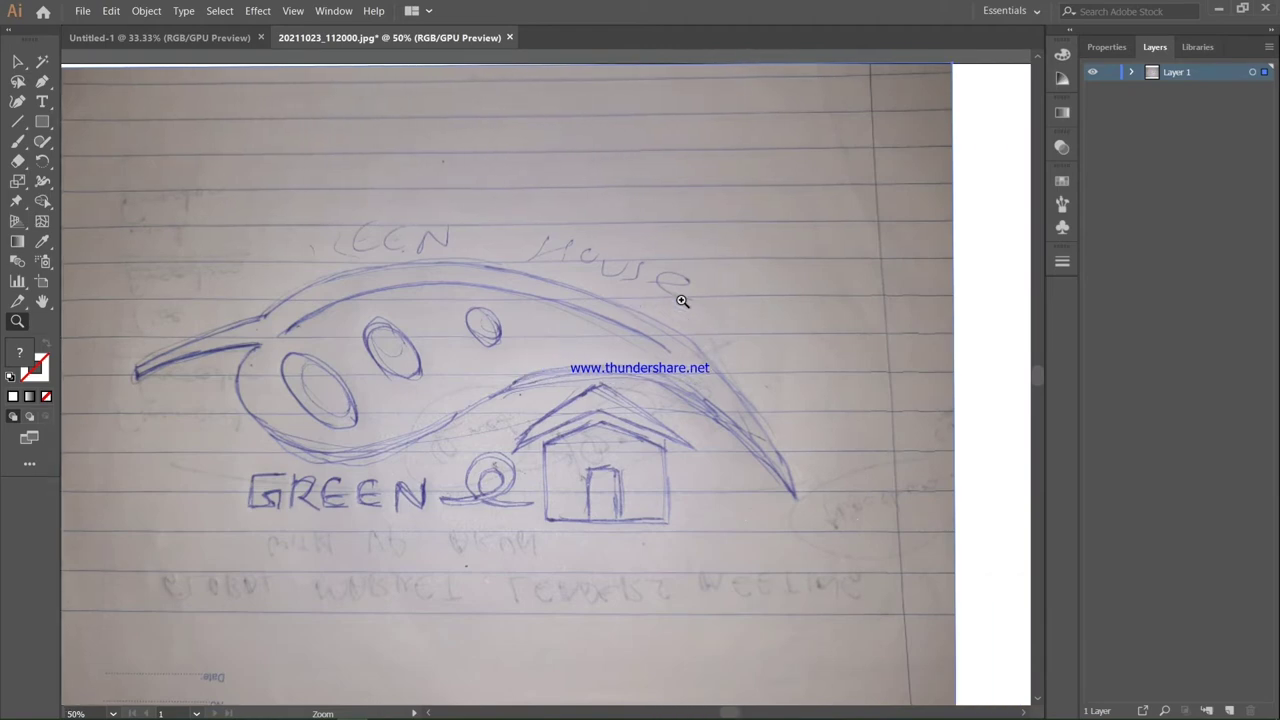
{"action": "scroll", "coordinate": [681, 299], "scroll_direction": "left", "scroll_amount": 2}
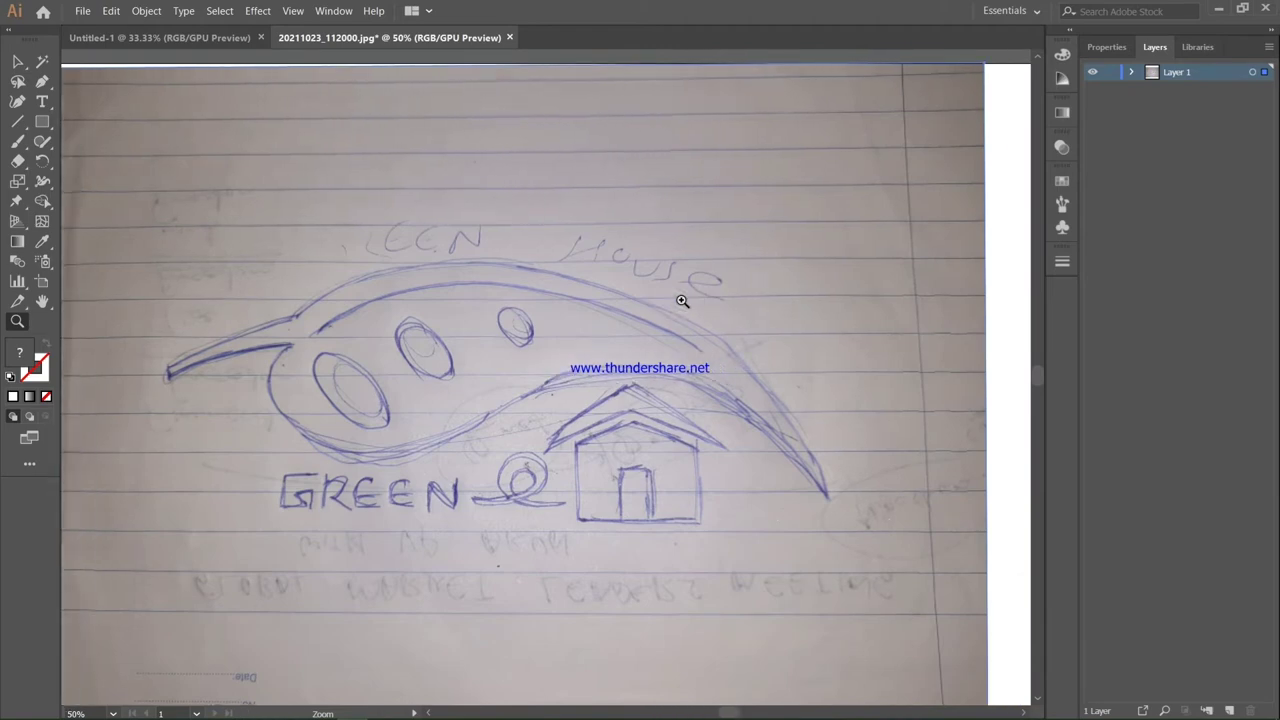
{"action": "left_click", "coordinate": [17, 62]}
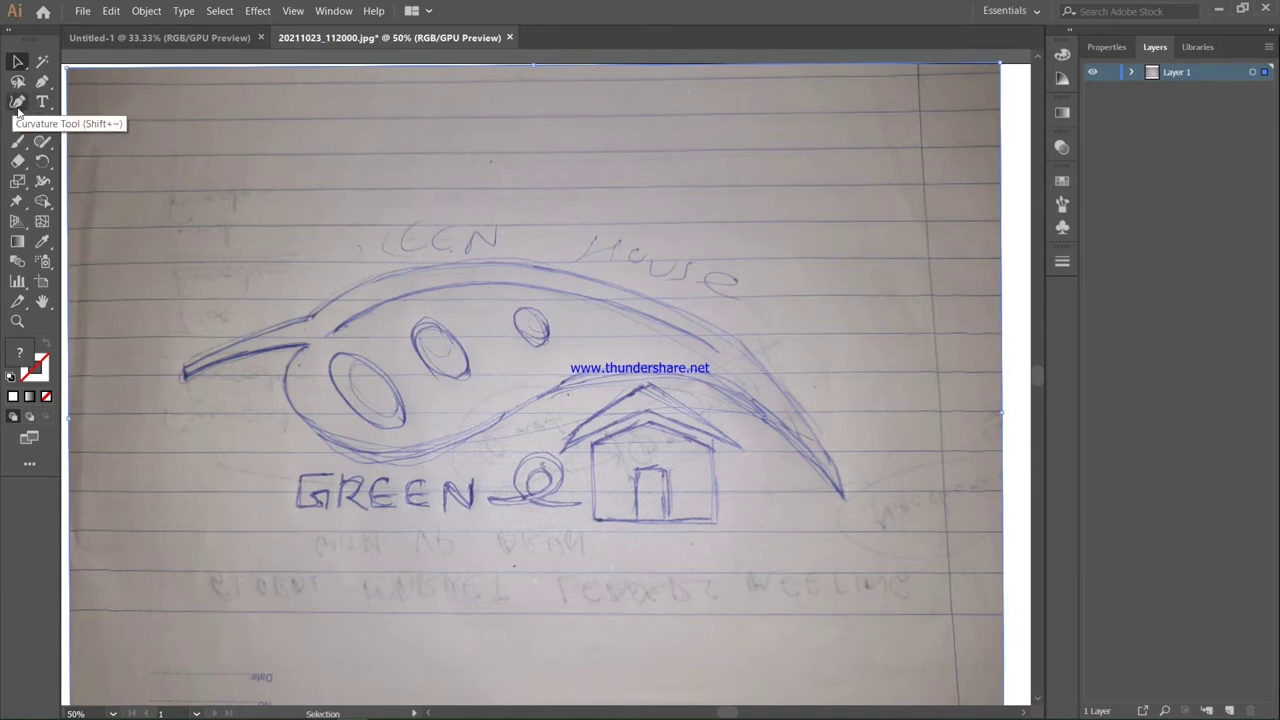
Choose bright green 00F900 in the Color Picker.
{"action": "left_click", "coordinate": [17, 102]}
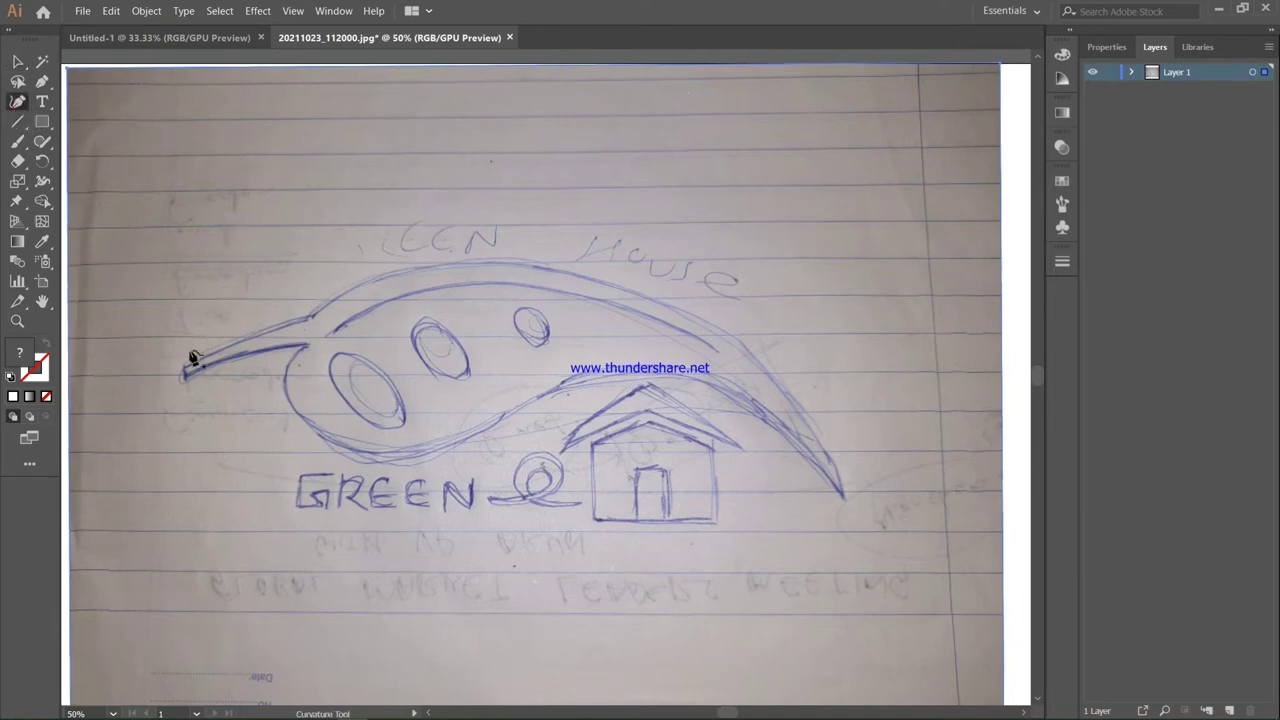
{"action": "double_click", "coordinate": [44, 368]}
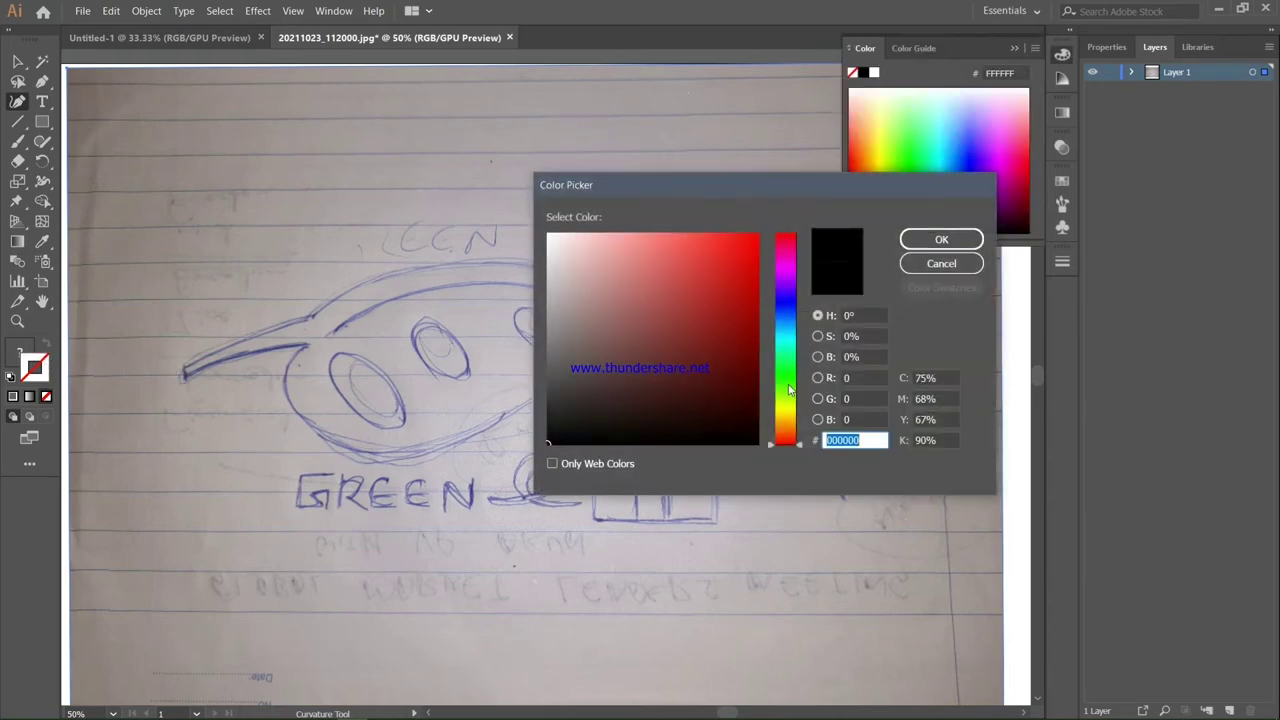
{"action": "left_click", "coordinate": [788, 379]}
{"action": "left_click", "coordinate": [751, 239]}
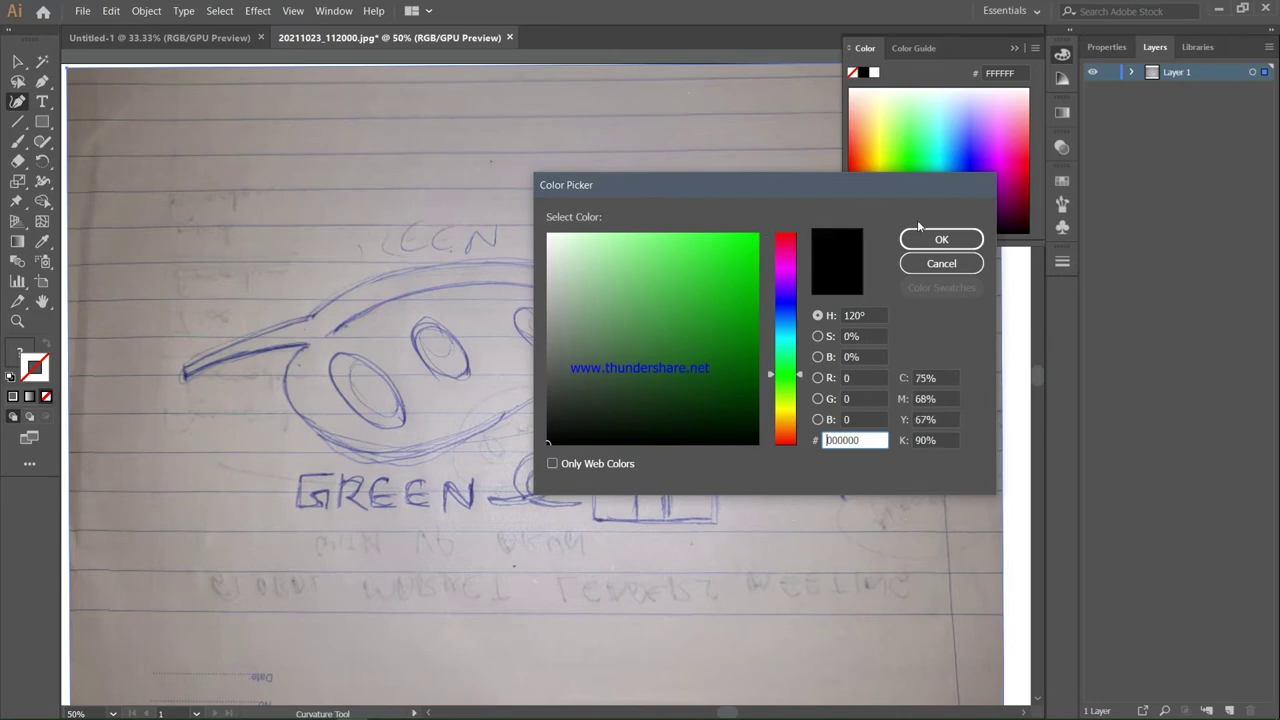
{"action": "left_click_drag", "start_coordinate": [751, 239], "coordinate": [759, 233]}
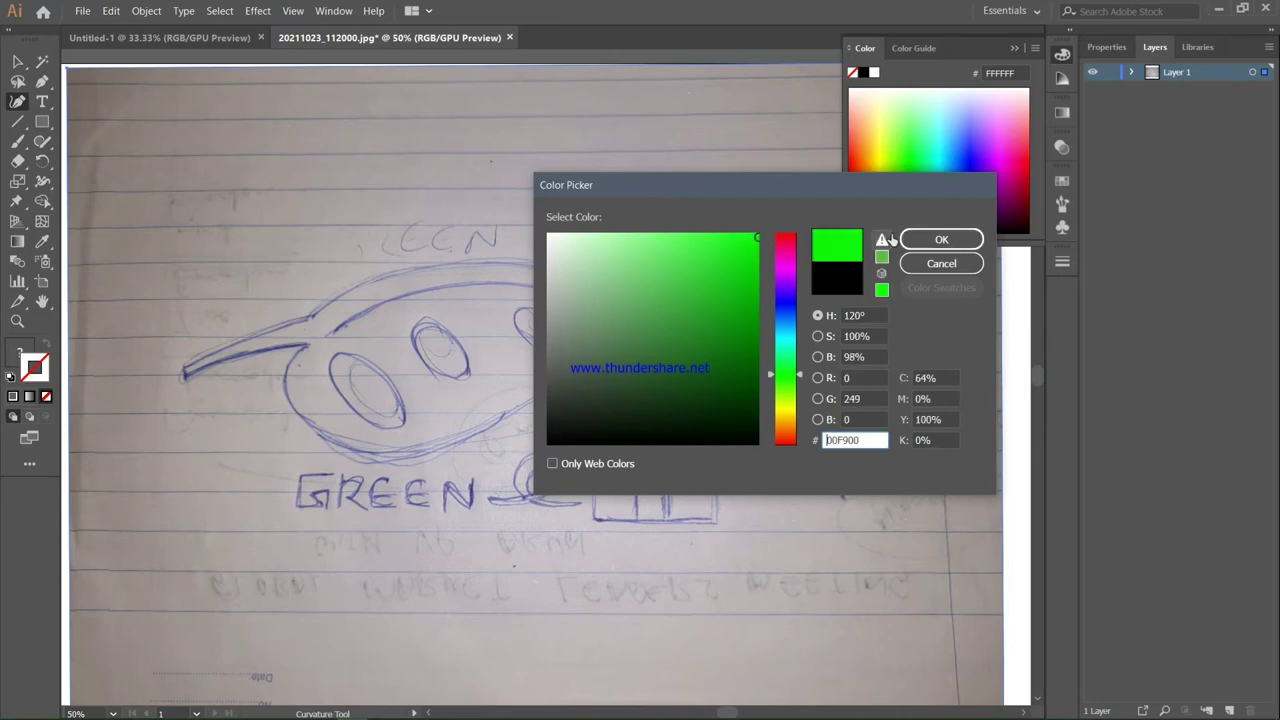
{"action": "left_click", "coordinate": [941, 239]}
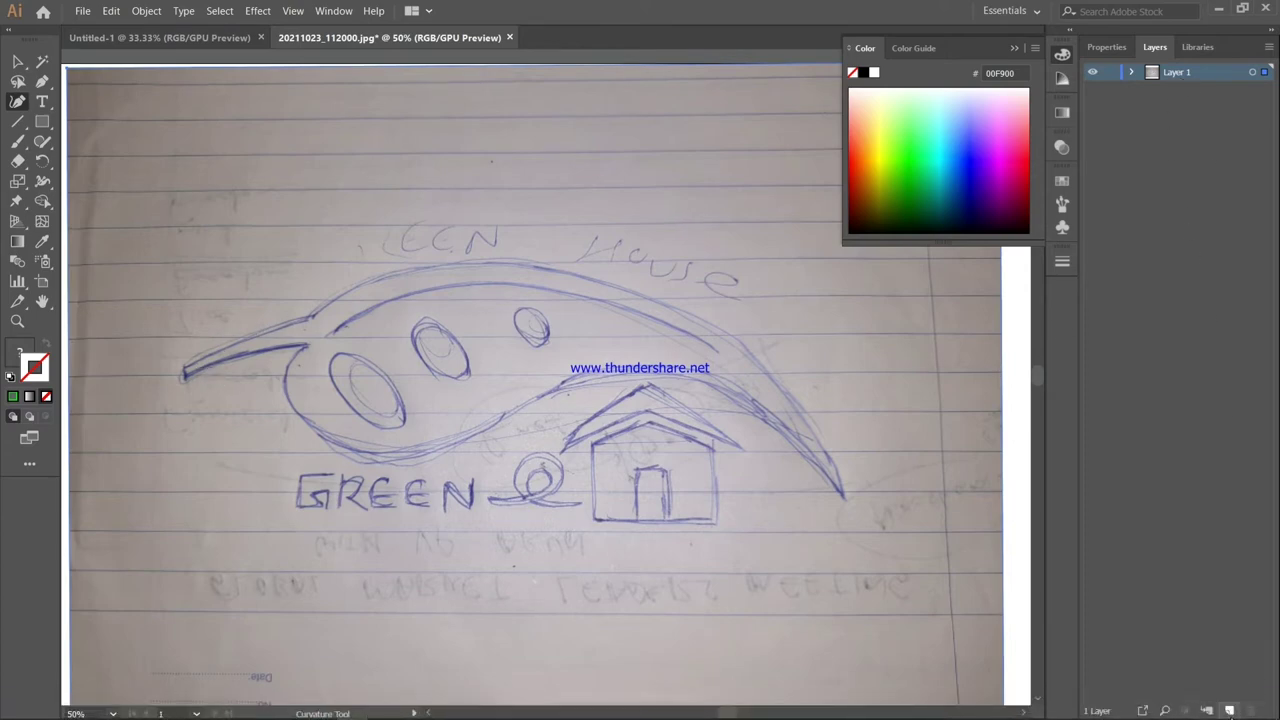
Add Layer 2 above the sketch, target it, and apply the green as stroke.
{"action": "left_click", "coordinate": [1229, 710]}
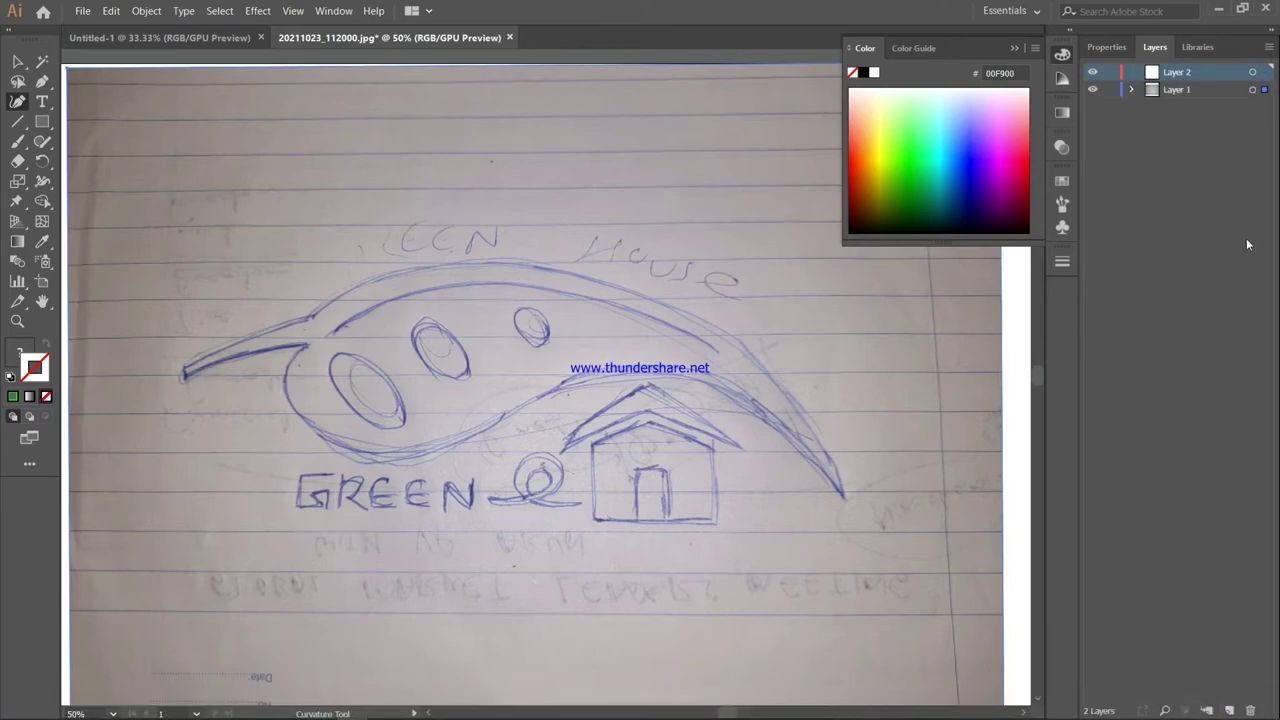
{"action": "left_click", "coordinate": [1252, 73]}
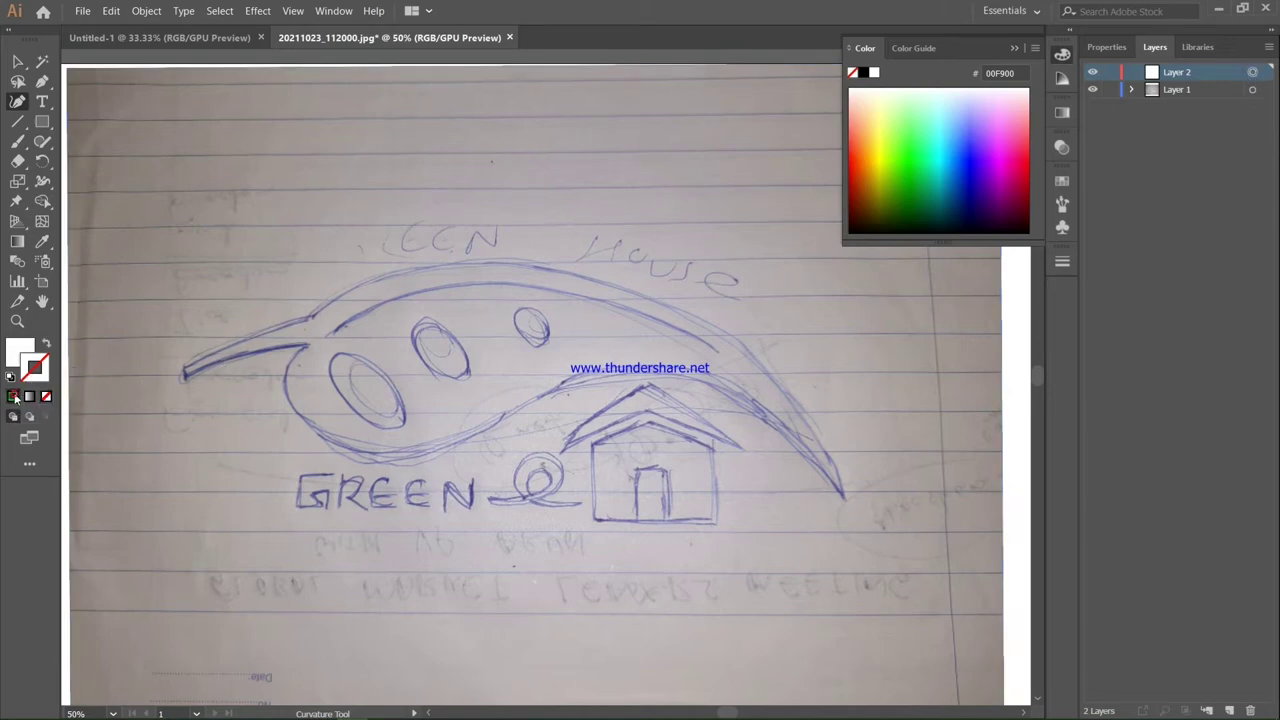
{"action": "left_click", "coordinate": [12, 396]}
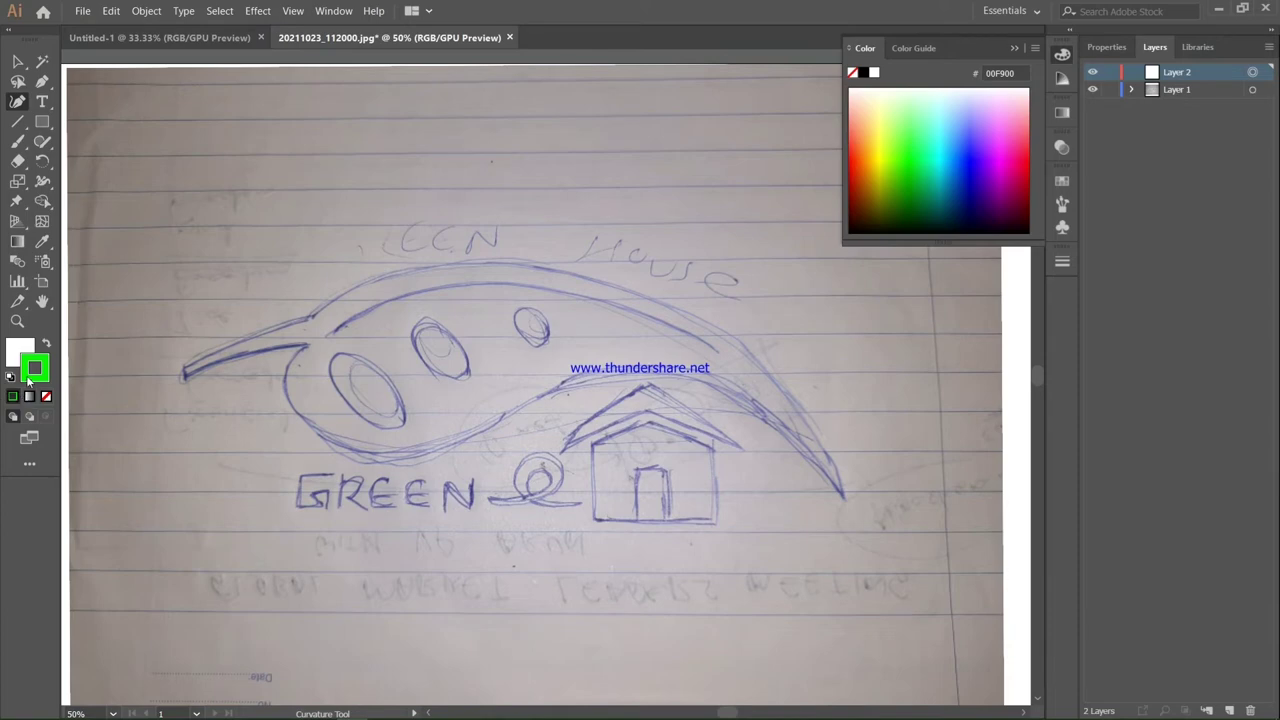
Start the leaf outline at its tip with no fill and a green stroke.
{"action": "left_click", "coordinate": [185, 377]}
{"action": "left_click", "coordinate": [257, 340]}
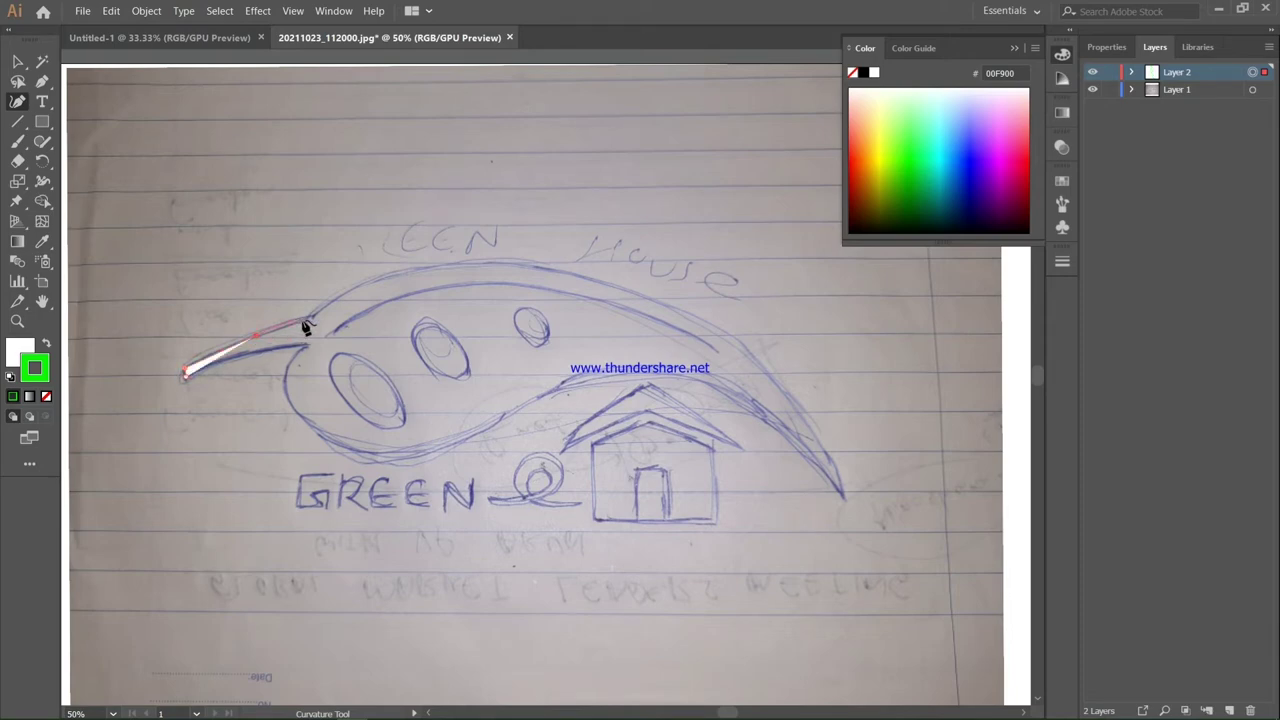
{"action": "left_click", "coordinate": [305, 323]}
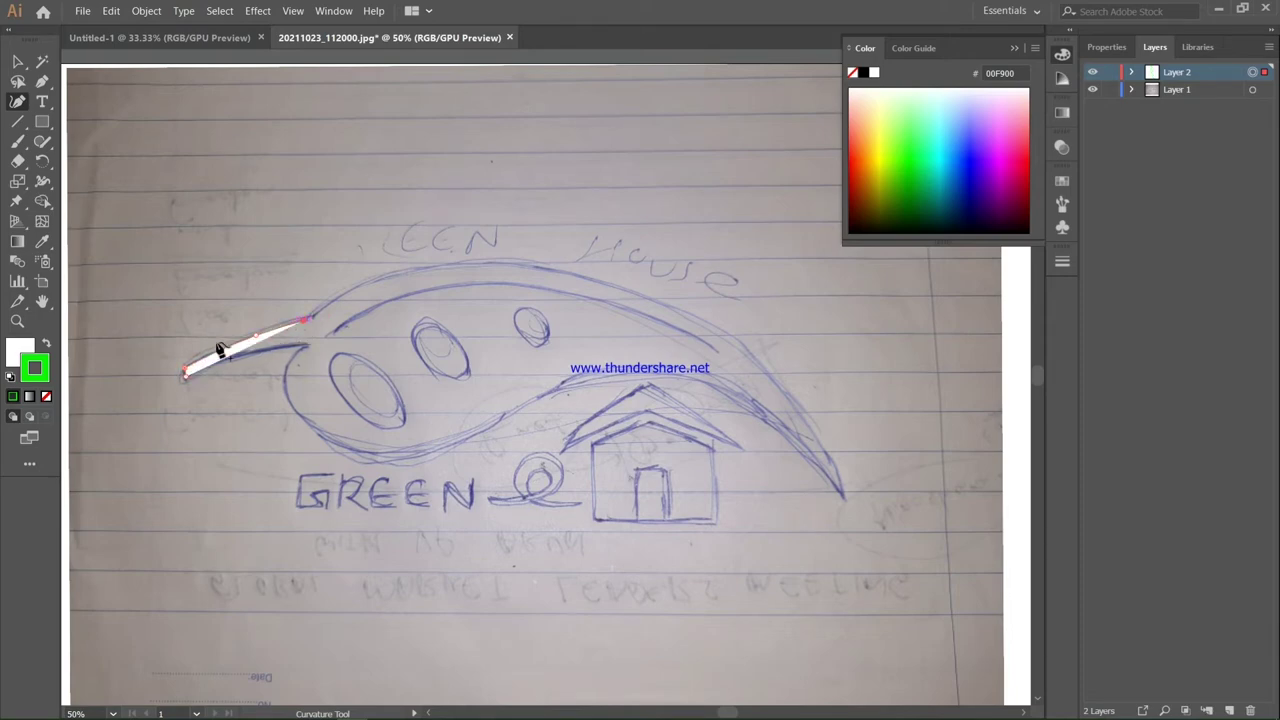
{"action": "left_click", "coordinate": [22, 349]}
{"action": "left_click", "coordinate": [45, 397]}
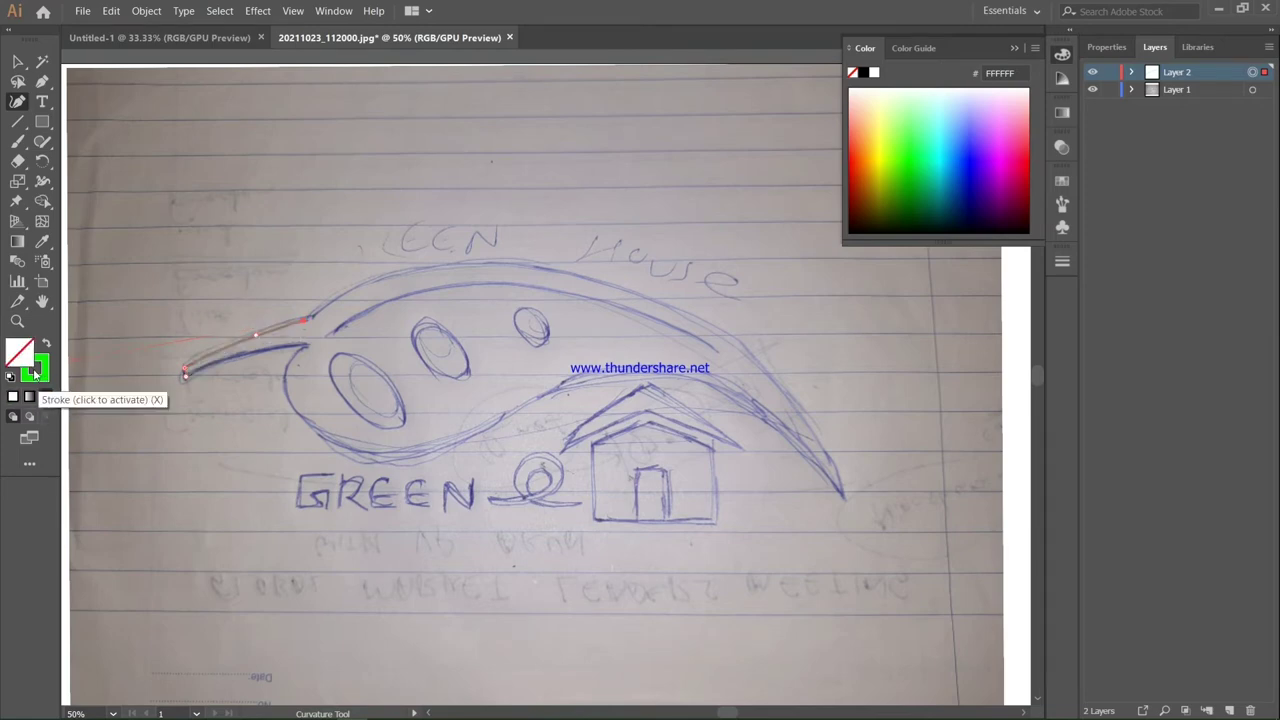
{"action": "left_click", "coordinate": [40, 366]}
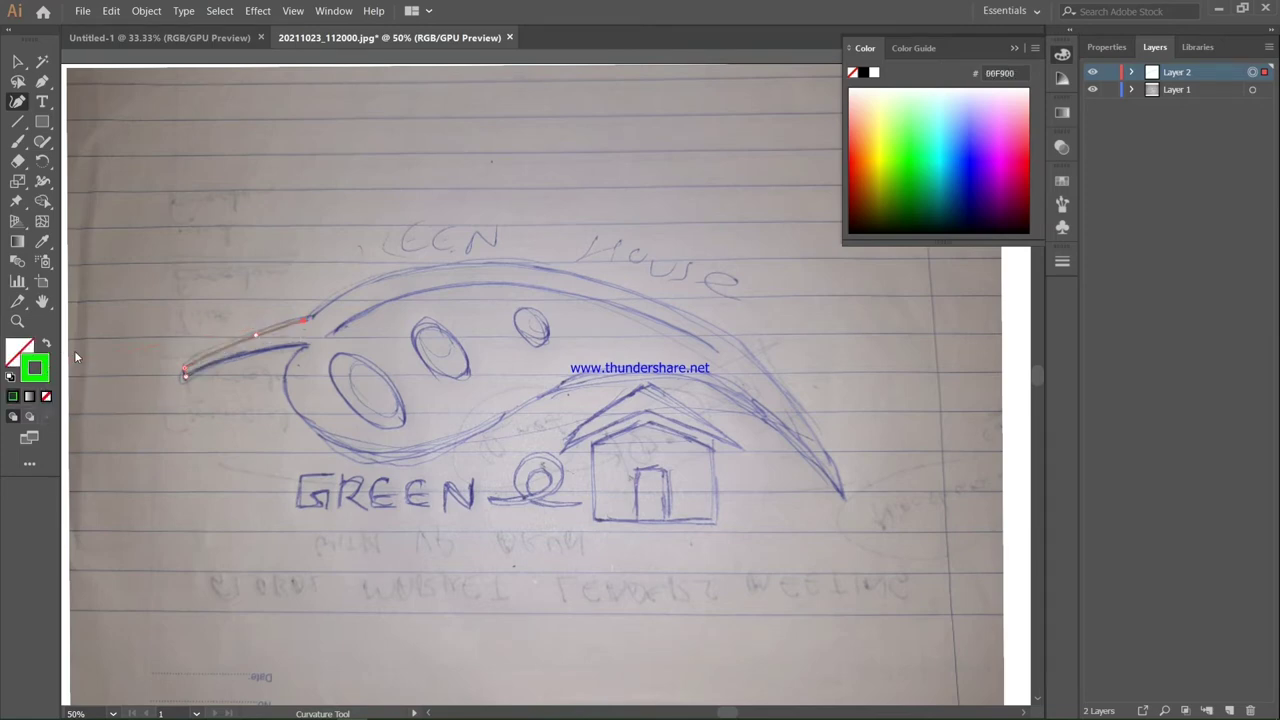
Trace the leaf's upper edge around to its far tip.
{"action": "left_click", "coordinate": [312, 320]}
{"action": "left_click", "coordinate": [340, 297]}
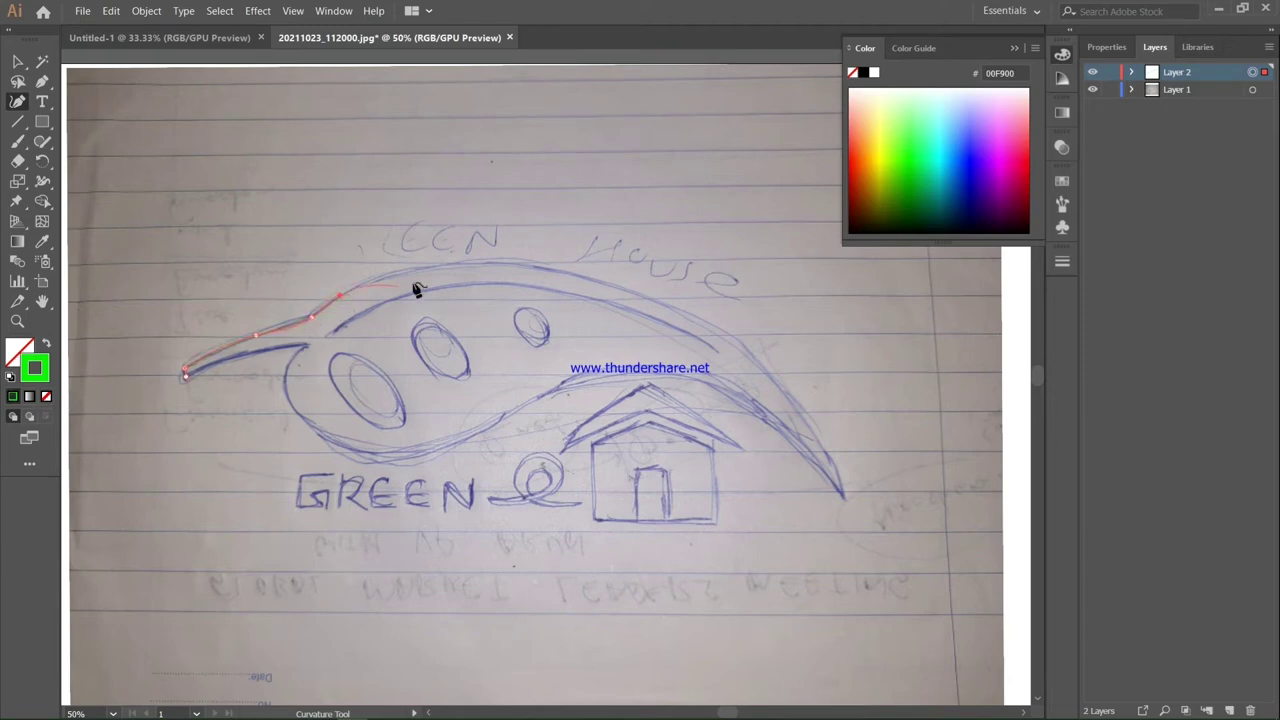
{"action": "left_click", "coordinate": [487, 265]}
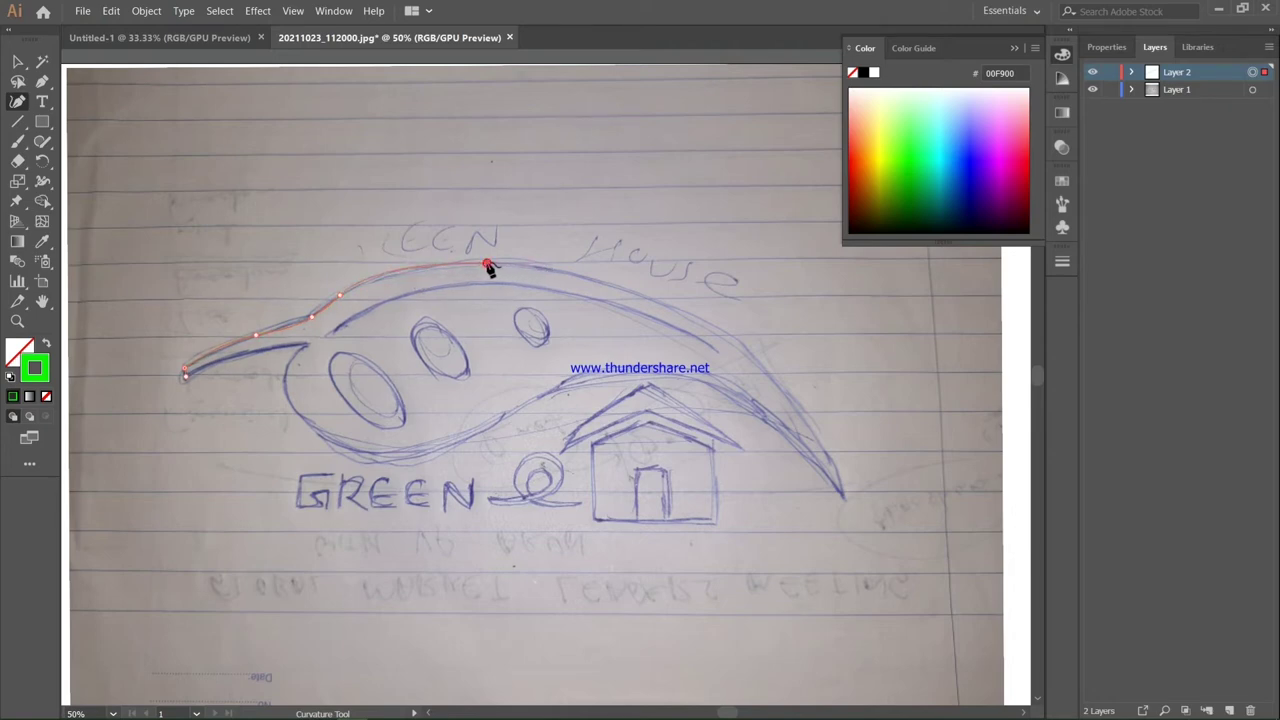
{"action": "left_click", "coordinate": [710, 331]}
{"action": "left_click", "coordinate": [782, 384]}
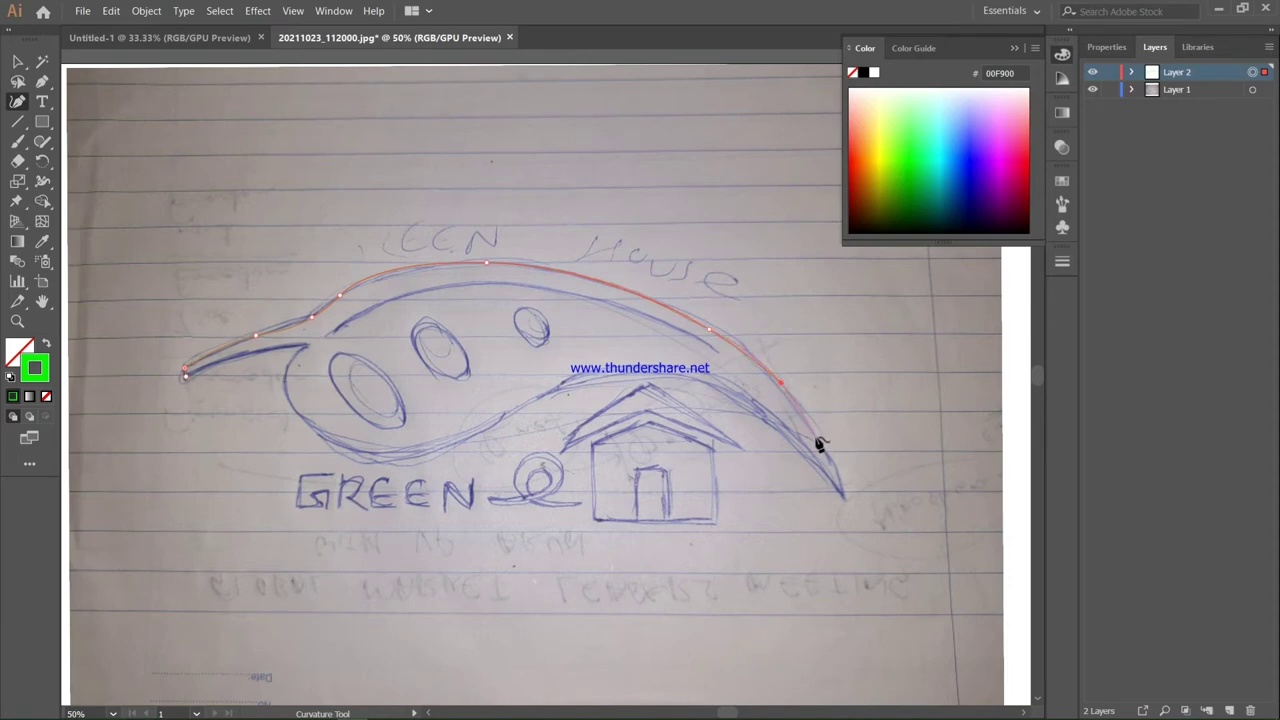
{"action": "left_click", "coordinate": [847, 498]}
Trace the inner edge back, close the outline at the start point, and hide Layer 1.
{"action": "left_click", "coordinate": [718, 383]}
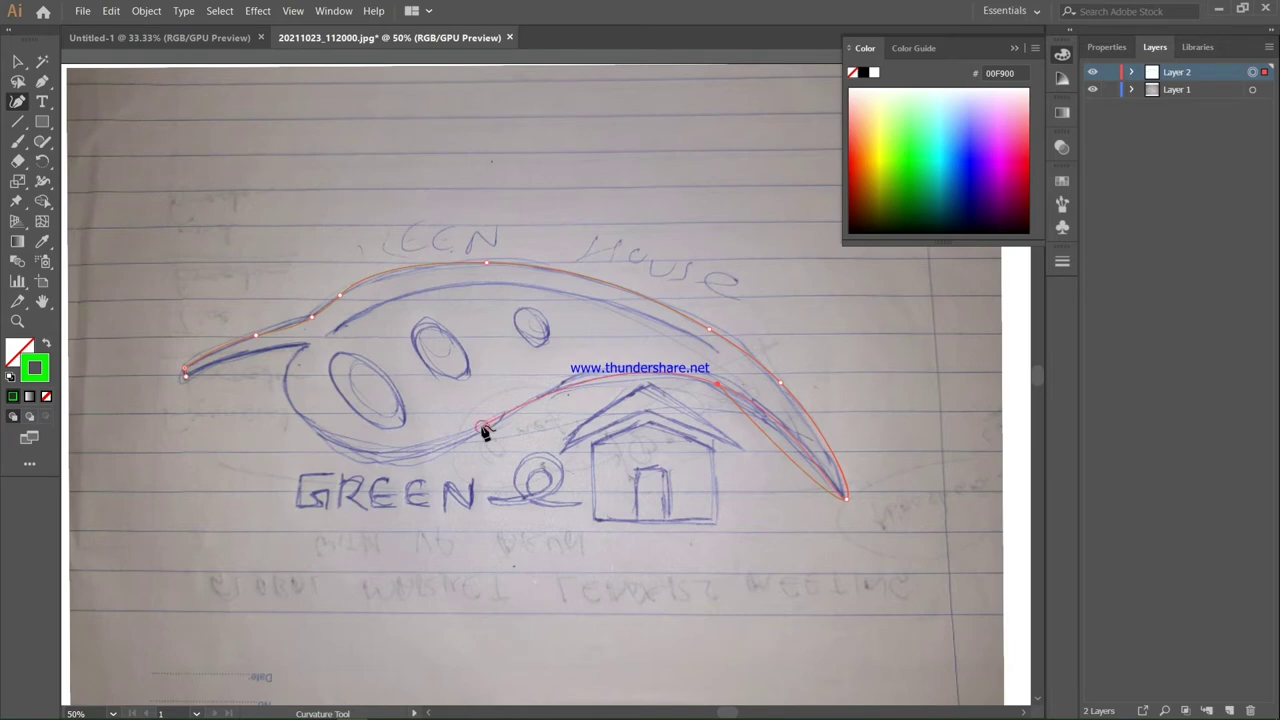
{"action": "left_click", "coordinate": [483, 429]}
{"action": "left_click", "coordinate": [455, 446]}
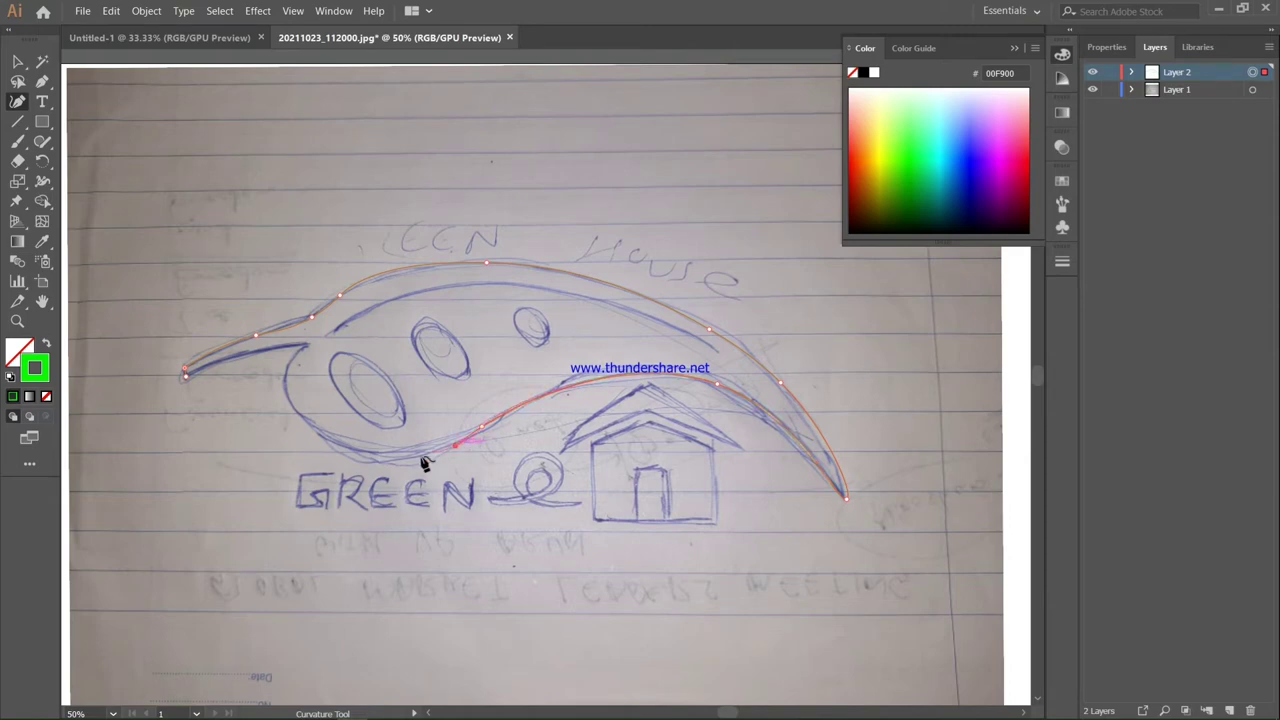
{"action": "left_click", "coordinate": [328, 441]}
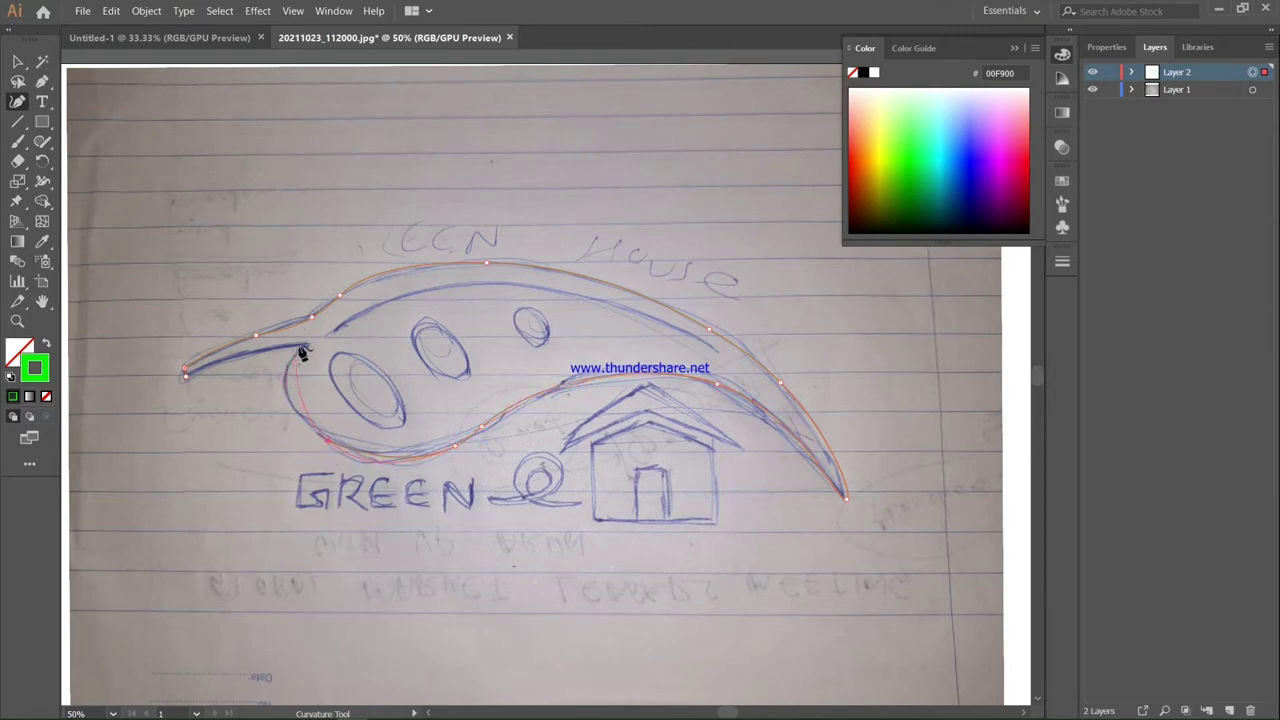
{"action": "left_click", "coordinate": [288, 389]}
{"action": "left_click", "coordinate": [309, 346]}
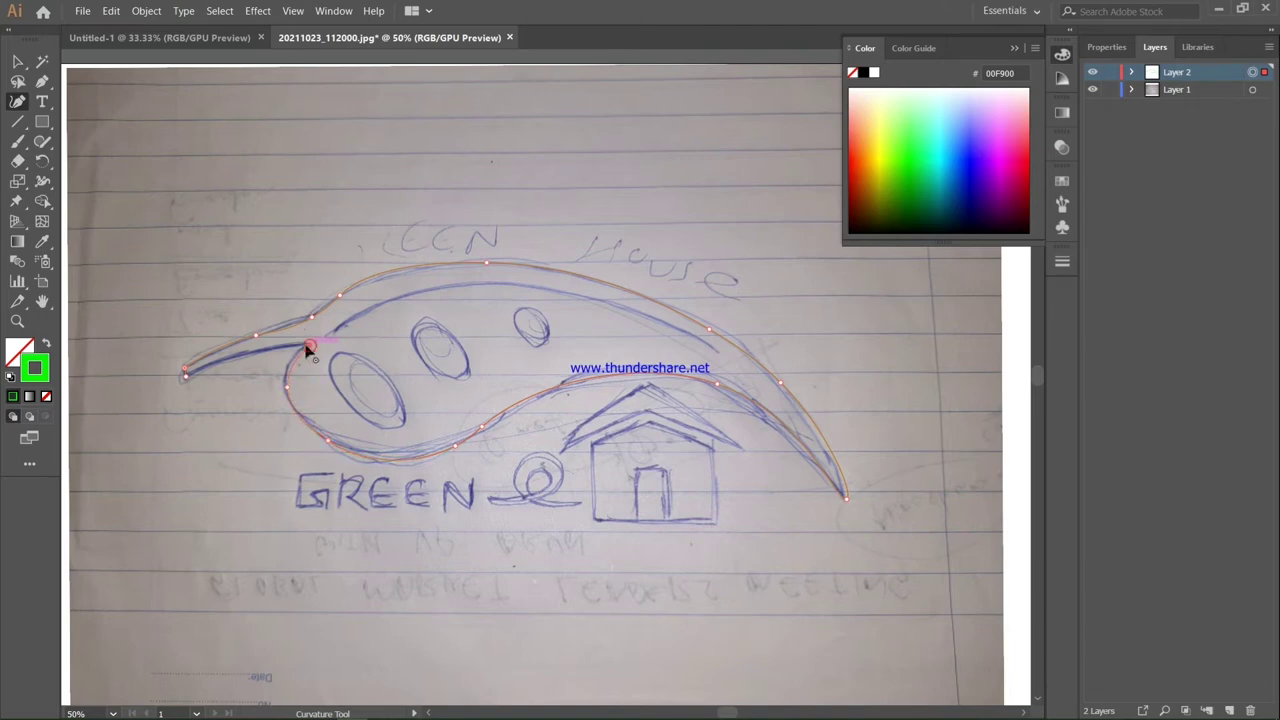
{"action": "left_click", "coordinate": [186, 376]}
{"action": "left_click", "coordinate": [1092, 90]}
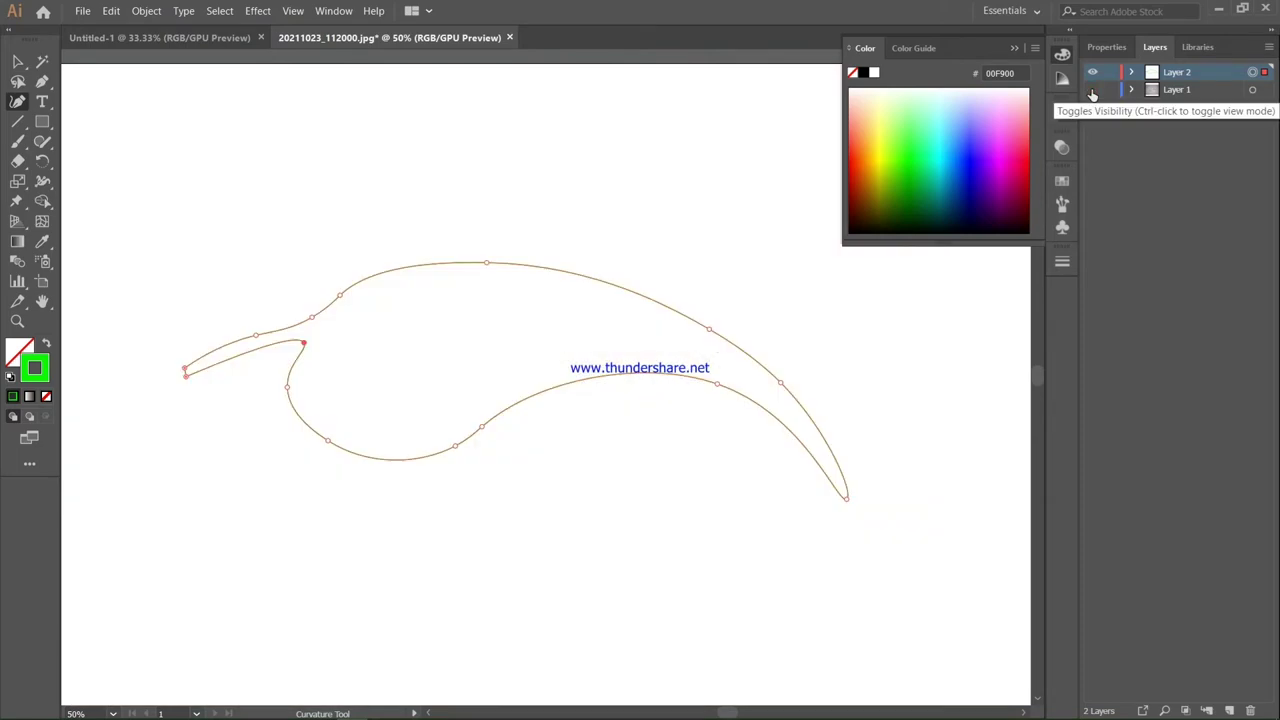
Add and nudge an anchor on the stem's upper edge, comparing against the sketch.
{"action": "left_click", "coordinate": [1092, 90]}
{"action": "left_click", "coordinate": [1092, 90]}
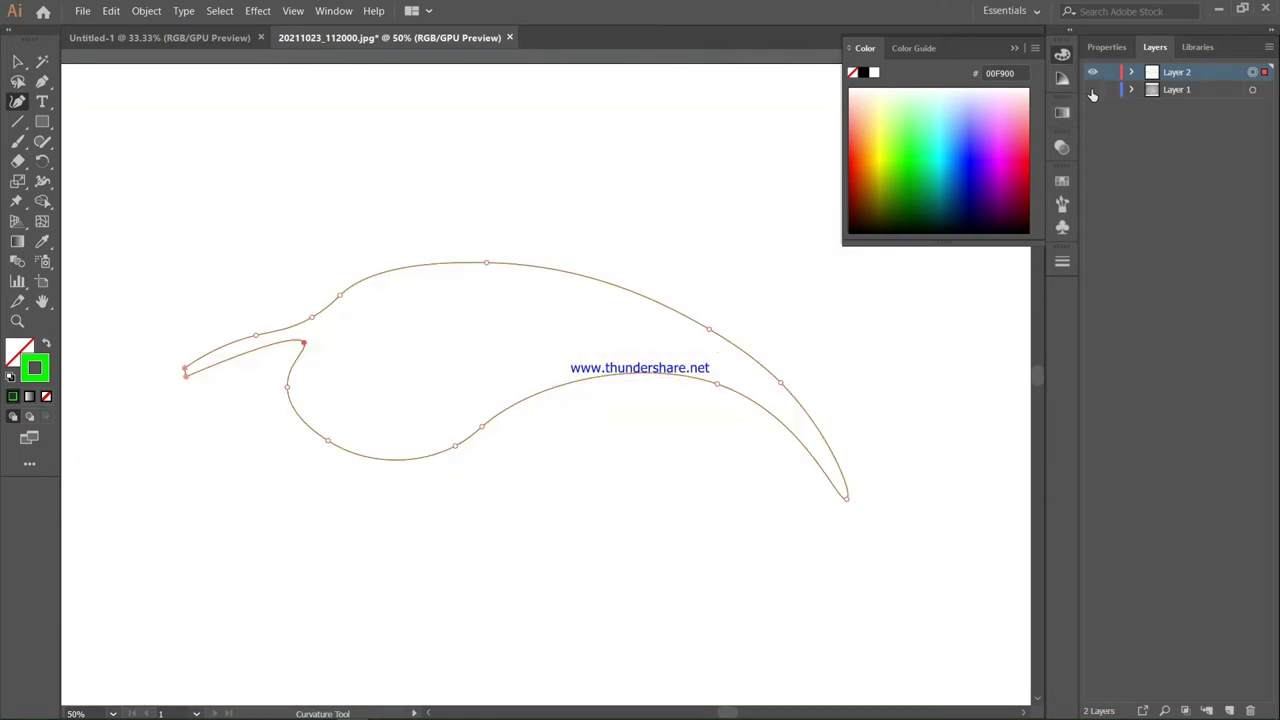
{"action": "left_click", "coordinate": [1092, 90]}
{"action": "left_click", "coordinate": [235, 341]}
{"action": "left_click_drag", "start_coordinate": [230, 343], "coordinate": [233, 346]}
{"action": "left_click", "coordinate": [1092, 90]}
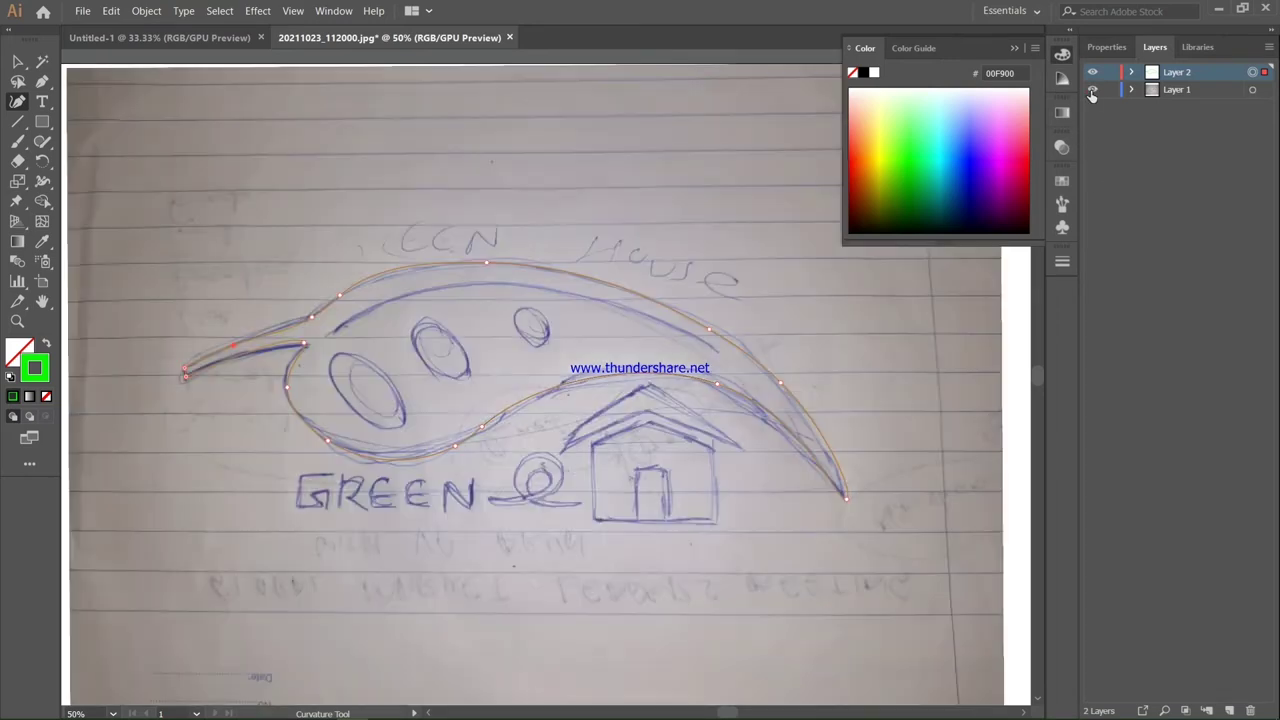
Give the leaf stroke a 7 pt weight and a tapered width profile in the Stroke panel.
{"action": "left_click", "coordinate": [334, 11]}
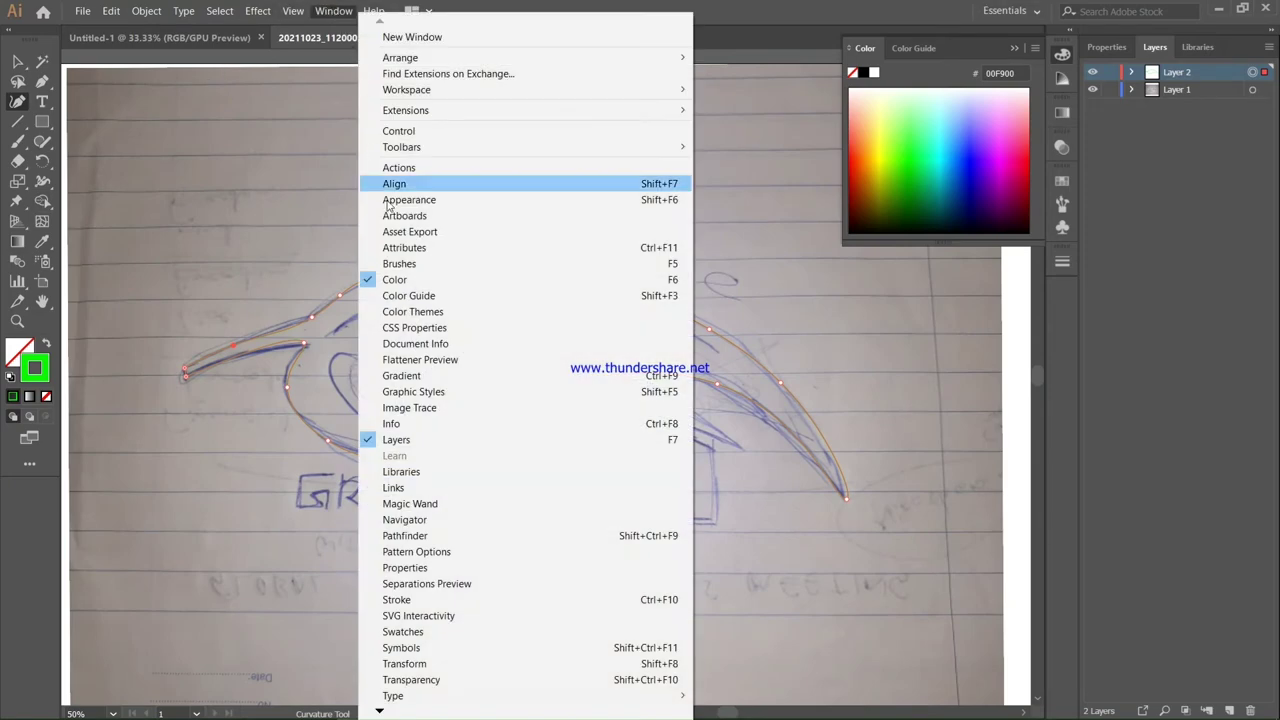
{"action": "left_click", "coordinate": [410, 600]}
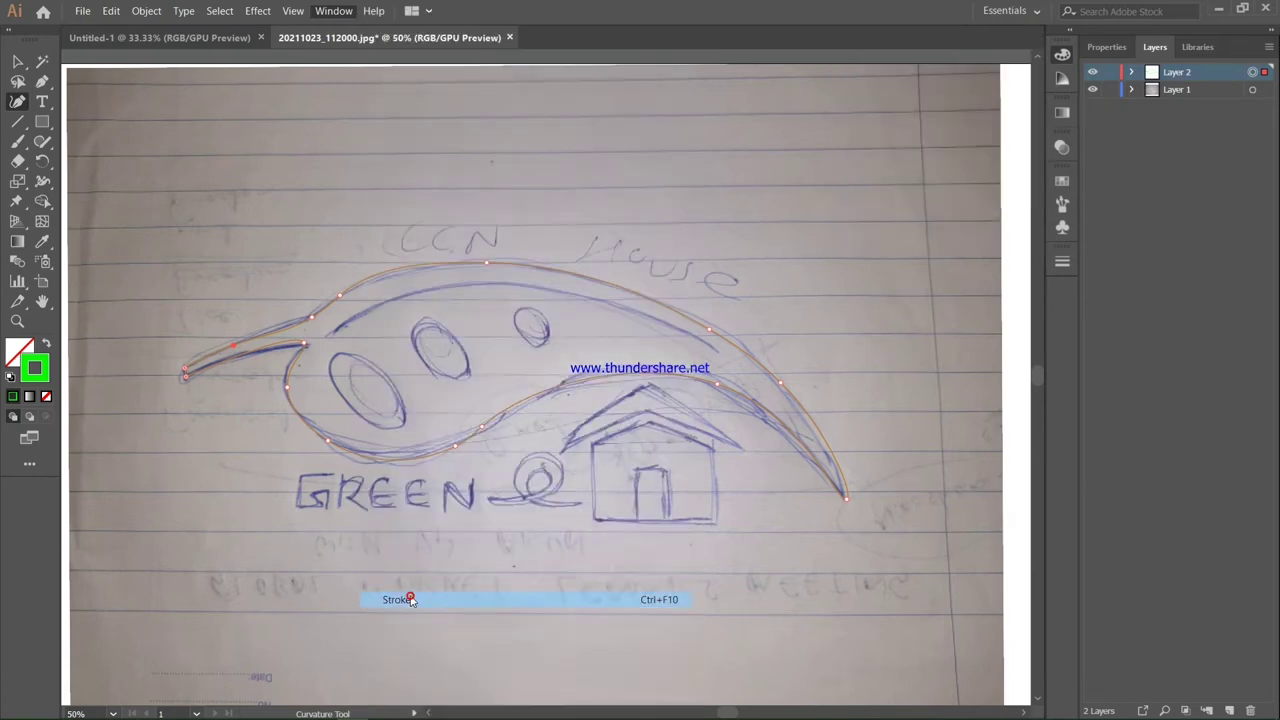
{"action": "left_click", "coordinate": [969, 281]}
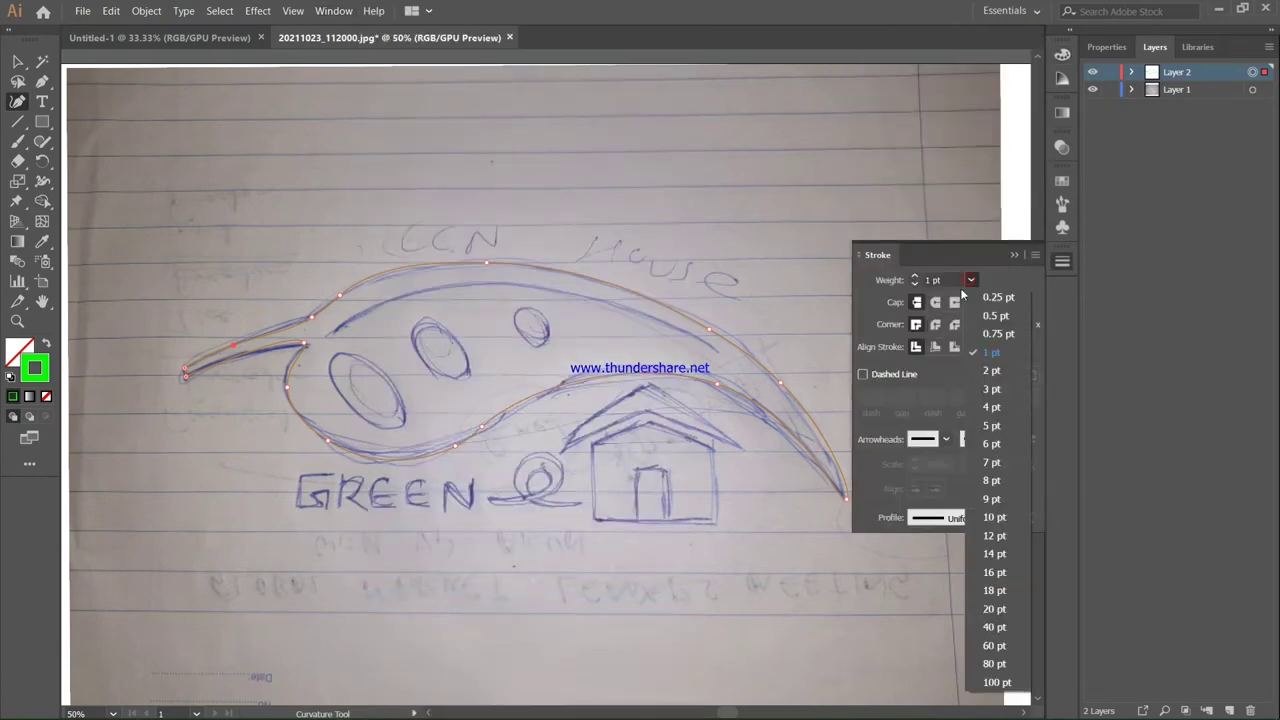
{"action": "left_click", "coordinate": [1006, 461]}
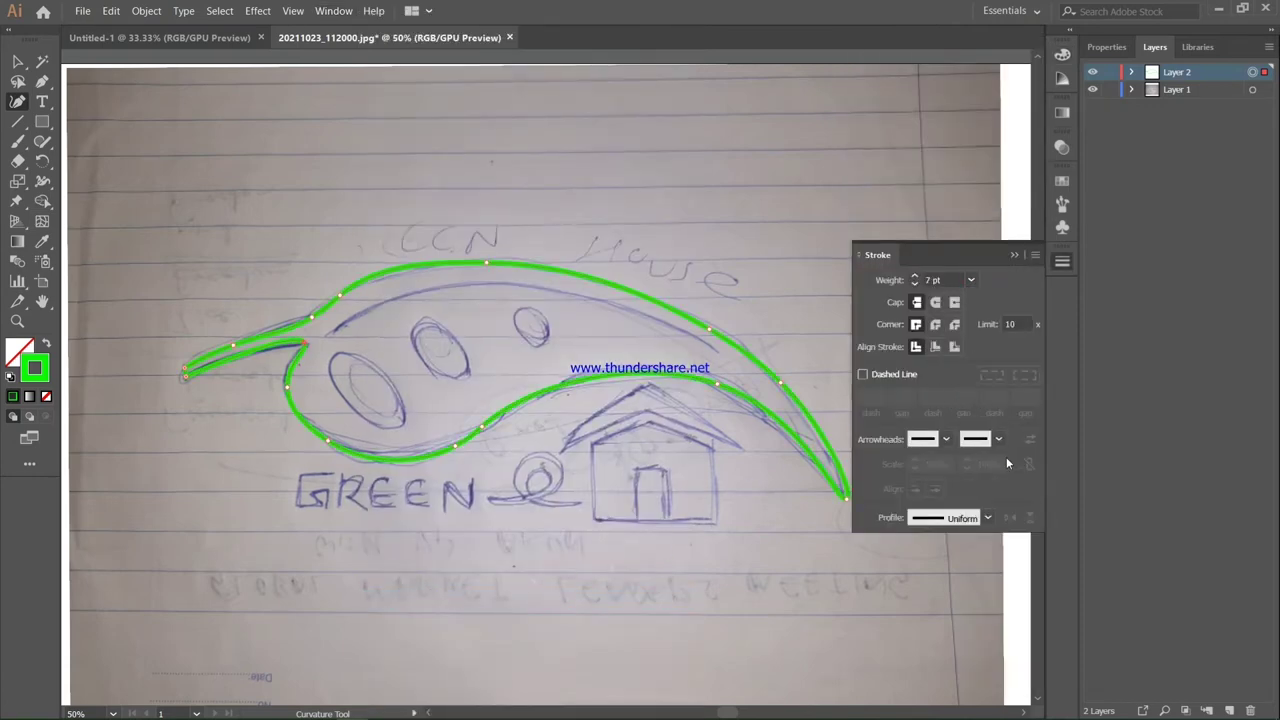
{"action": "left_click", "coordinate": [987, 518]}
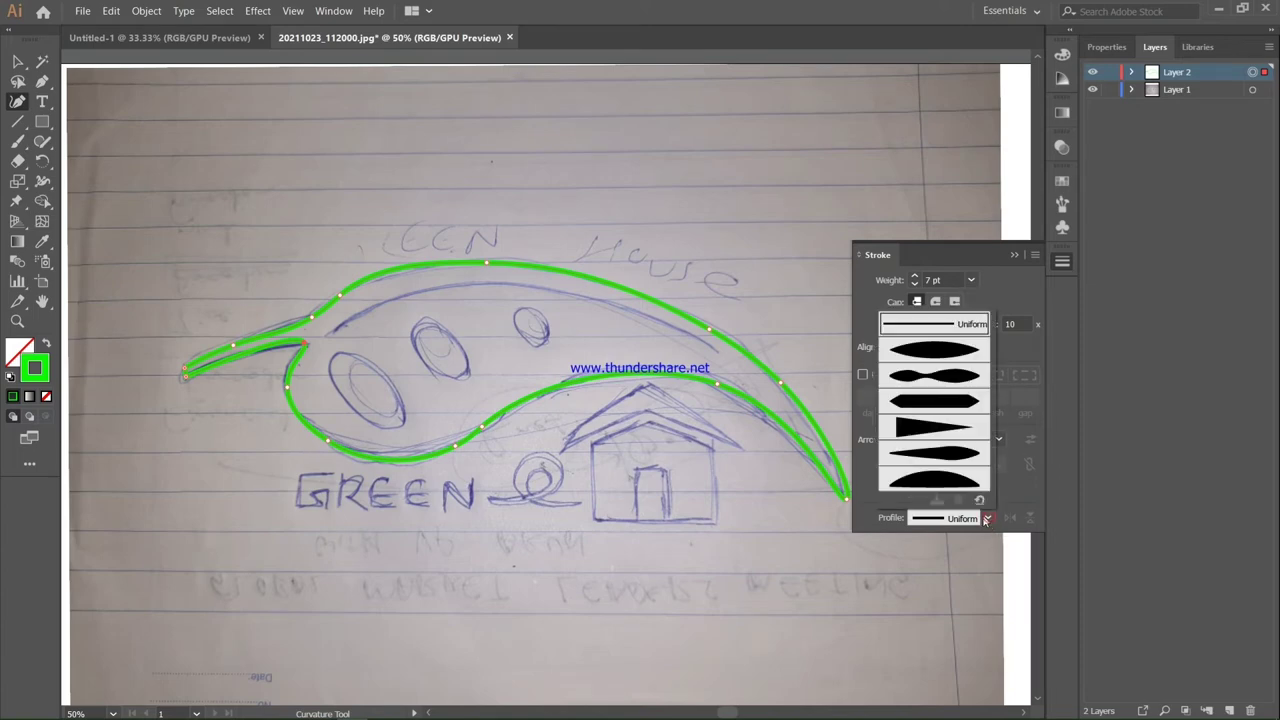
{"action": "left_click", "coordinate": [927, 352]}
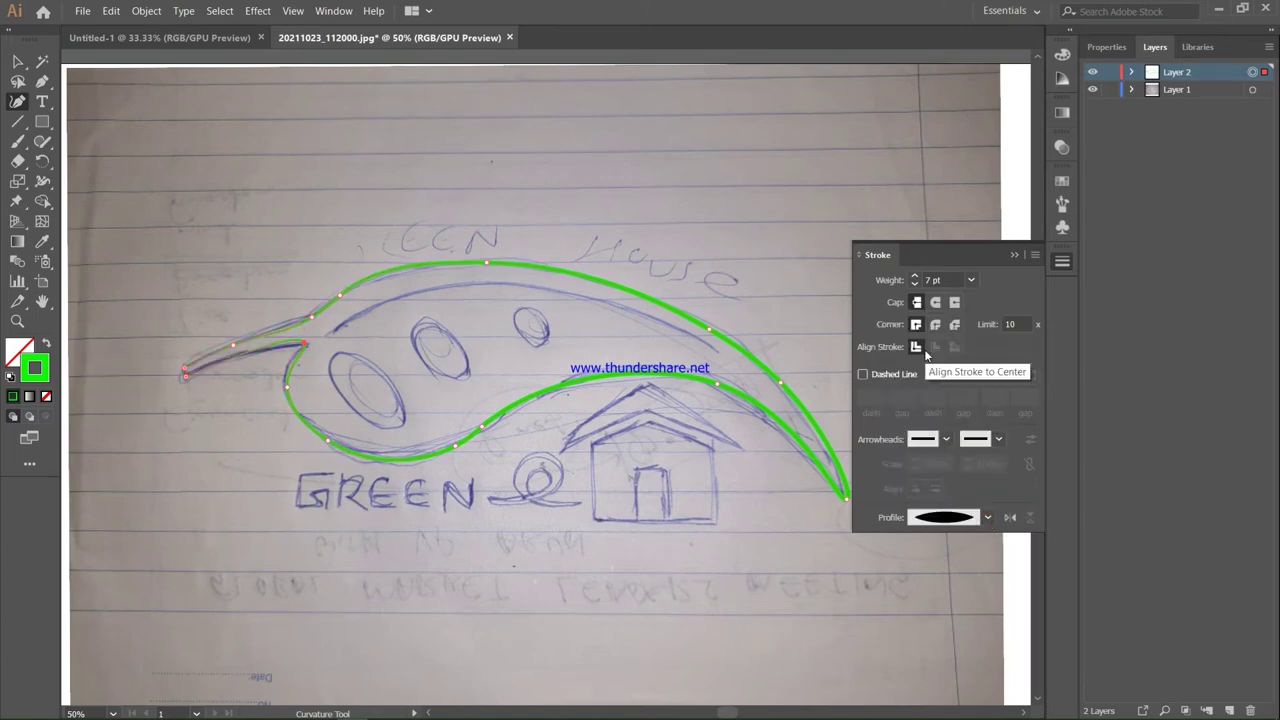
{"action": "left_click", "coordinate": [987, 517]}
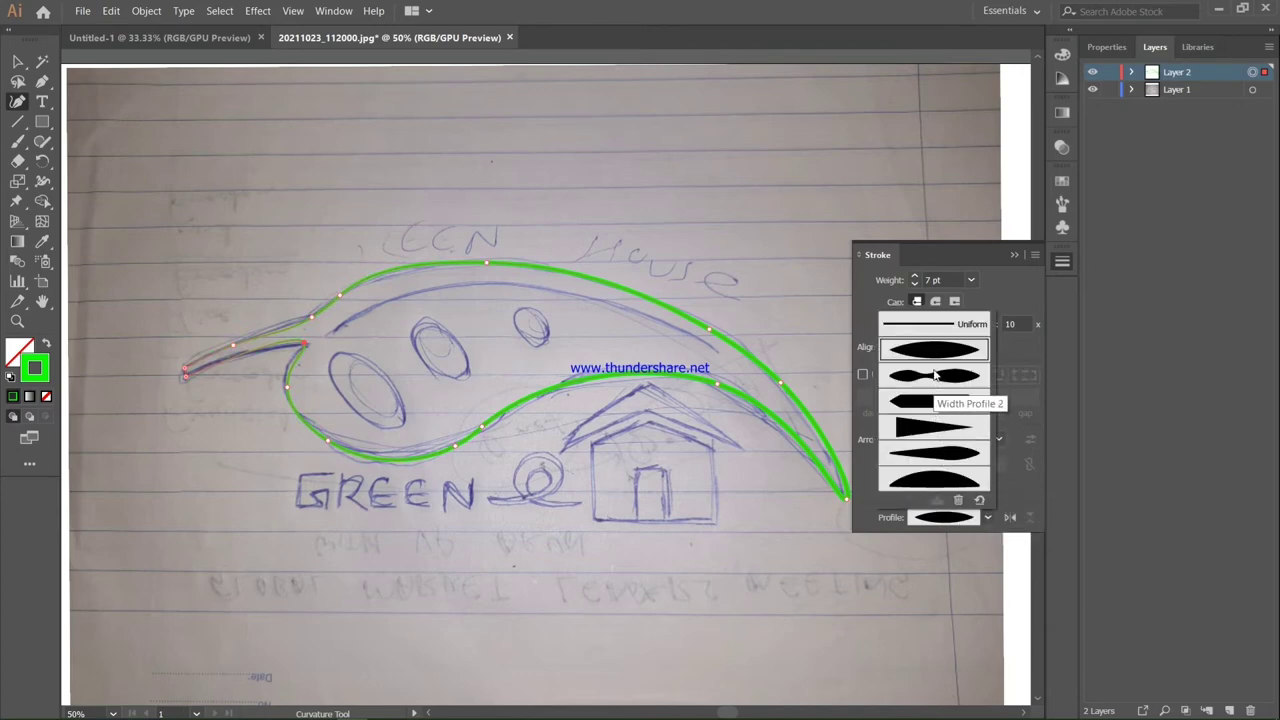
{"action": "left_click", "coordinate": [946, 456]}
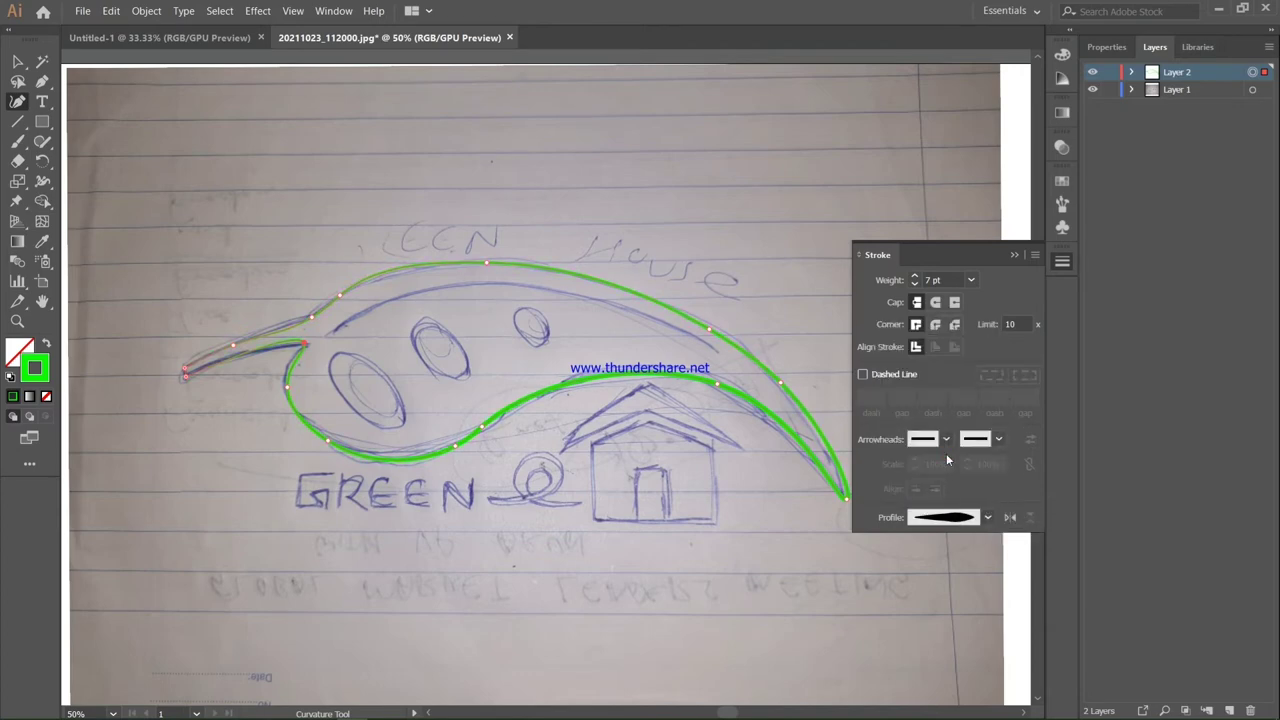
{"action": "left_click", "coordinate": [1012, 256]}
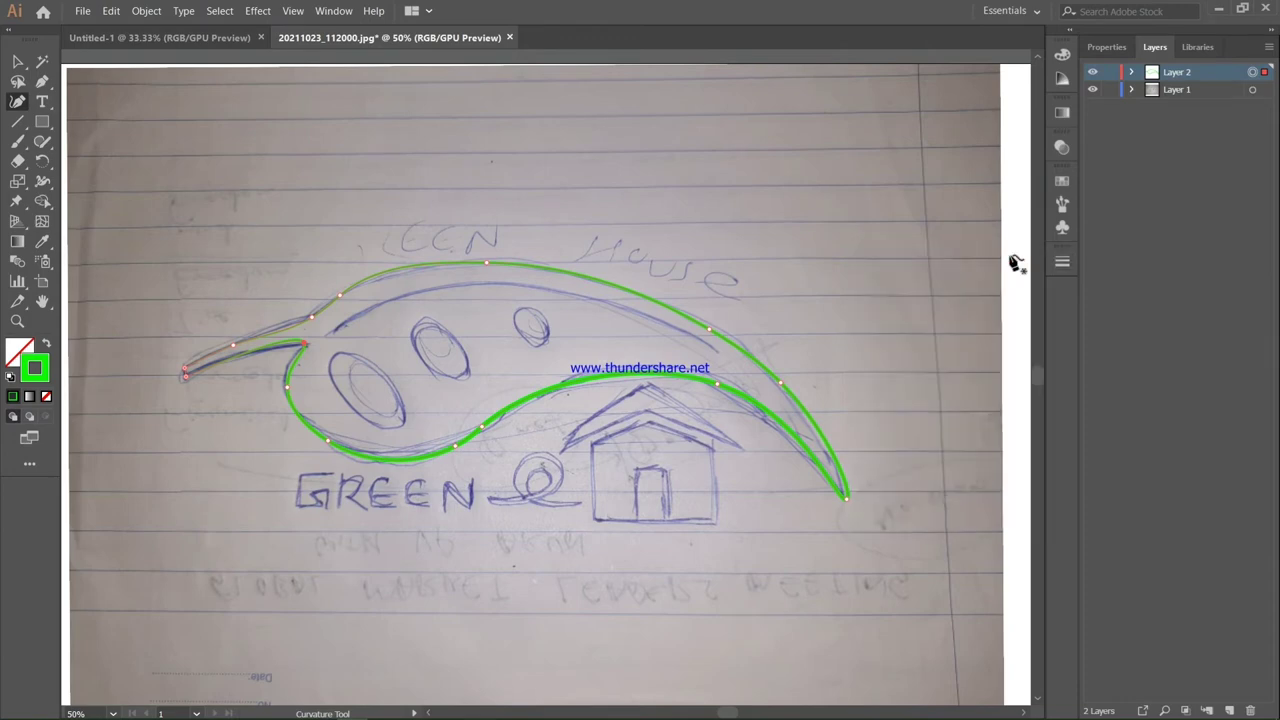
Deselect the leaf and compare it with the sketch, leaving Layer 1 visible.
{"action": "left_click", "coordinate": [1092, 90]}
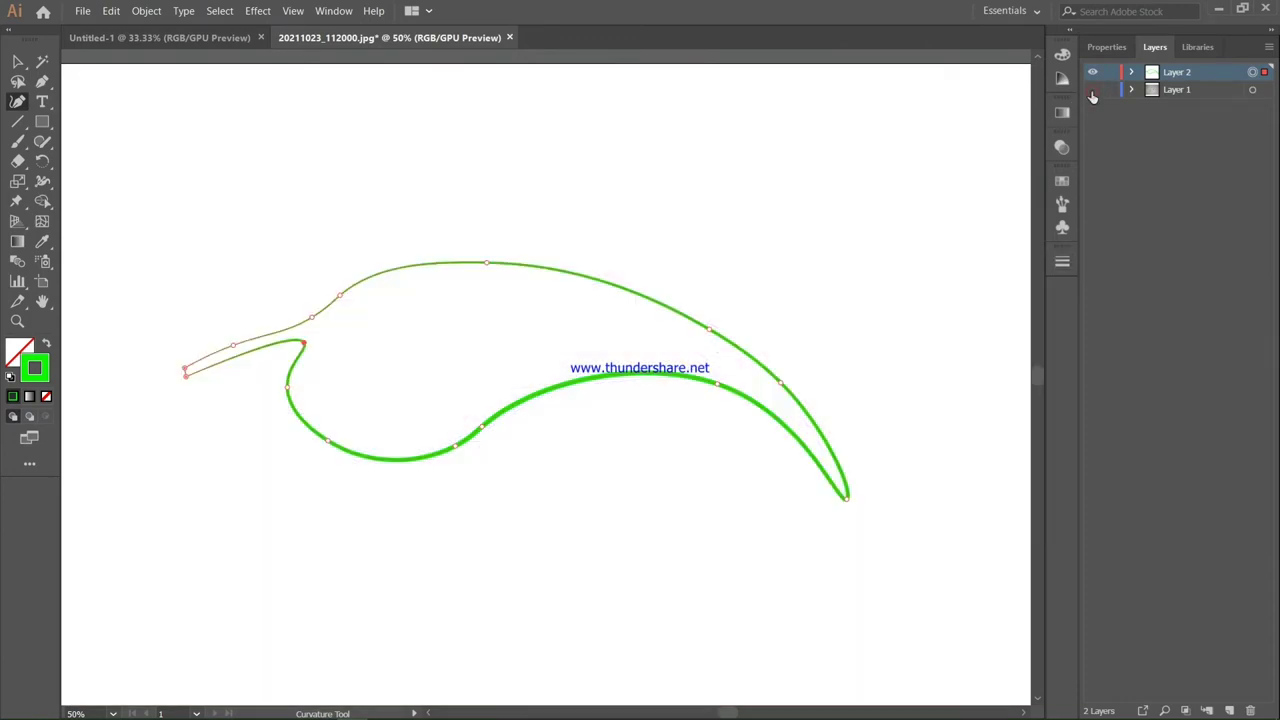
{"action": "left_click", "coordinate": [24, 62]}
{"action": "left_click", "coordinate": [76, 79]}
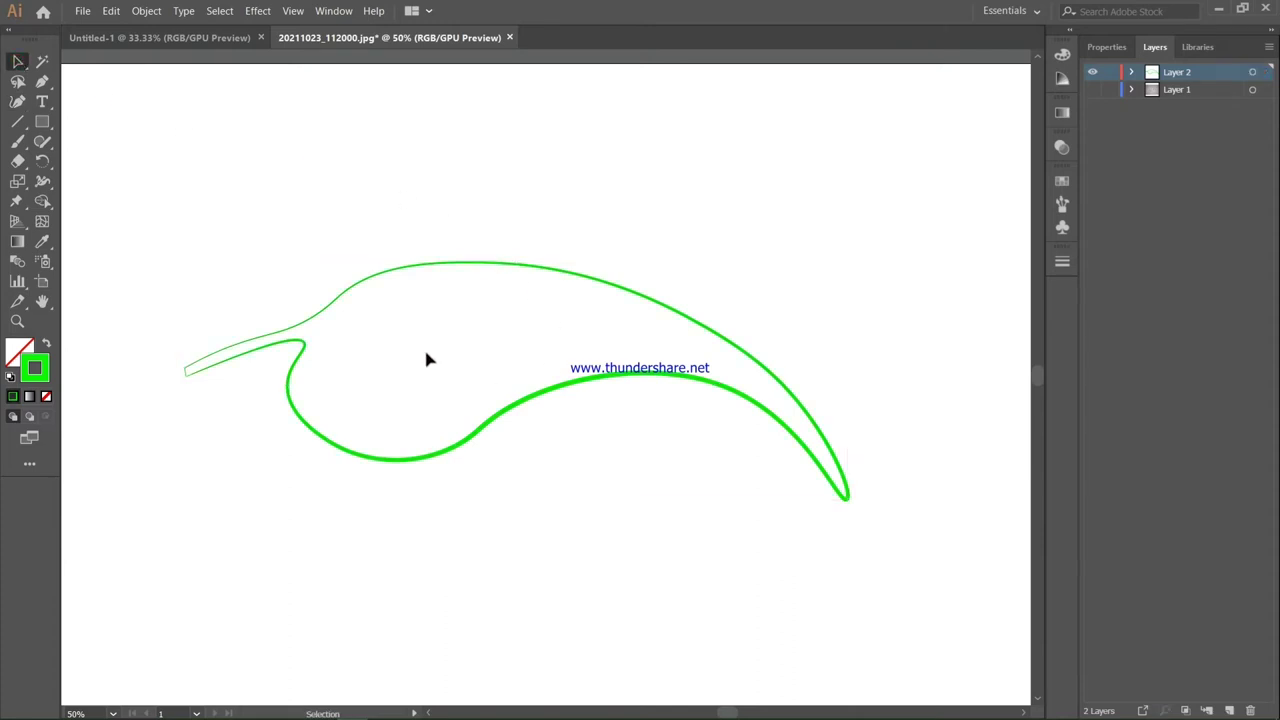
{"action": "scroll", "coordinate": [560, 380], "scroll_direction": "down", "scroll_amount": 2}
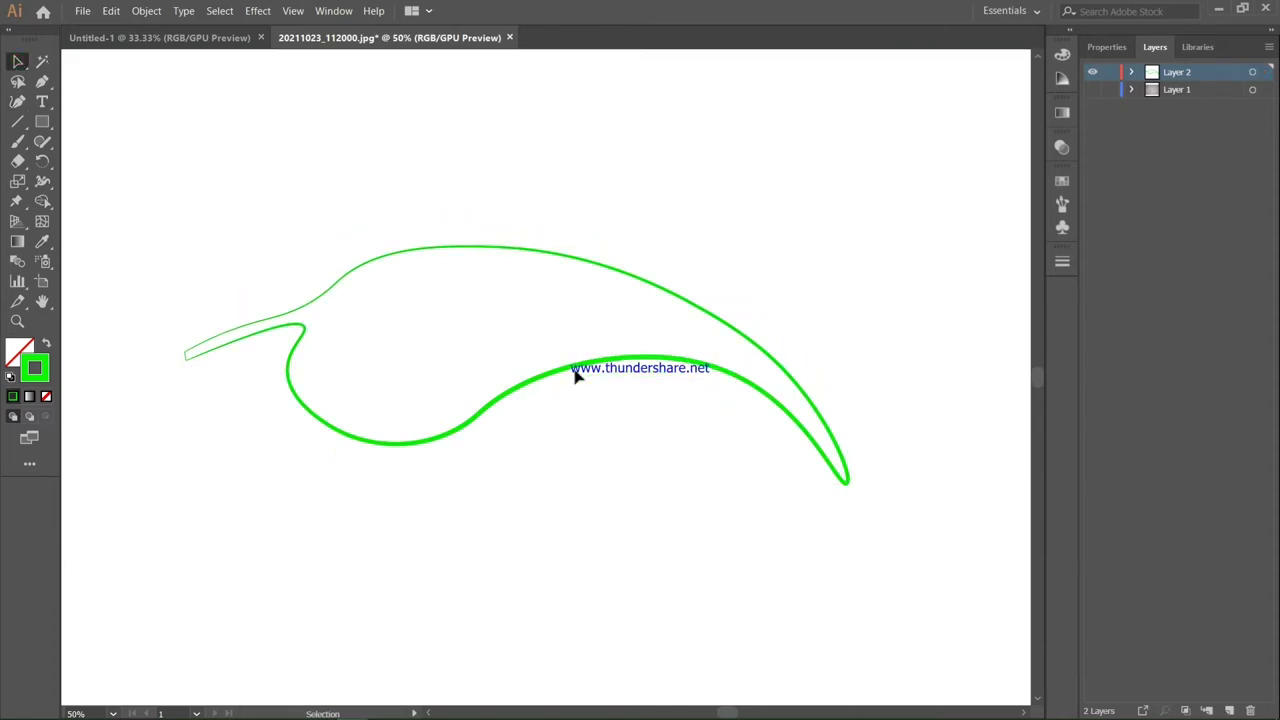
{"action": "left_click", "coordinate": [1093, 90]}
{"action": "left_click", "coordinate": [1093, 90]}
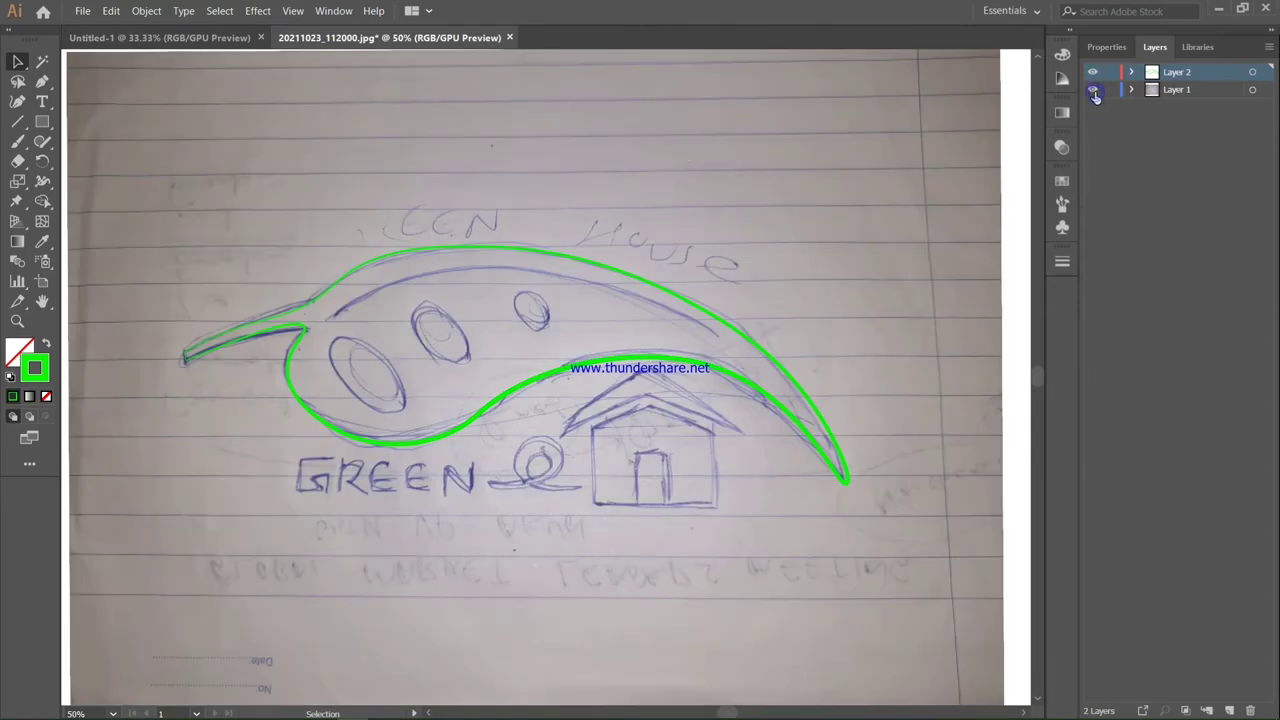
{"action": "left_click", "coordinate": [1094, 91]}
{"action": "left_click", "coordinate": [1094, 91]}
{"action": "left_click", "coordinate": [1094, 91]}
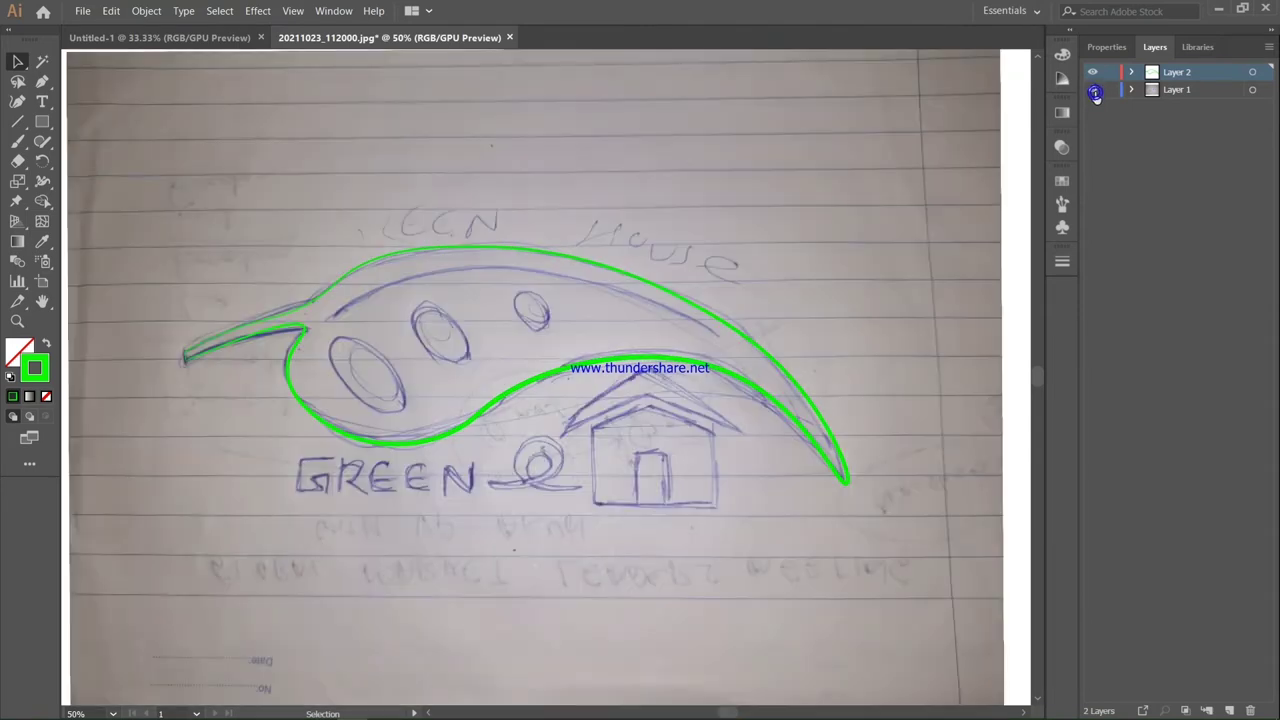
{"action": "left_click", "coordinate": [17, 101]}
Trace a thin curved inner line just beneath the leaf's upper edge, starting near the stem.
{"action": "left_click", "coordinate": [330, 316]}
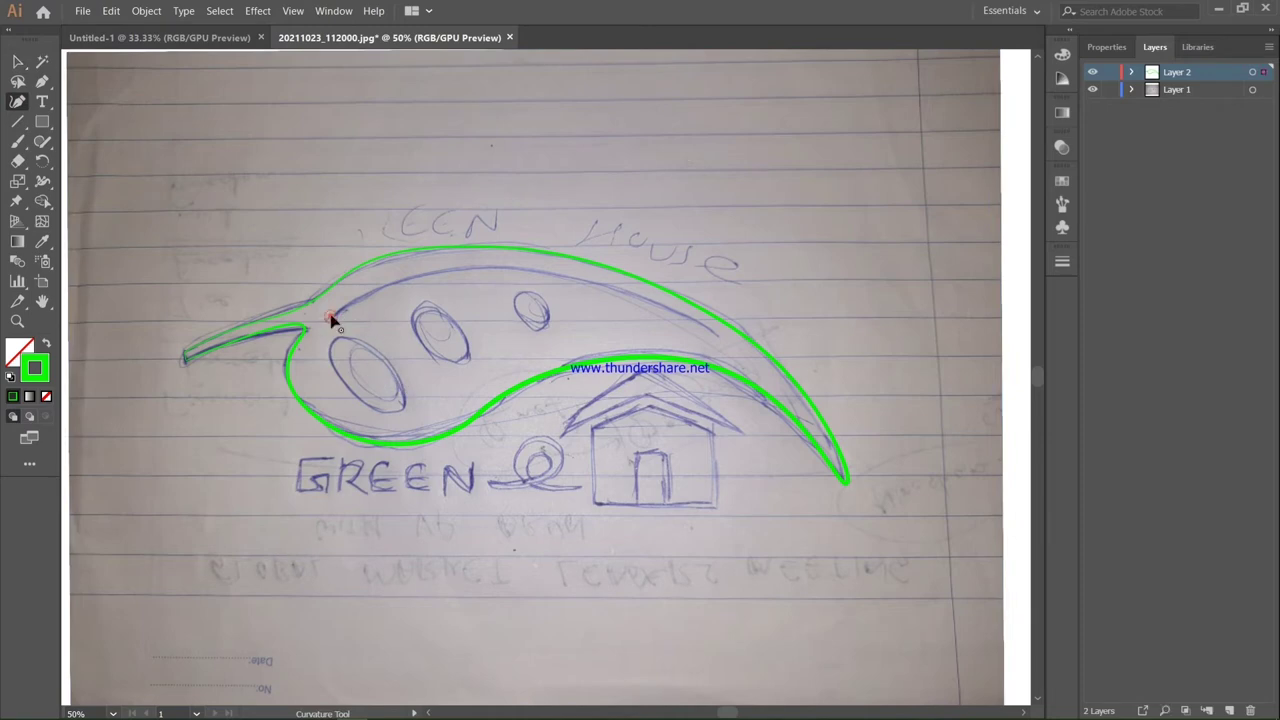
{"action": "left_click", "coordinate": [393, 284]}
{"action": "left_click", "coordinate": [781, 385]}
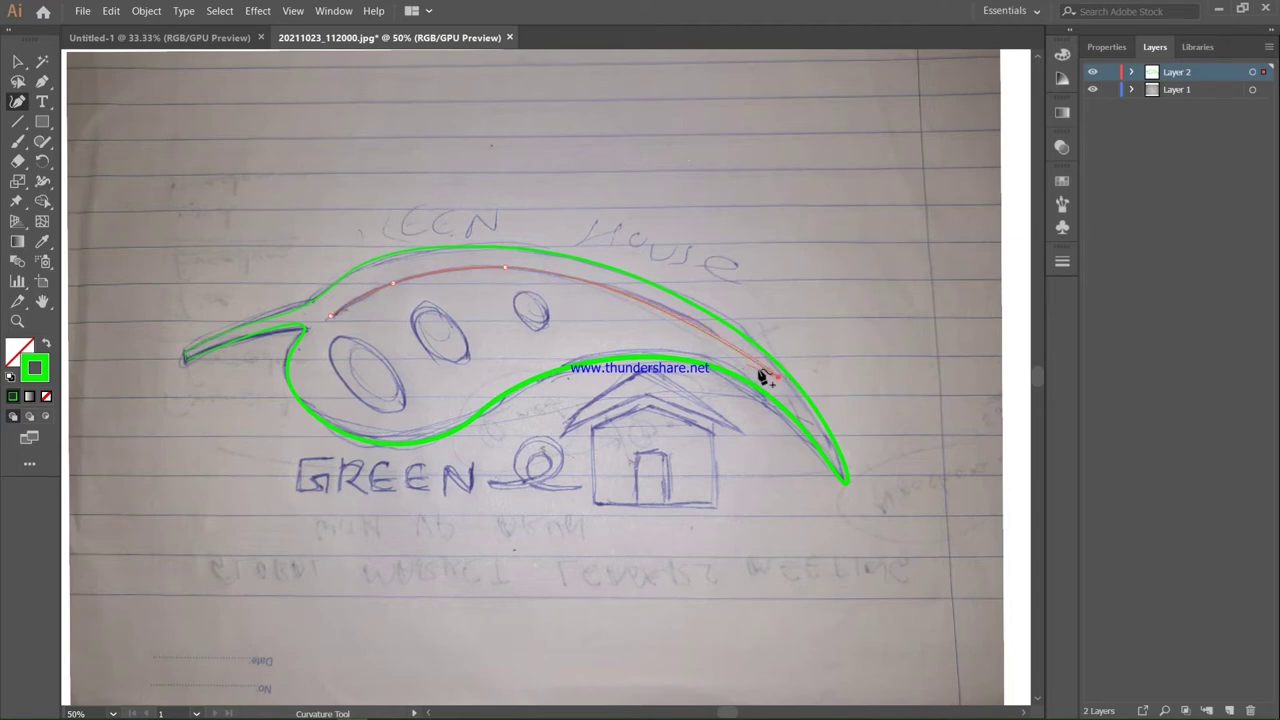
{"action": "left_click", "coordinate": [717, 334]}
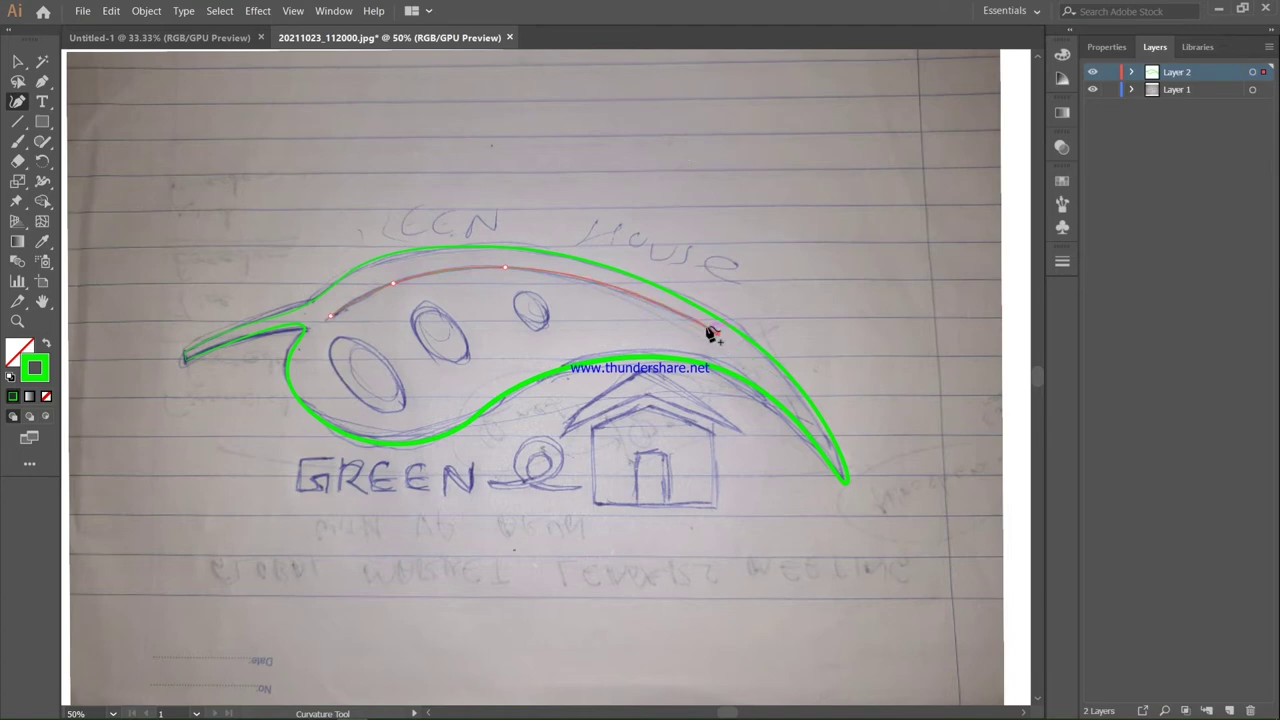
{"action": "left_click", "coordinate": [42, 82]}
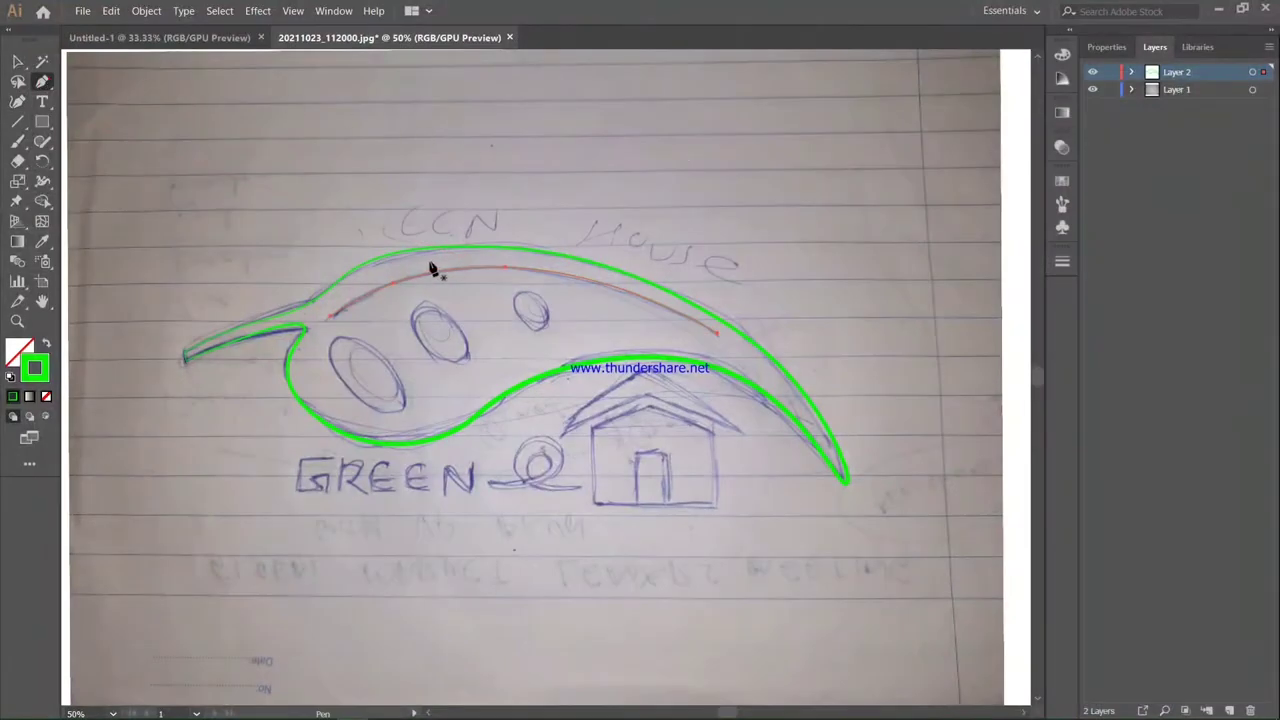
Give the inner vein a 7 pt stroke with a tapered width profile.
{"action": "left_click", "coordinate": [333, 11]}
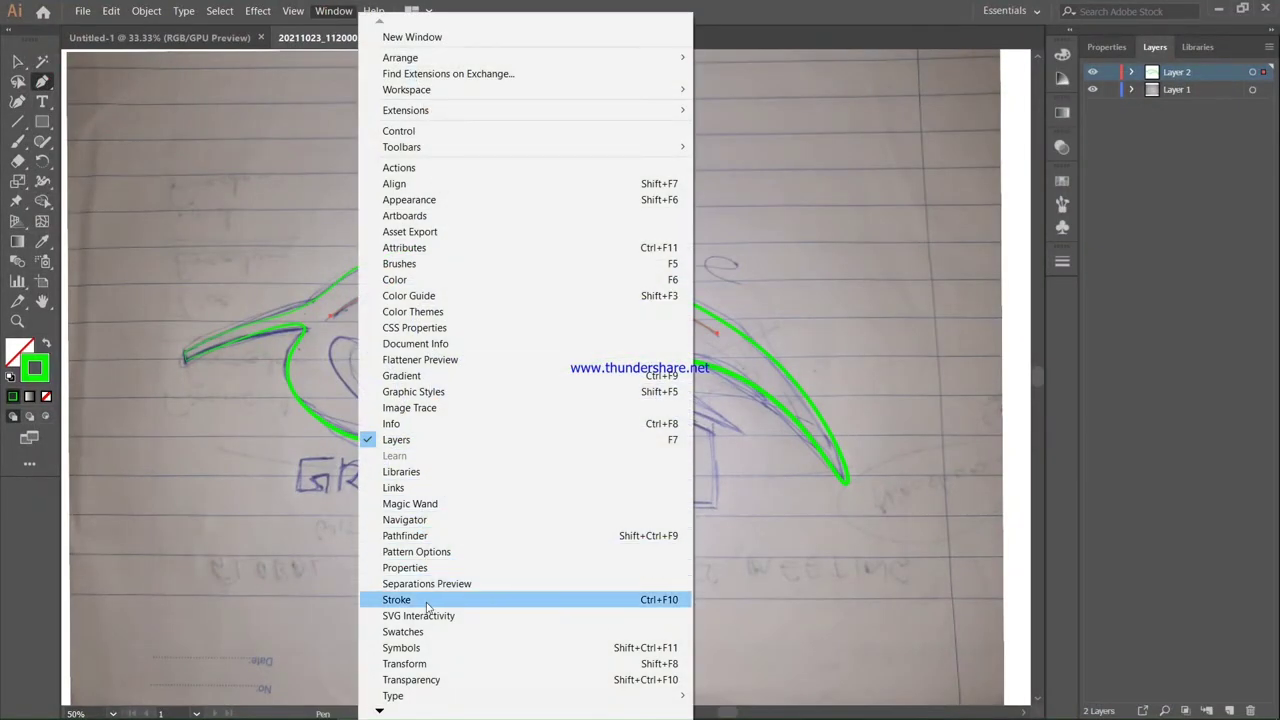
{"action": "left_click", "coordinate": [428, 600]}
{"action": "left_click", "coordinate": [971, 280]}
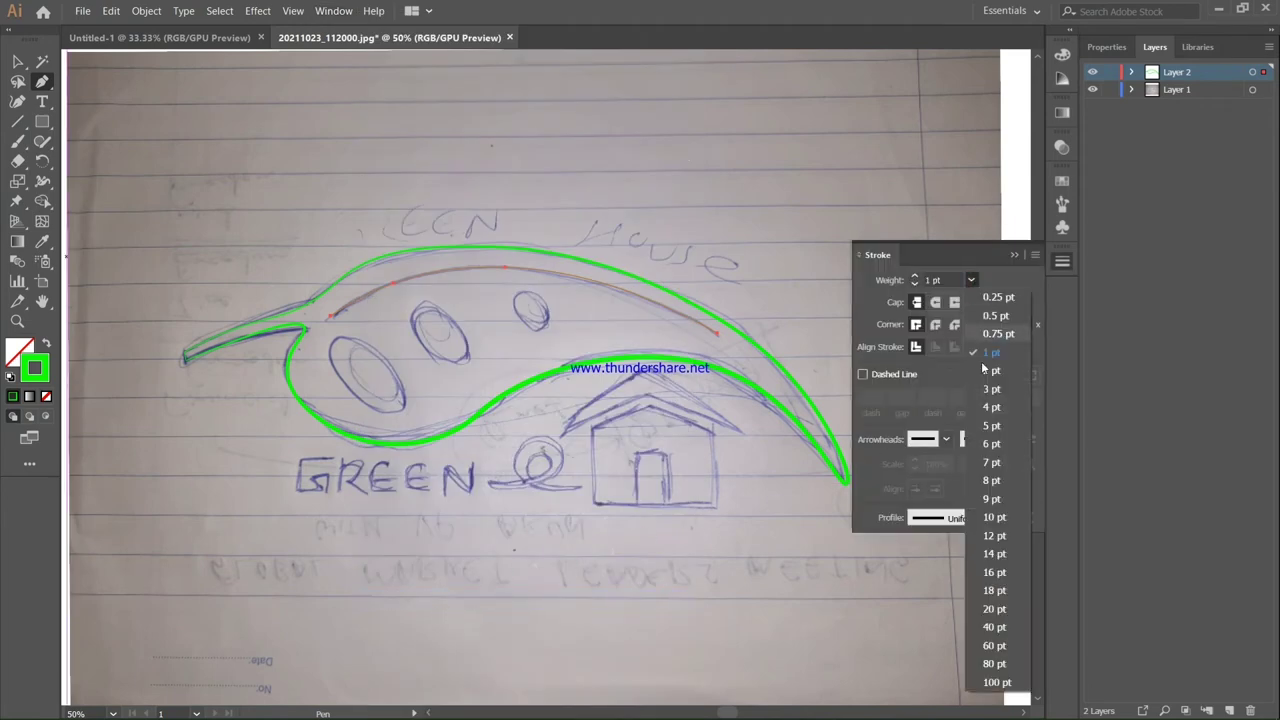
{"action": "left_click", "coordinate": [996, 462]}
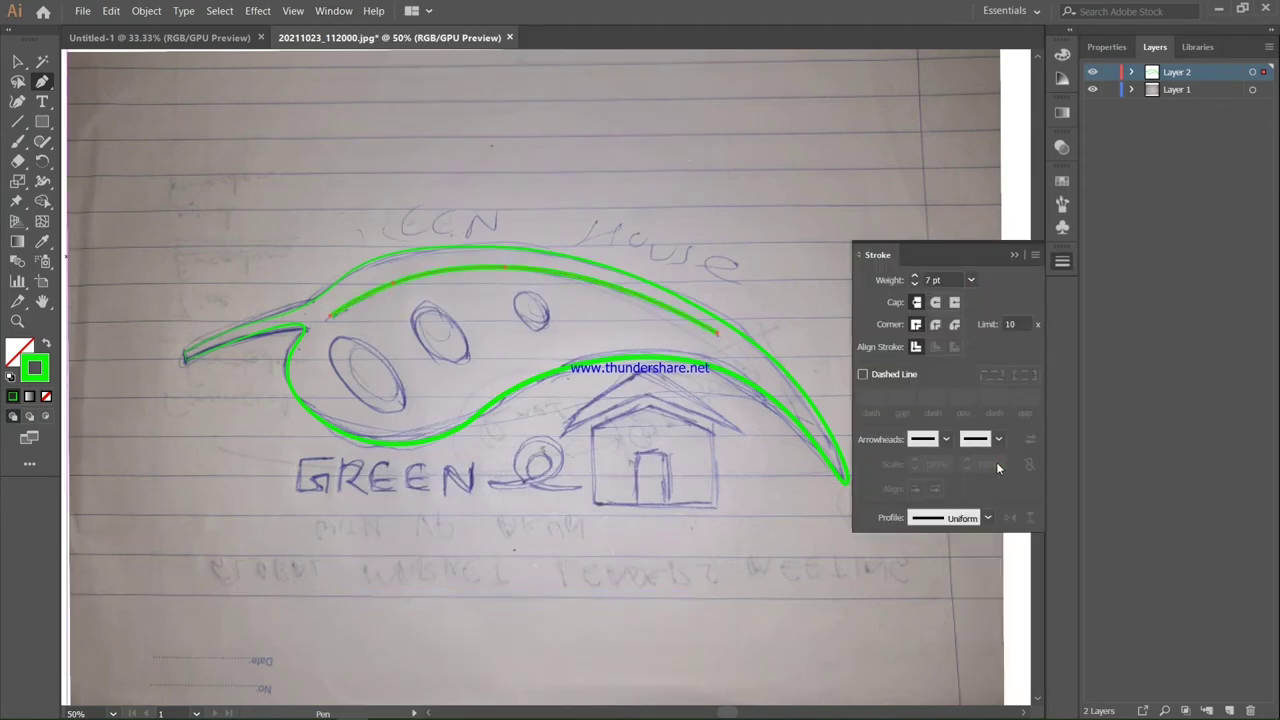
{"action": "left_click", "coordinate": [988, 517]}
{"action": "left_click", "coordinate": [946, 456]}
{"action": "left_click", "coordinate": [1015, 256]}
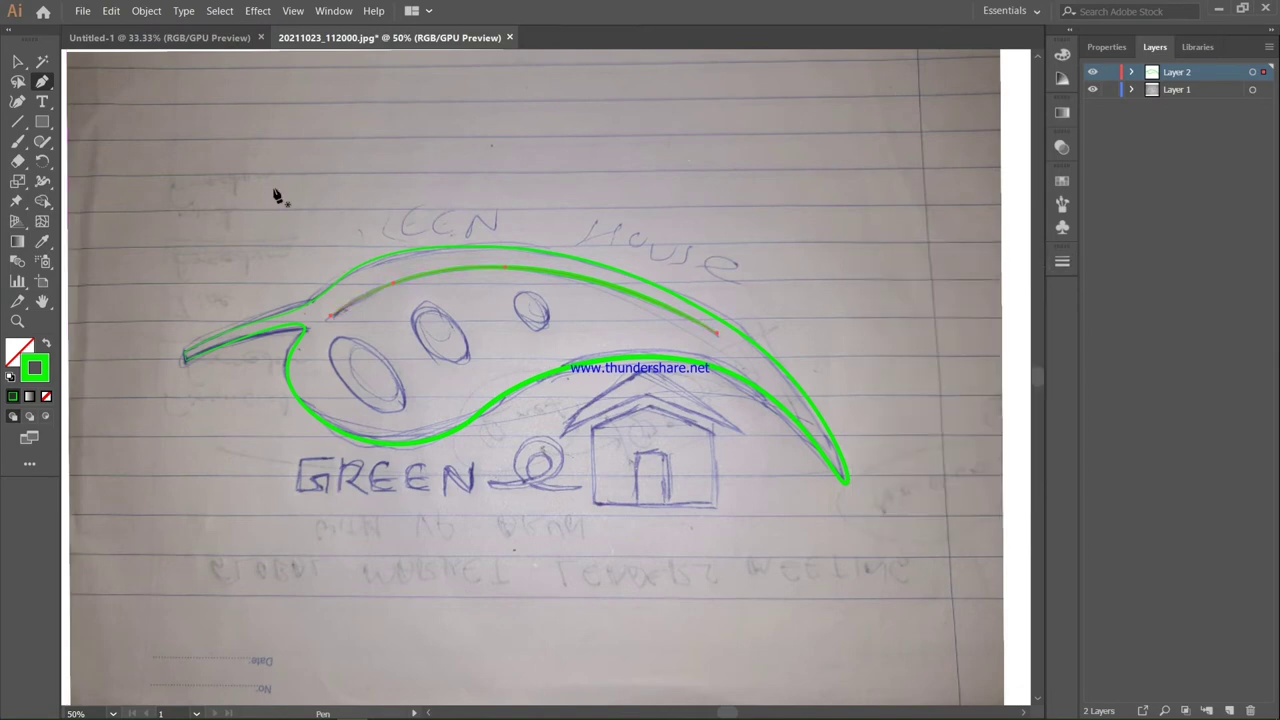
Hide and reshow the sketch layer to check the vein against the drawing.
{"action": "left_click", "coordinate": [18, 63]}
{"action": "left_click", "coordinate": [253, 92]}
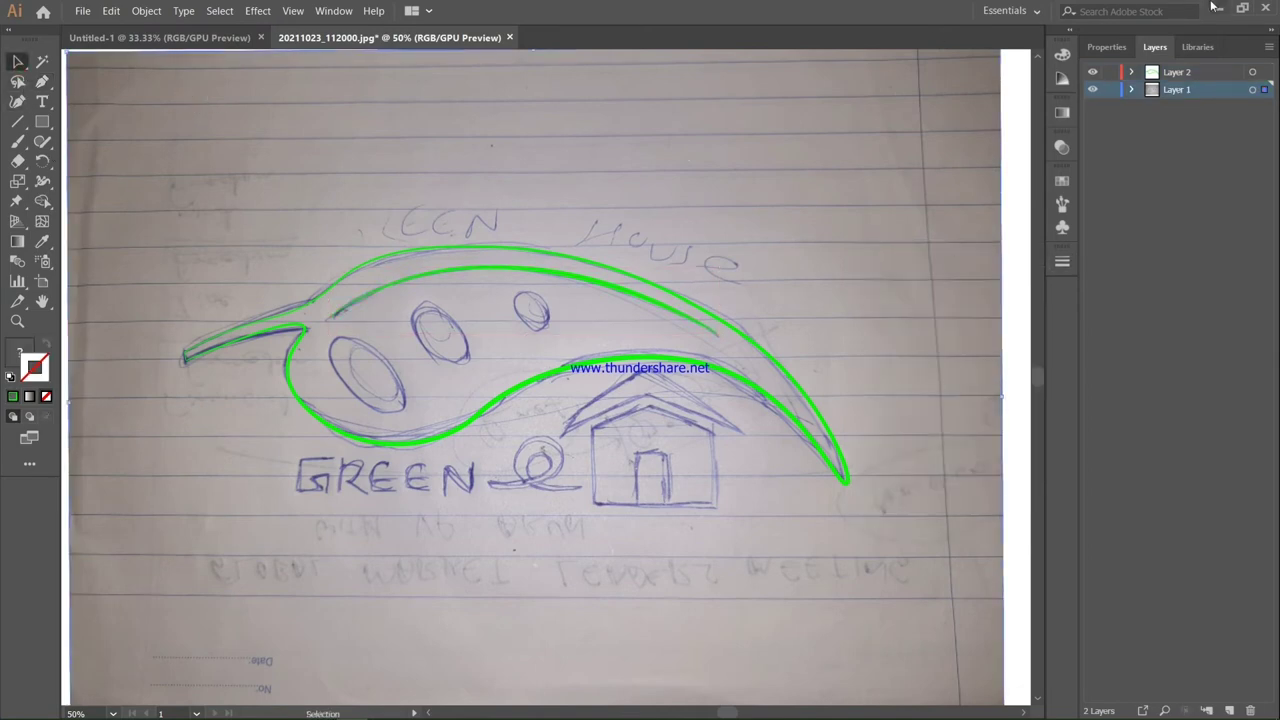
{"action": "left_click", "coordinate": [1093, 91]}
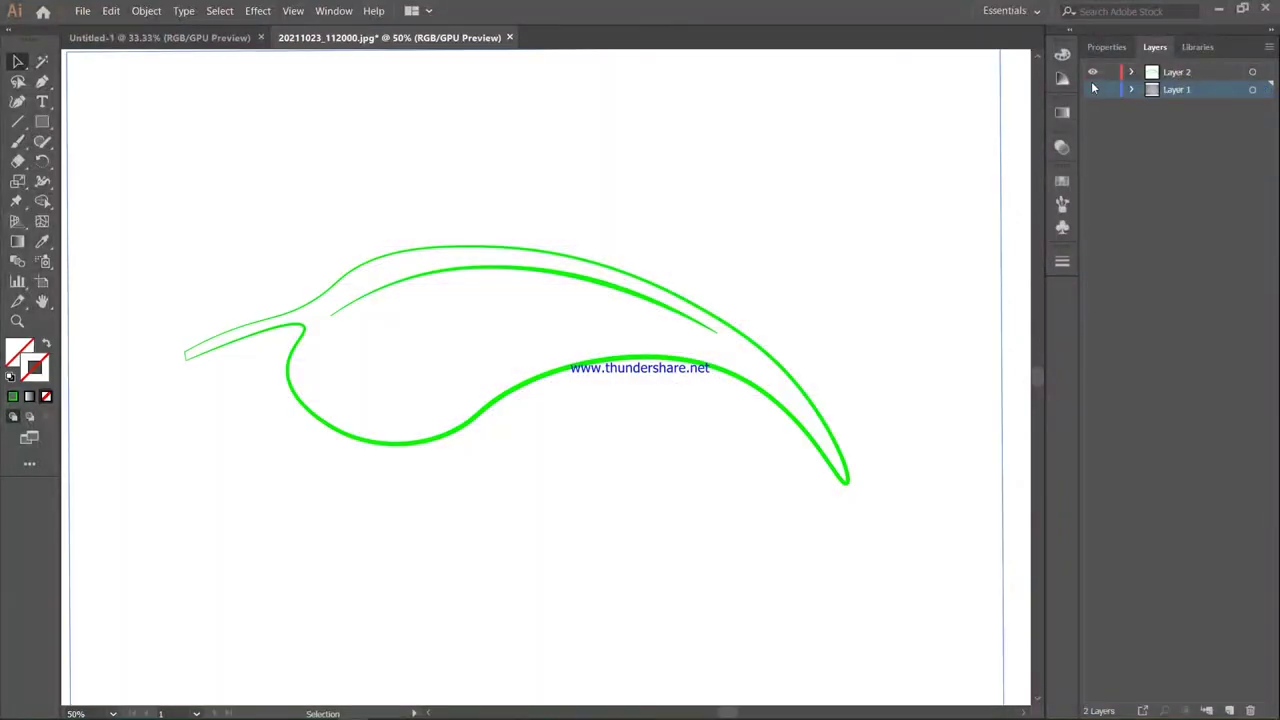
{"action": "left_click", "coordinate": [1093, 91]}
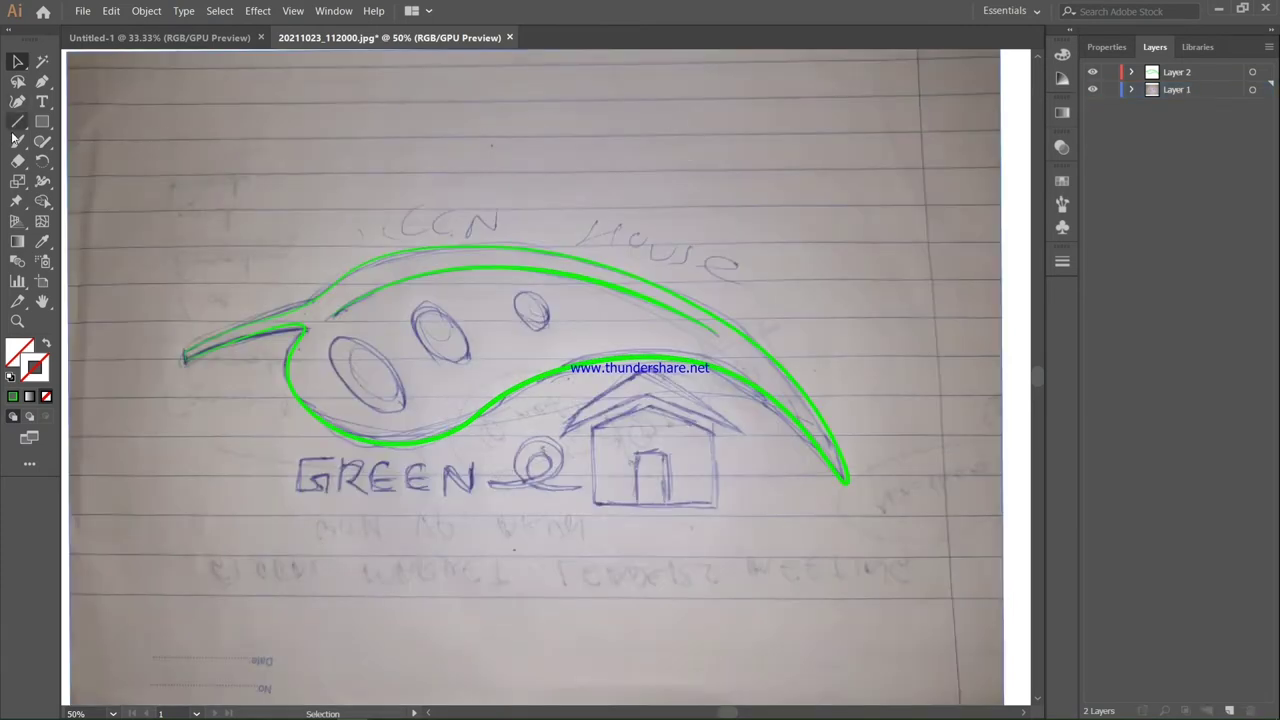
Draw an ellipse over the sketch's largest left oval and reshape its anchors to its tilted outline.
{"action": "left_click", "coordinate": [42, 121]}
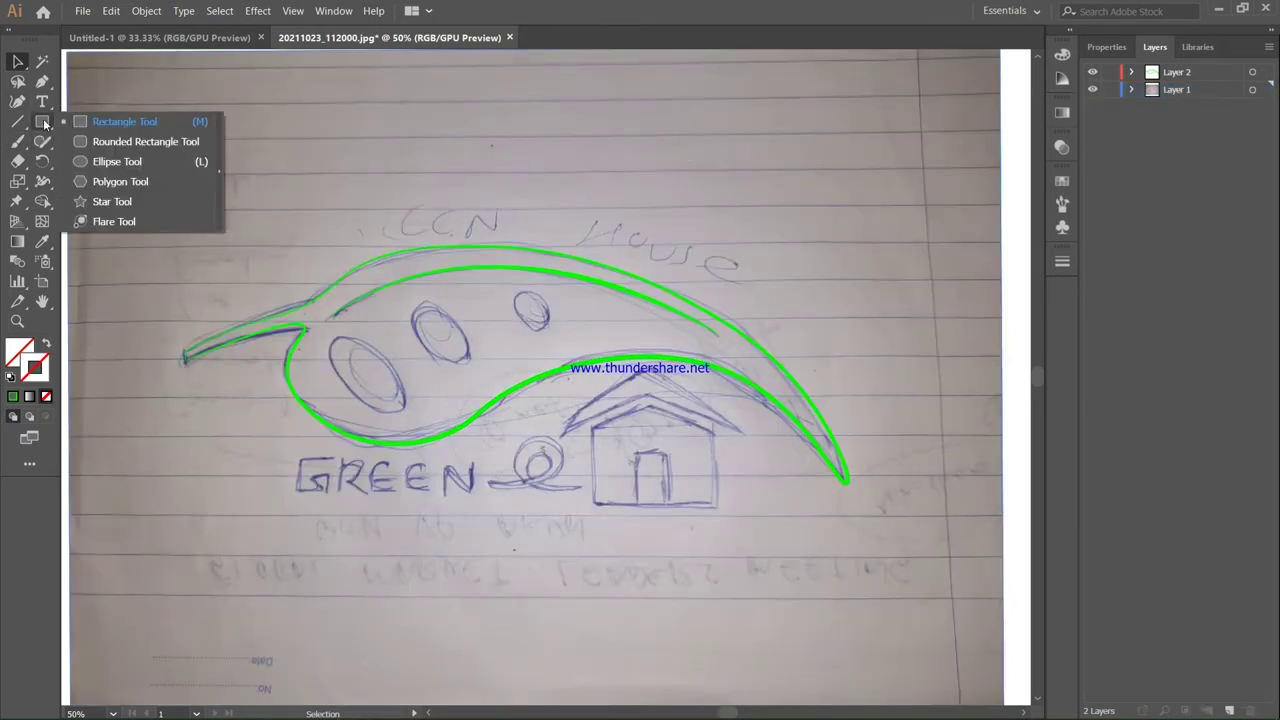
{"action": "left_click", "coordinate": [100, 161]}
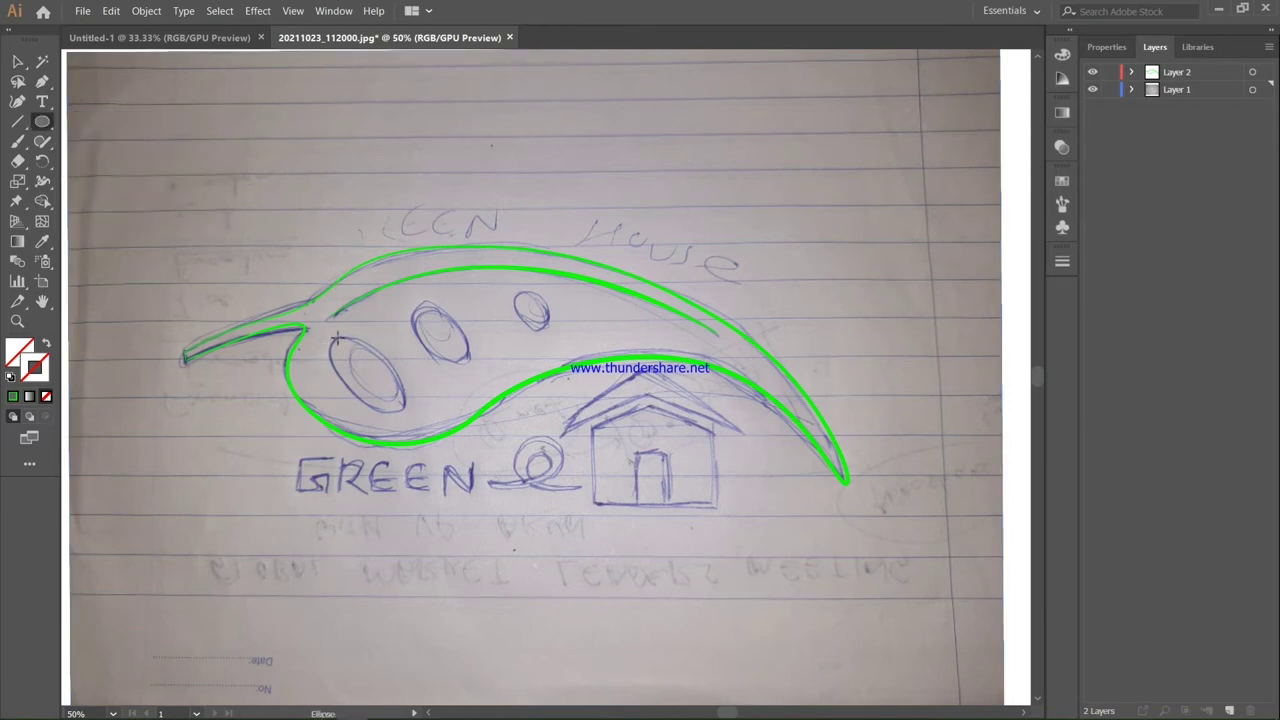
{"action": "left_click_drag", "start_coordinate": [337, 340], "coordinate": [398, 403]}
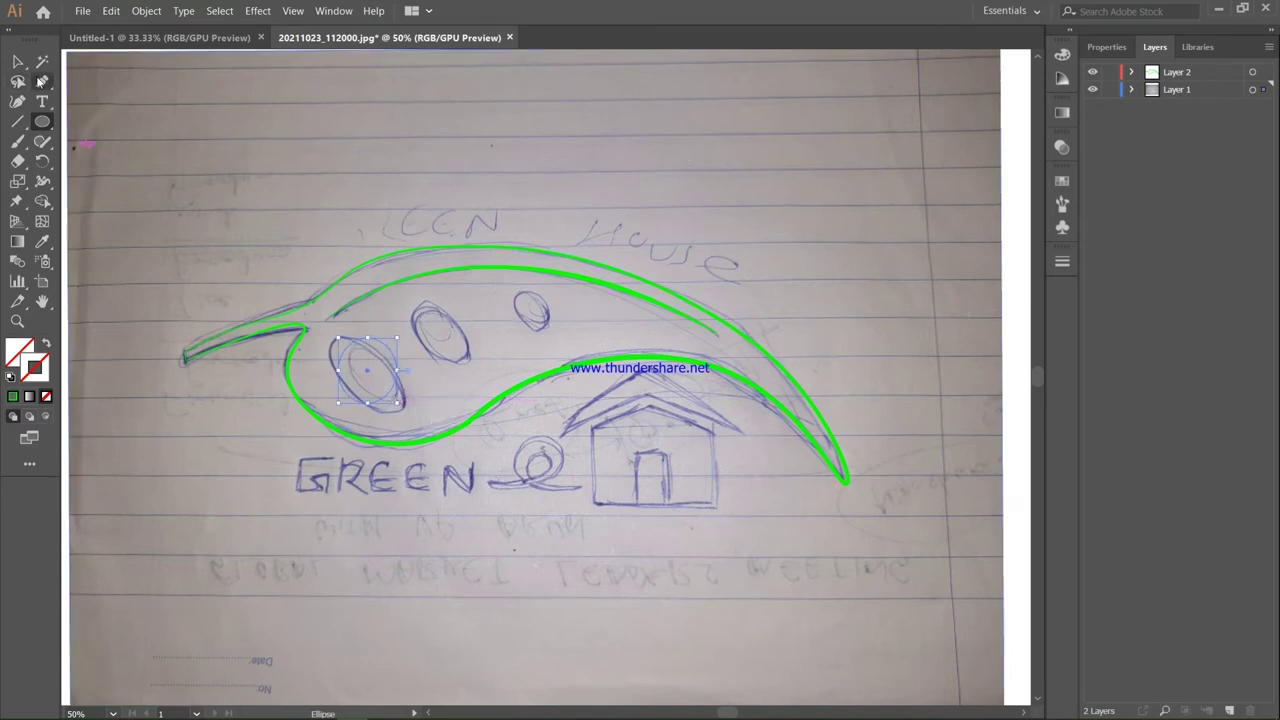
{"action": "left_click", "coordinate": [17, 101]}
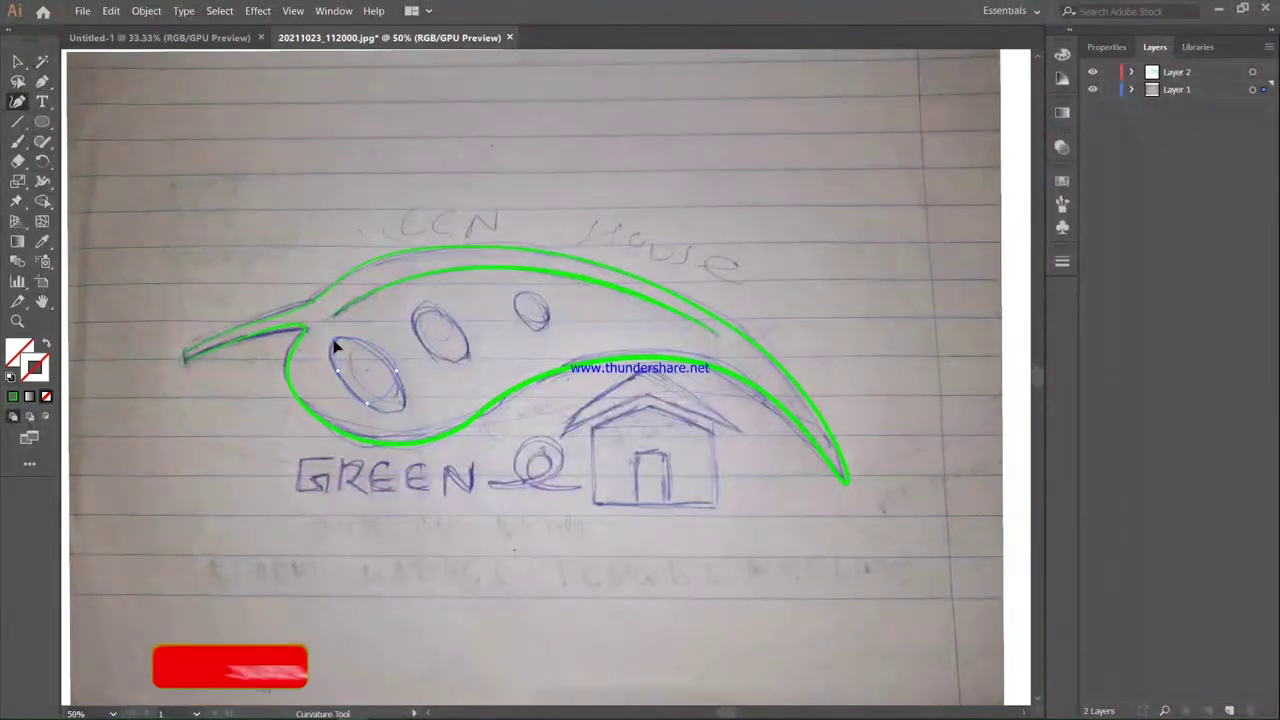
{"action": "left_click", "coordinate": [334, 343]}
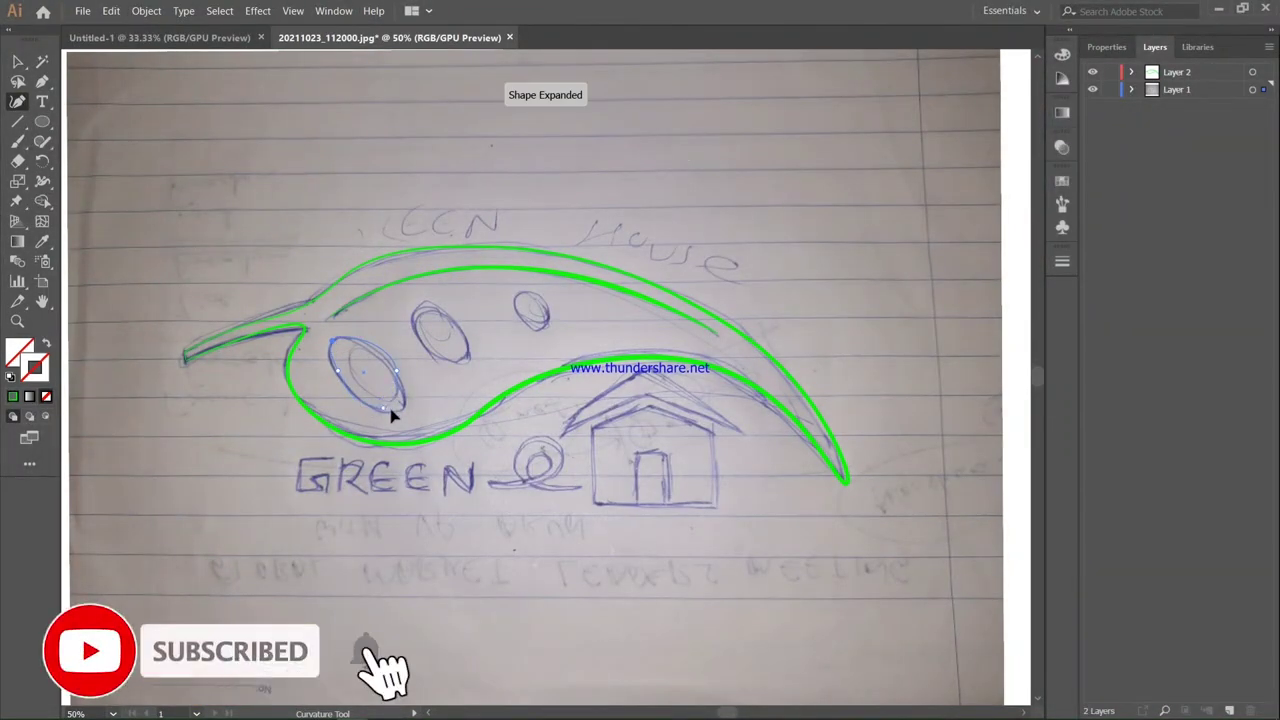
{"action": "left_click", "coordinate": [400, 410]}
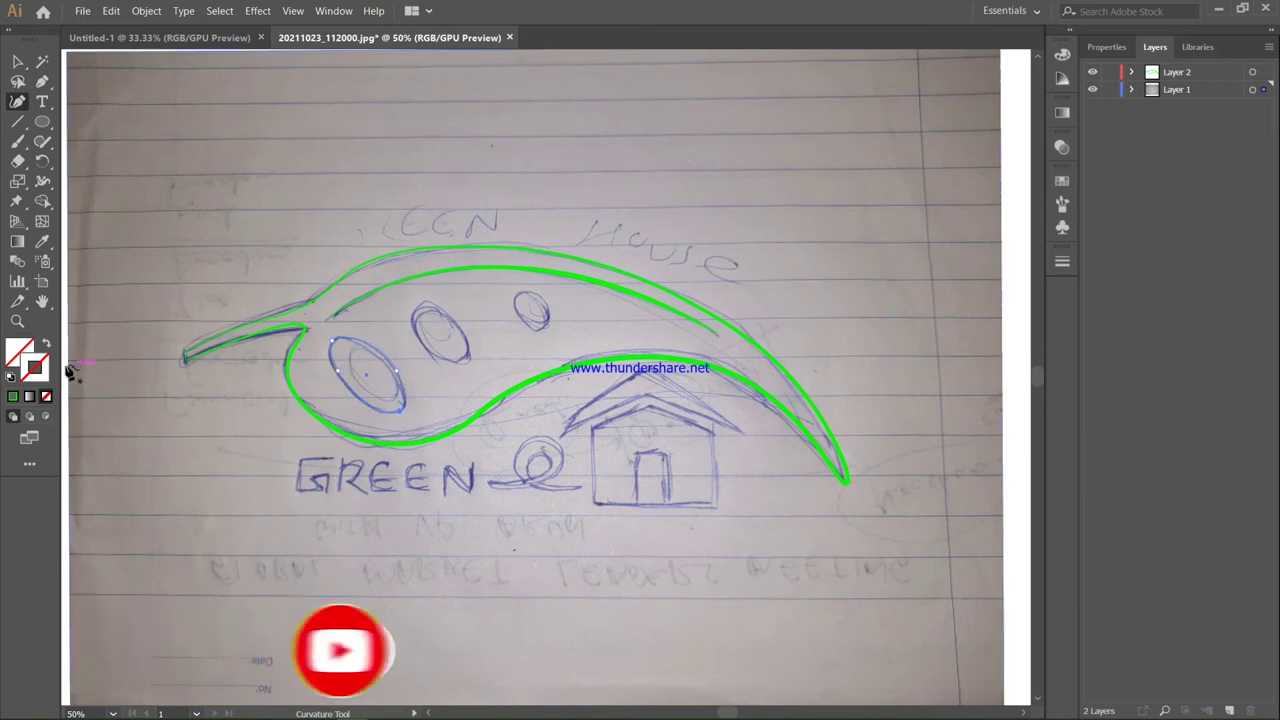
Fill the ellipse with white (FFFFFF).
{"action": "double_click", "coordinate": [20, 355]}
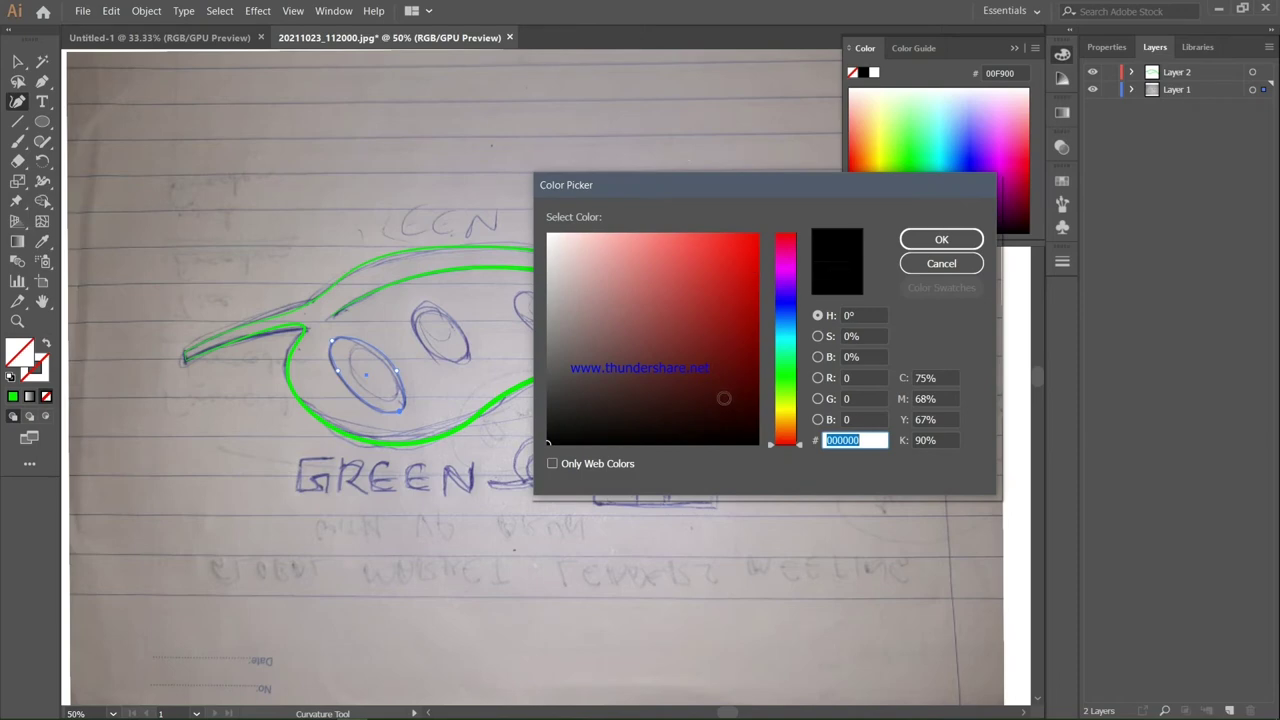
{"action": "mouse_move", "coordinate": [736, 412]}
{"action": "left_mouse_down"}
{"action": "mouse_move", "coordinate": [571, 277]}
{"action": "mouse_move", "coordinate": [548, 234]}
{"action": "left_mouse_up"}
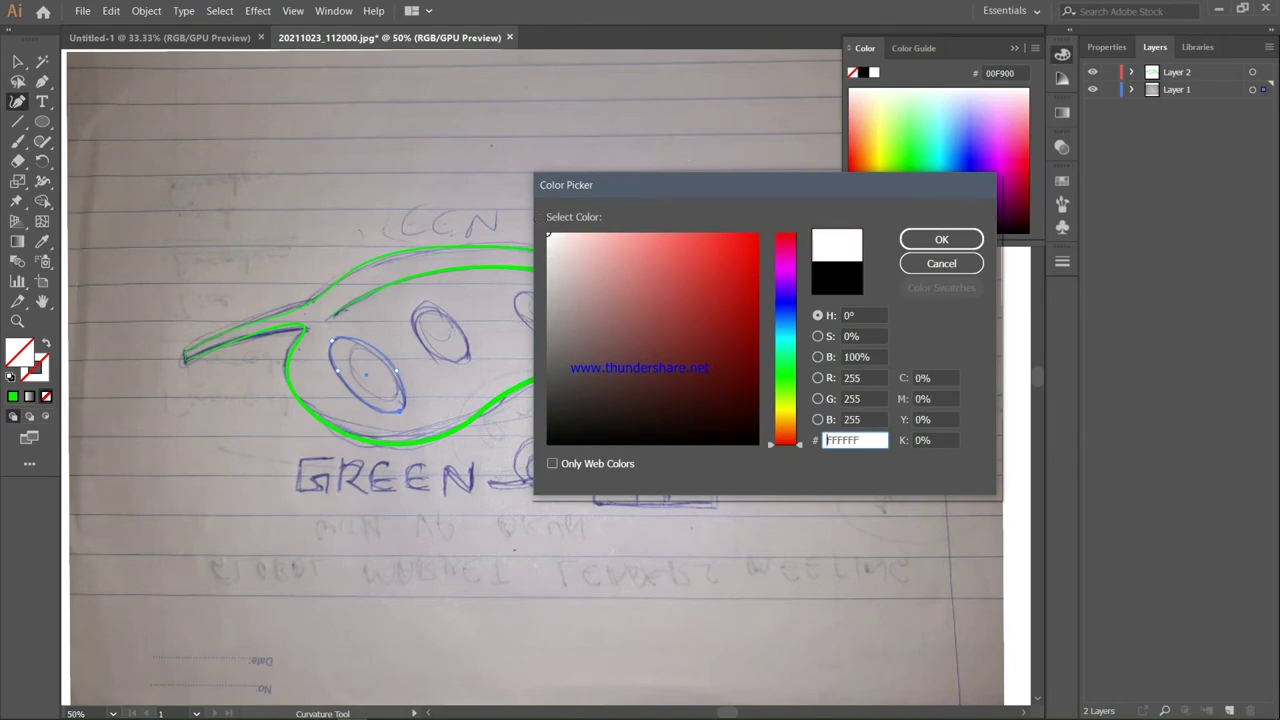
{"action": "left_click", "coordinate": [925, 239]}
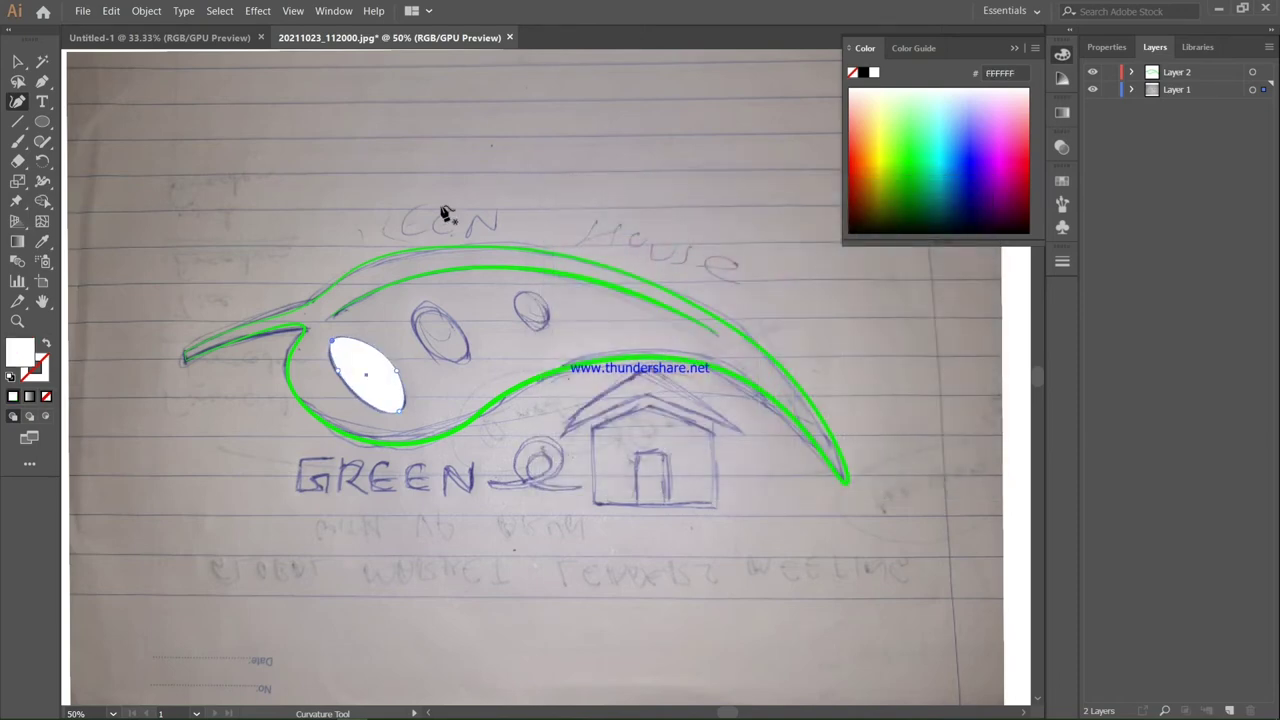
Alt-drag a copy of the white ellipse onto another sketched oval.
{"action": "left_click", "coordinate": [17, 63]}
{"action": "left_click", "coordinate": [165, 110]}
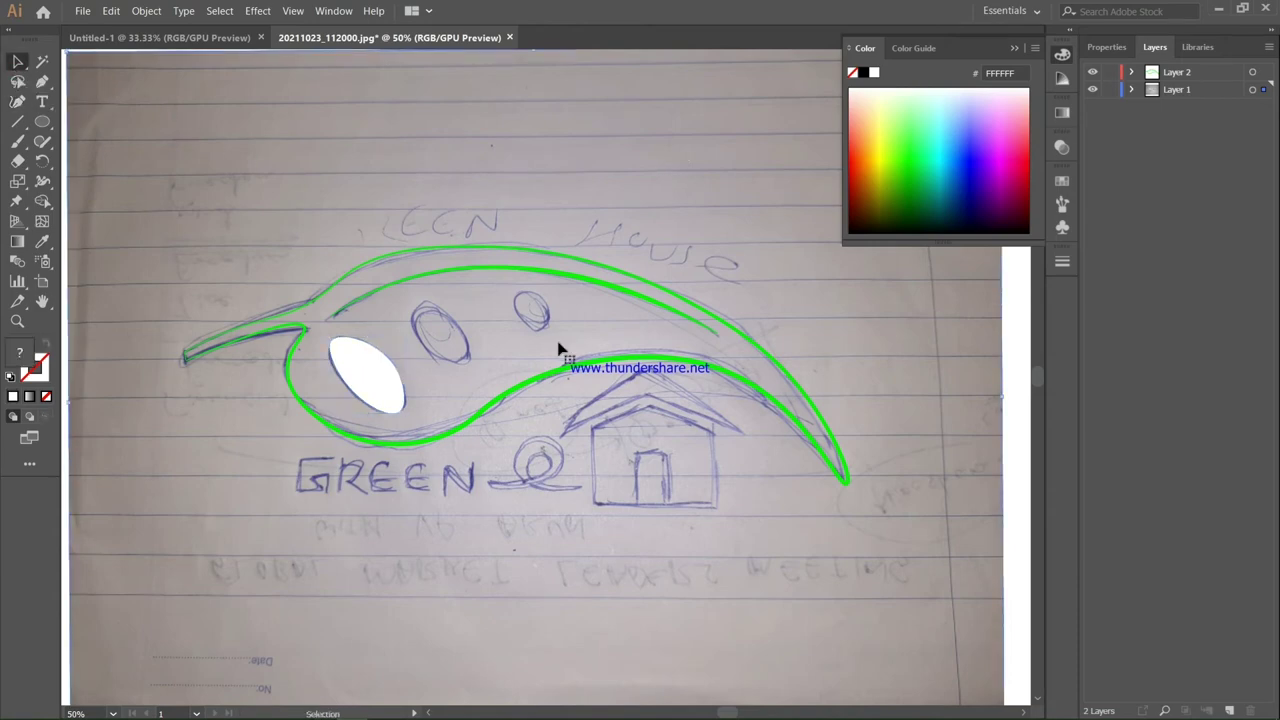
{"action": "left_click", "coordinate": [384, 389]}
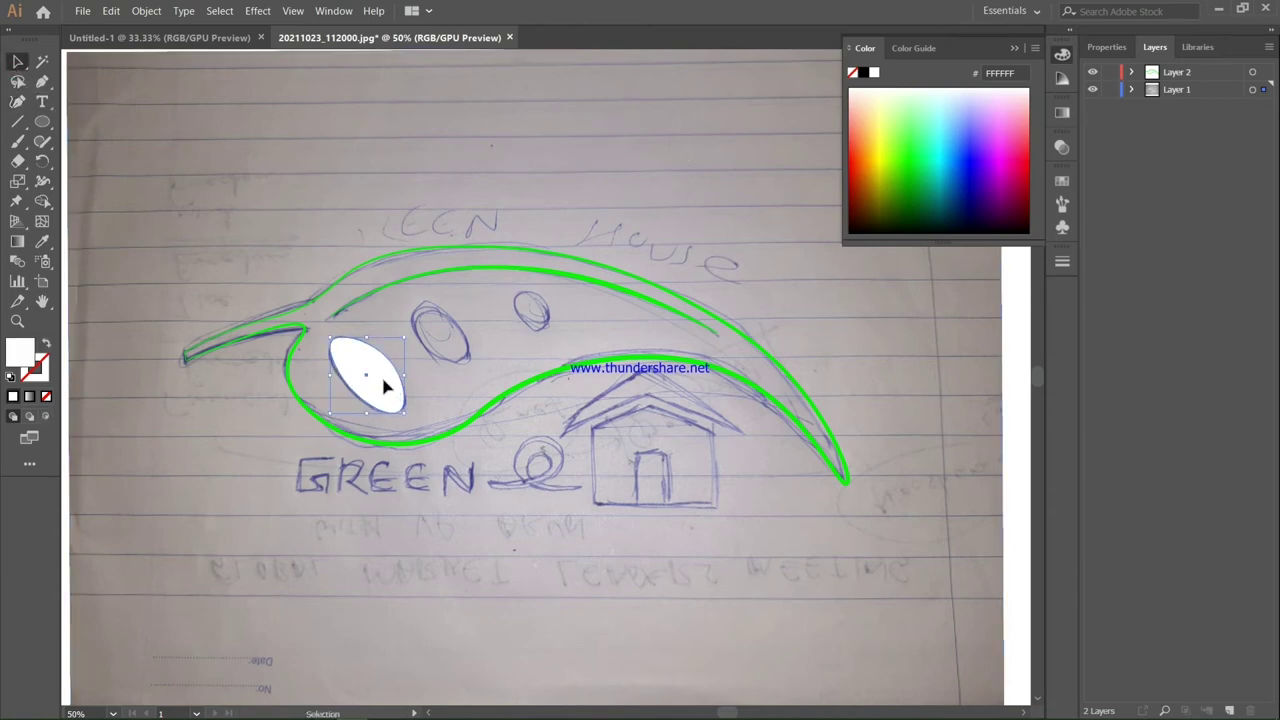
{"action": "mouse_move", "coordinate": [384, 389]}
{"action": "left_mouse_down"}
{"action": "mouse_move", "coordinate": [455, 345]}
{"action": "mouse_move", "coordinate": [550, 320]}
{"action": "mouse_move", "coordinate": [500, 350]}
{"action": "mouse_move", "coordinate": [536, 324]}
{"action": "left_mouse_up"}
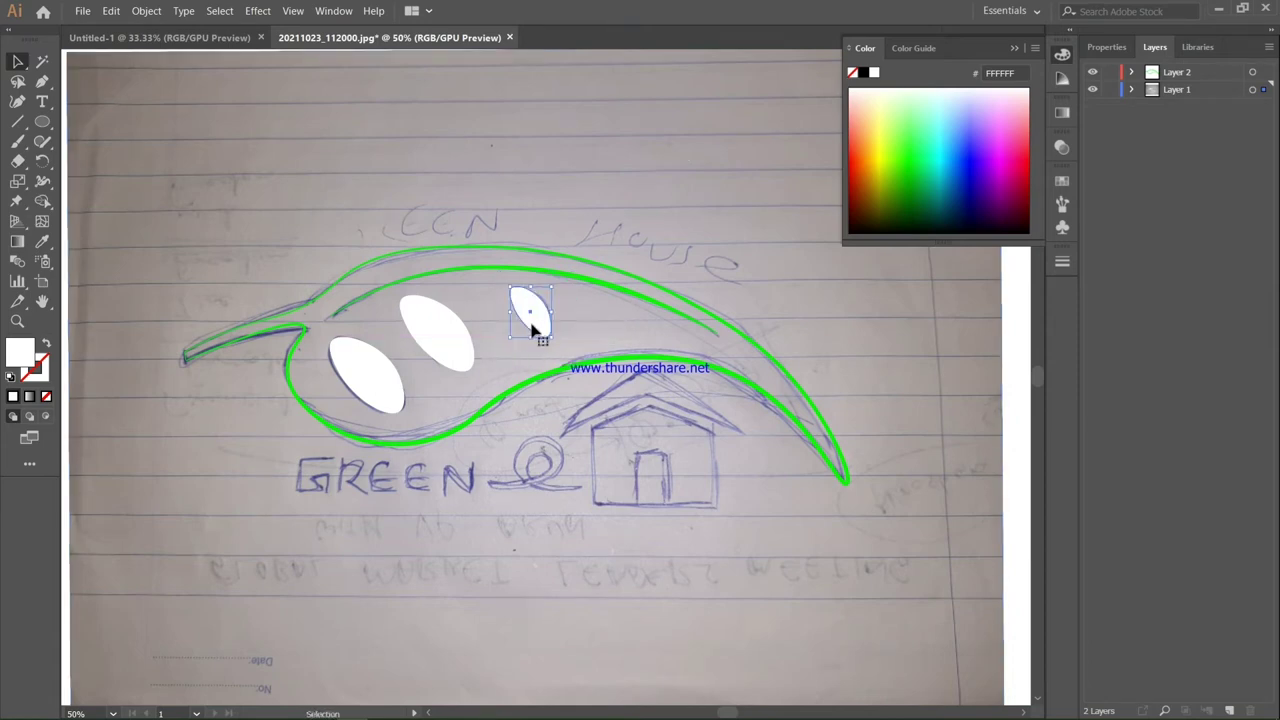
Resize and reposition the middle and small white spots to fit their sketched ovals.
{"action": "left_click", "coordinate": [447, 355]}
{"action": "left_click_drag", "start_coordinate": [428, 375], "coordinate": [425, 377]}
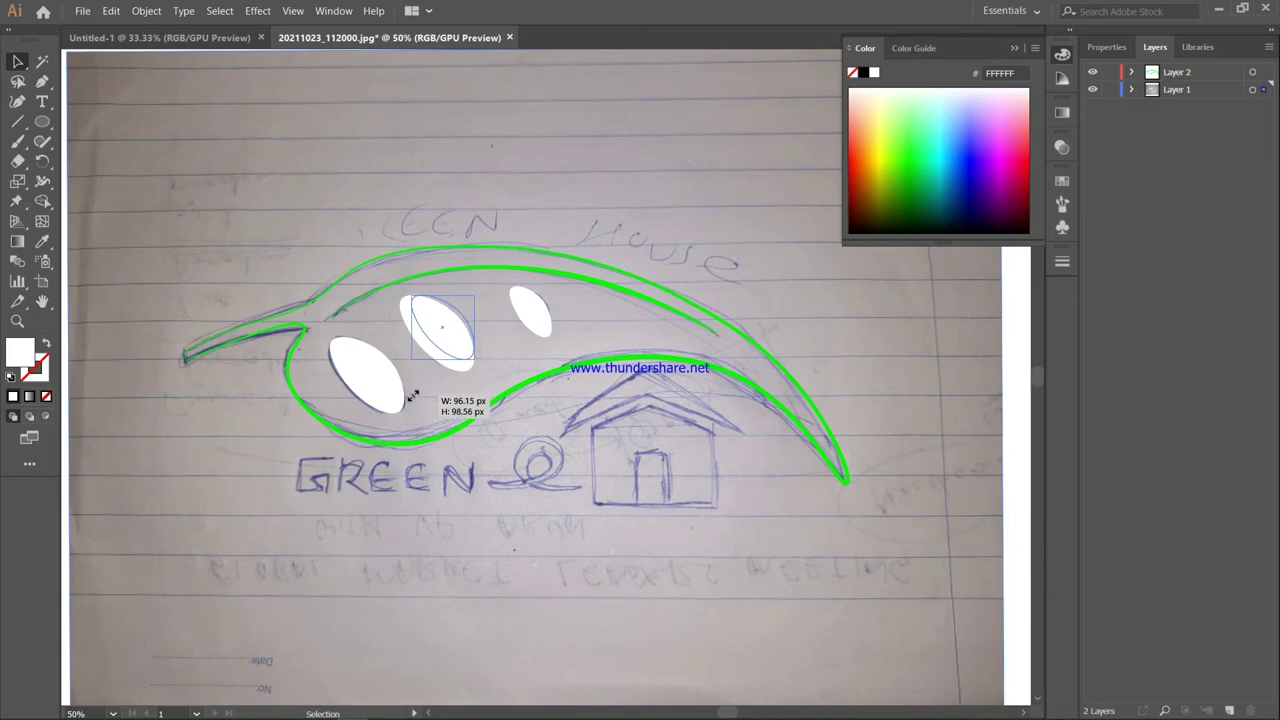
{"action": "left_click_drag", "start_coordinate": [413, 394], "coordinate": [414, 391]}
{"action": "left_click_drag", "start_coordinate": [457, 342], "coordinate": [542, 326]}
{"action": "left_click", "coordinate": [530, 322]}
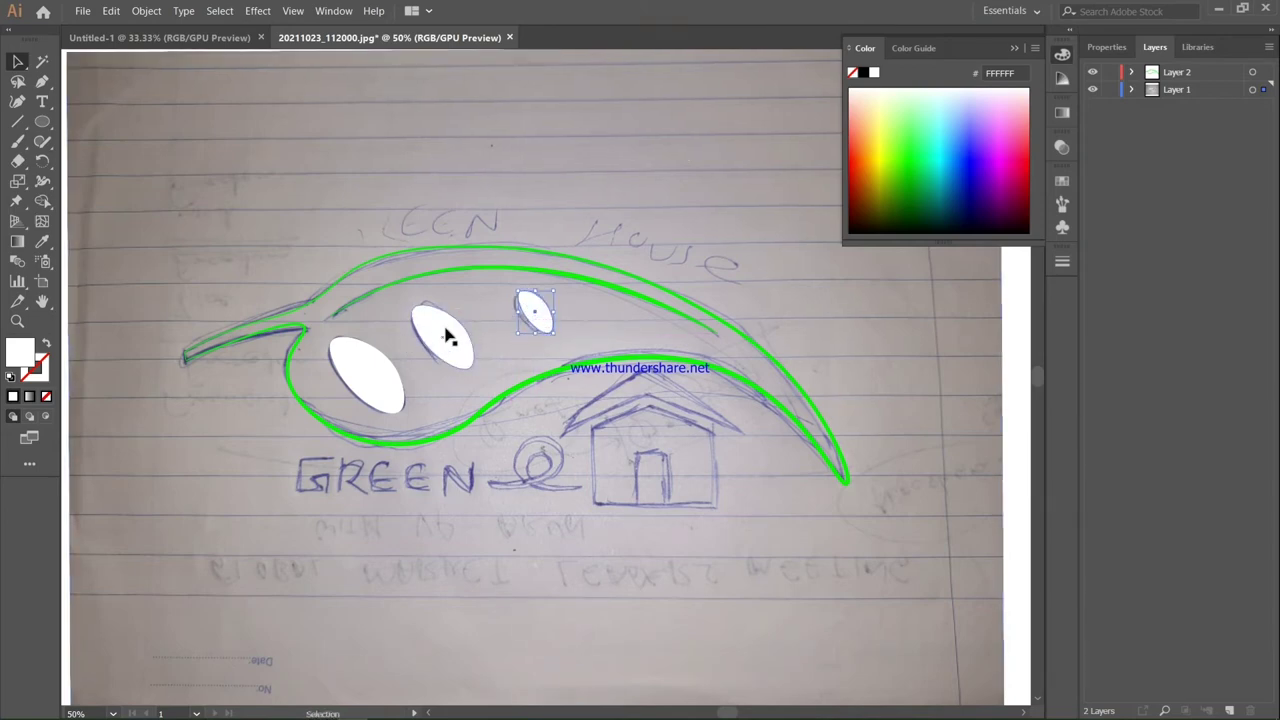
{"action": "left_click_drag", "start_coordinate": [449, 336], "coordinate": [459, 333]}
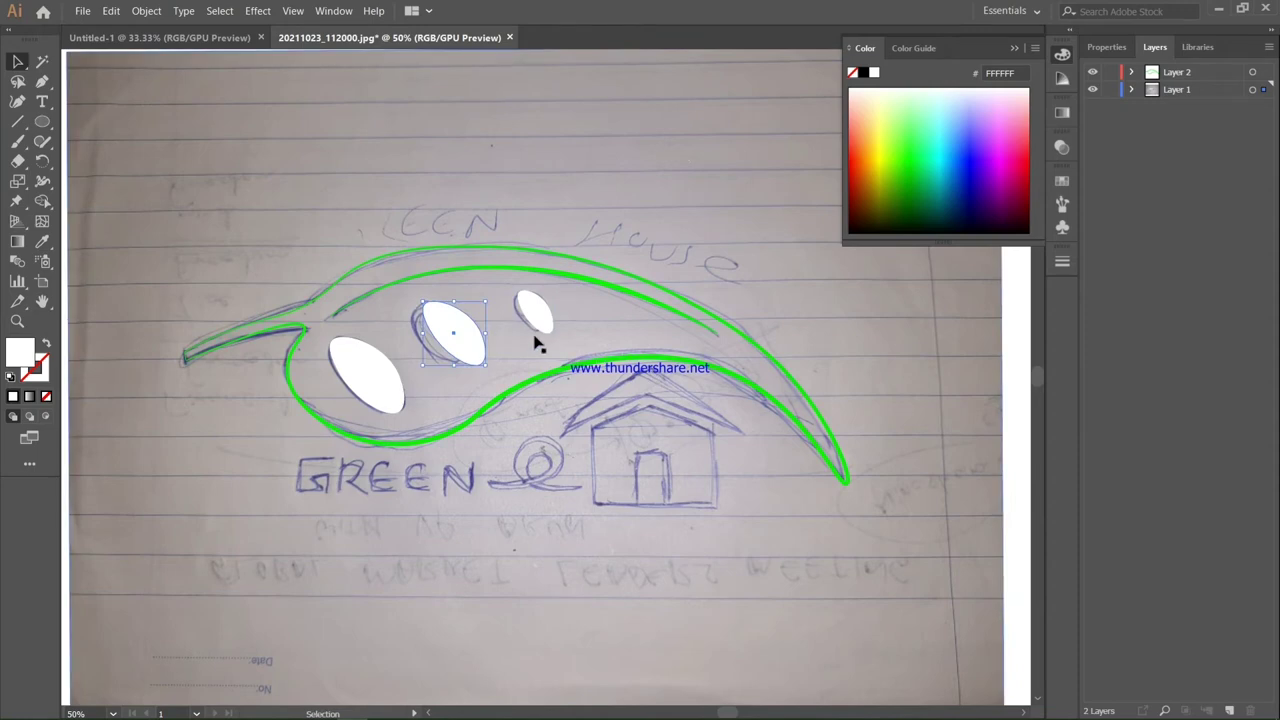
Copy the leaf's green stroke onto the middle spot with the Eyedropper.
{"action": "left_click", "coordinate": [592, 100]}
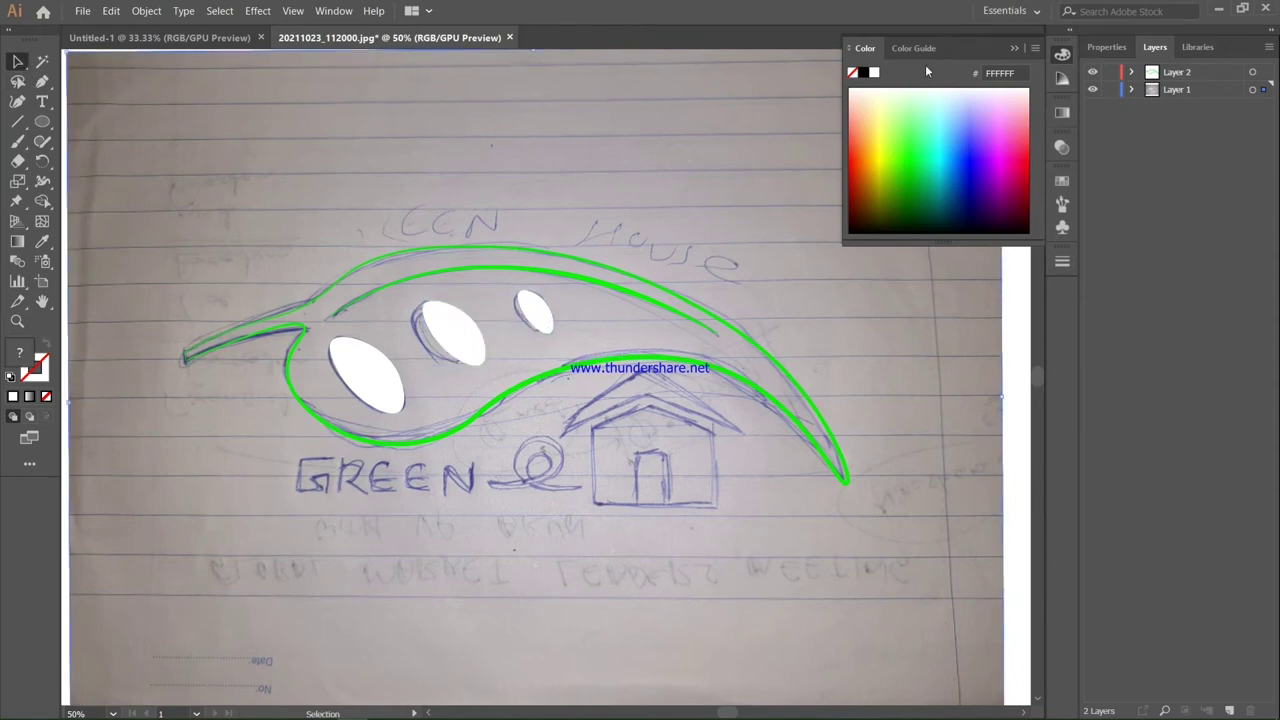
{"action": "left_click", "coordinate": [1091, 90]}
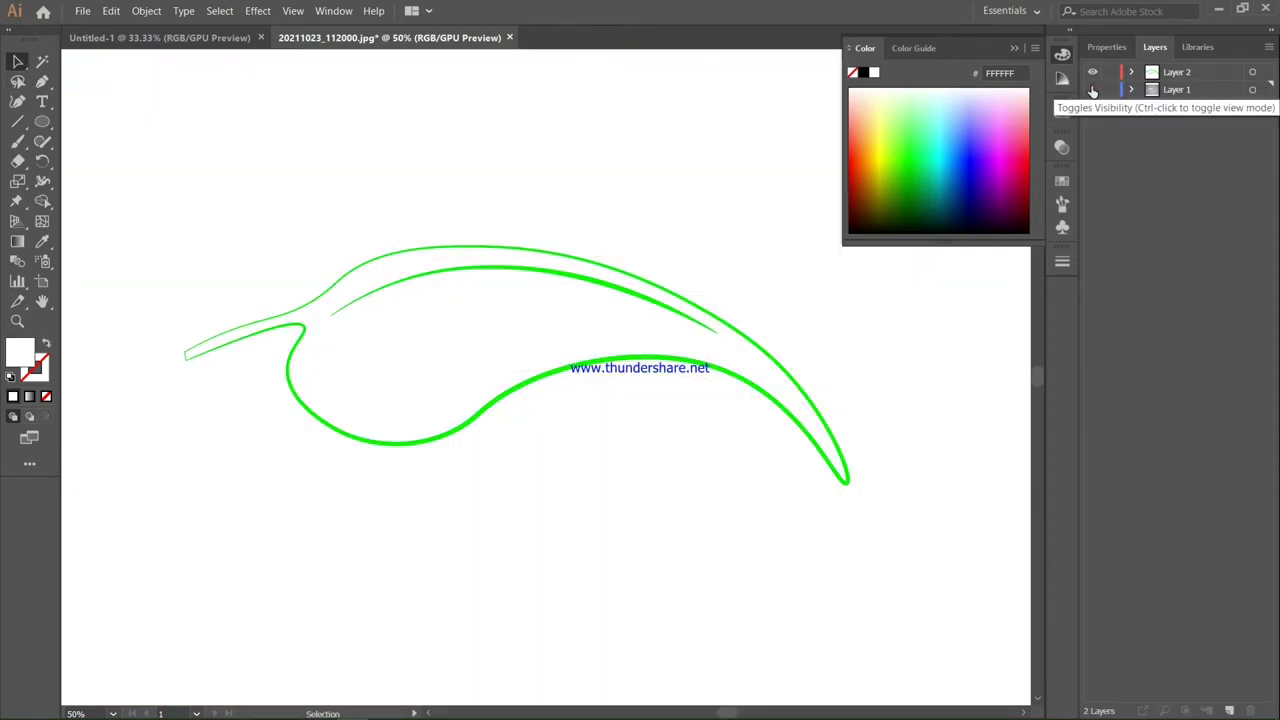
{"action": "left_click", "coordinate": [1091, 90]}
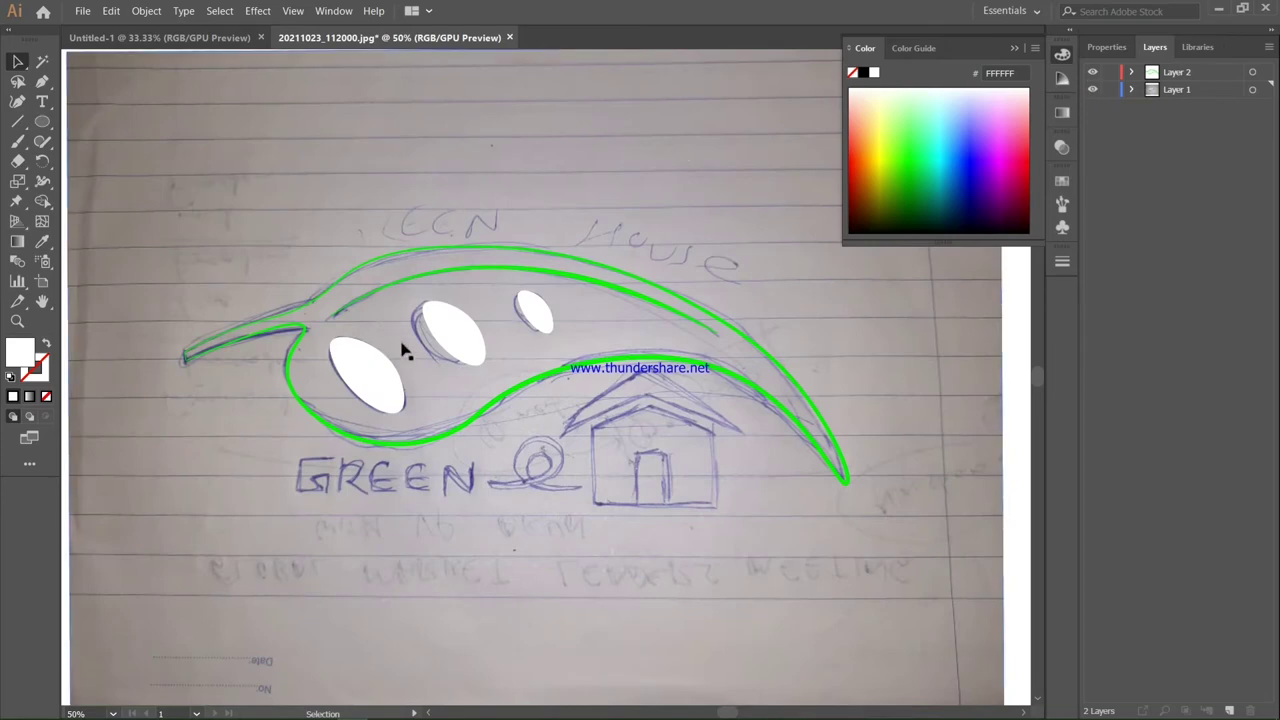
{"action": "left_click", "coordinate": [455, 347]}
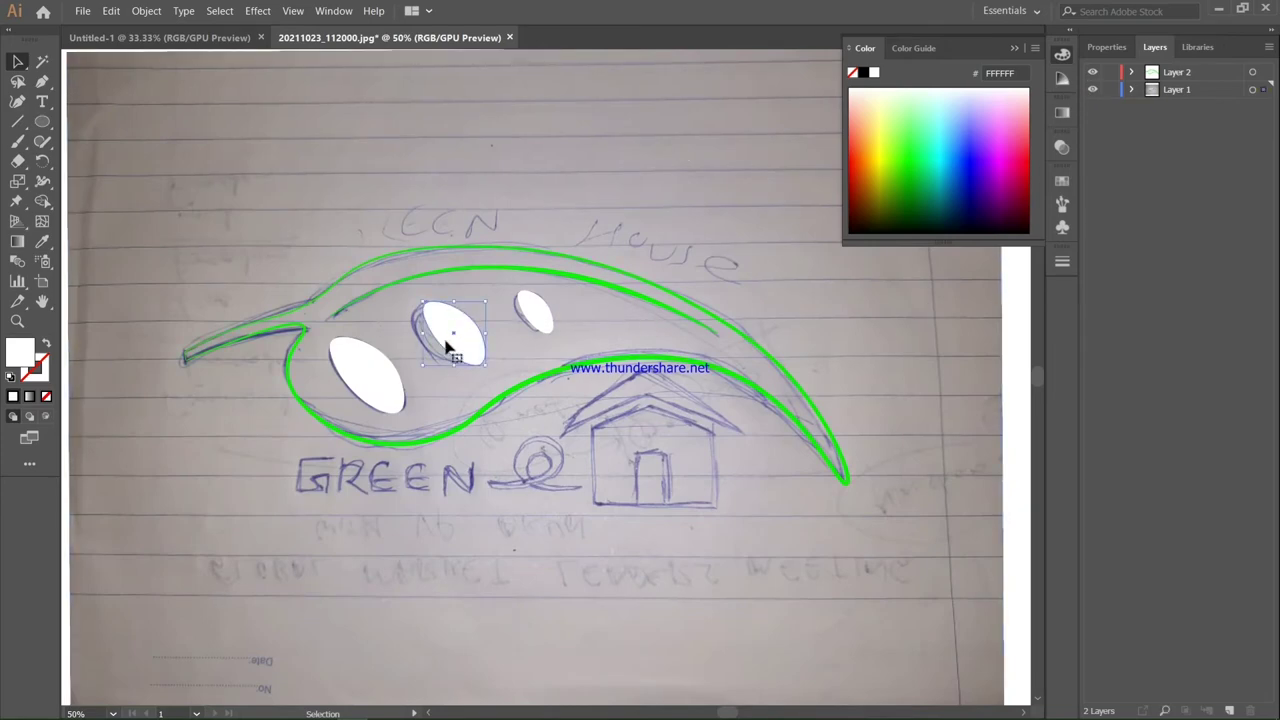
{"action": "left_click", "coordinate": [38, 374]}
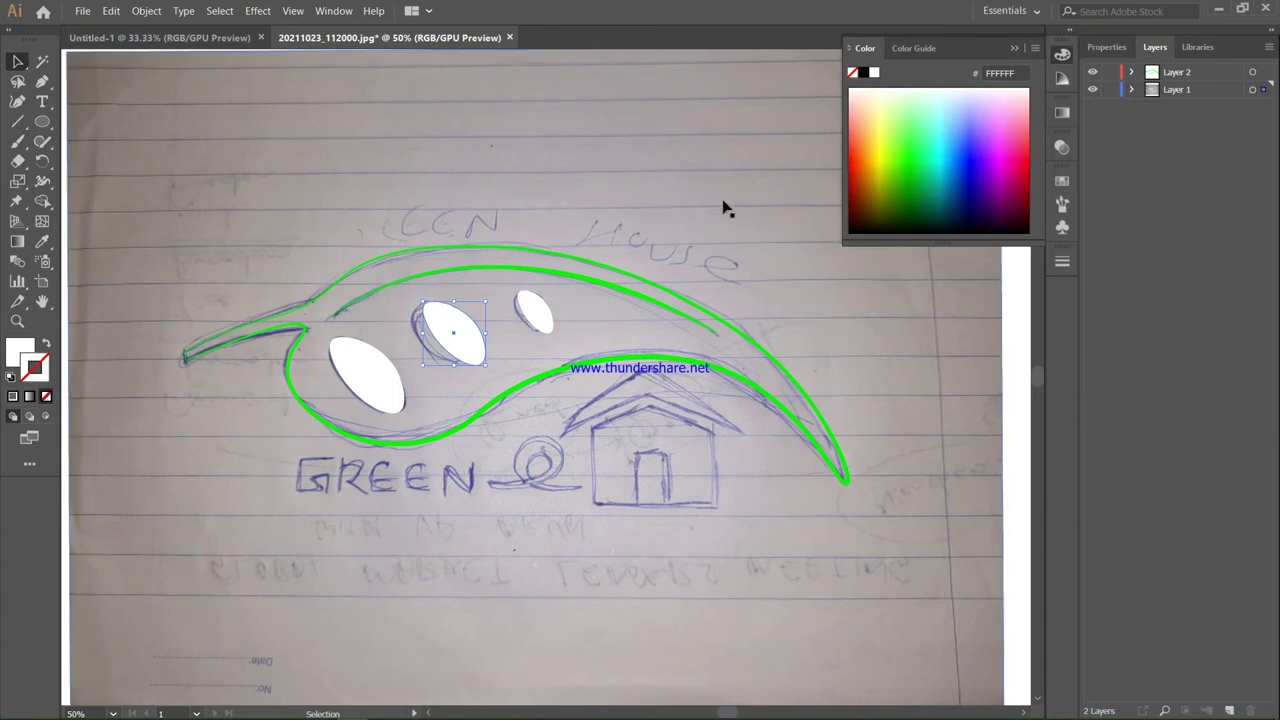
{"action": "left_click", "coordinate": [41, 243]}
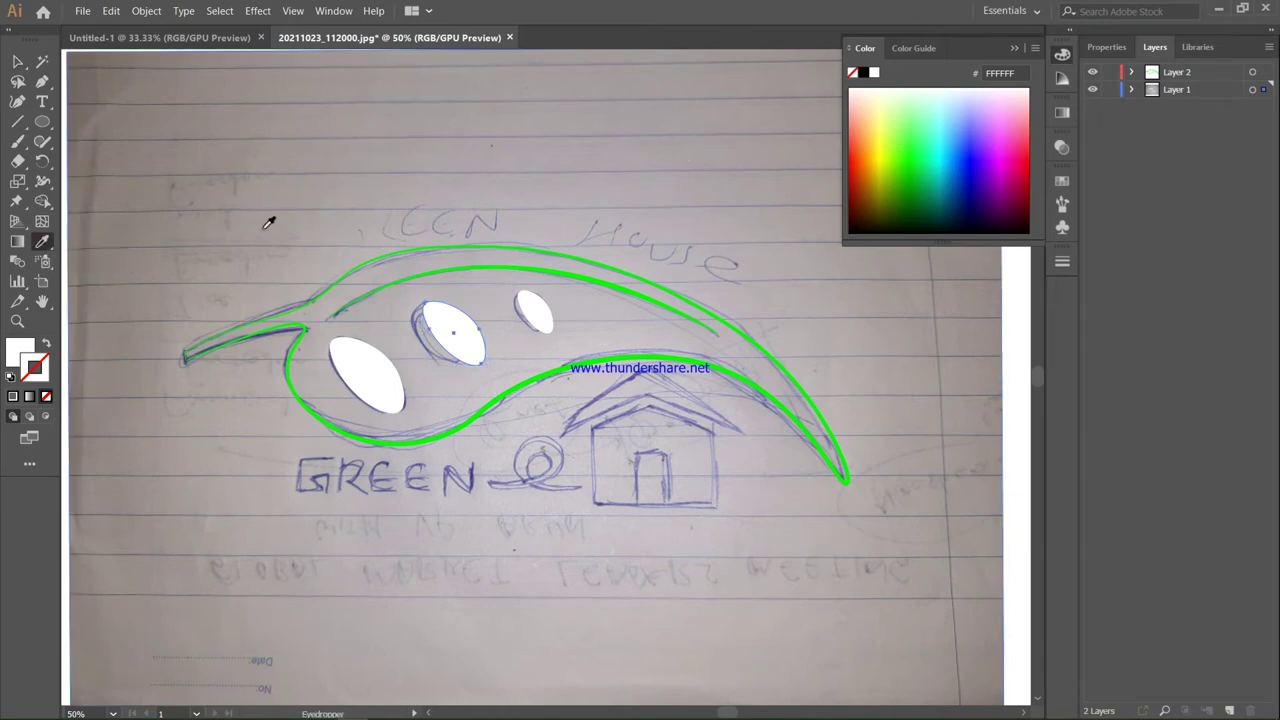
{"action": "left_click", "coordinate": [423, 270]}
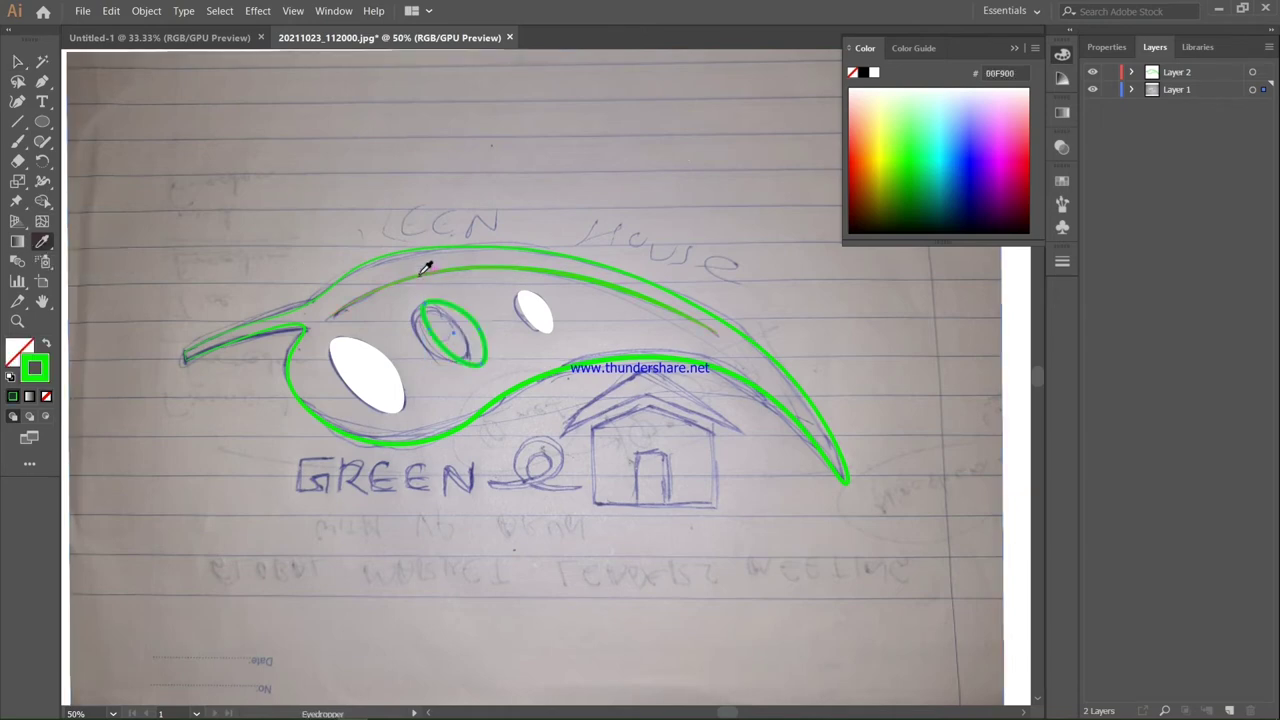
{"action": "left_click", "coordinate": [18, 61]}
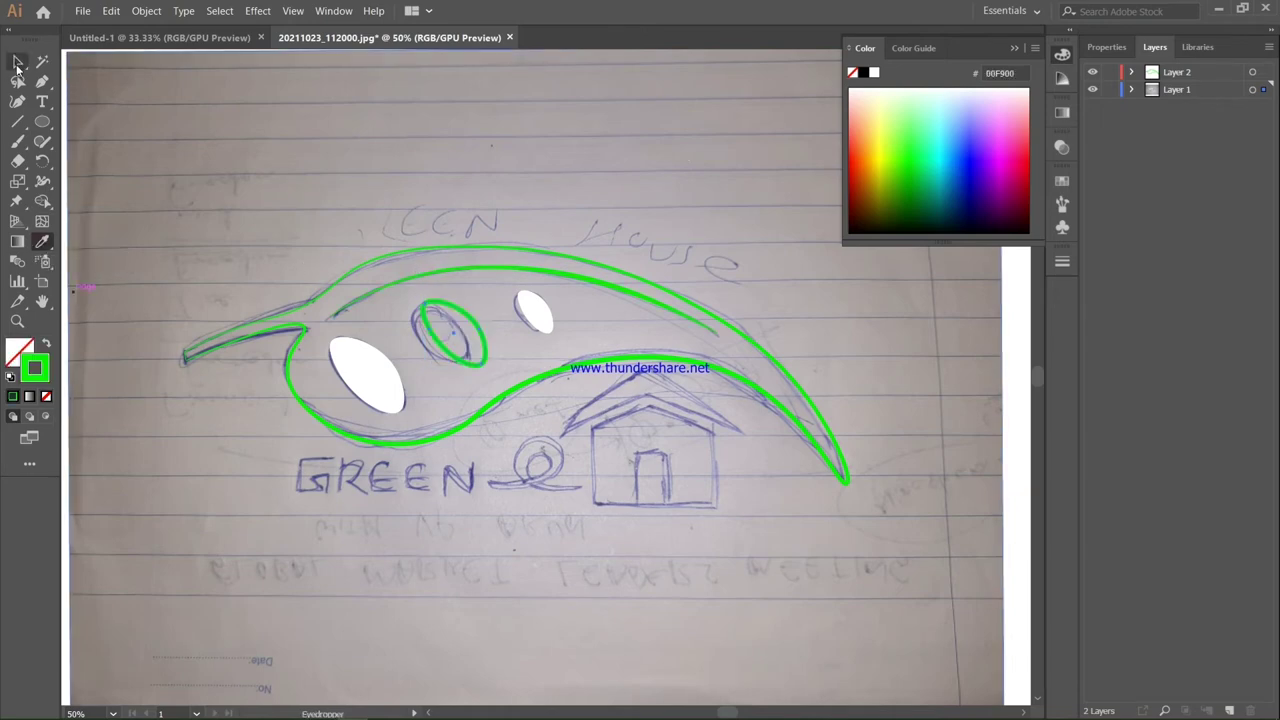
Apply the same green outline to the left and small top ellipses.
{"action": "left_click", "coordinate": [343, 370]}
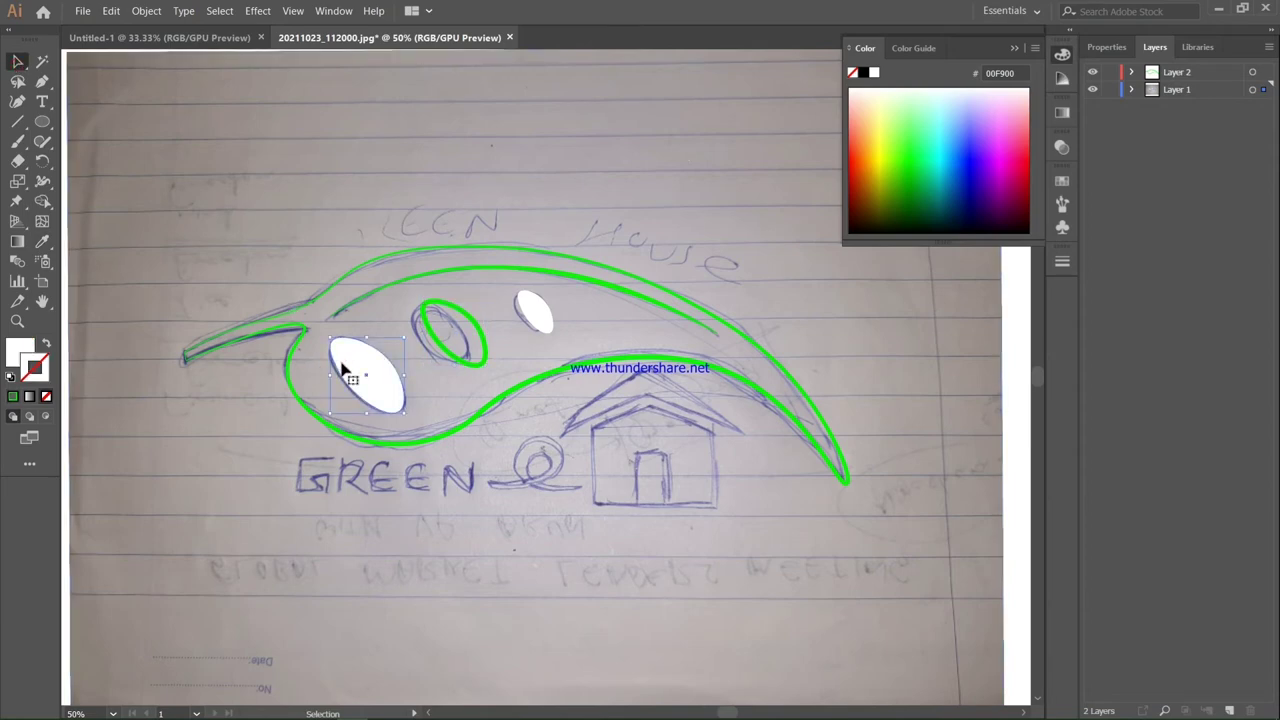
{"action": "left_click", "coordinate": [44, 240]}
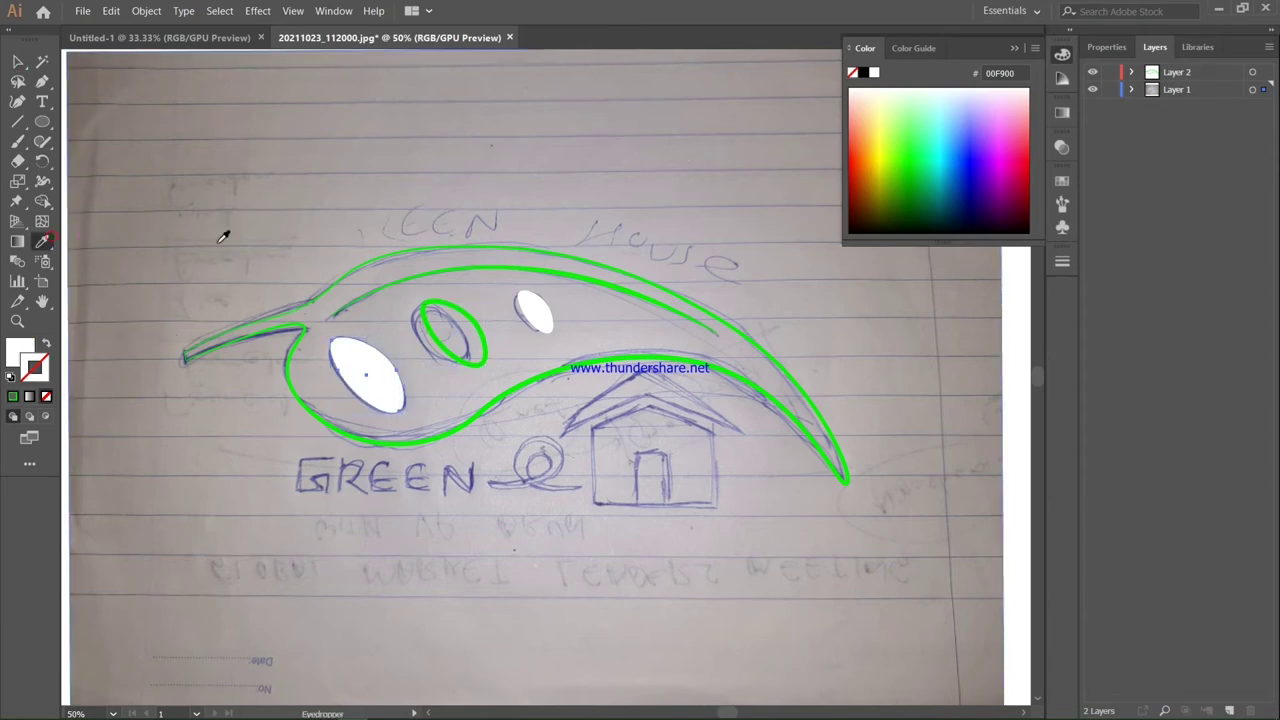
{"action": "left_click", "coordinate": [388, 285]}
{"action": "left_click", "coordinate": [17, 62]}
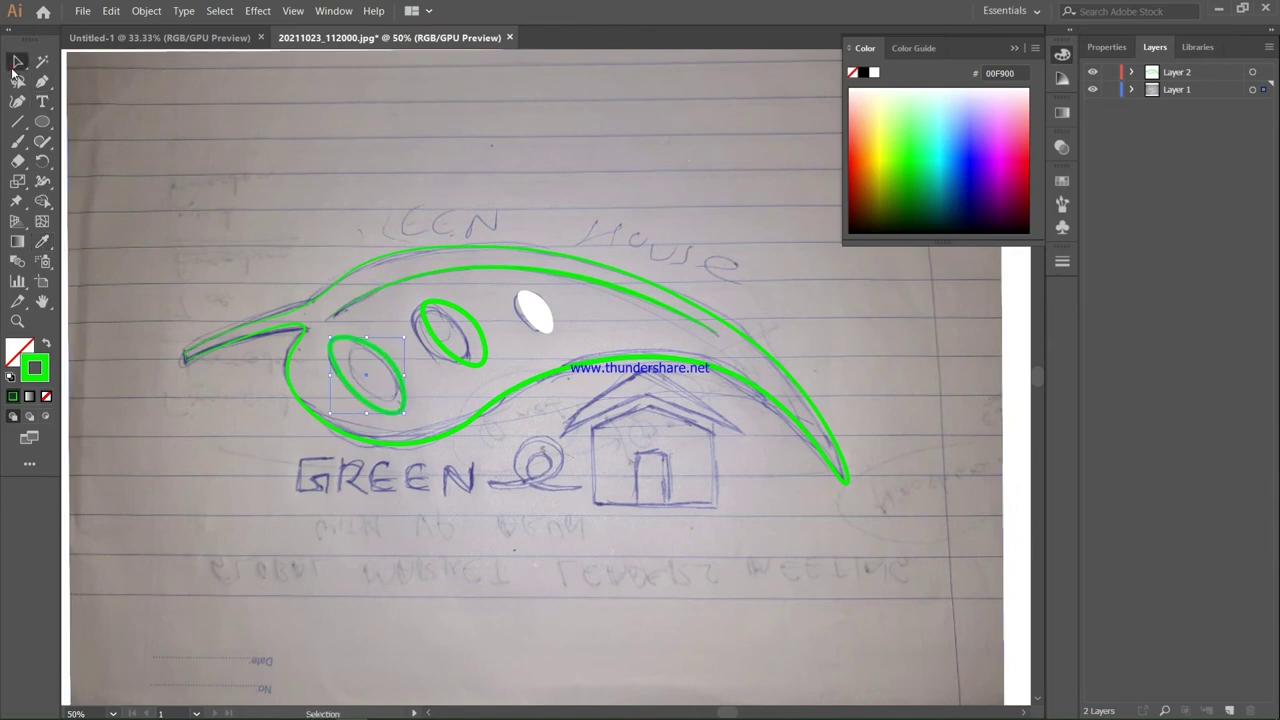
{"action": "left_click", "coordinate": [530, 303]}
{"action": "left_click", "coordinate": [43, 243]}
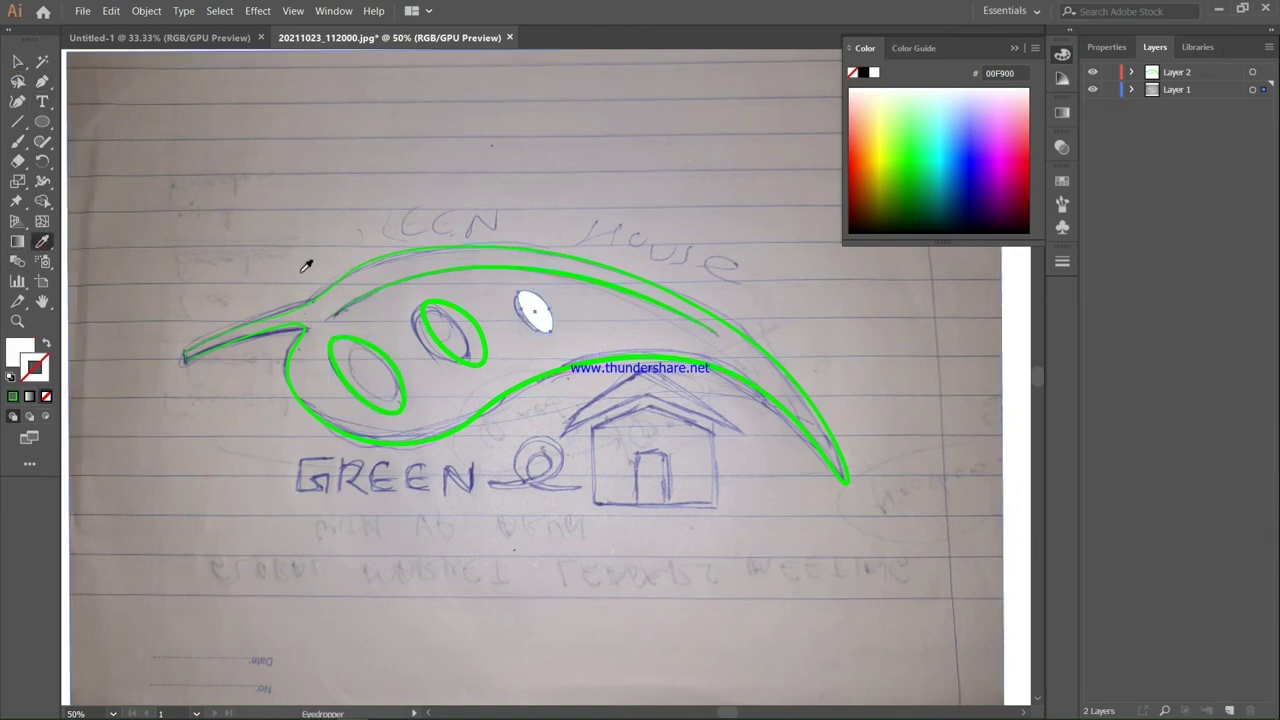
{"action": "left_click", "coordinate": [371, 337]}
{"action": "left_click", "coordinate": [17, 62]}
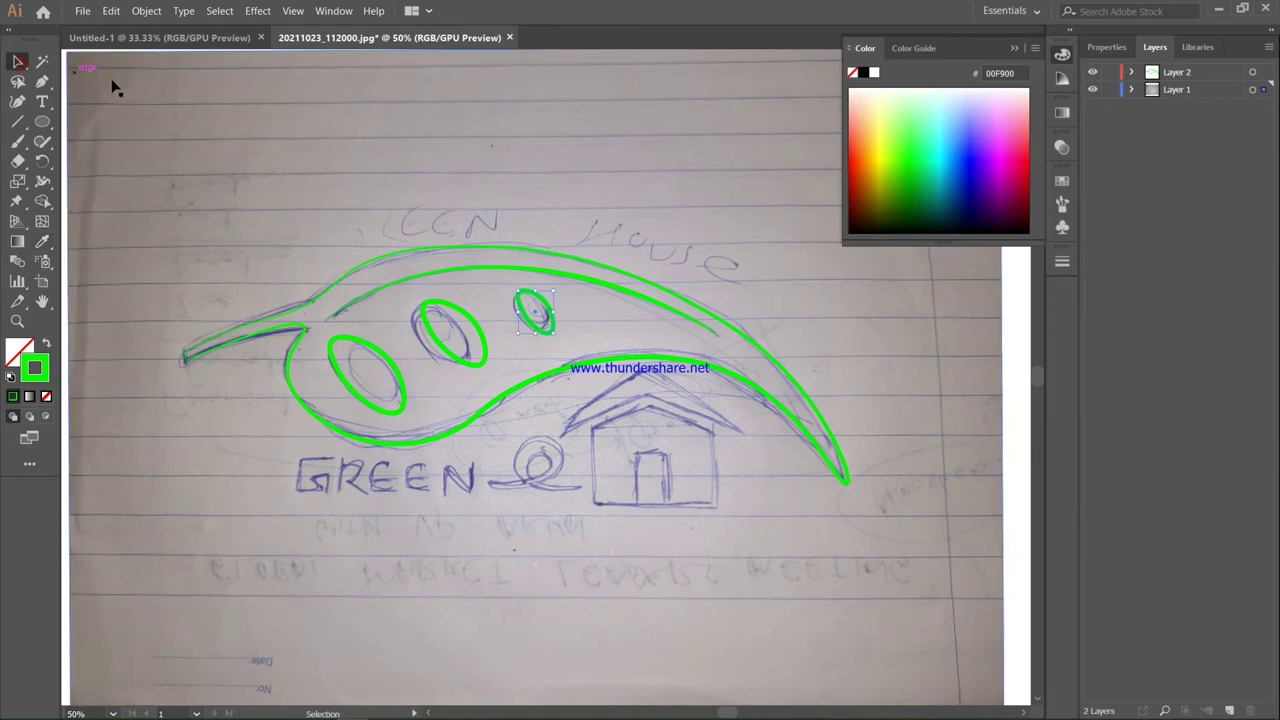
Check the spots by toggling the sketch layer, then expand Layer 1.
{"action": "left_click", "coordinate": [140, 89]}
{"action": "left_click", "coordinate": [1093, 89]}
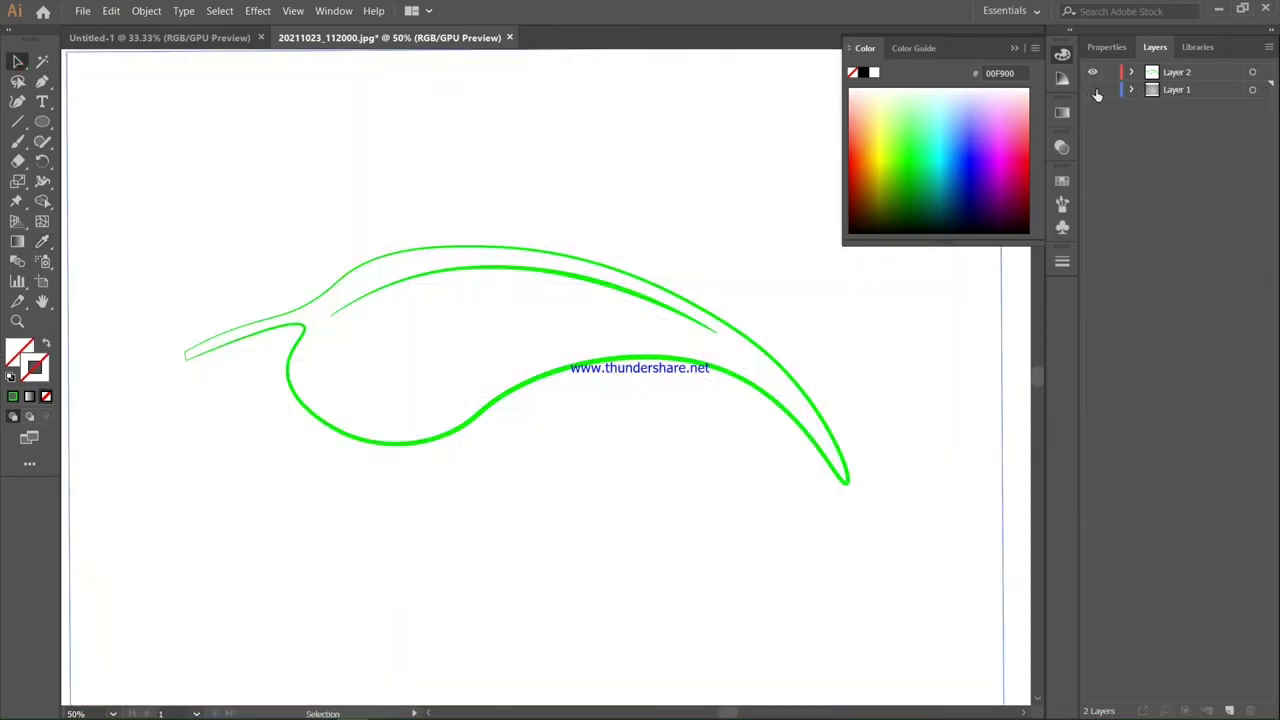
{"action": "left_click", "coordinate": [1093, 89]}
{"action": "left_click", "coordinate": [1133, 89]}
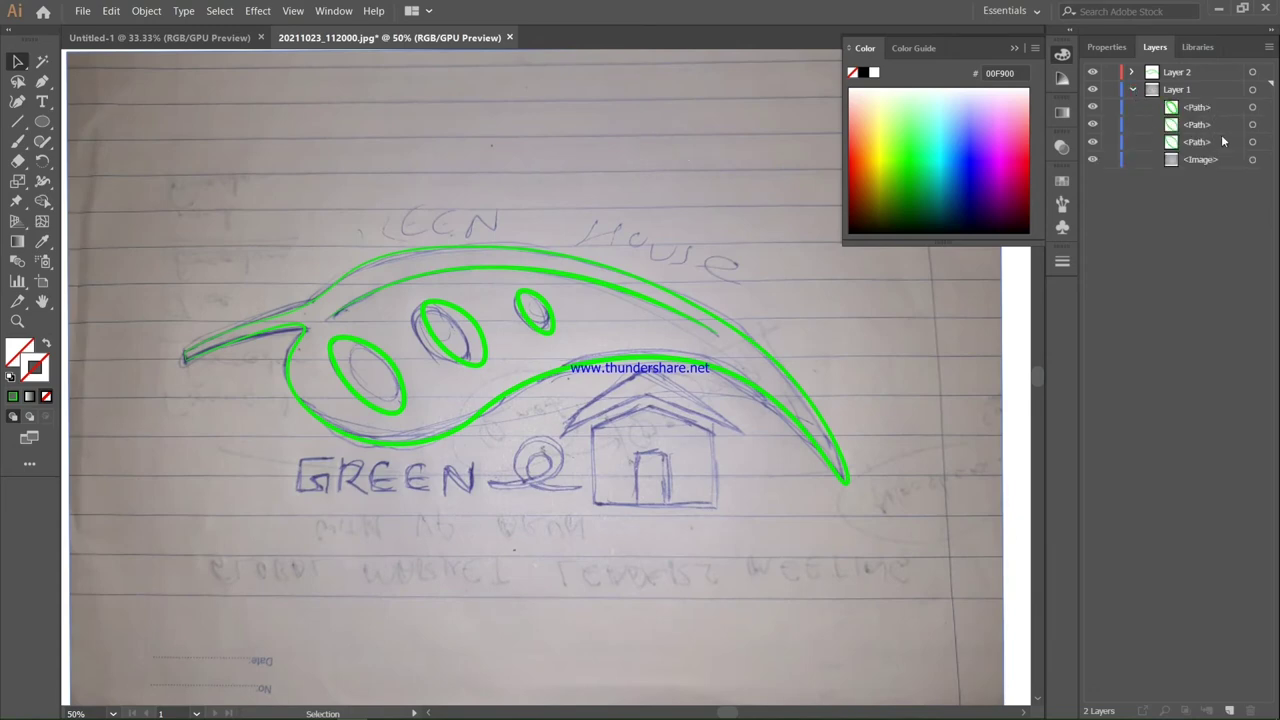
Move the three ellipse paths from Layer 1 onto Layer 2 and collapse Layer 1.
{"action": "left_click_drag", "start_coordinate": [1230, 147], "coordinate": [1225, 105]}
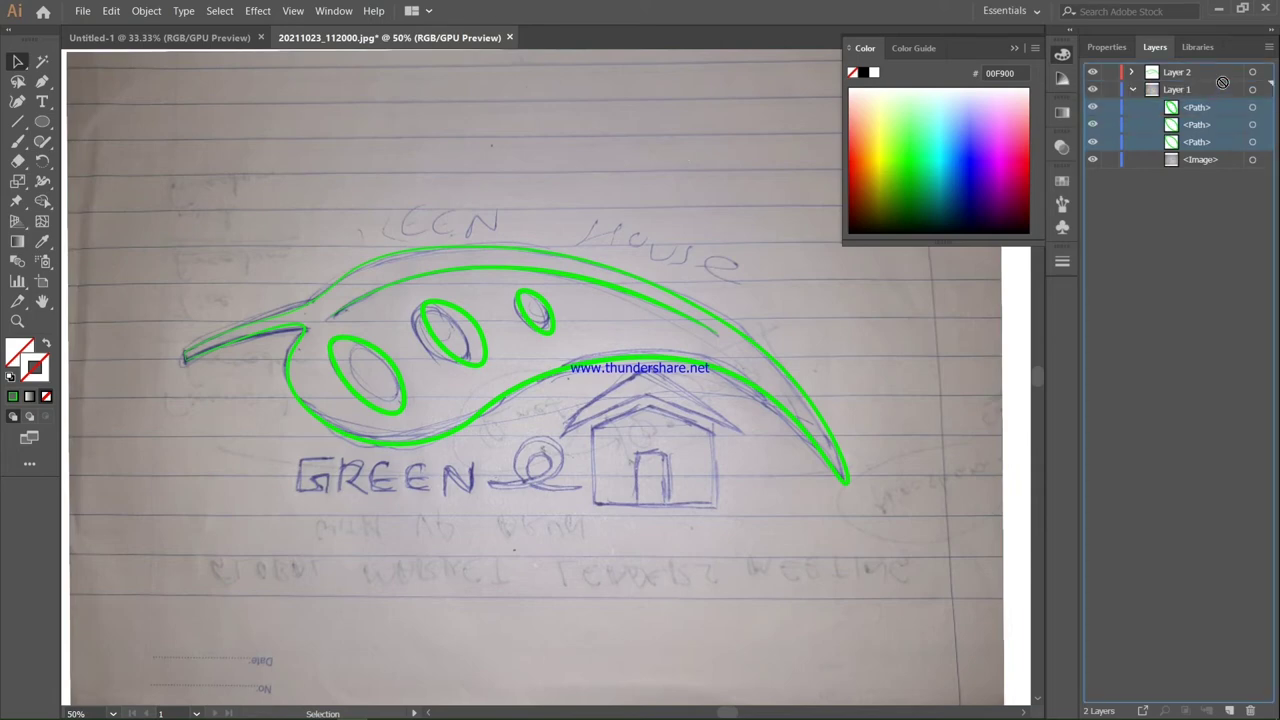
{"action": "left_click_drag", "start_coordinate": [1225, 105], "coordinate": [1222, 72]}
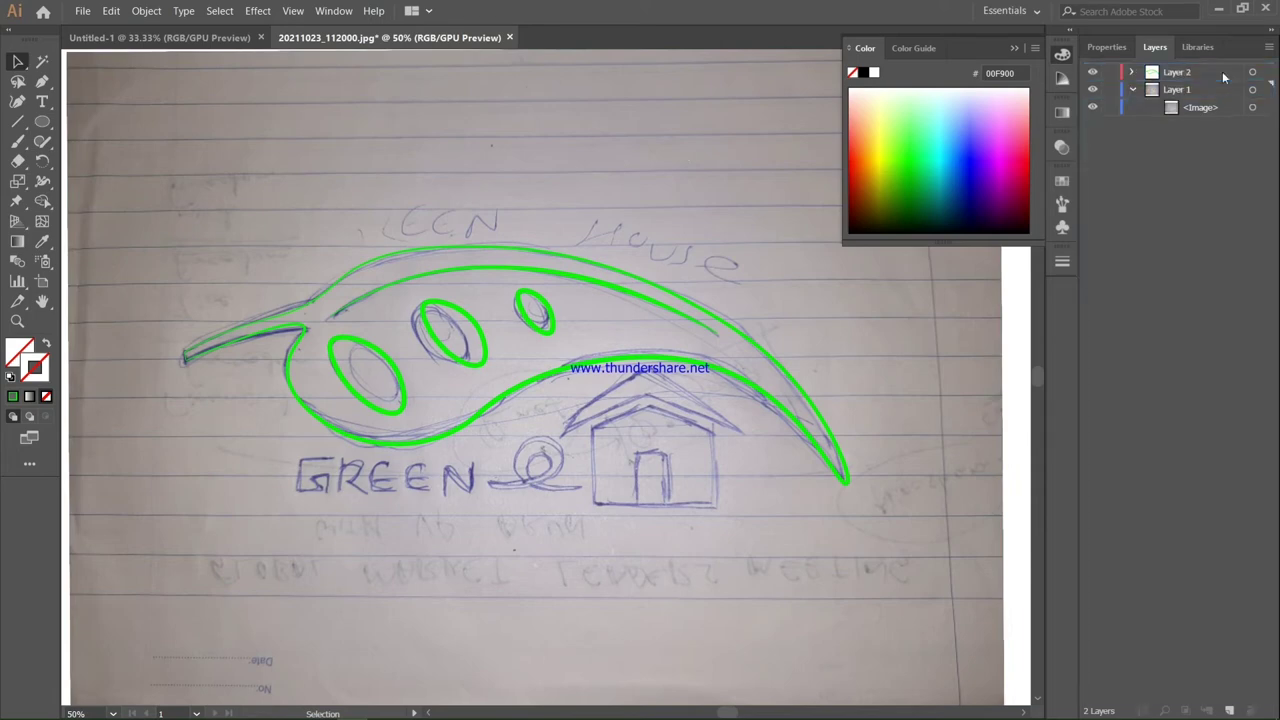
{"action": "left_click", "coordinate": [1132, 90]}
{"action": "left_click", "coordinate": [1093, 90]}
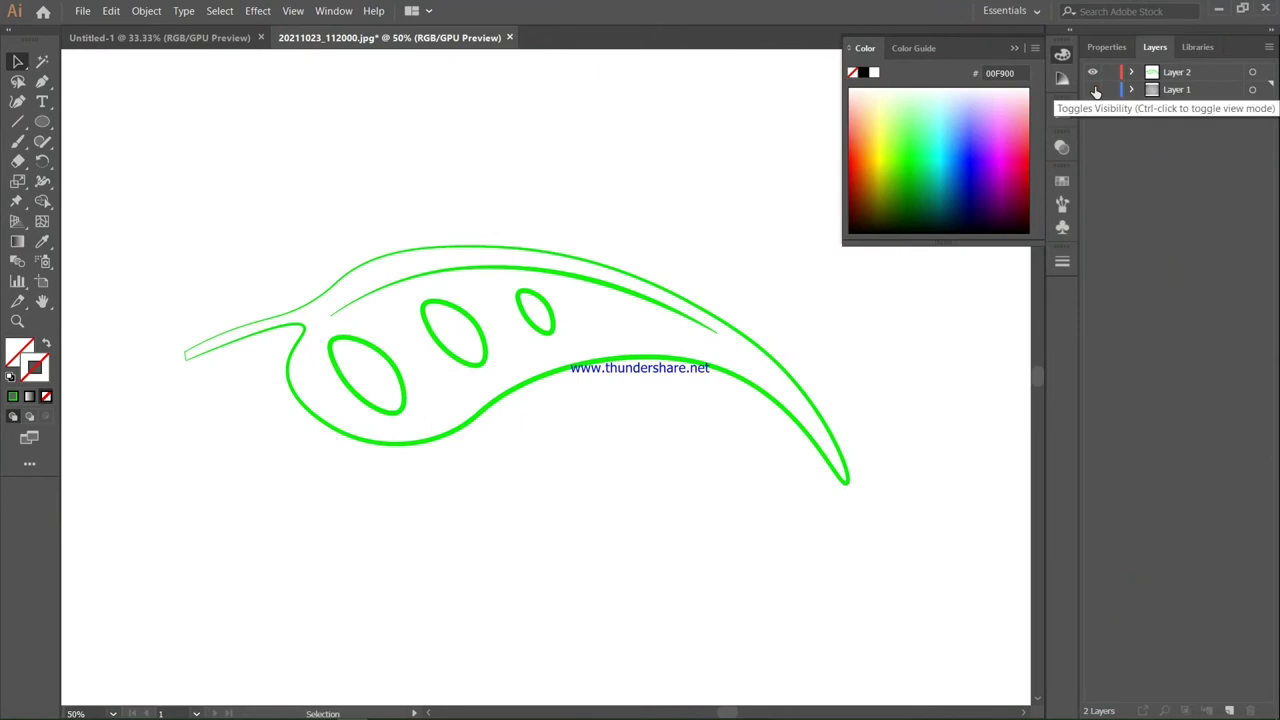
{"action": "scroll", "coordinate": [699, 459], "scroll_direction": "down", "scroll_amount": 2}
{"action": "scroll", "coordinate": [699, 459], "scroll_direction": "up", "scroll_amount": 3}
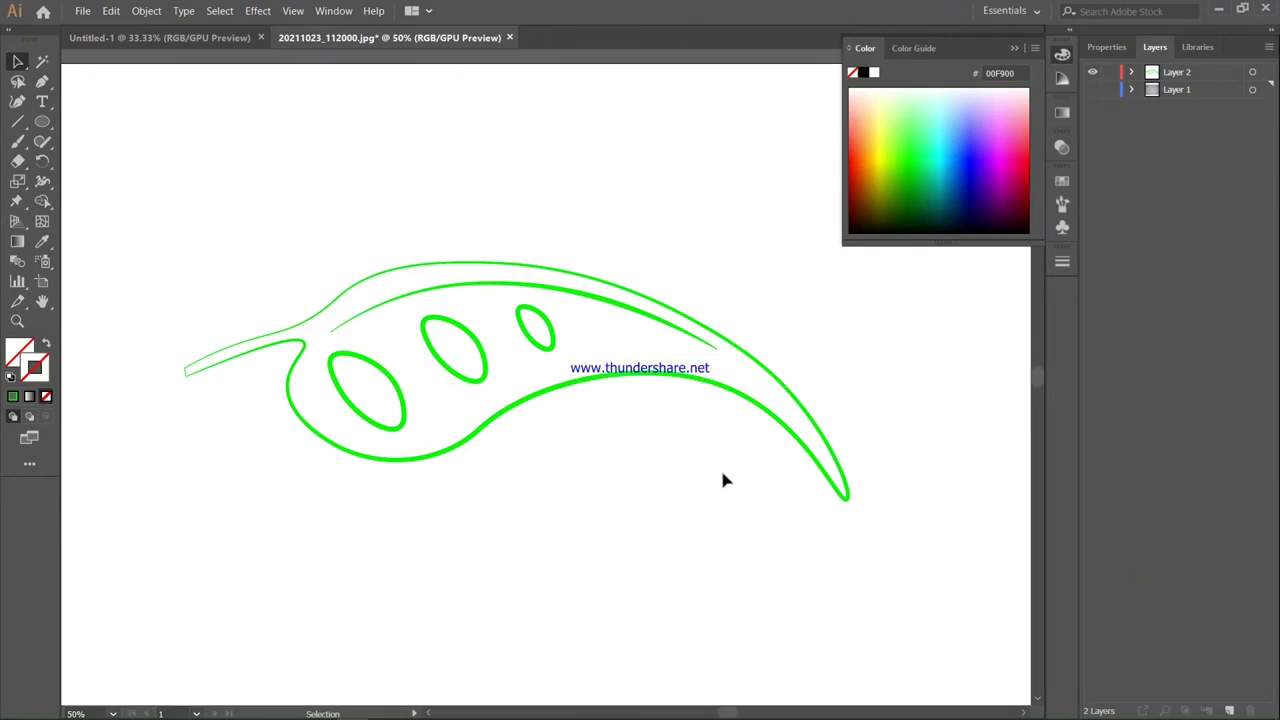
{"action": "left_click", "coordinate": [1093, 90]}
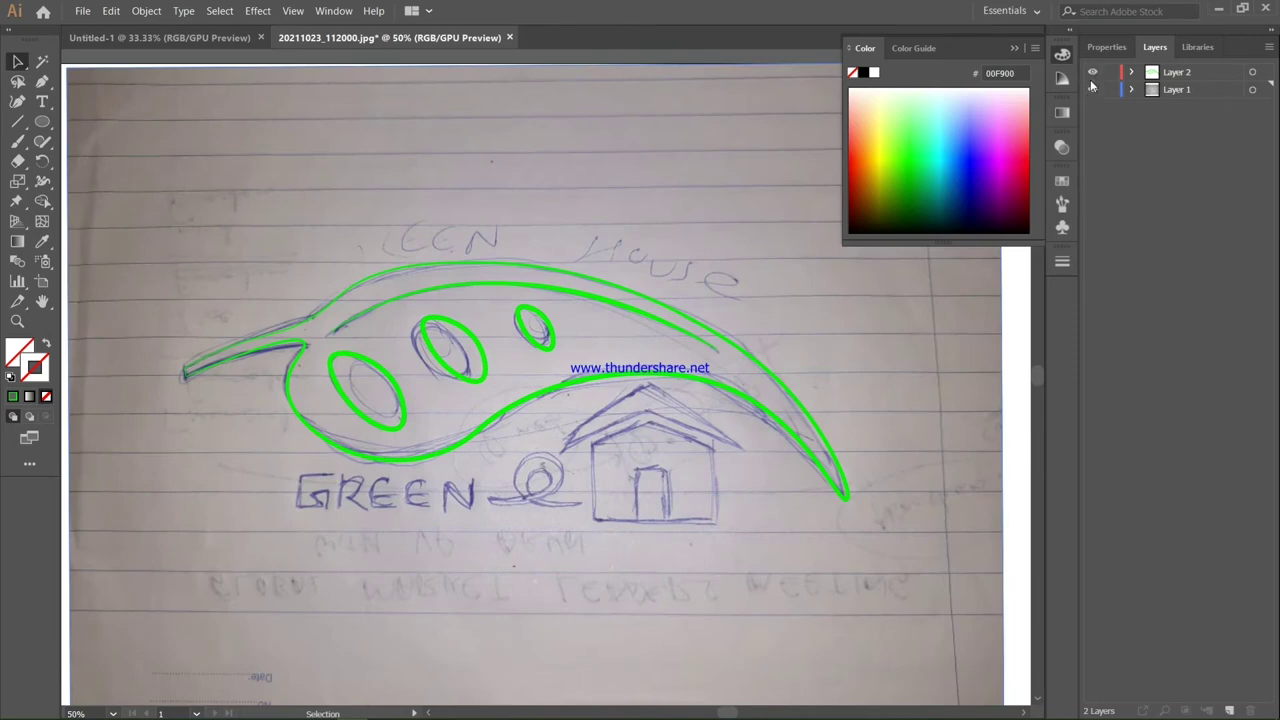
Select the leaf artwork on Layer 2 and close the floating colour picker.
{"action": "left_click", "coordinate": [1251, 74]}
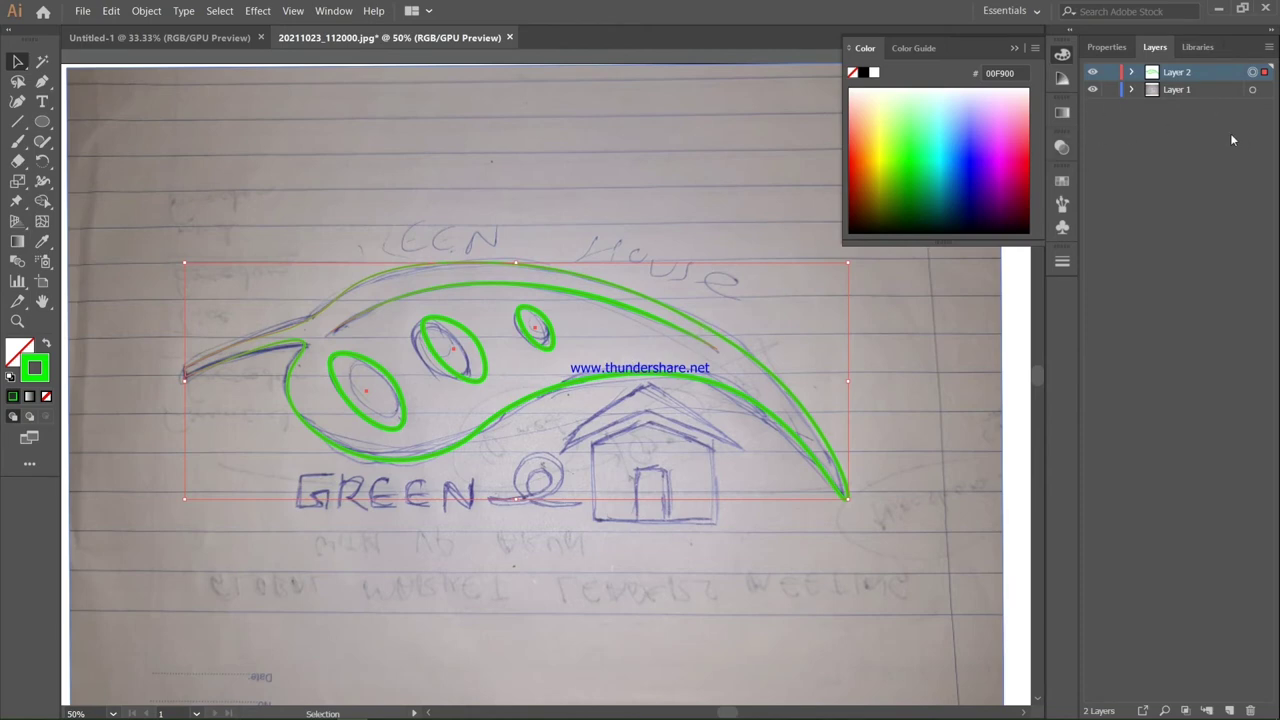
{"action": "left_click", "coordinate": [863, 402]}
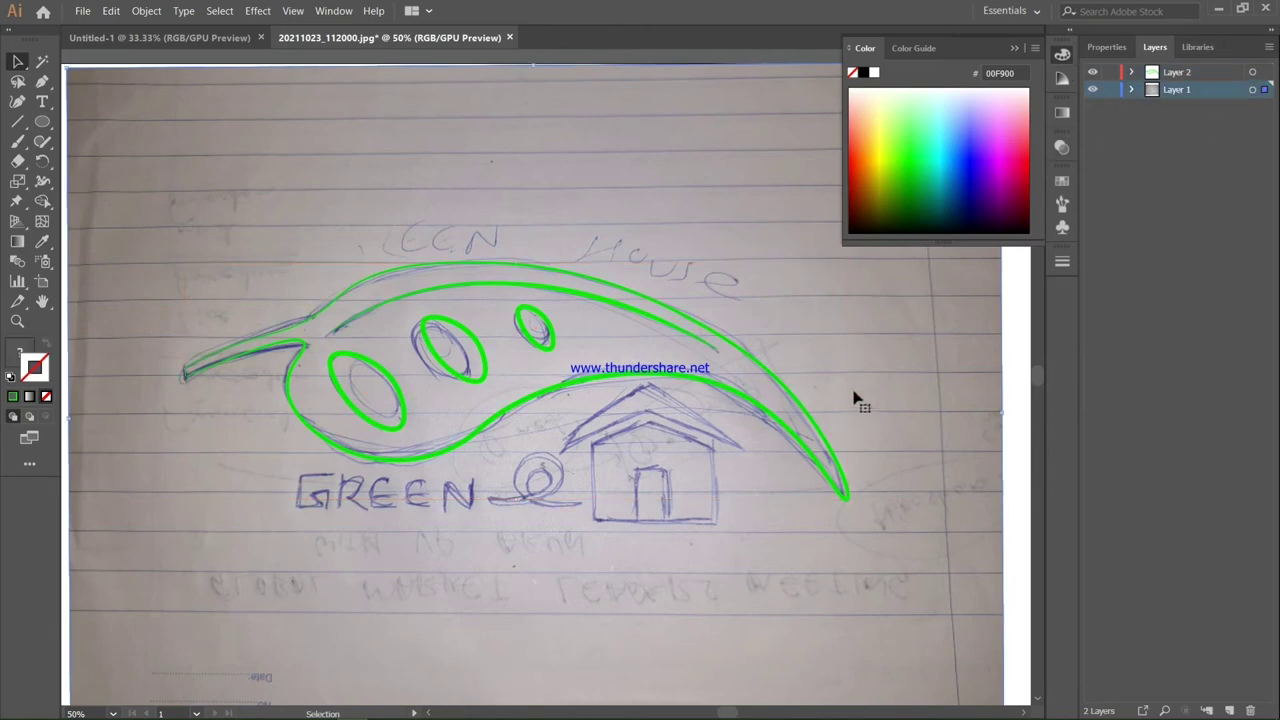
{"action": "left_click", "coordinate": [646, 305]}
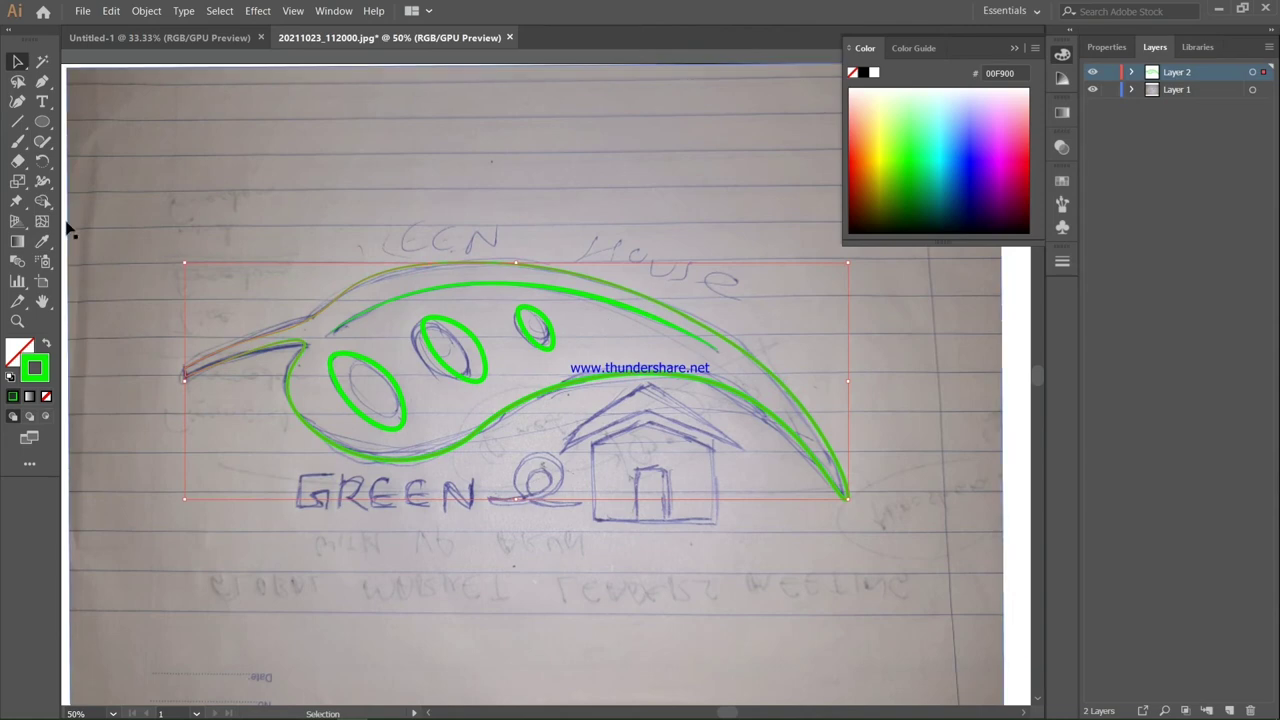
{"action": "left_click", "coordinate": [17, 355]}
{"action": "left_click", "coordinate": [1017, 48]}
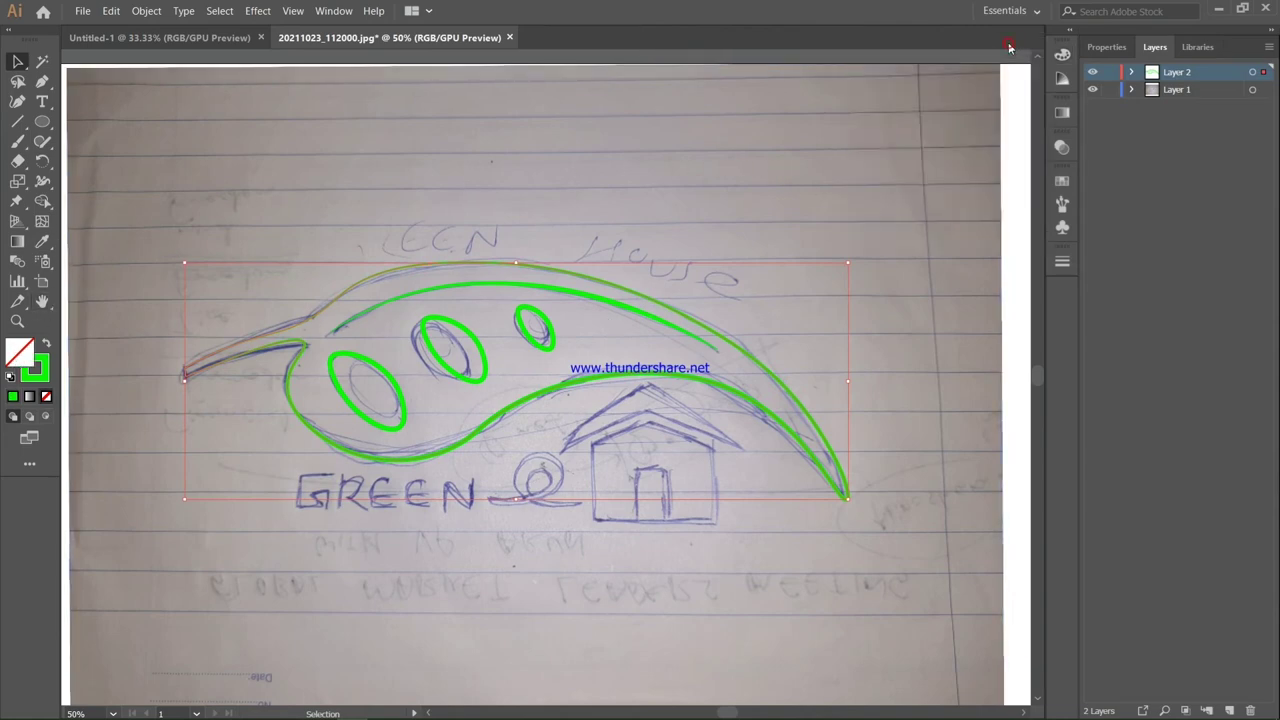
Fill the leaf with a white-to-black gradient and explore the left stop's colour options.
{"action": "left_click", "coordinate": [1062, 112]}
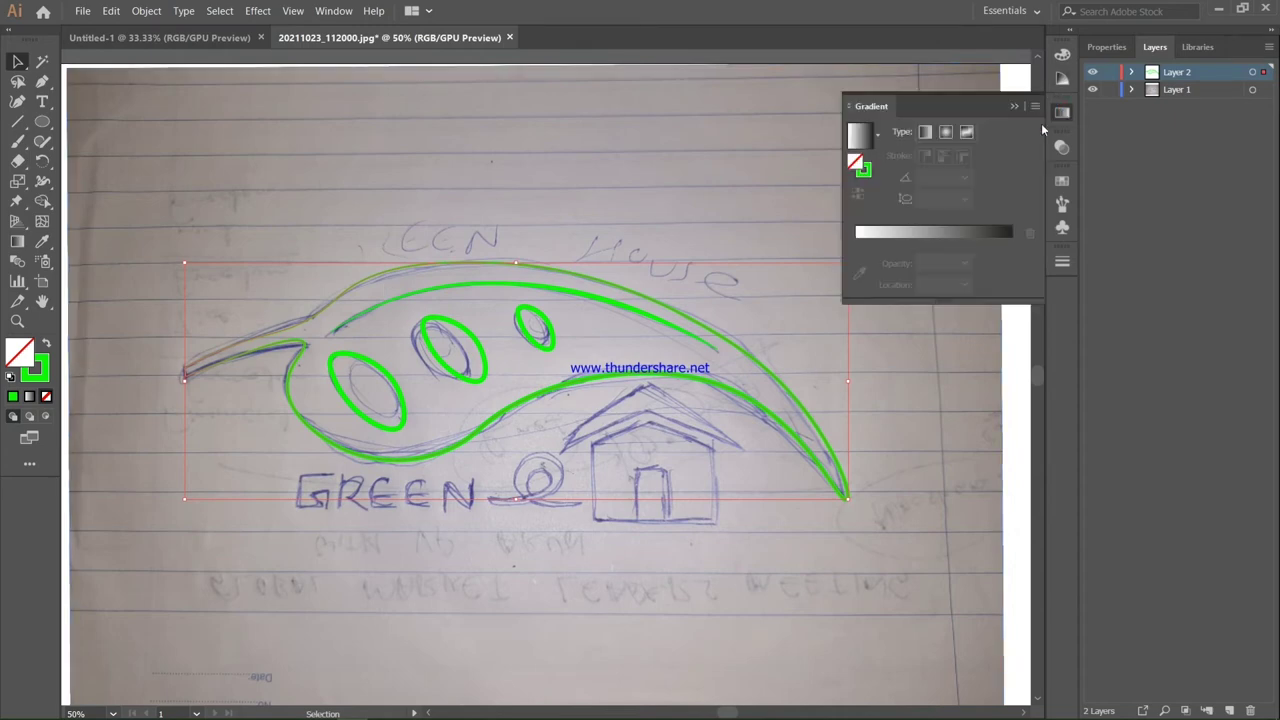
{"action": "left_click", "coordinate": [930, 236]}
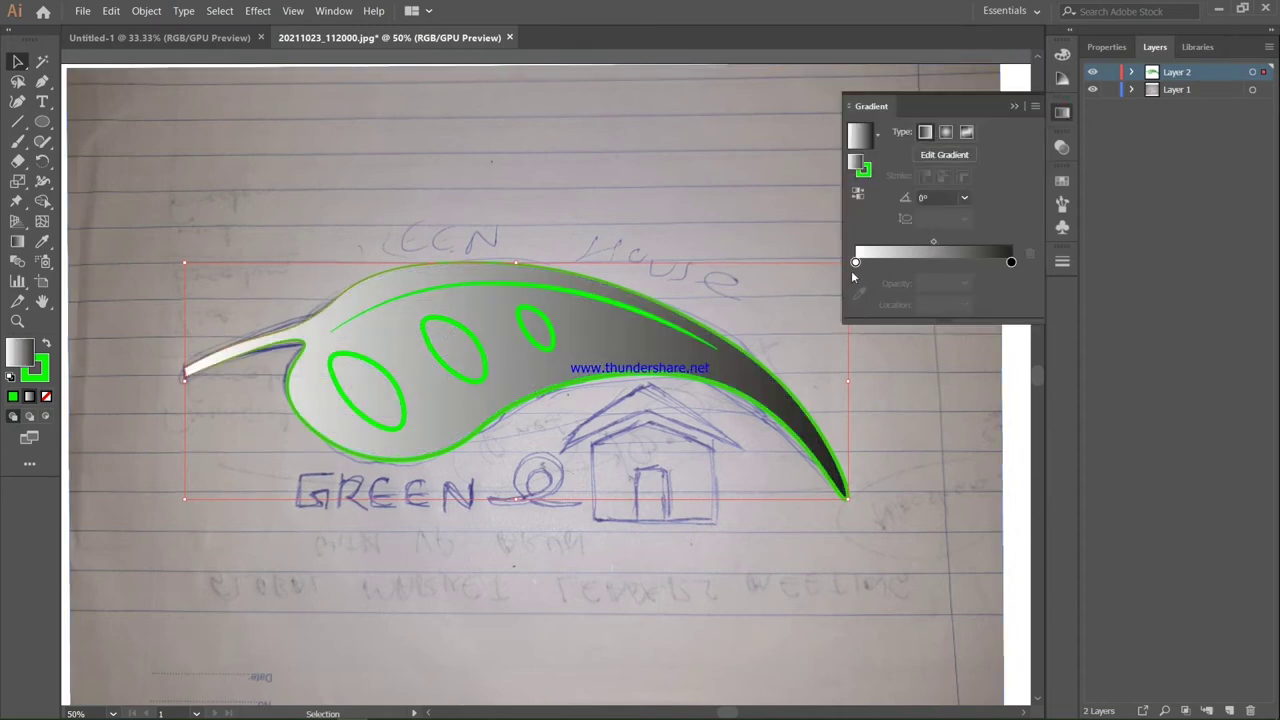
{"action": "mouse_move", "coordinate": [855, 262]}
{"action": "left_mouse_down"}
{"action": "mouse_move", "coordinate": [951, 262]}
{"action": "mouse_move", "coordinate": [853, 262]}
{"action": "left_mouse_up"}
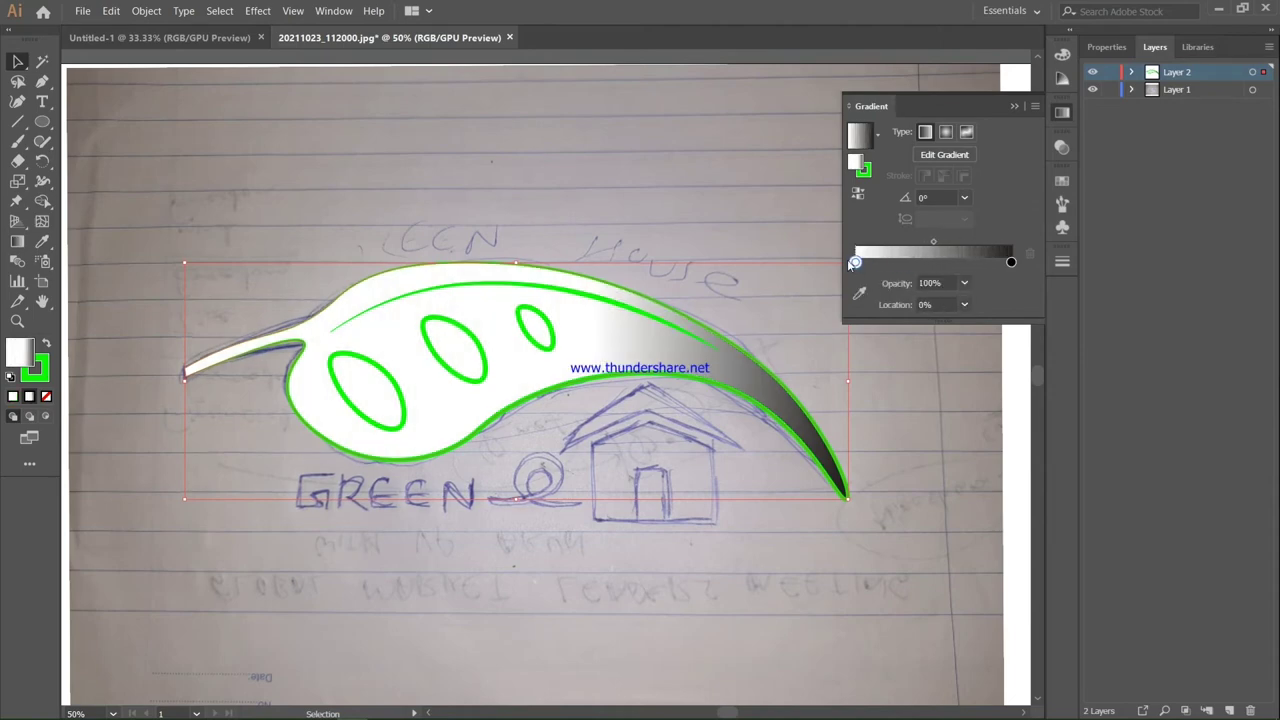
{"action": "double_click", "coordinate": [855, 262]}
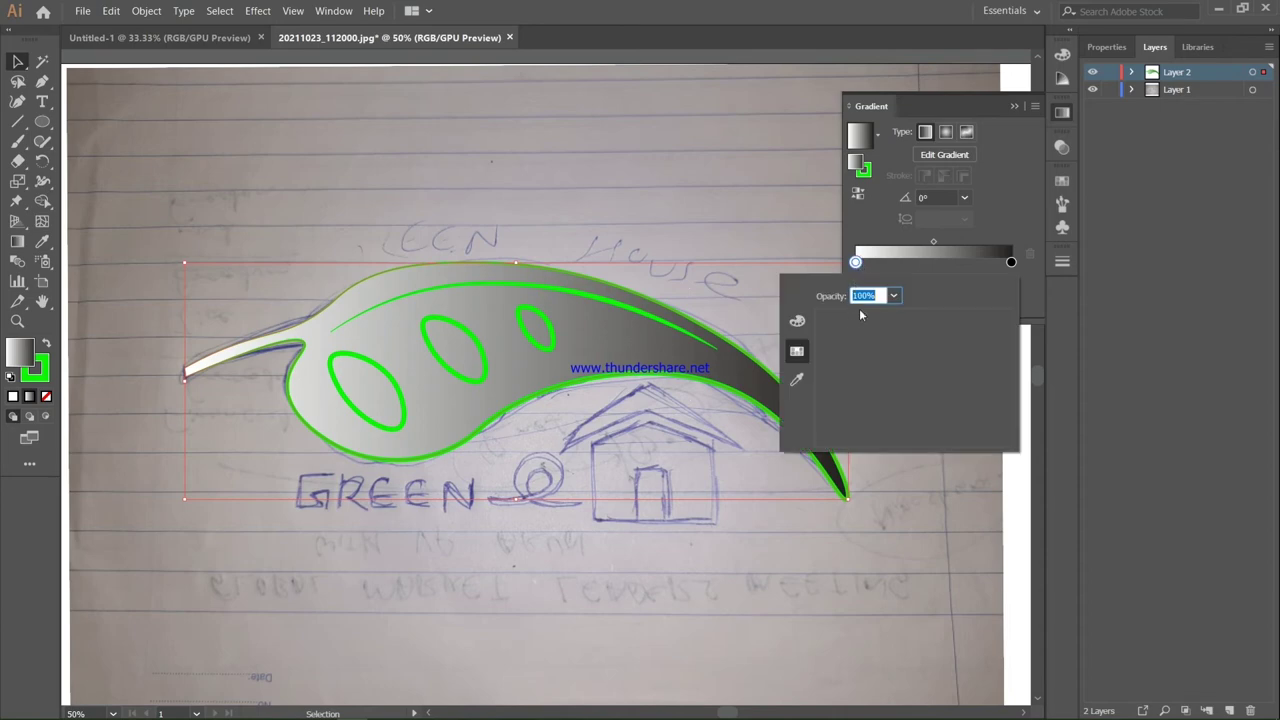
{"action": "left_click", "coordinate": [797, 320]}
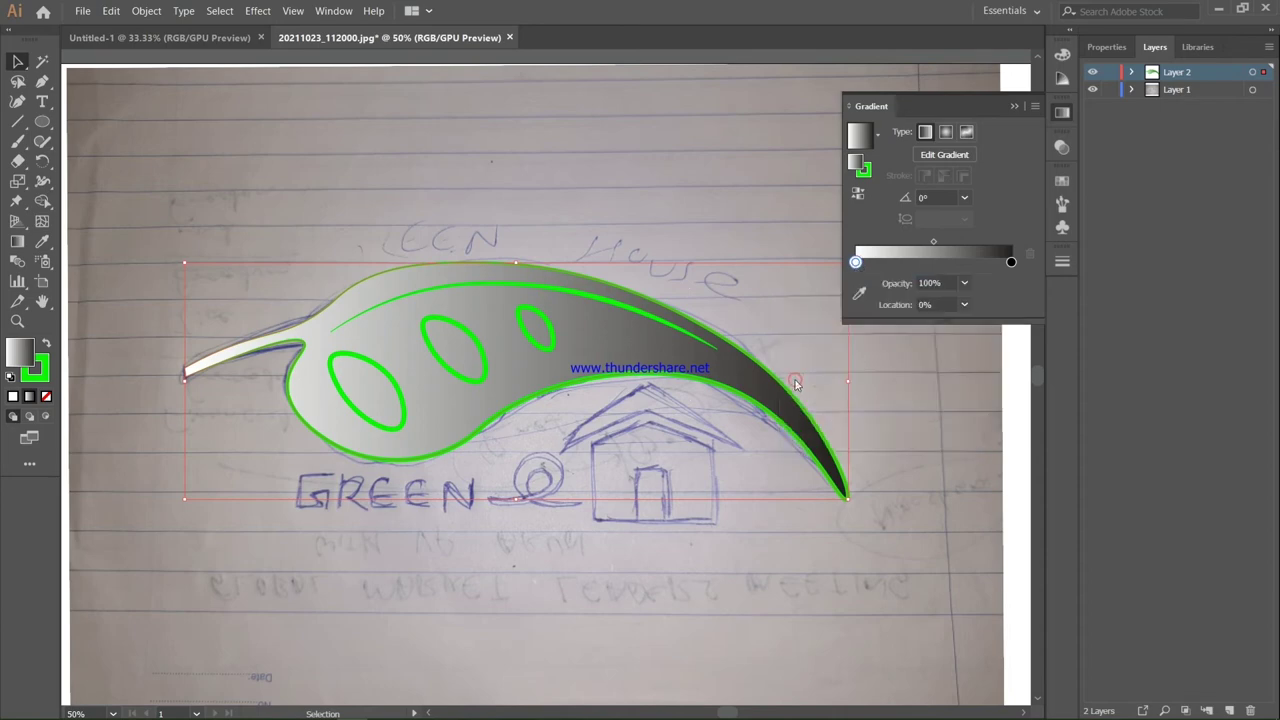
{"action": "left_click", "coordinate": [797, 379]}
{"action": "double_click", "coordinate": [856, 242]}
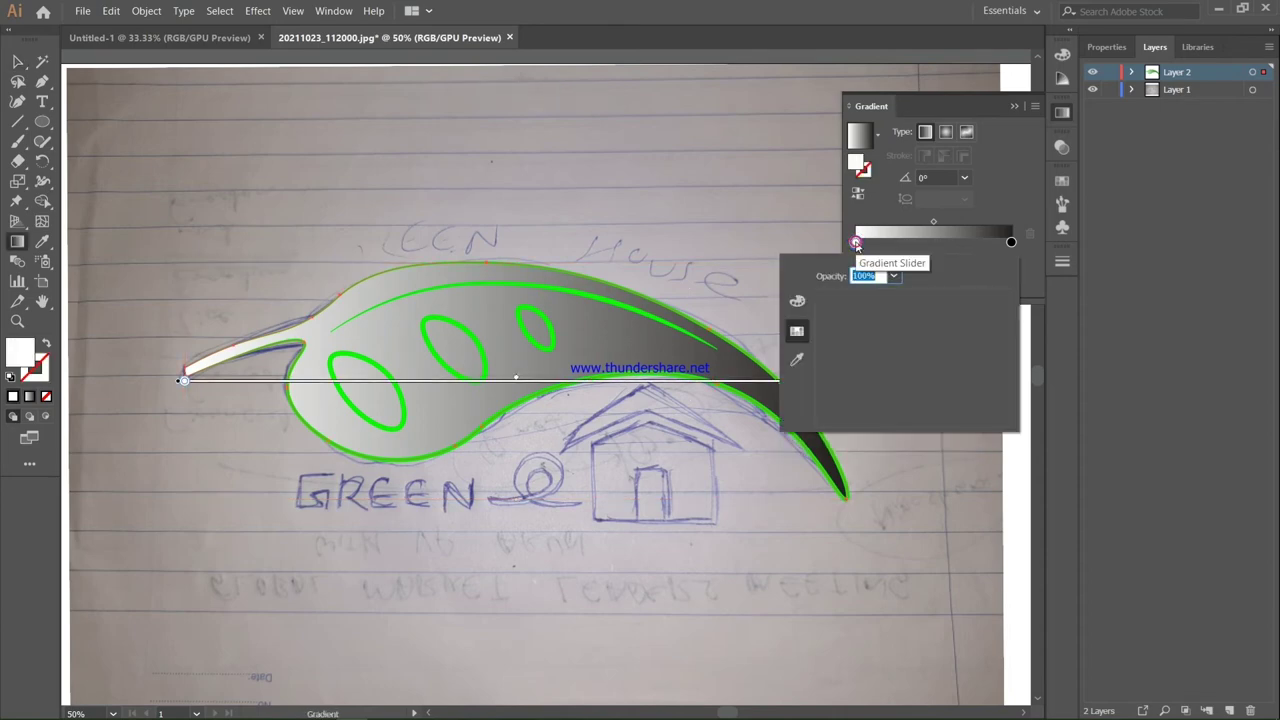
{"action": "left_click", "coordinate": [797, 300]}
{"action": "left_click", "coordinate": [797, 331]}
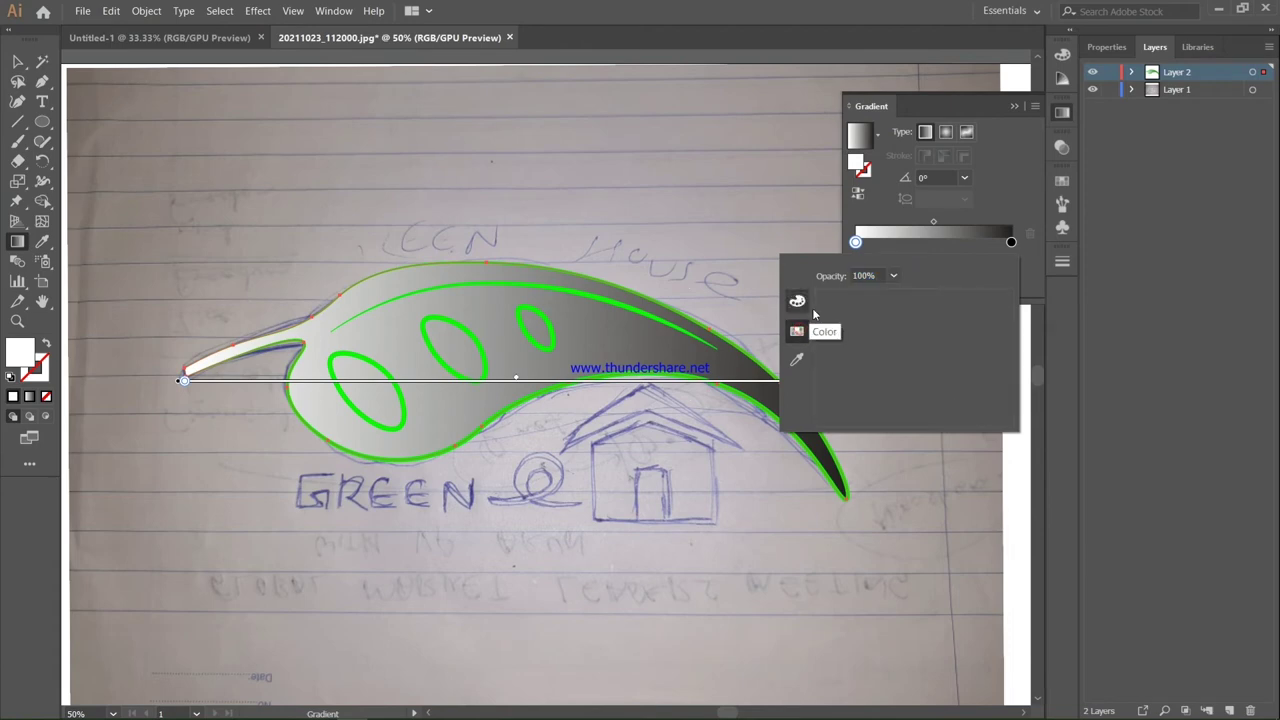
{"action": "left_click", "coordinate": [797, 303]}
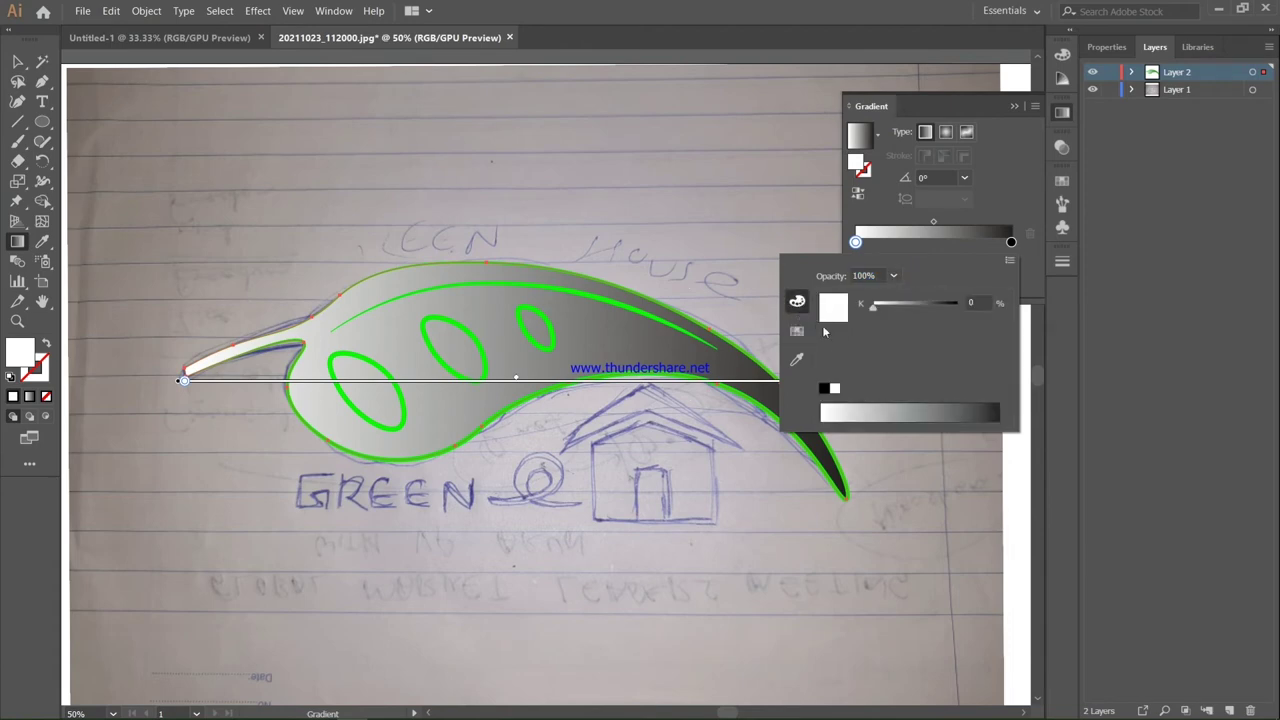
{"action": "left_click_drag", "start_coordinate": [874, 305], "coordinate": [877, 312]}
{"action": "left_click", "coordinate": [1026, 266]}
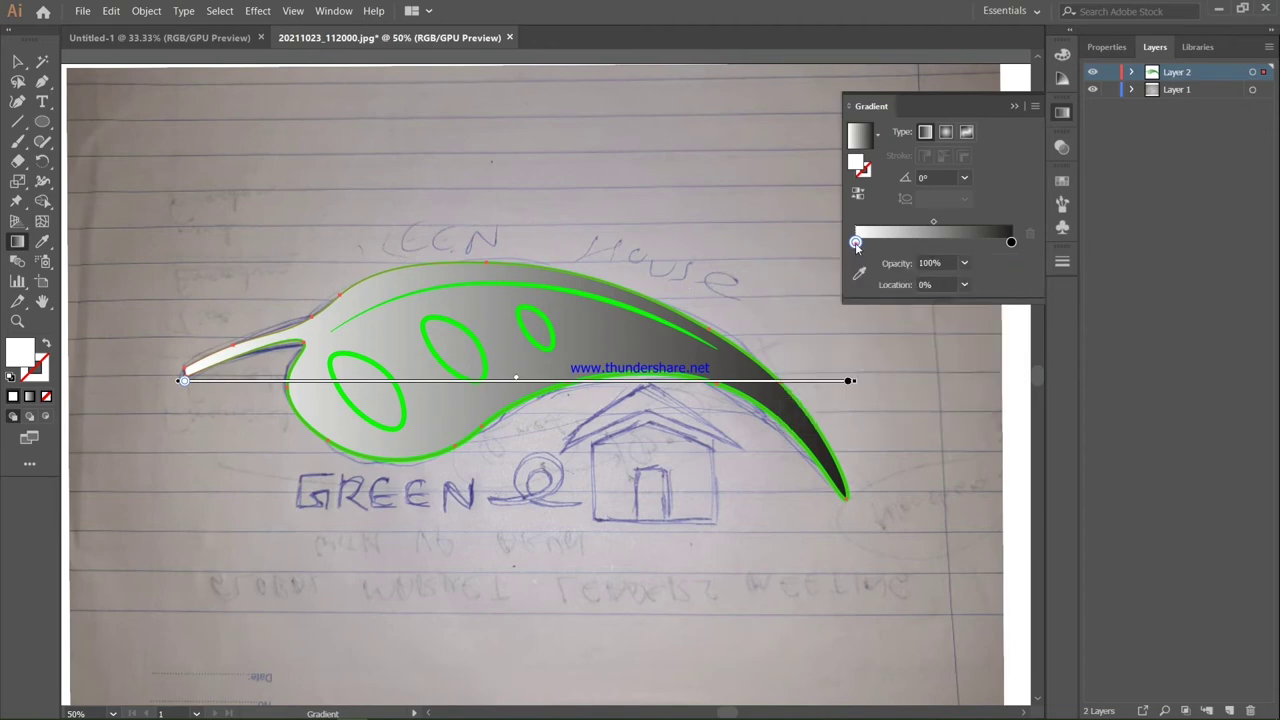
Sample green from the canvas for the gradient's left stop.
{"action": "double_click", "coordinate": [855, 243]}
{"action": "left_click", "coordinate": [797, 359]}
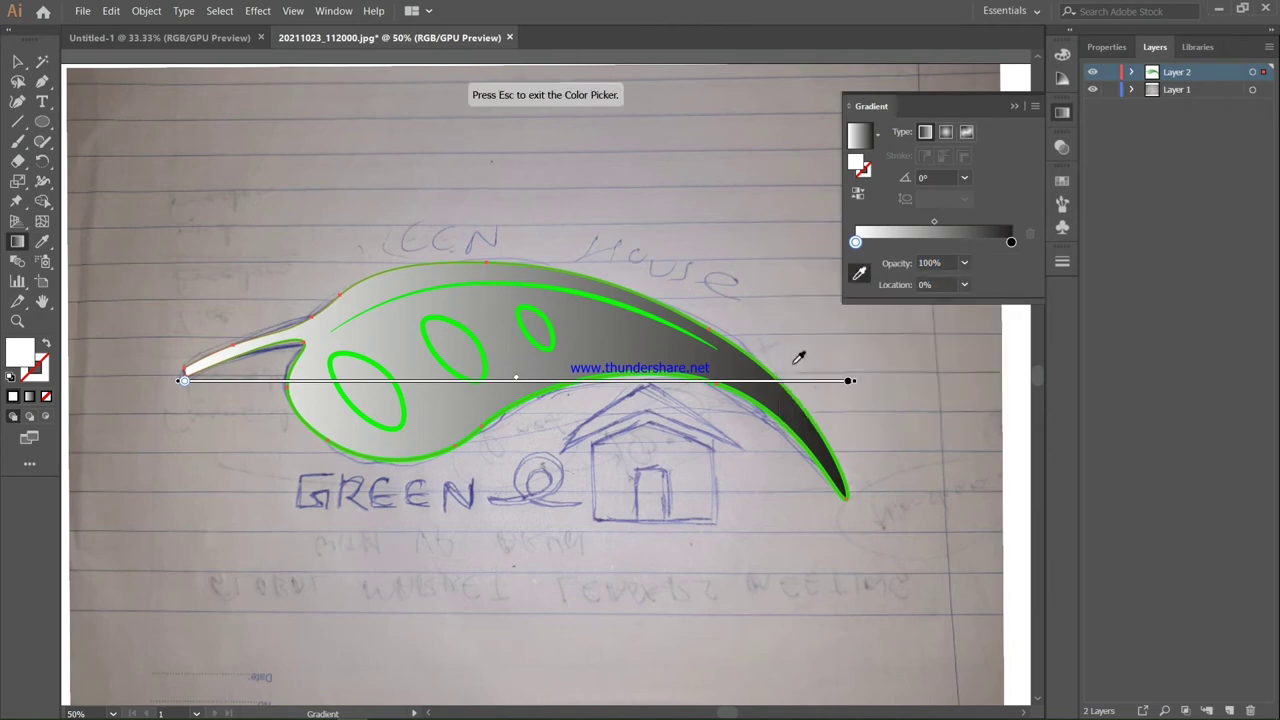
{"action": "left_click", "coordinate": [552, 321]}
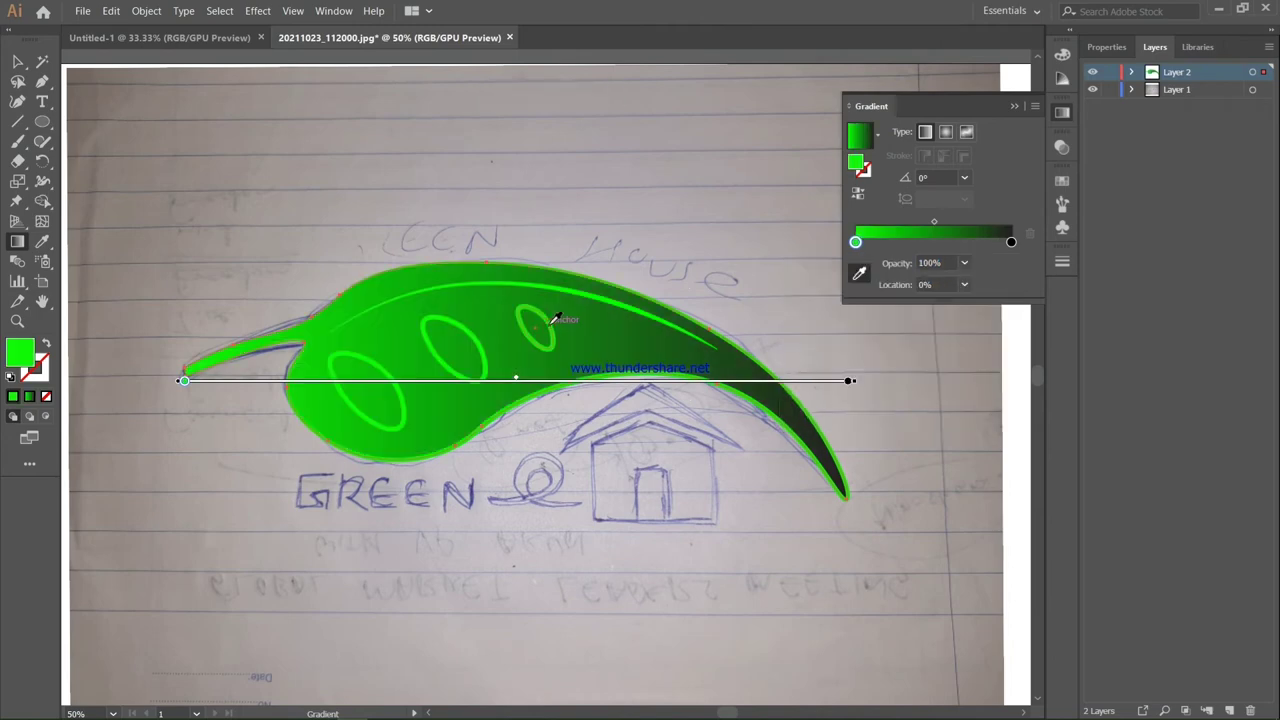
{"action": "key", "text": "v"}
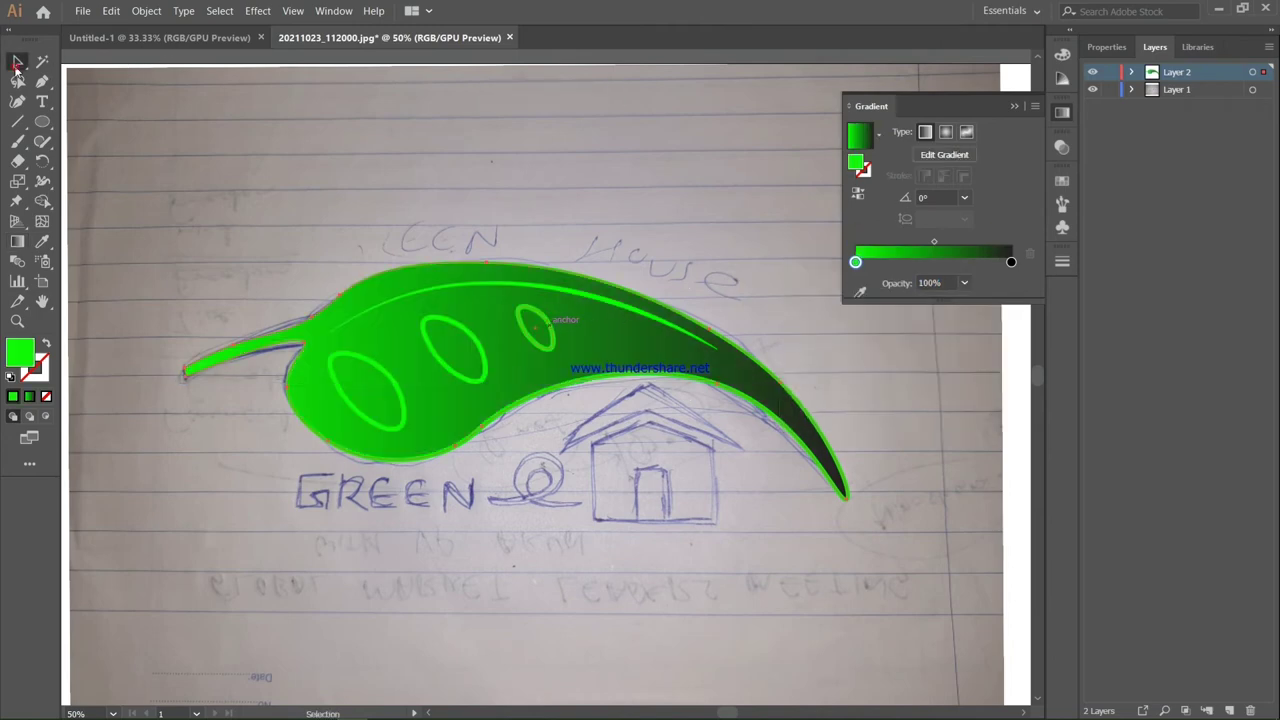
Drag the light green stop to the gradient's right end so the tip is brightest.
{"action": "left_click", "coordinate": [100, 90]}
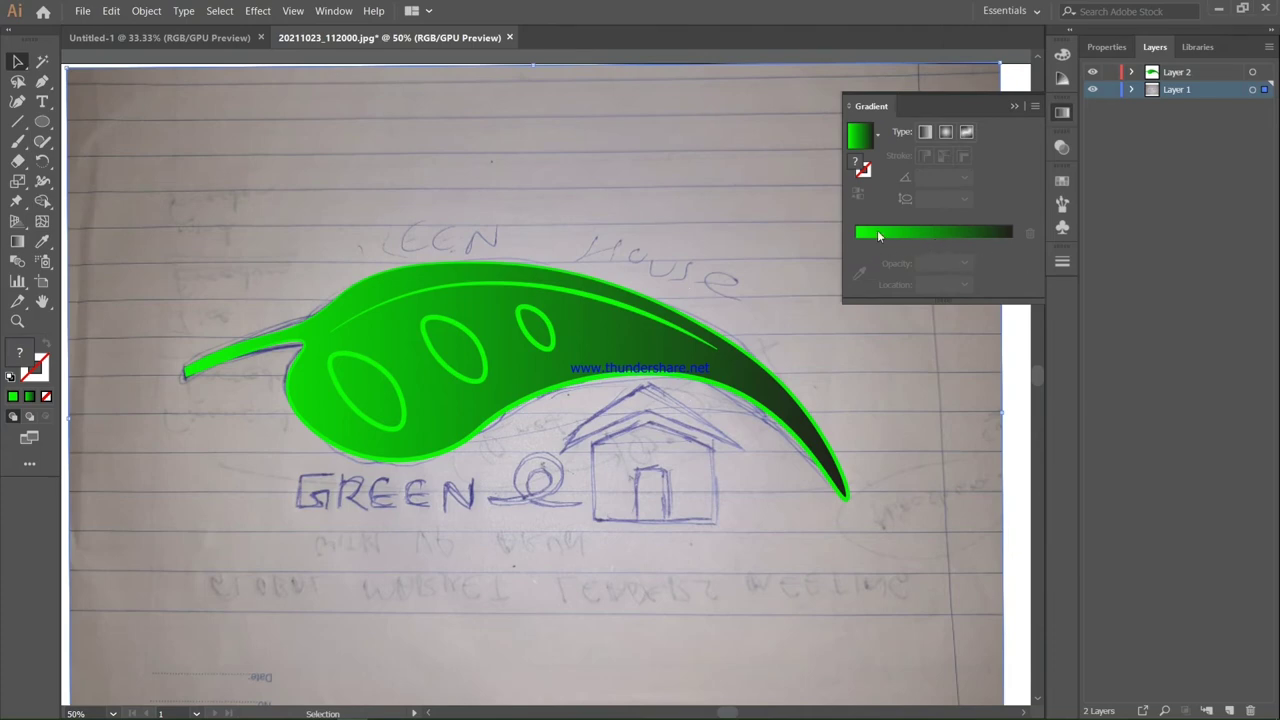
{"action": "left_click", "coordinate": [878, 235]}
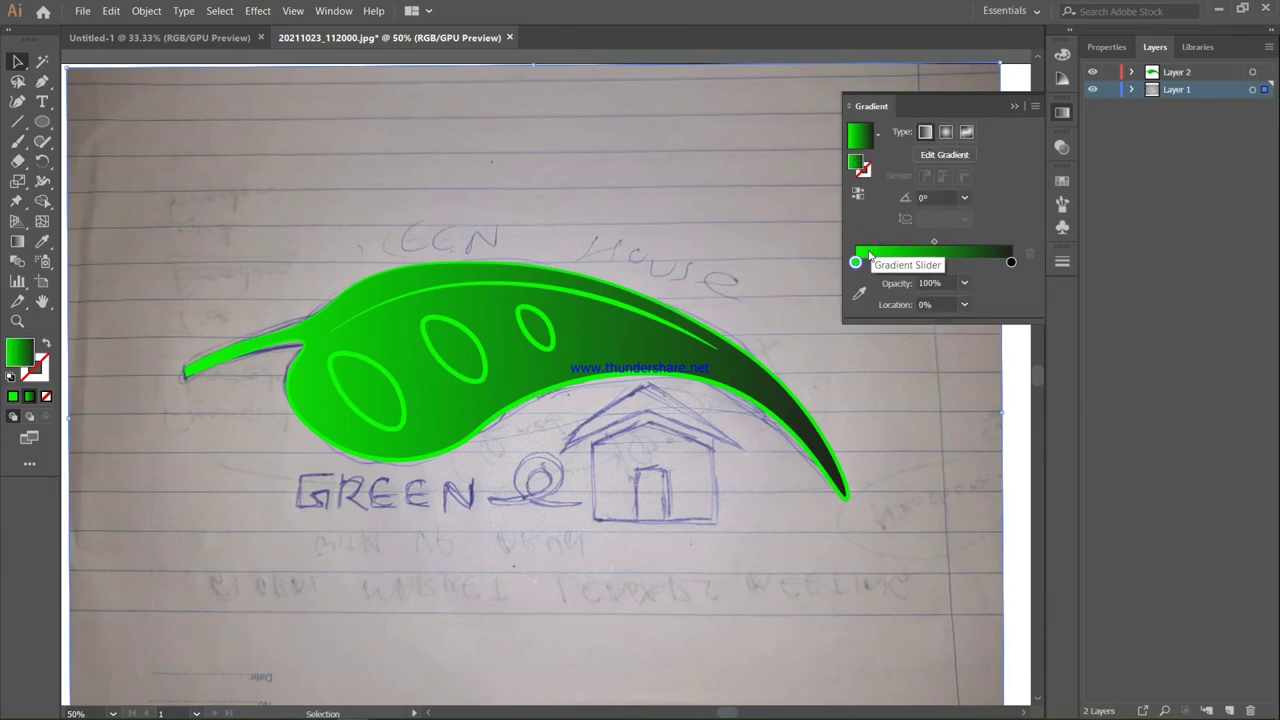
{"action": "left_click", "coordinate": [595, 288]}
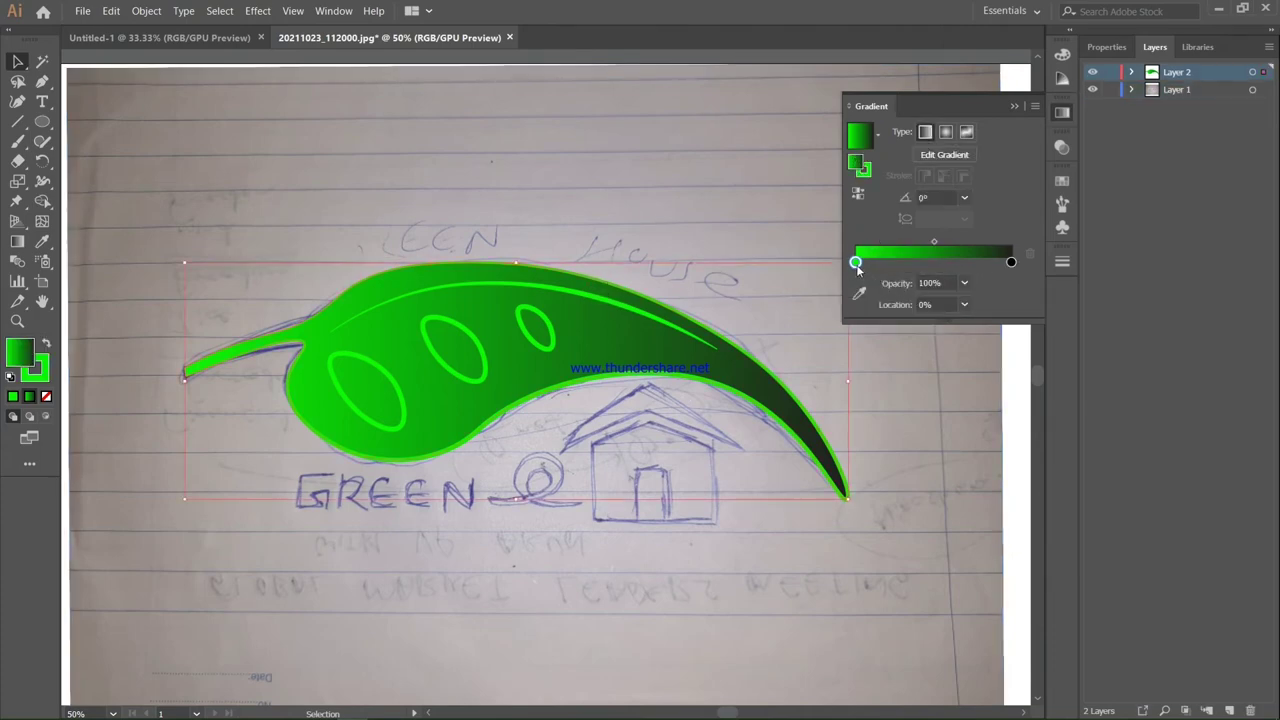
{"action": "mouse_move", "coordinate": [856, 263]}
{"action": "left_mouse_down"}
{"action": "mouse_move", "coordinate": [990, 262]}
{"action": "mouse_move", "coordinate": [855, 262]}
{"action": "left_mouse_up"}
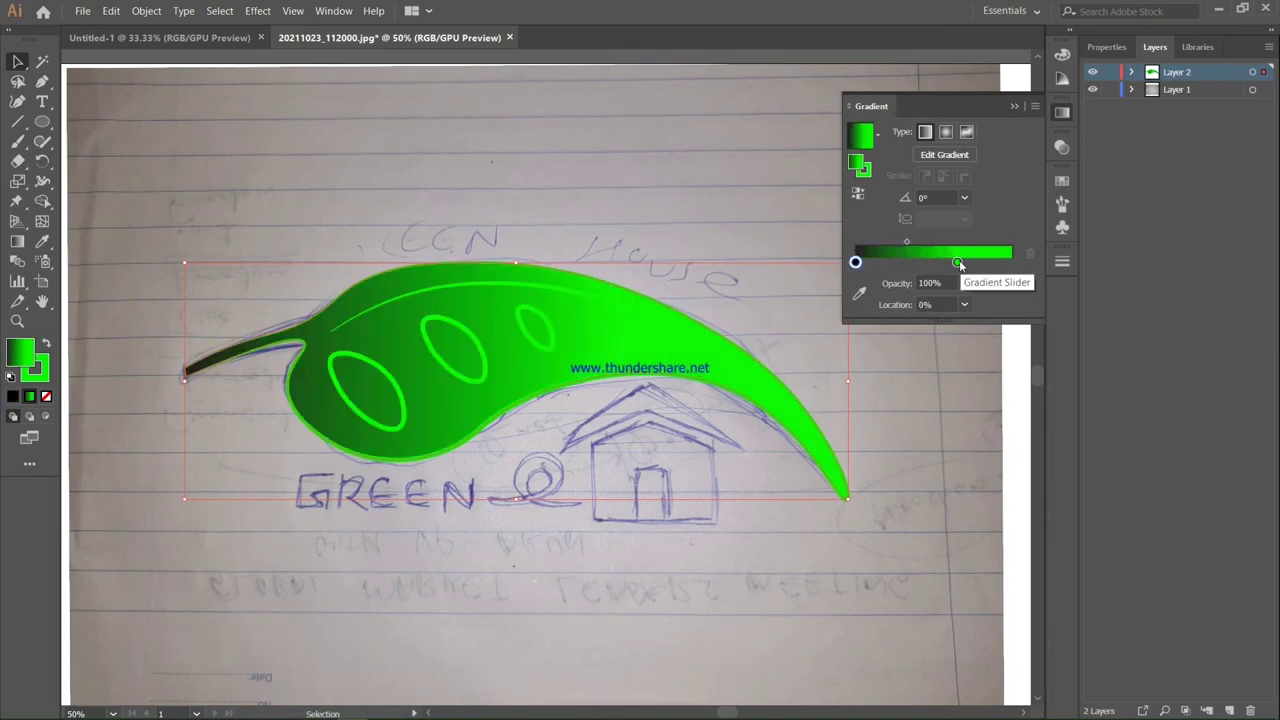
{"action": "left_click_drag", "start_coordinate": [958, 264], "coordinate": [1020, 263]}
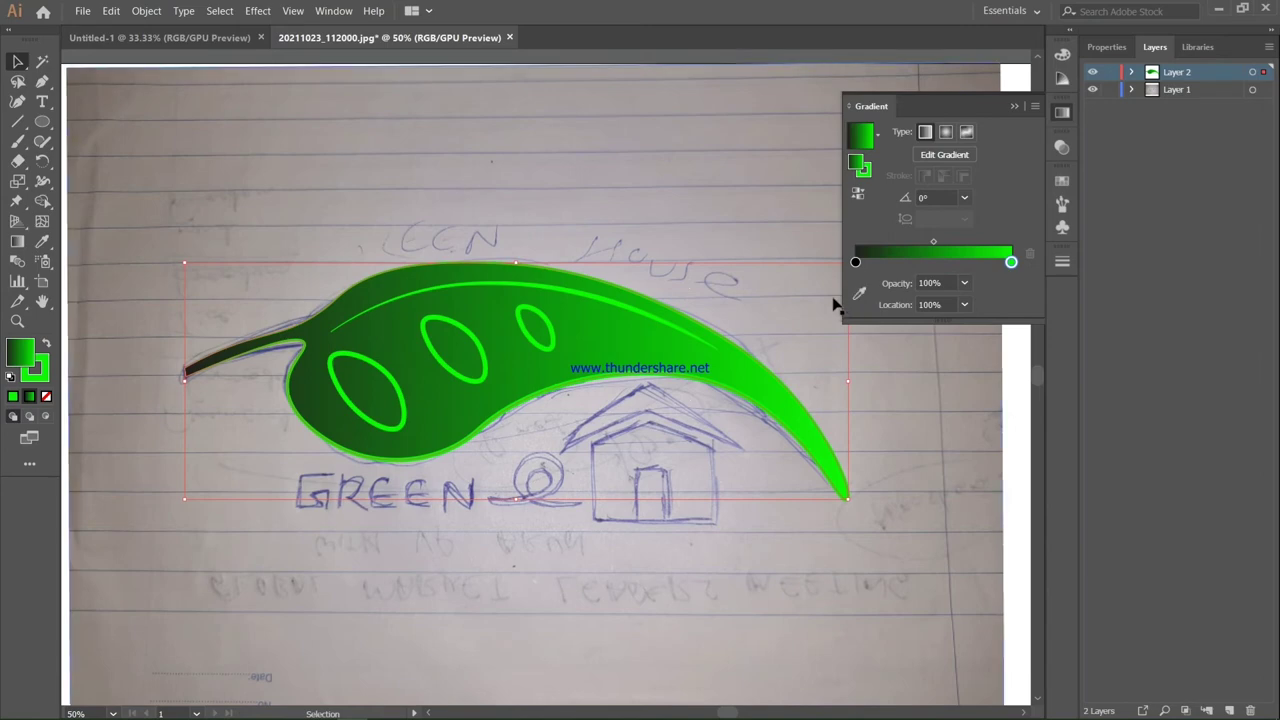
{"action": "left_click", "coordinate": [1022, 108]}
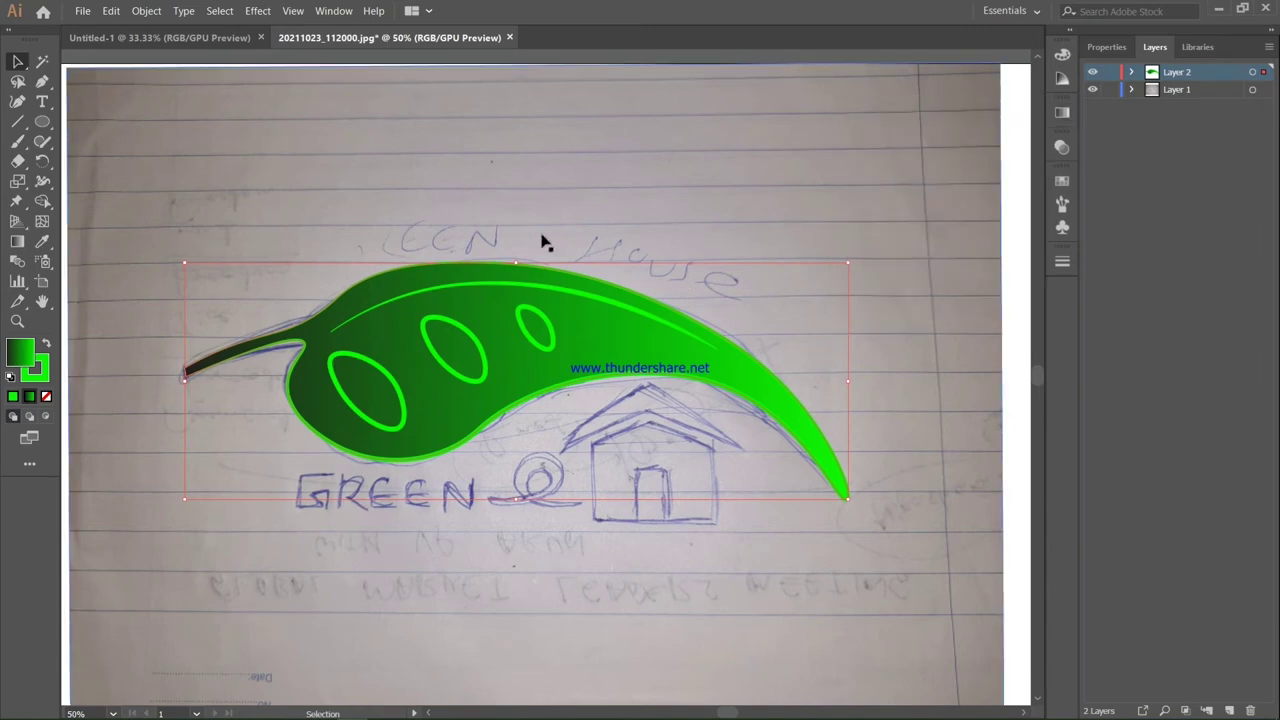
Toggle the sketch's visibility to check, then add Layer 3 above the leaf's Layer 2.
{"action": "left_click", "coordinate": [717, 163]}
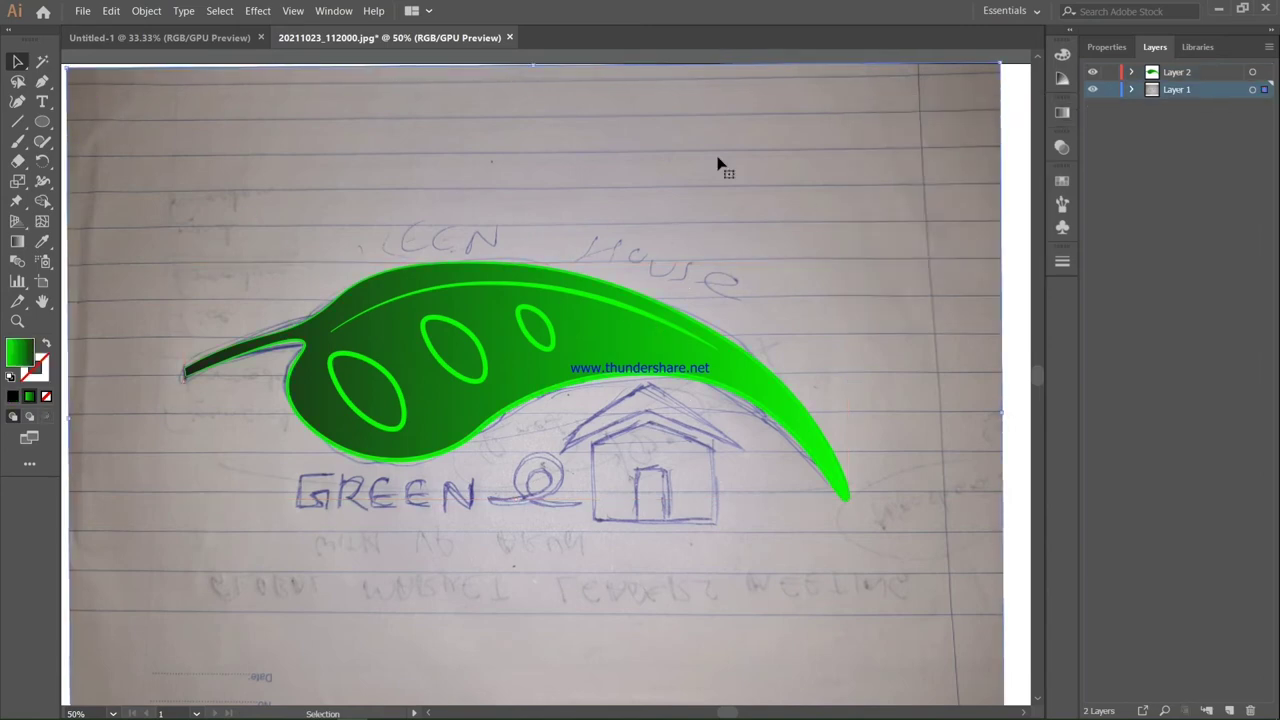
{"action": "left_click", "coordinate": [1091, 89]}
{"action": "scroll", "coordinate": [797, 290], "scroll_direction": "down", "scroll_amount": 2}
{"action": "scroll", "coordinate": [801, 289], "scroll_direction": "up", "scroll_amount": 3}
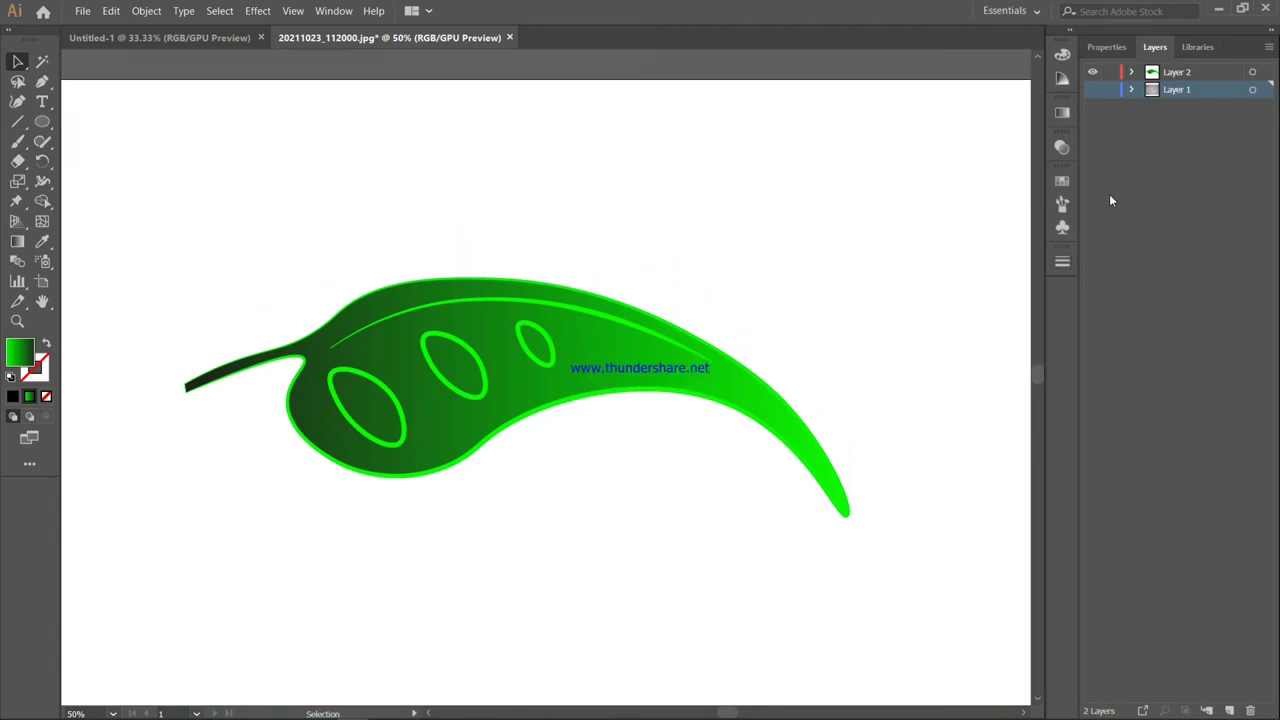
{"action": "left_click", "coordinate": [1093, 93]}
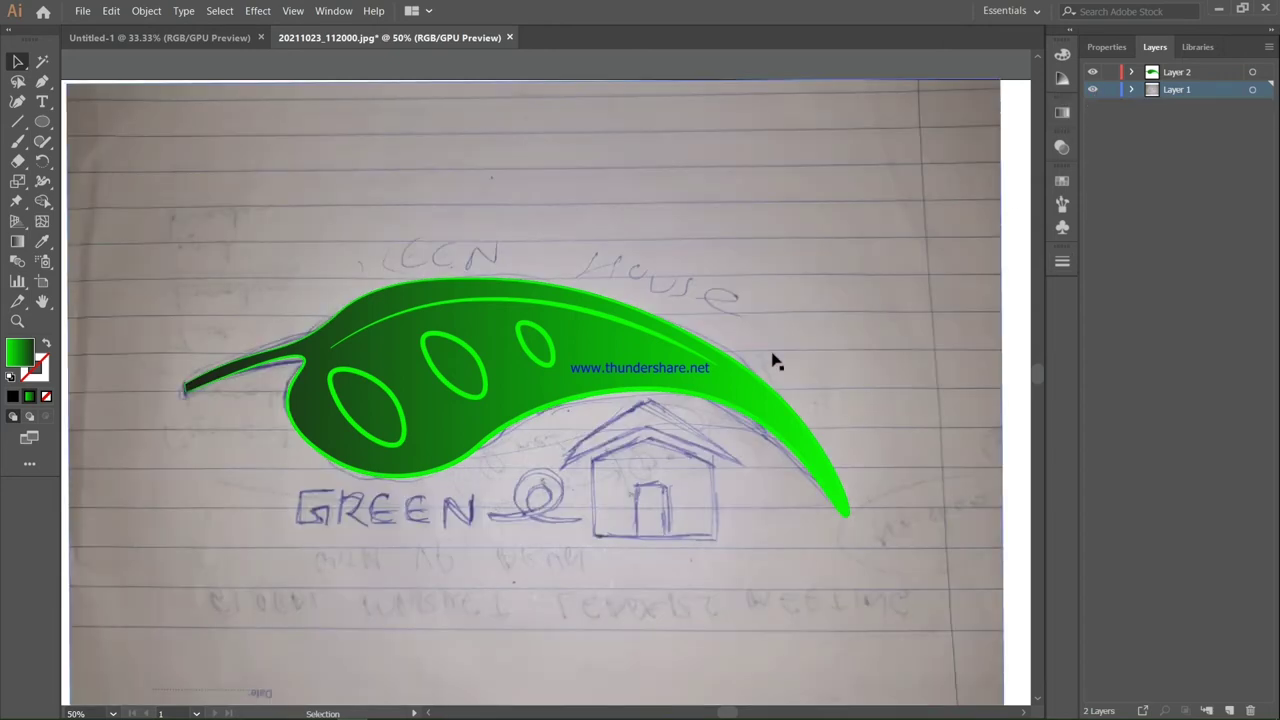
{"action": "left_click", "coordinate": [1188, 72]}
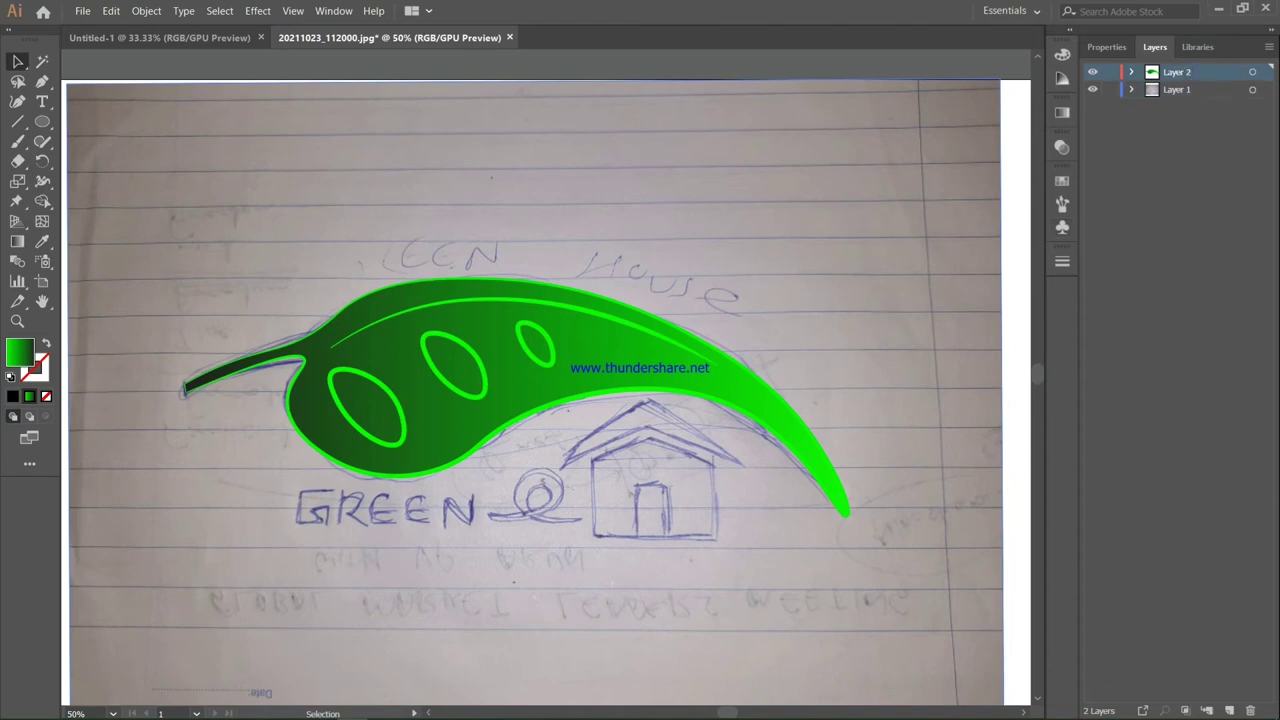
{"action": "left_click", "coordinate": [1229, 709]}
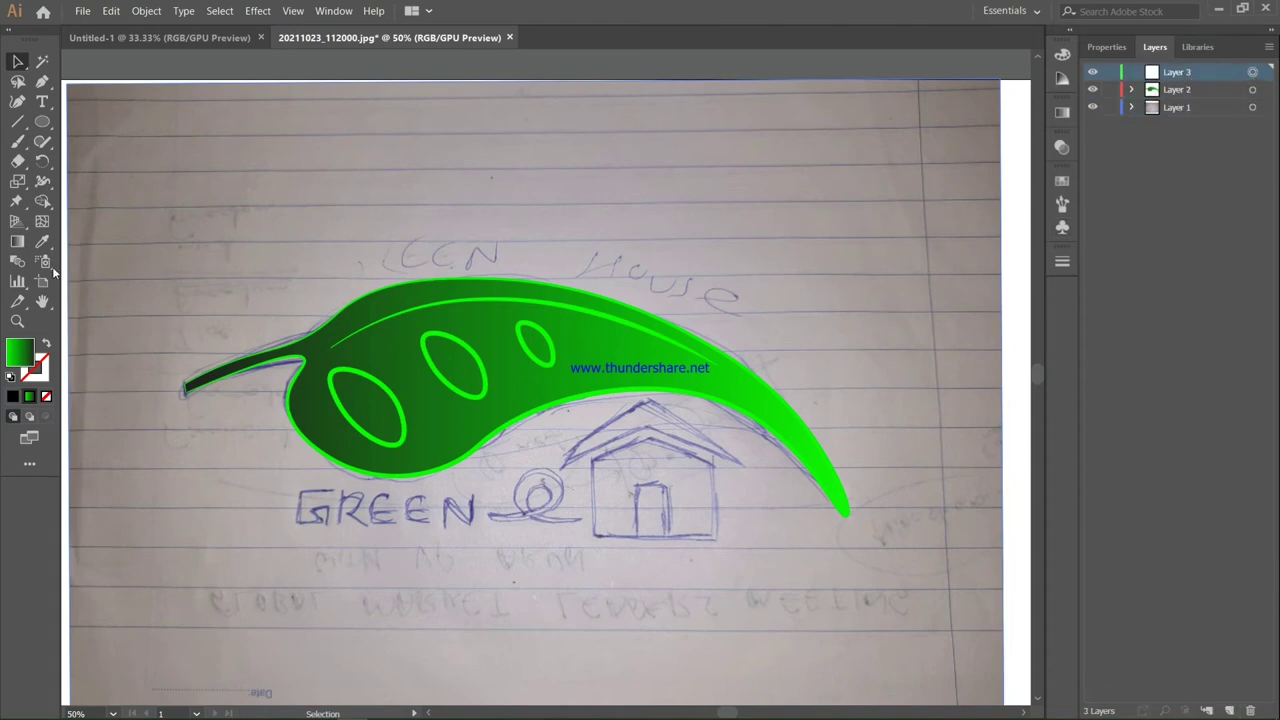
Trace the roof as a closed chevron from its left corner, apex, right corner and inner notch.
{"action": "left_click", "coordinate": [42, 81]}
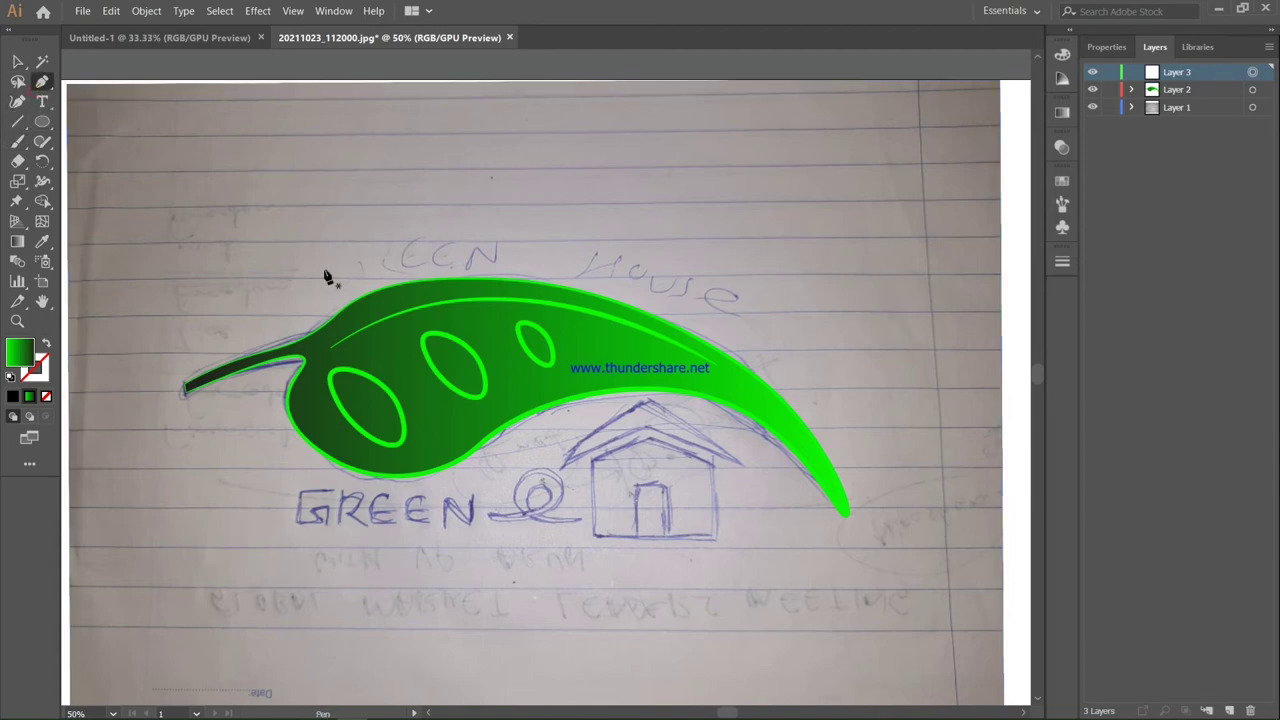
{"action": "left_click", "coordinate": [563, 465]}
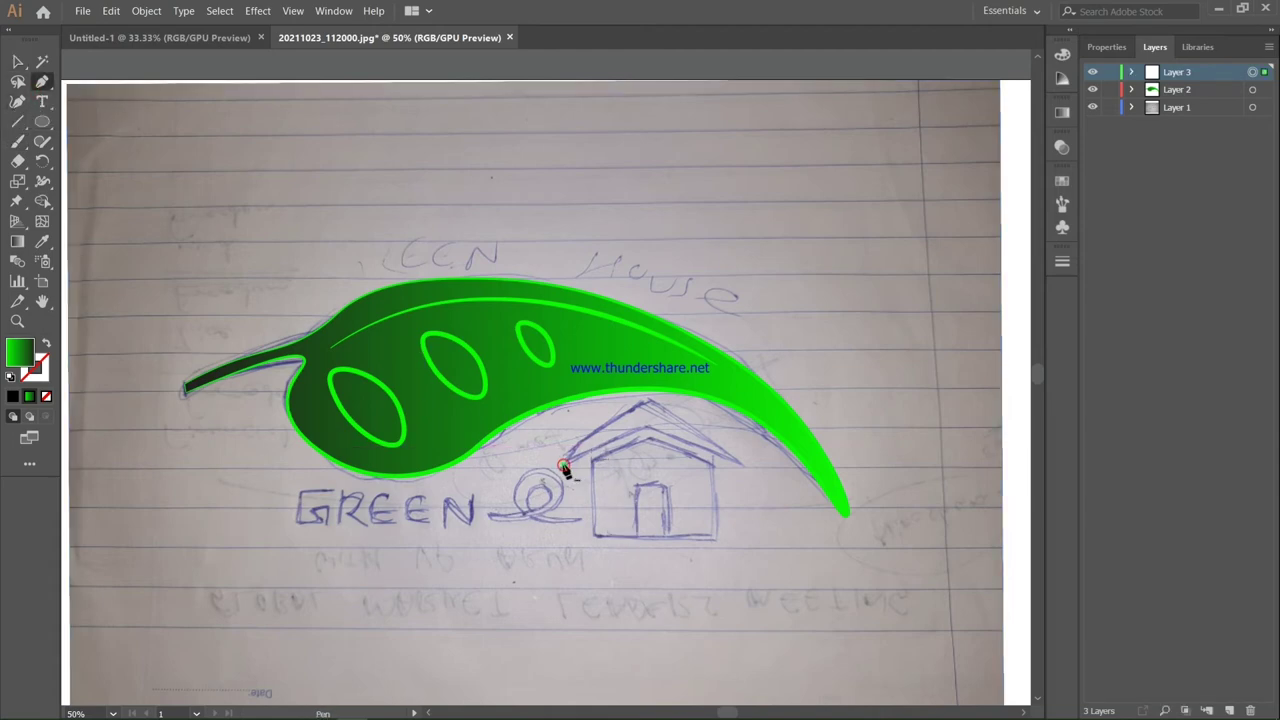
{"action": "left_click", "coordinate": [648, 405]}
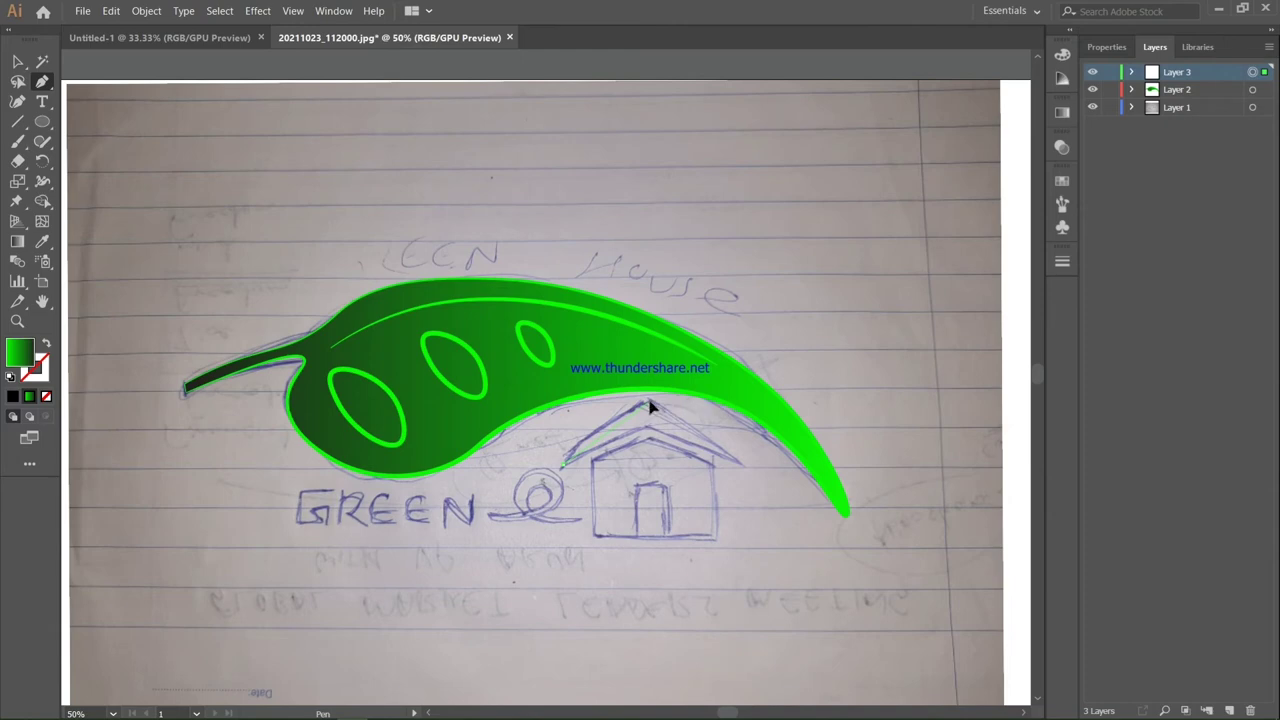
{"action": "left_click", "coordinate": [742, 466]}
{"action": "left_click", "coordinate": [563, 465]}
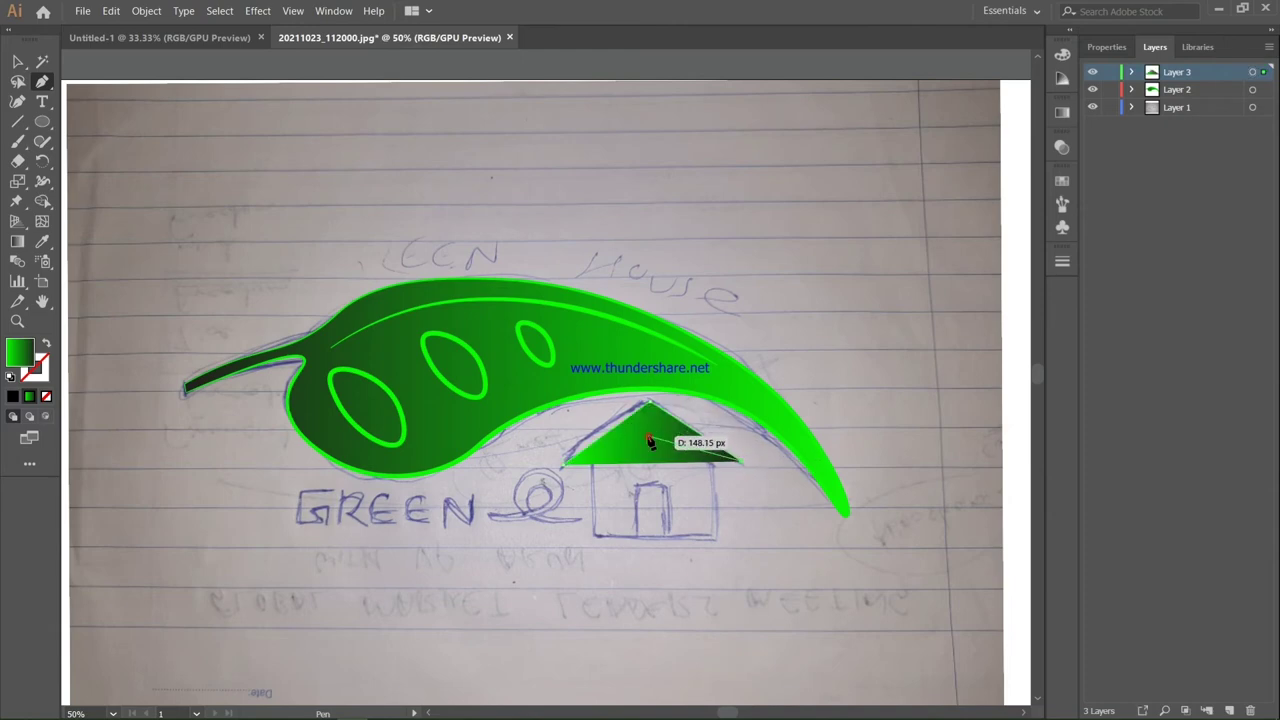
{"action": "left_click", "coordinate": [650, 441]}
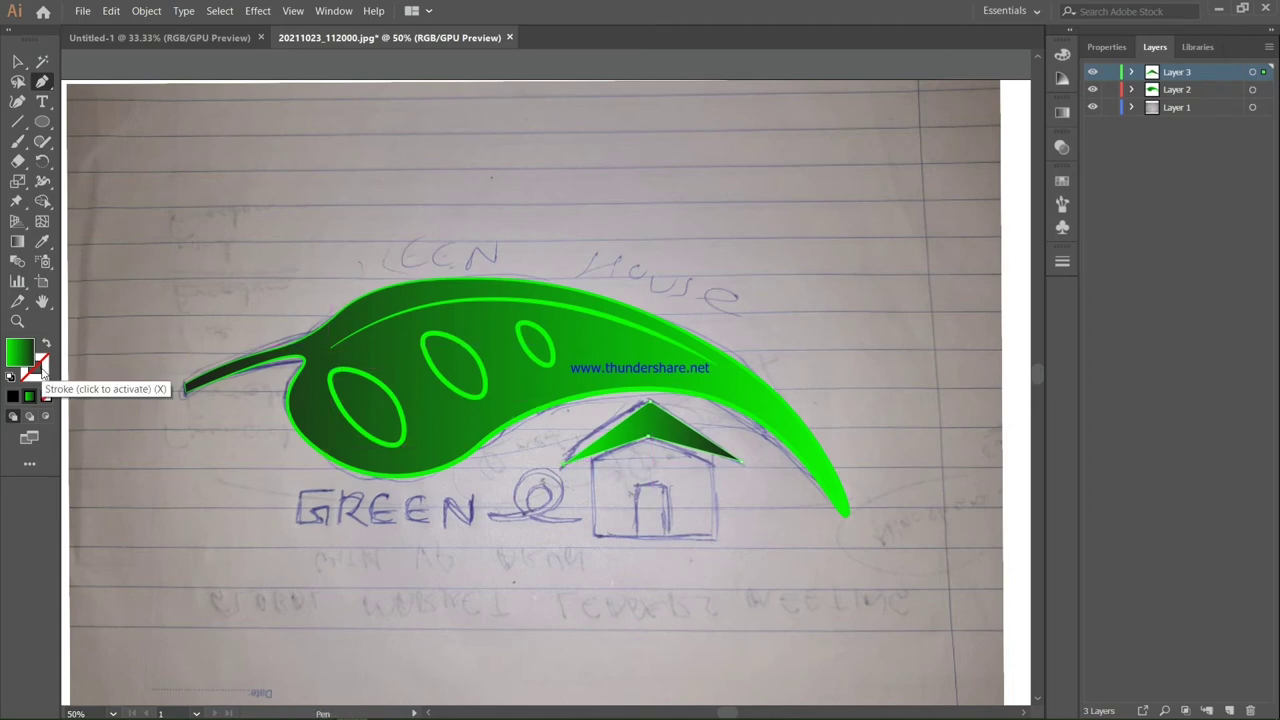
Make the roof chevron's stroke bright green (00D615) using Color Guide and the spectrum.
{"action": "left_click", "coordinate": [40, 368]}
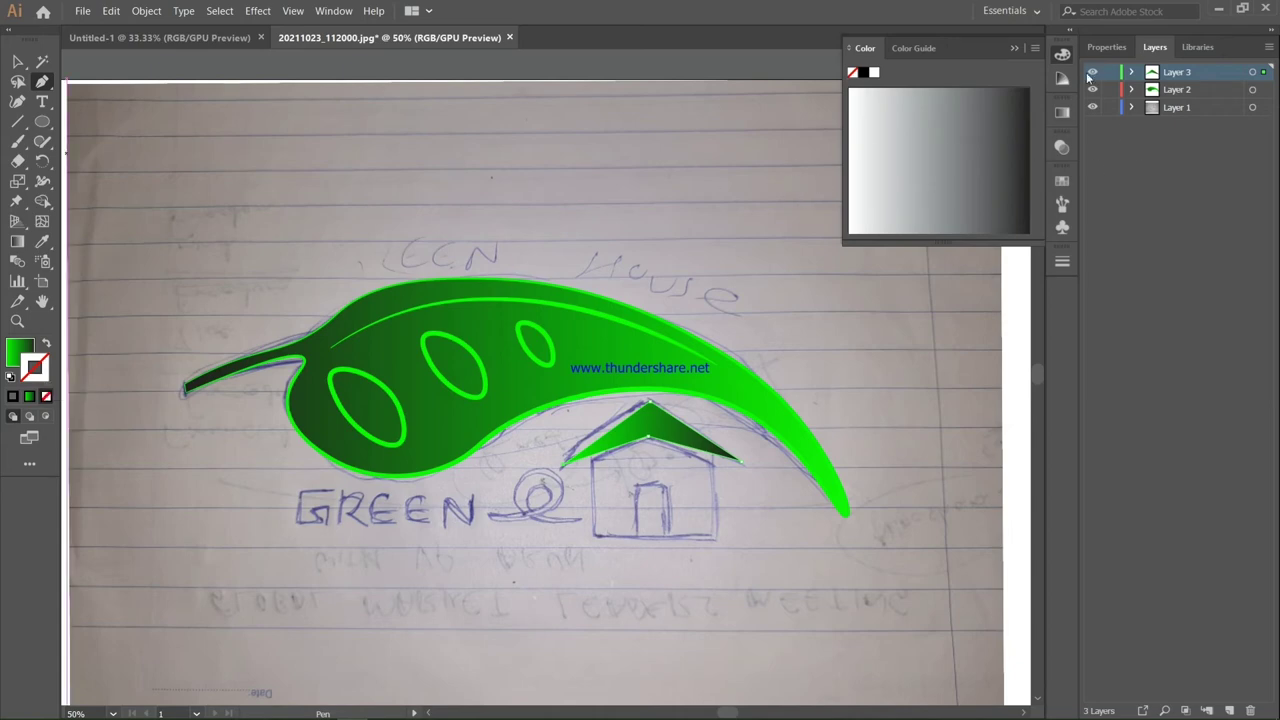
{"action": "left_click", "coordinate": [914, 48]}
{"action": "left_click", "coordinate": [862, 48]}
{"action": "left_click", "coordinate": [914, 48]}
{"action": "left_click", "coordinate": [967, 76]}
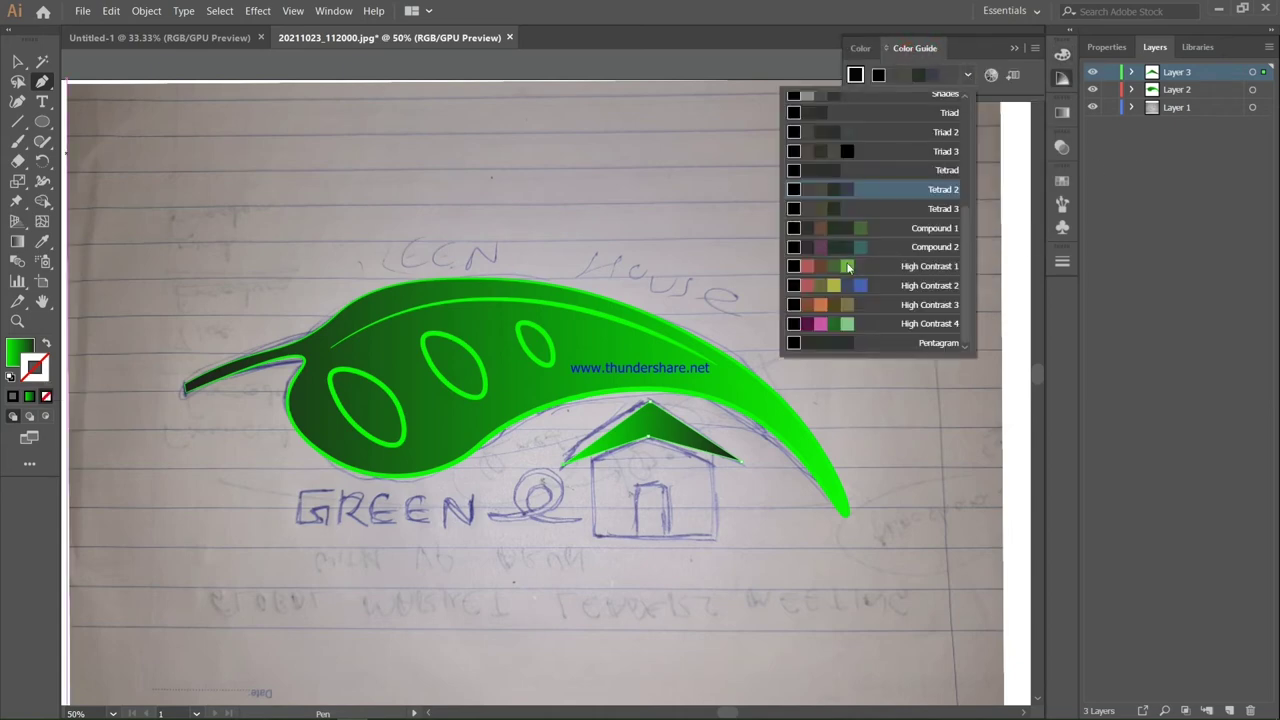
{"action": "left_click", "coordinate": [848, 267]}
{"action": "left_click", "coordinate": [933, 76]}
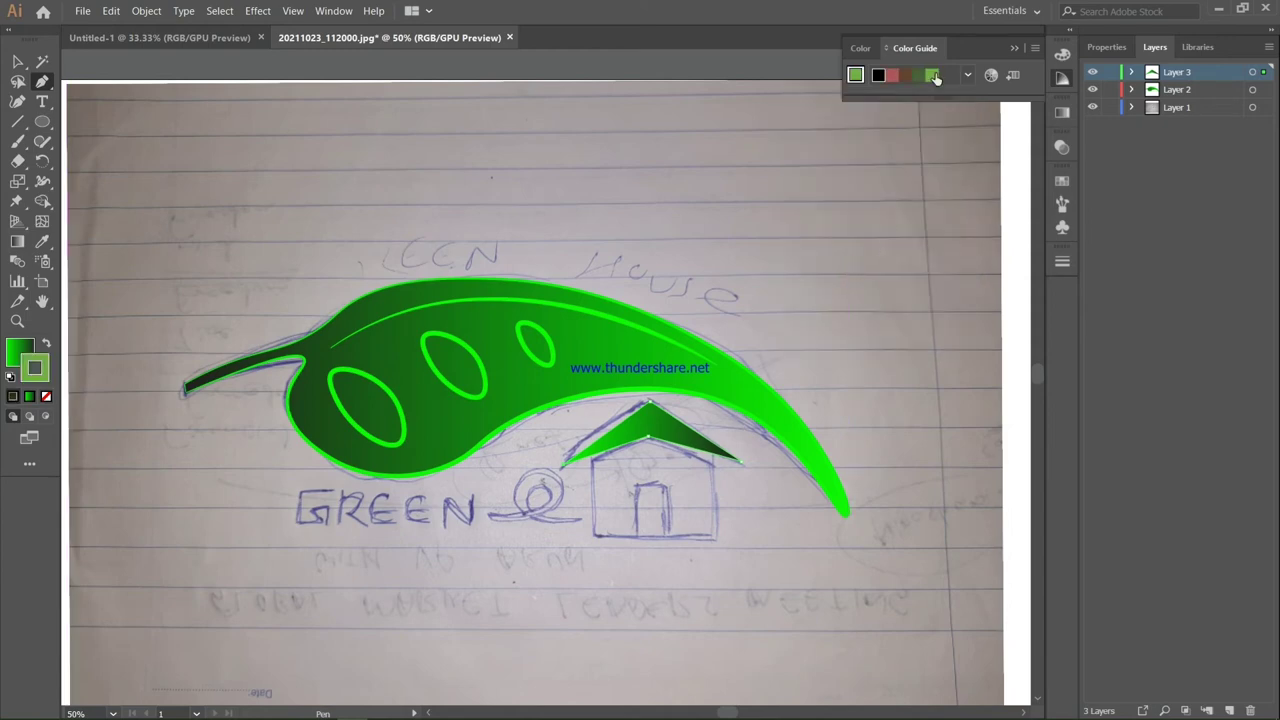
{"action": "left_click", "coordinate": [864, 48]}
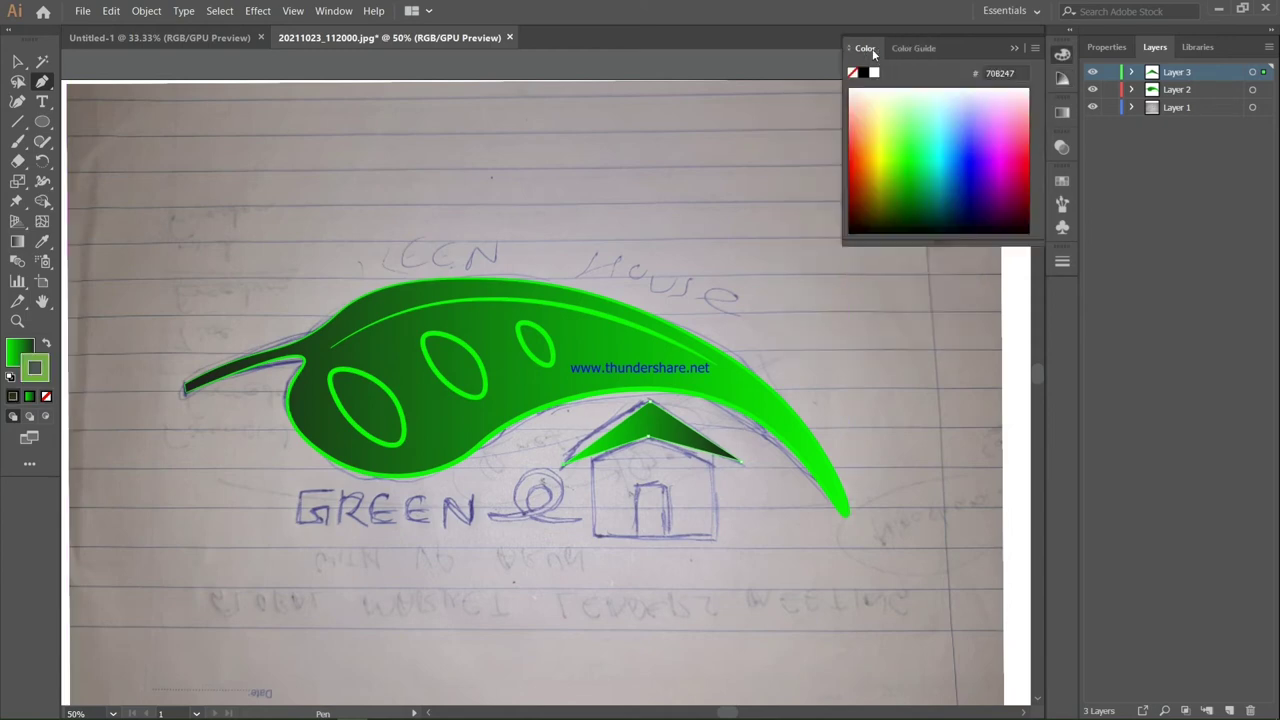
{"action": "left_click", "coordinate": [906, 171]}
{"action": "left_click", "coordinate": [917, 167]}
Set the roof chevron's fill to None.
{"action": "left_click", "coordinate": [15, 346]}
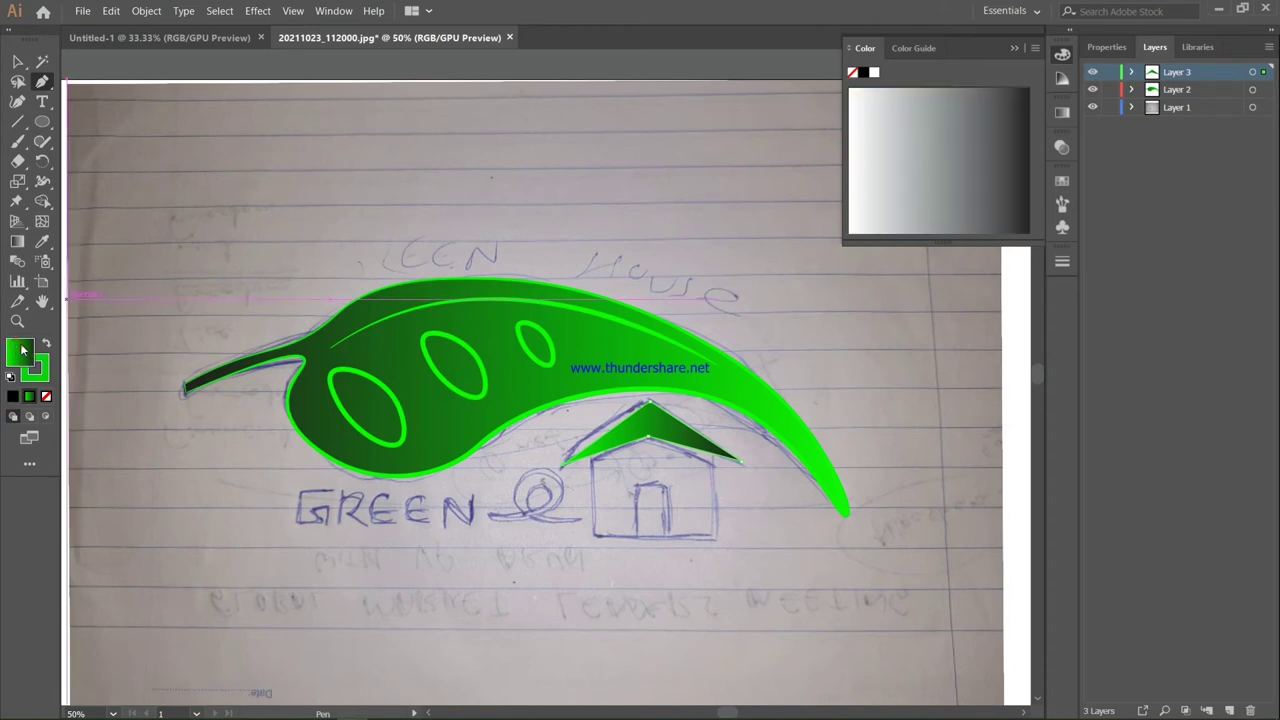
{"action": "left_click", "coordinate": [45, 396]}
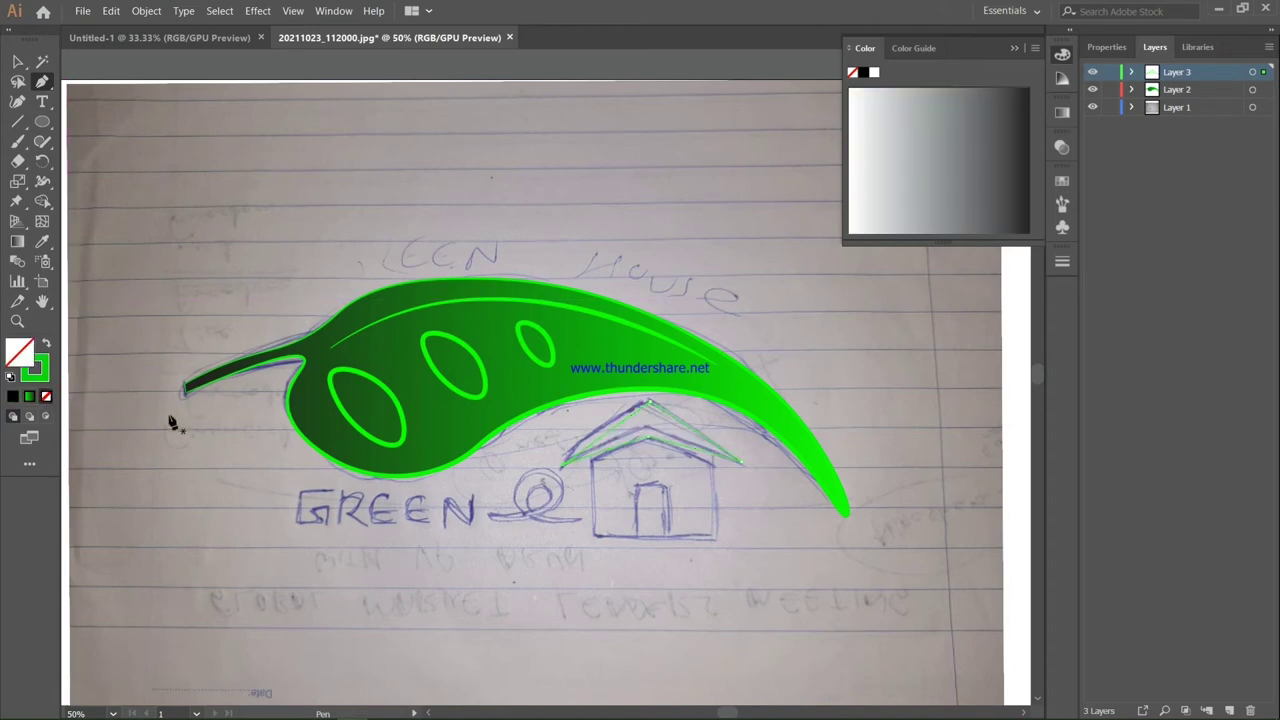
{"action": "left_click", "coordinate": [18, 61]}
{"action": "left_click", "coordinate": [122, 116]}
Set the roof chevron's green stroke weight to 7 pt in the Stroke panel.
{"action": "key", "text": "shift+x"}
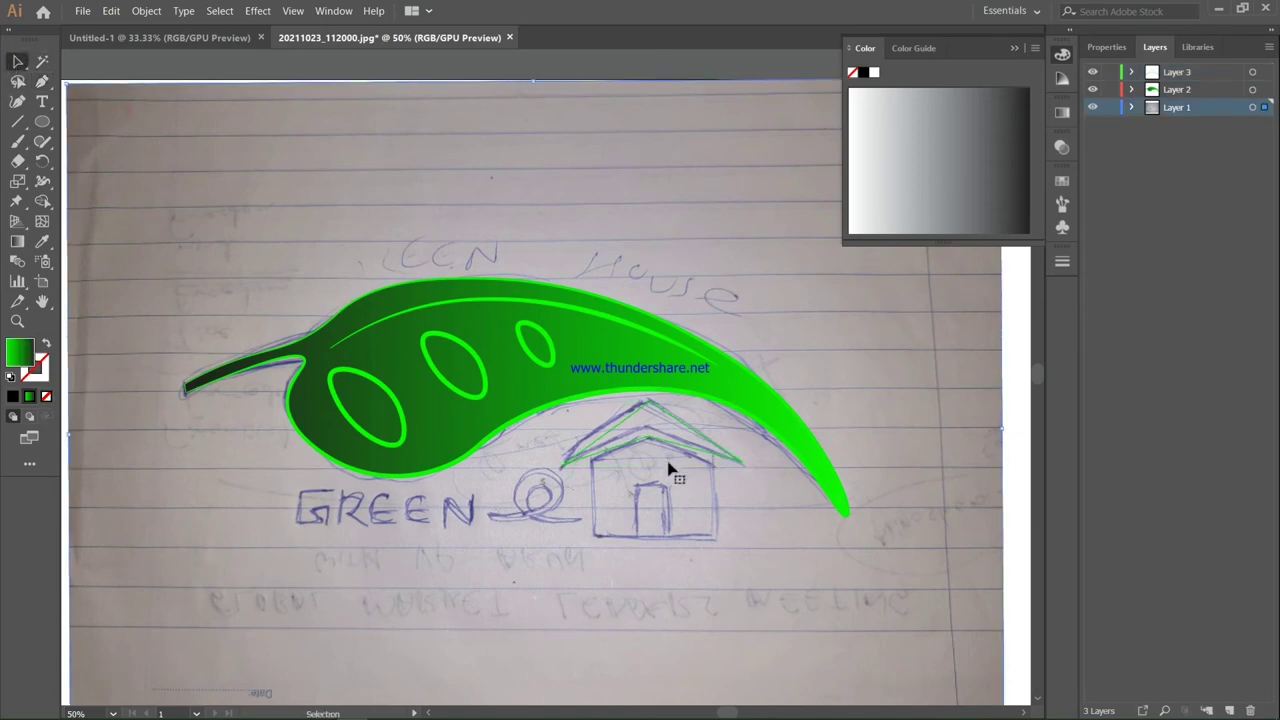
{"action": "scroll", "coordinate": [668, 466], "scroll_direction": "up", "scroll_amount": 1}
{"action": "left_click", "coordinate": [672, 463]}
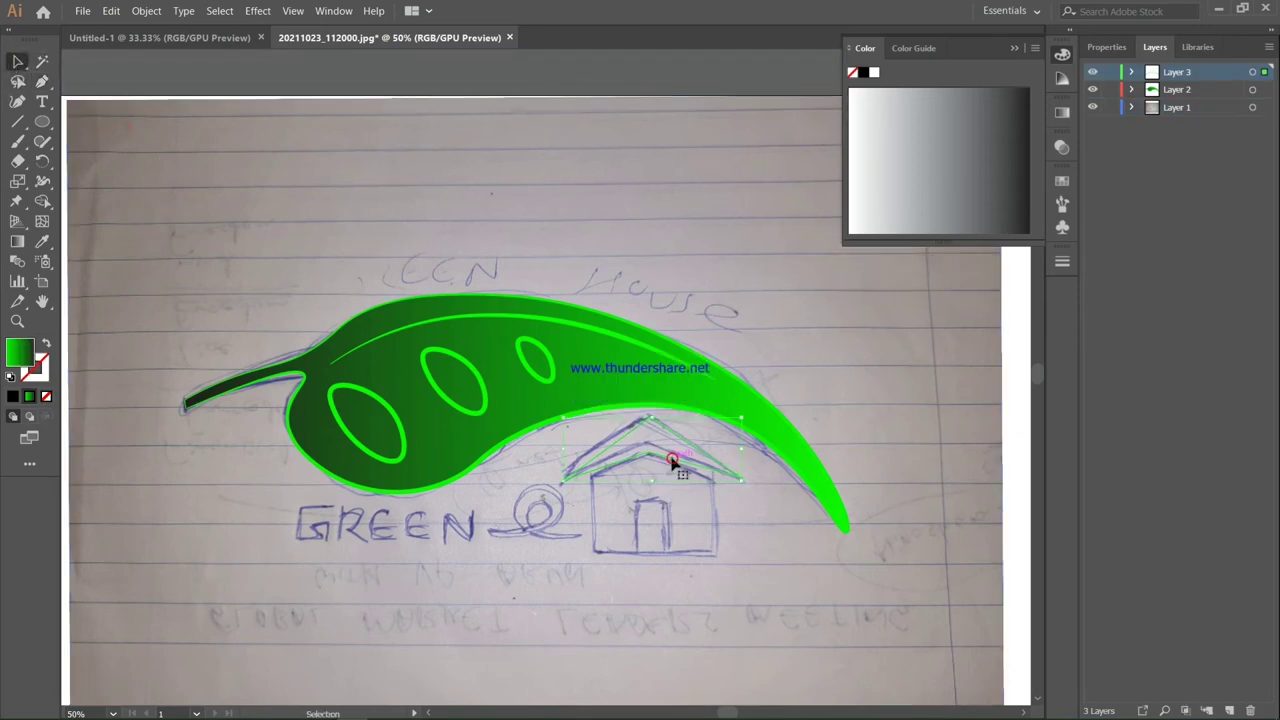
{"action": "key", "text": "shift+x"}
{"action": "left_click", "coordinate": [333, 10]}
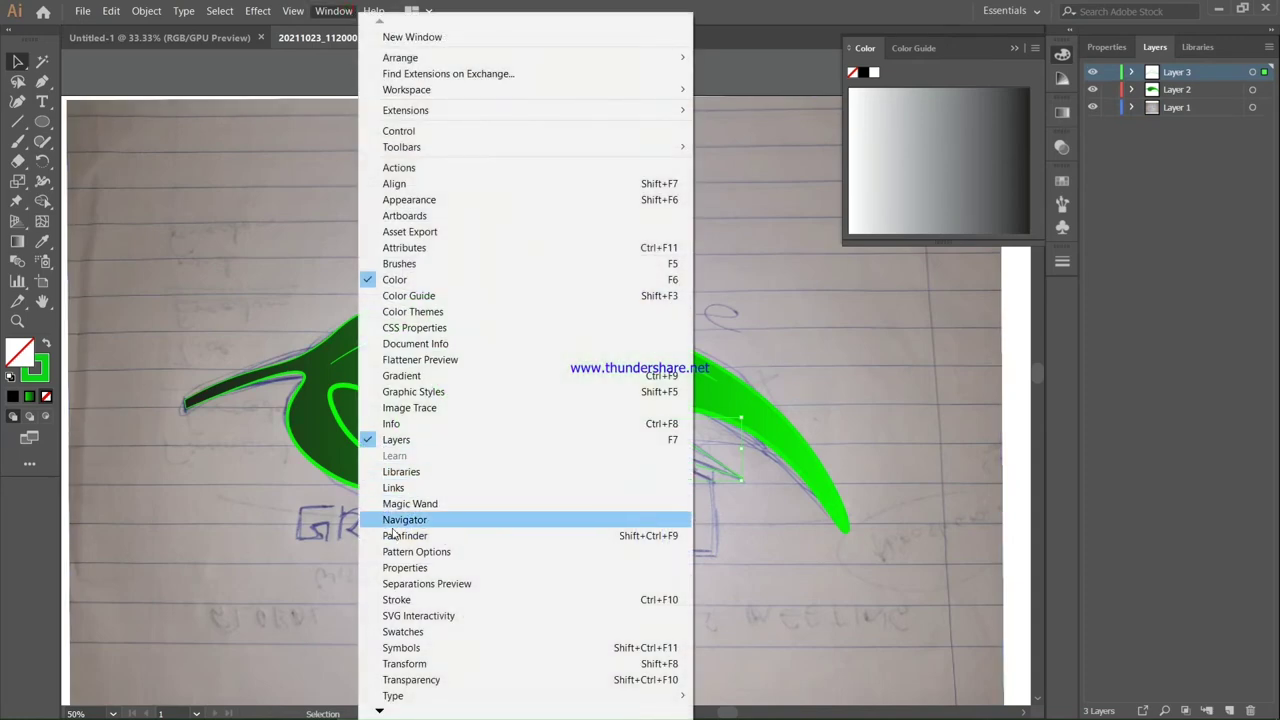
{"action": "left_click", "coordinate": [398, 599]}
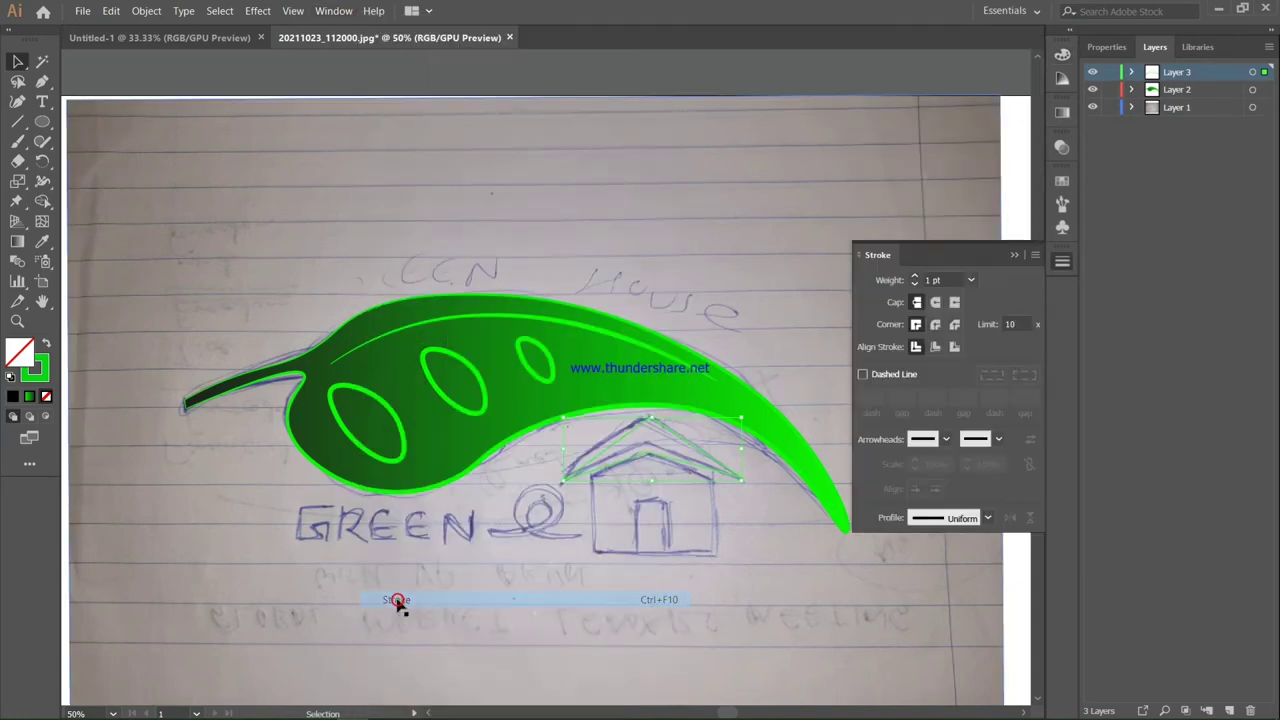
{"action": "left_click", "coordinate": [970, 280]}
{"action": "left_click", "coordinate": [984, 457]}
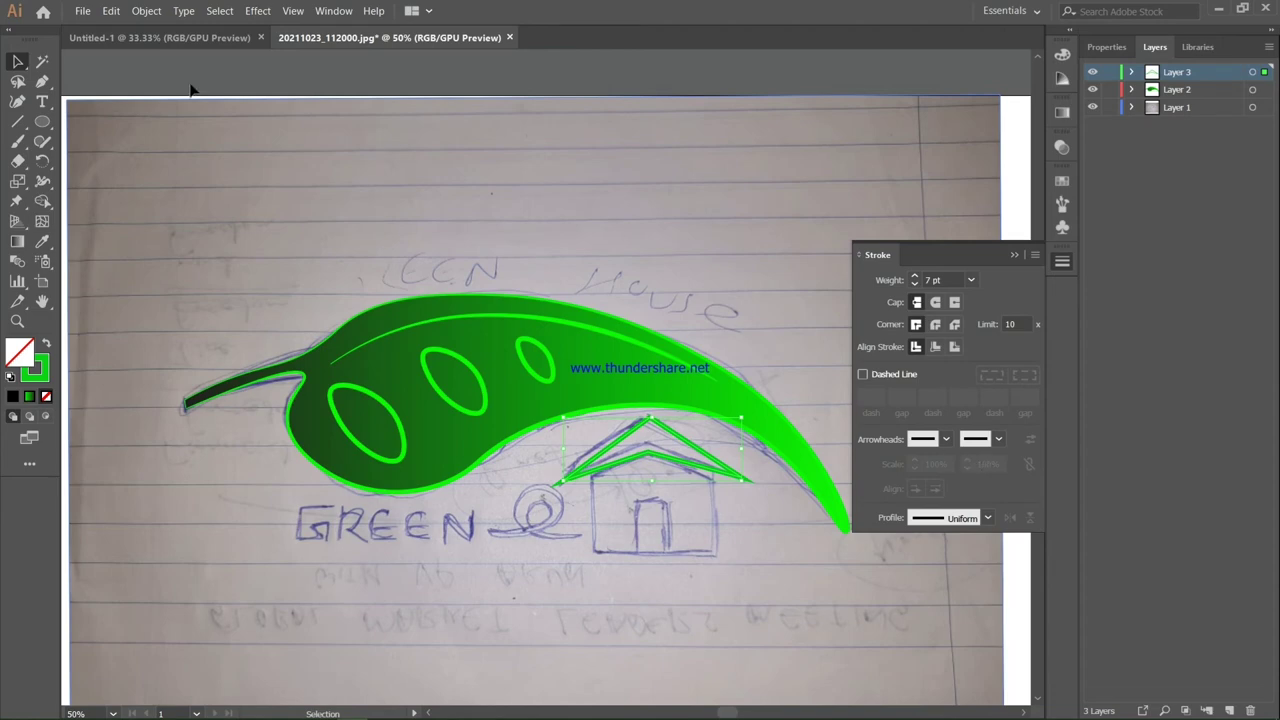
{"action": "left_click", "coordinate": [105, 56]}
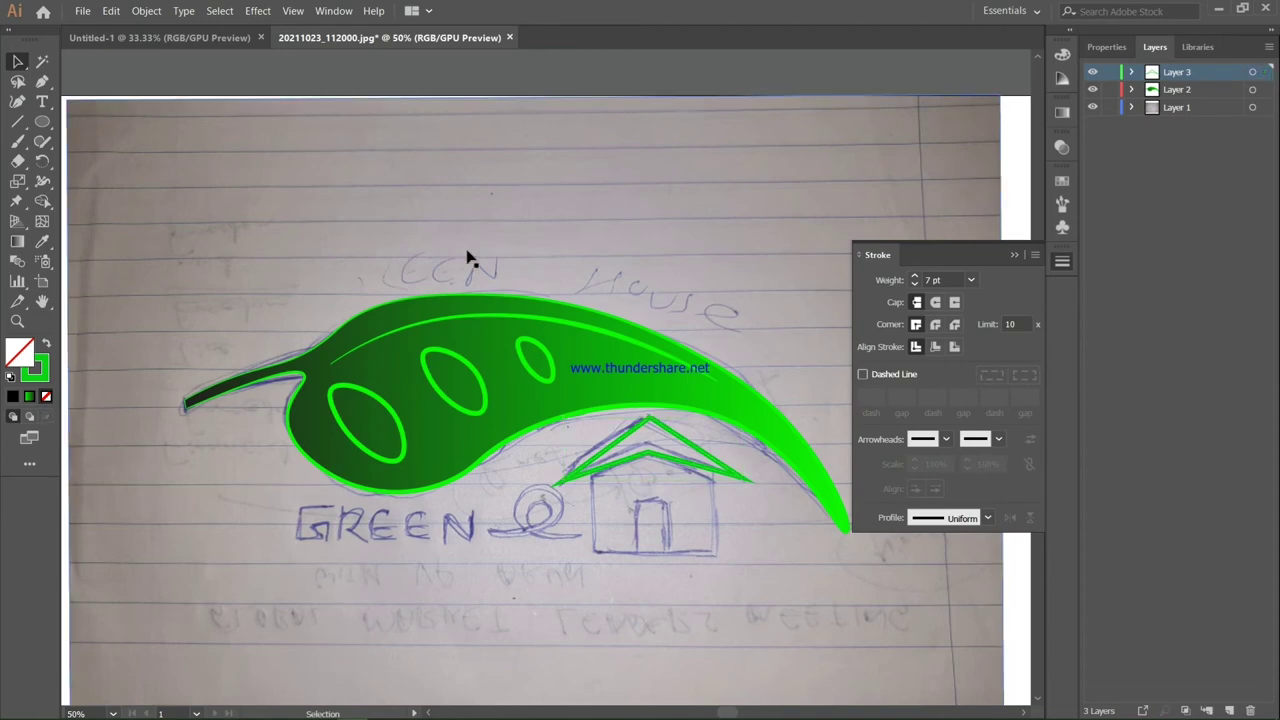
{"action": "left_click", "coordinate": [1003, 254]}
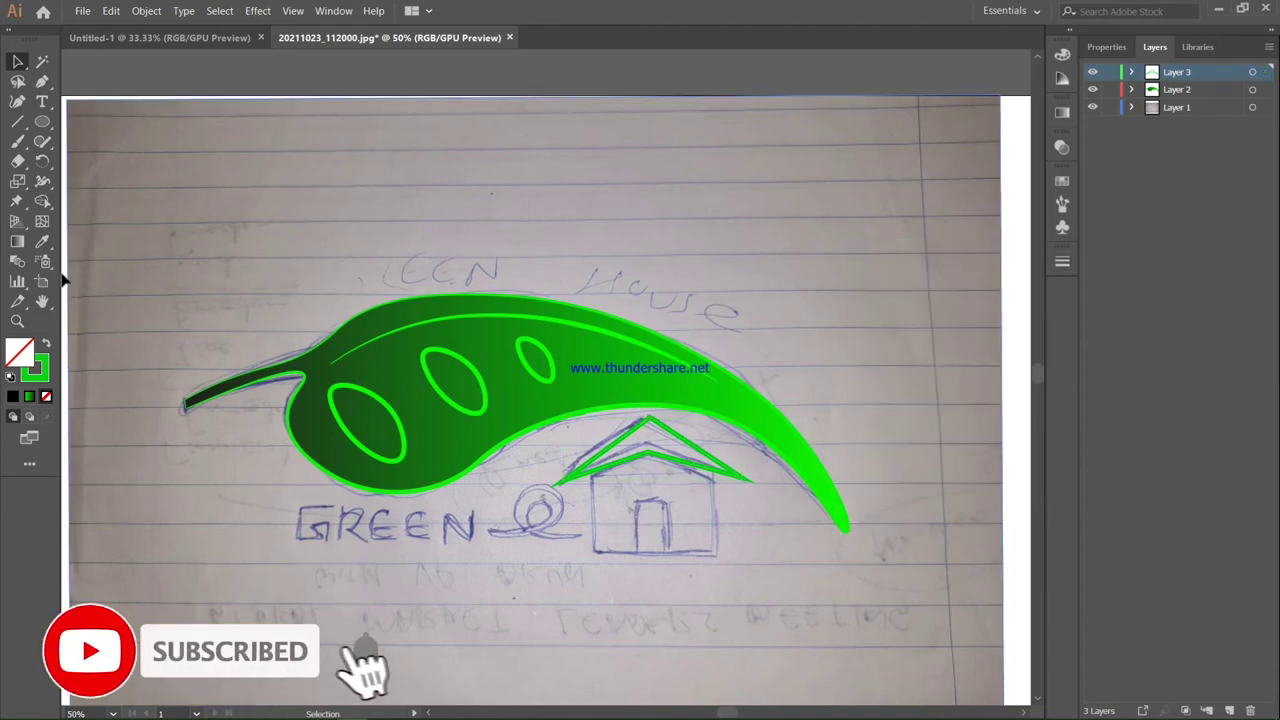
Pen-trace the house walls, door and inner roof, then hide the sketch layer.
{"action": "left_click", "coordinate": [42, 81]}
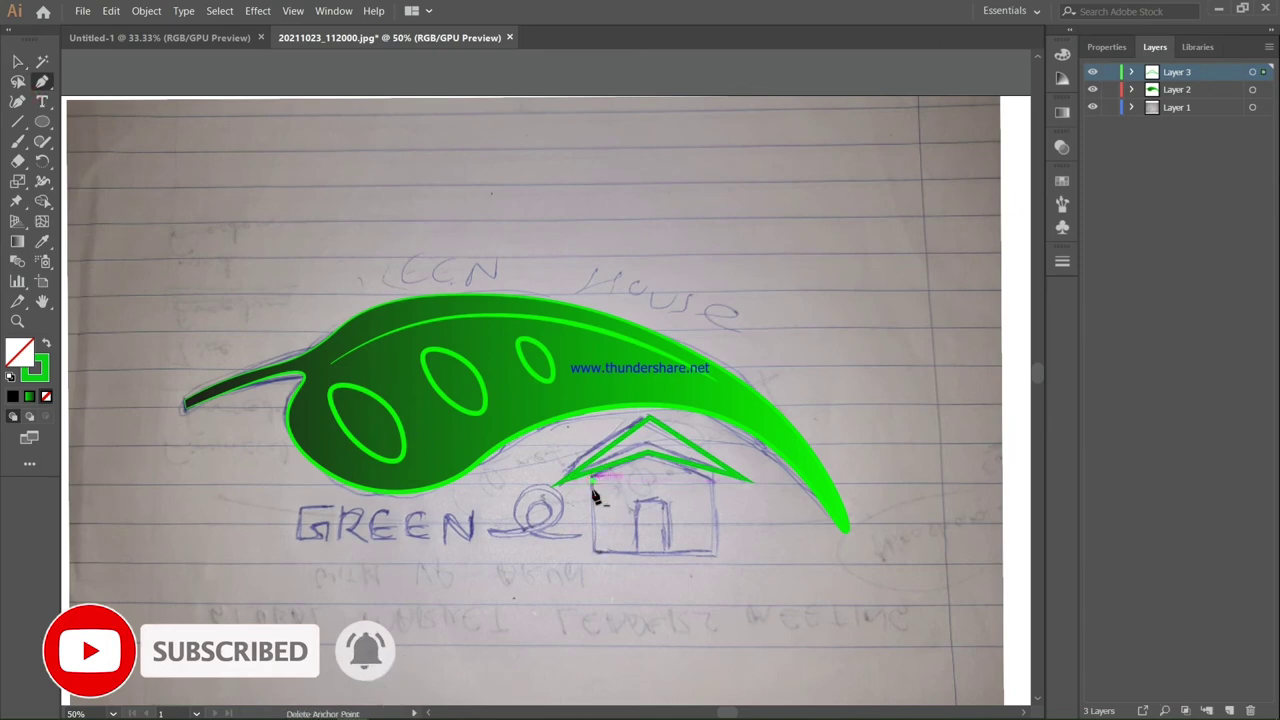
{"action": "left_click", "coordinate": [596, 552]}
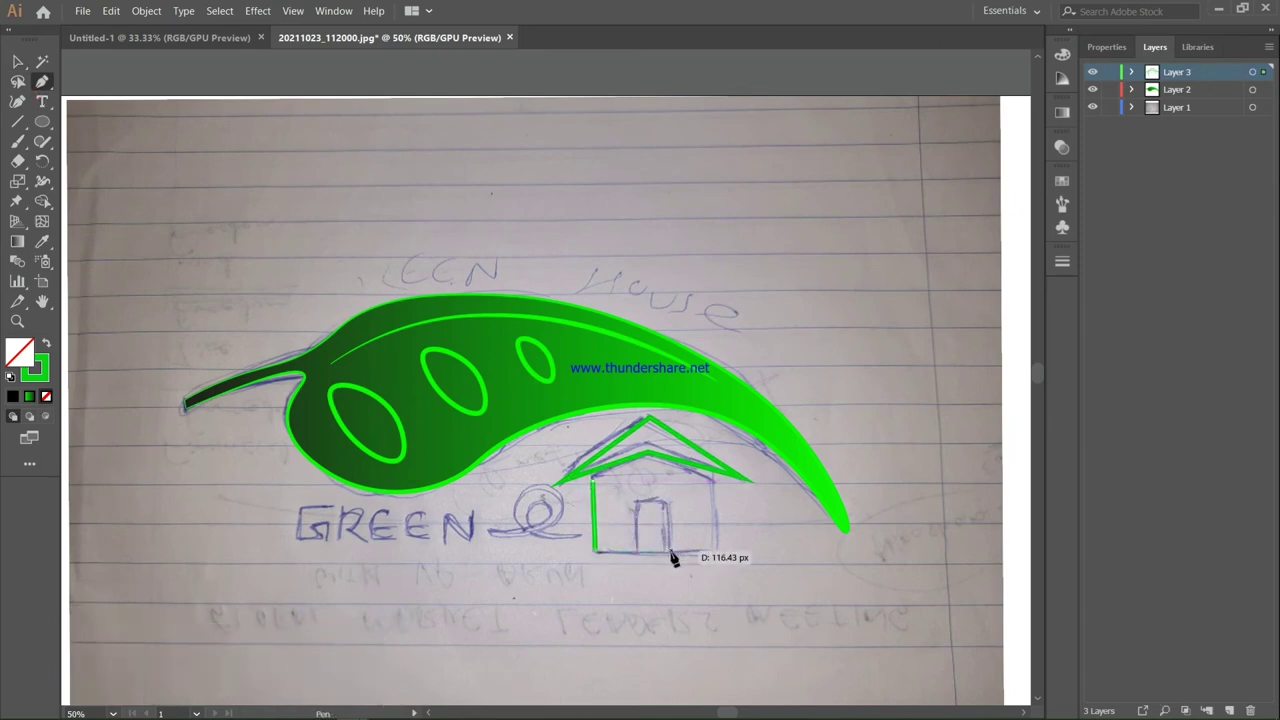
{"action": "left_click", "coordinate": [635, 551]}
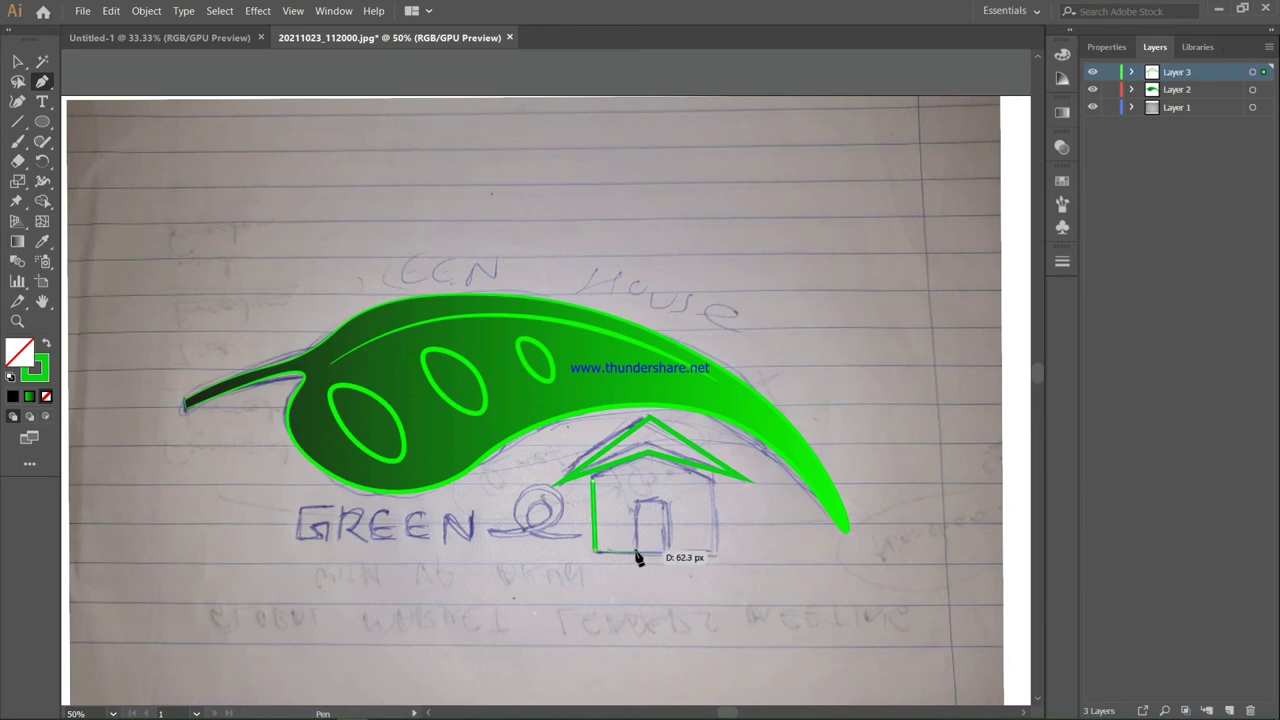
{"action": "left_click", "coordinate": [636, 501]}
{"action": "left_click", "coordinate": [666, 502]}
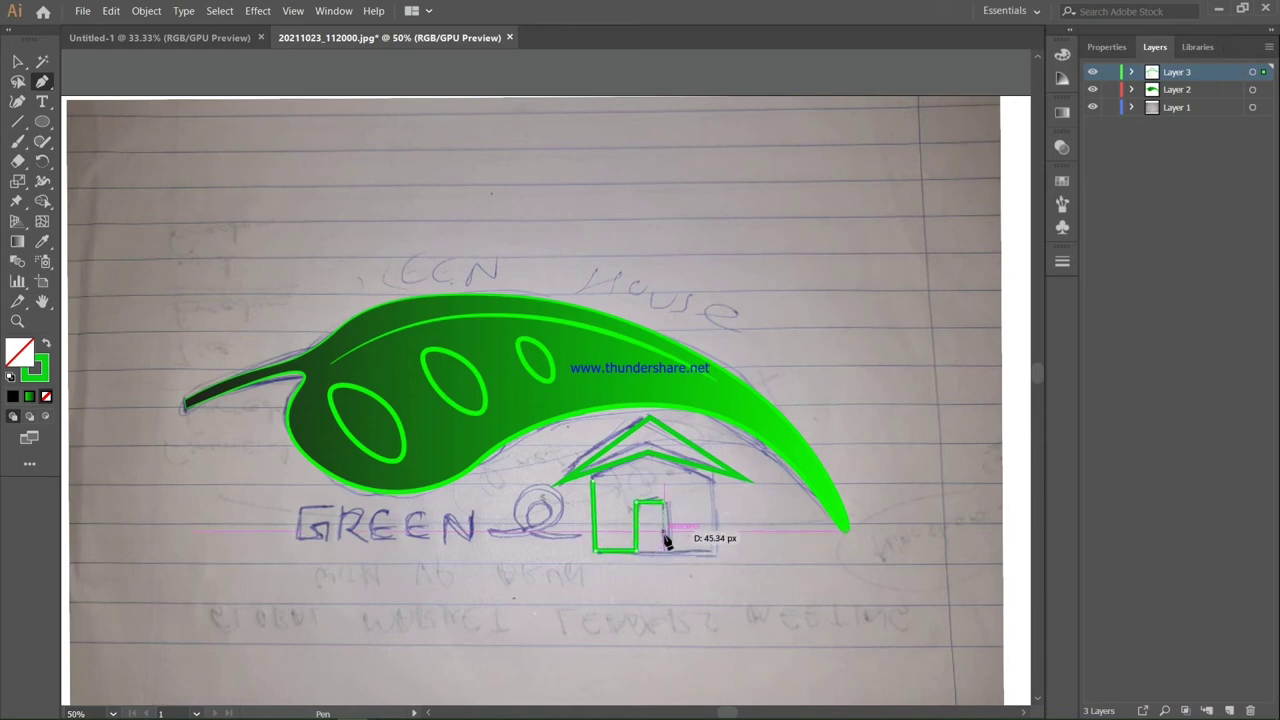
{"action": "left_click", "coordinate": [667, 551]}
{"action": "left_click", "coordinate": [709, 551]}
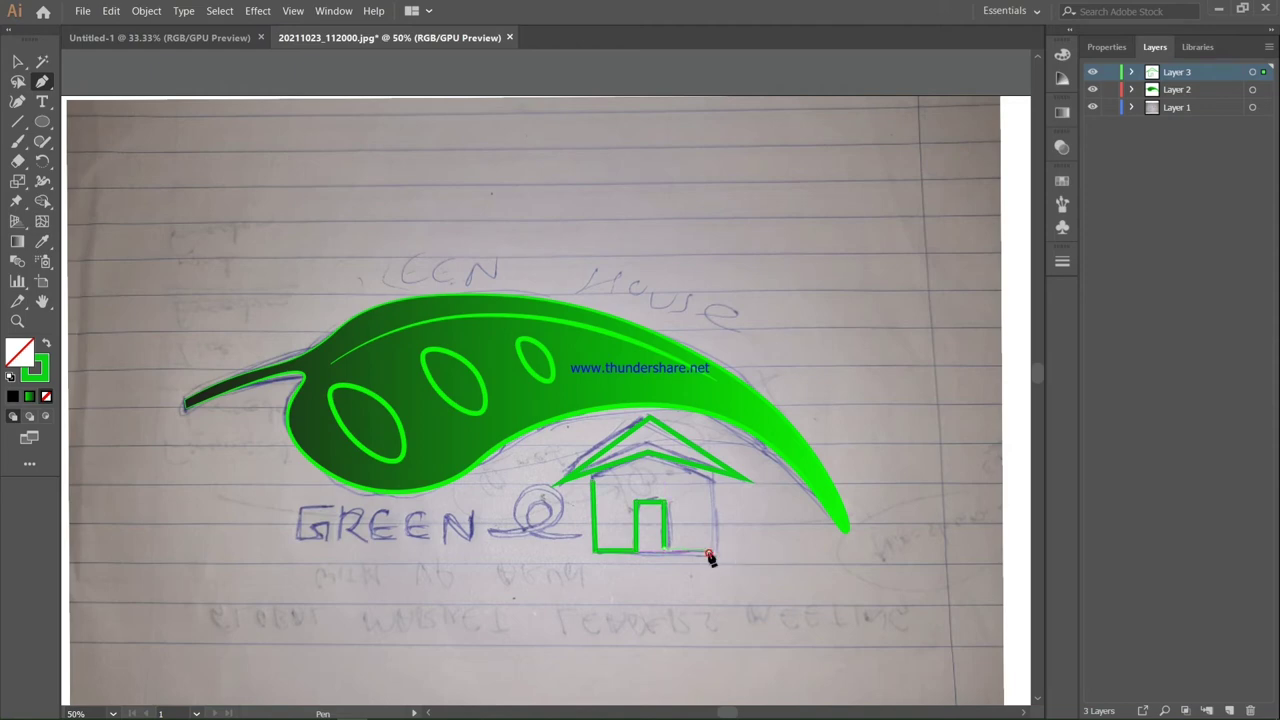
{"action": "left_click", "coordinate": [710, 481]}
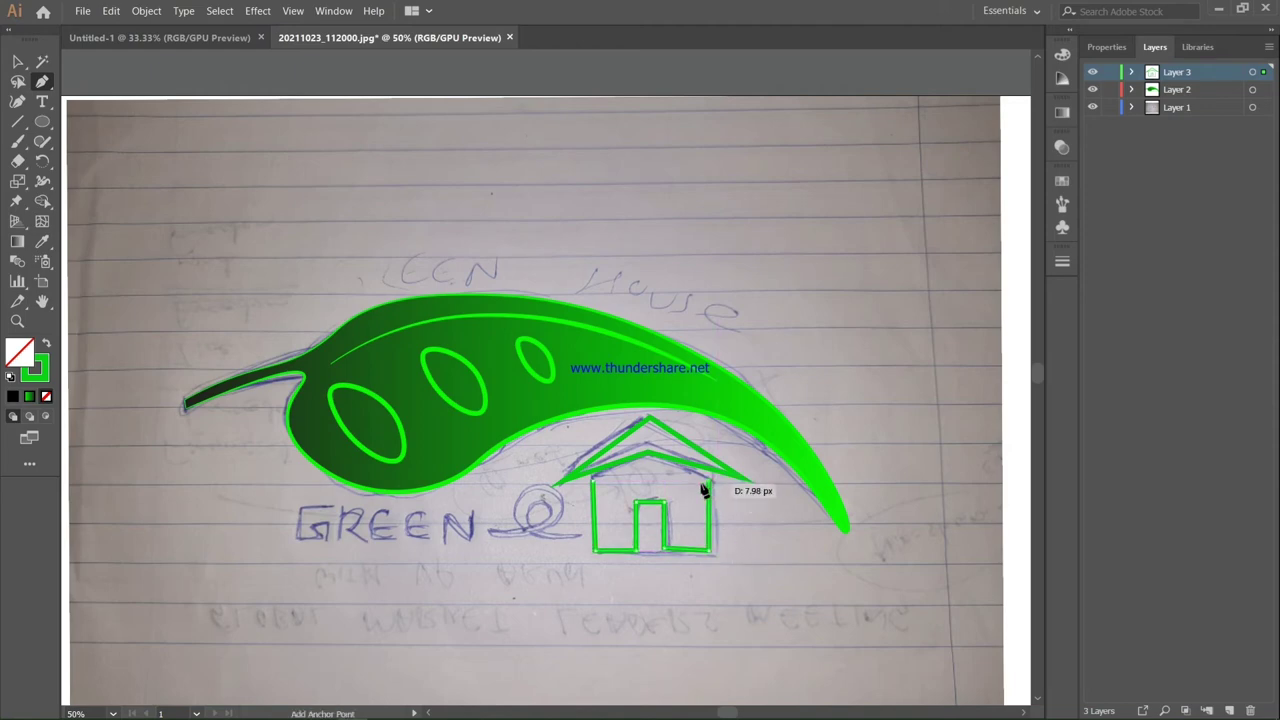
{"action": "left_click", "coordinate": [650, 458]}
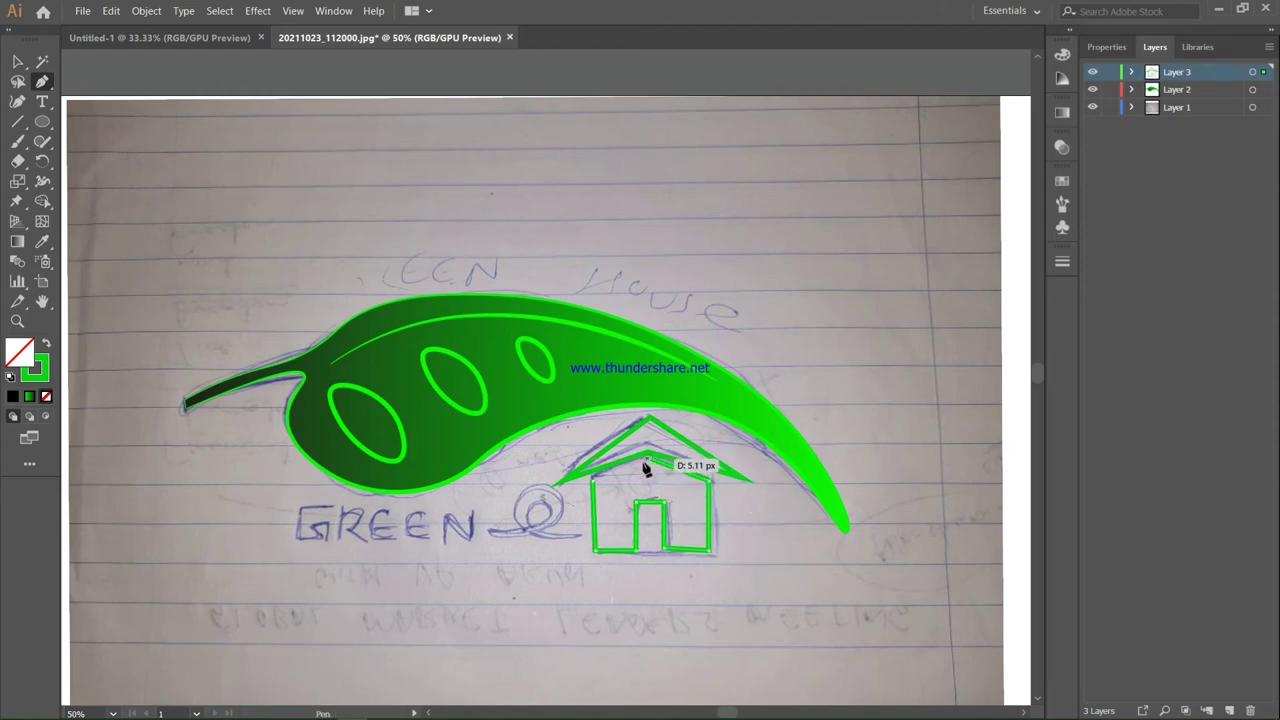
{"action": "left_click", "coordinate": [593, 479]}
{"action": "left_click", "coordinate": [1092, 107]}
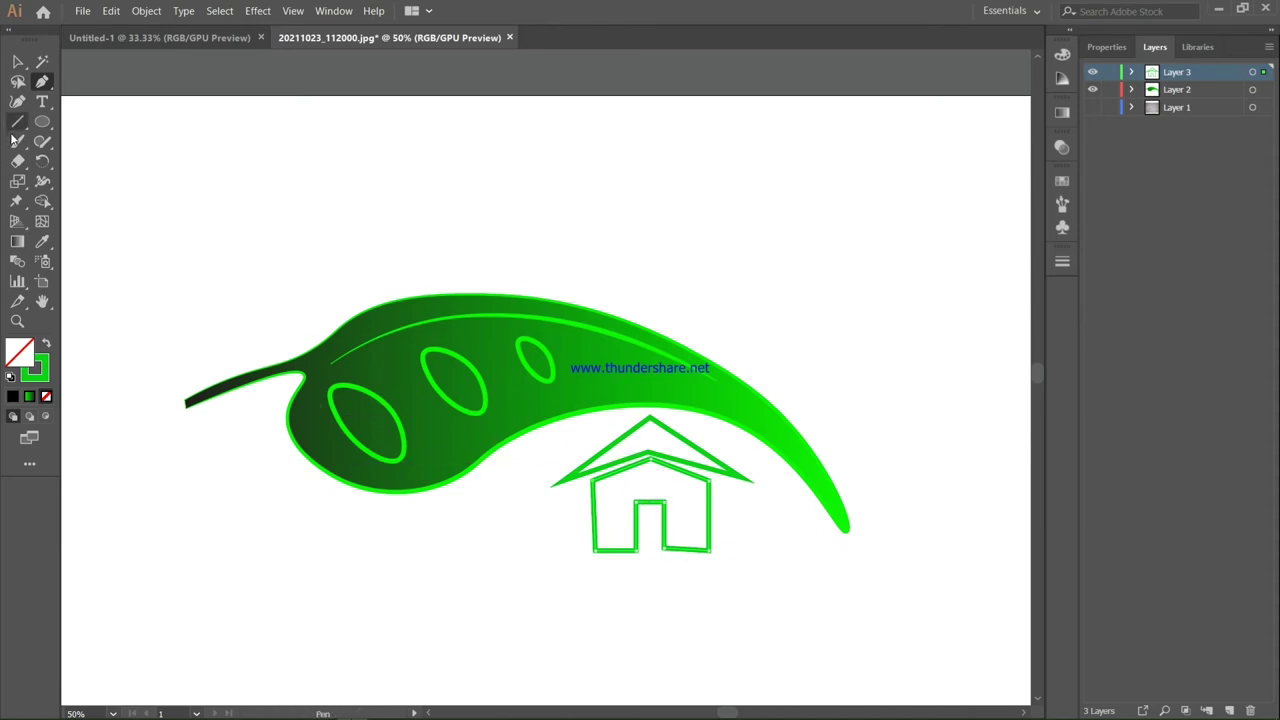
Round the roof and inner eave with the Curvature tool and fix the right wall.
{"action": "left_click", "coordinate": [17, 101]}
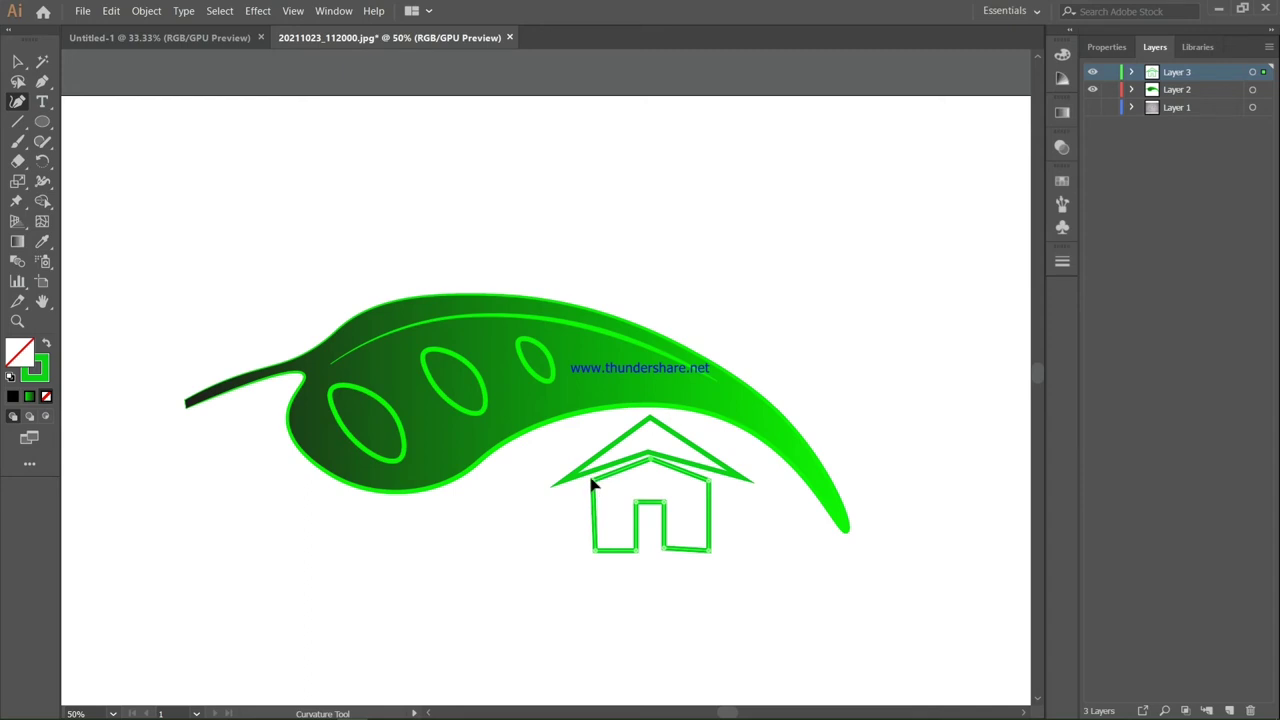
{"action": "left_click", "coordinate": [650, 456]}
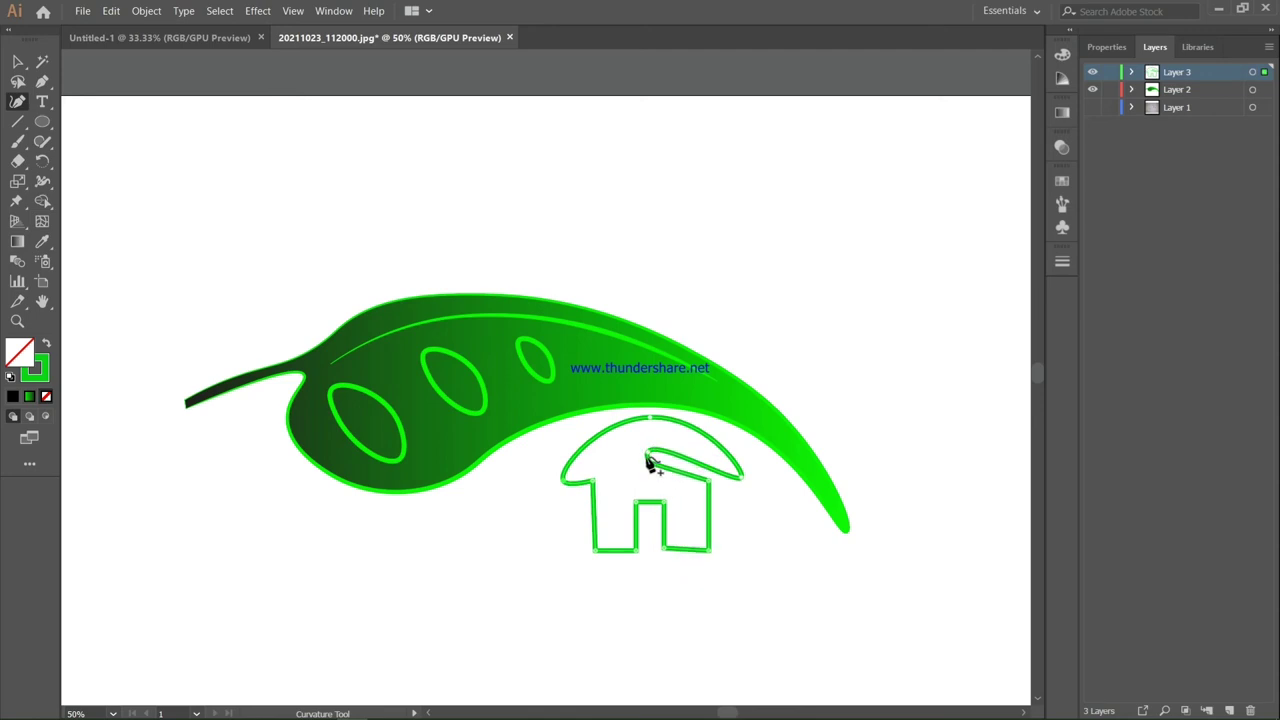
{"action": "left_click", "coordinate": [699, 463]}
{"action": "left_click", "coordinate": [633, 462]}
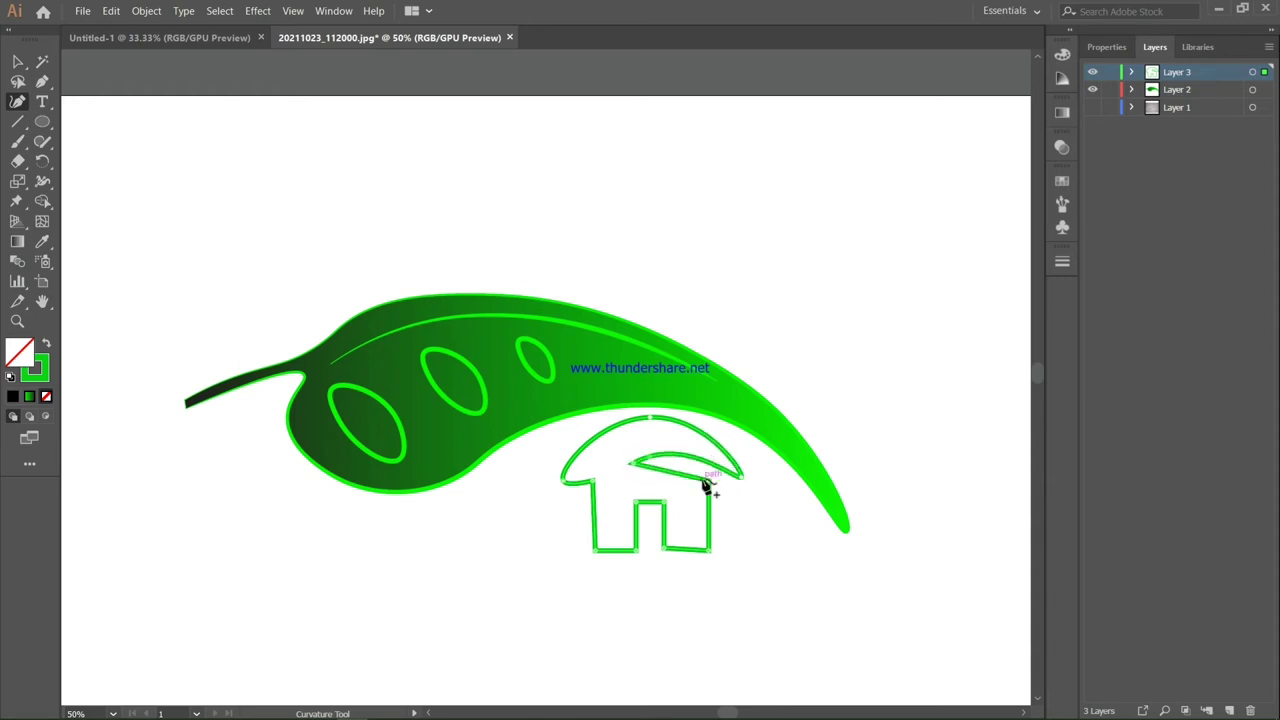
{"action": "left_click", "coordinate": [708, 549]}
{"action": "left_click", "coordinate": [41, 90]}
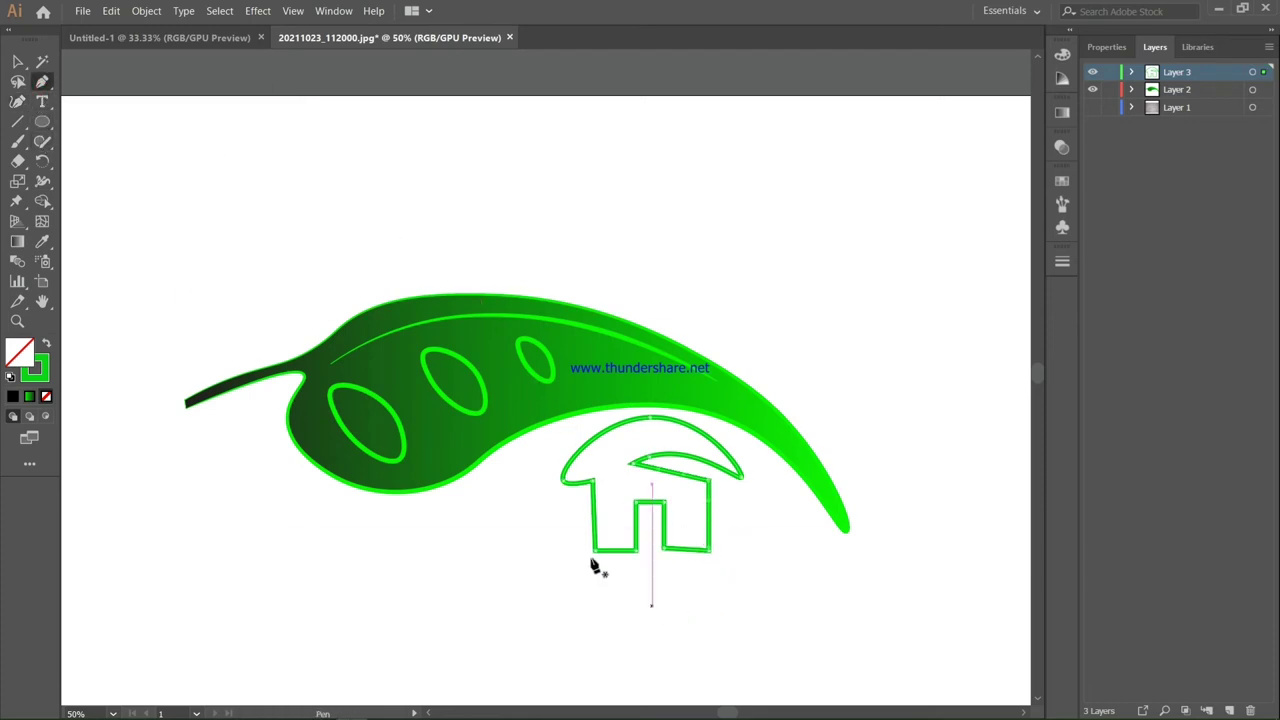
{"action": "left_click", "coordinate": [17, 101]}
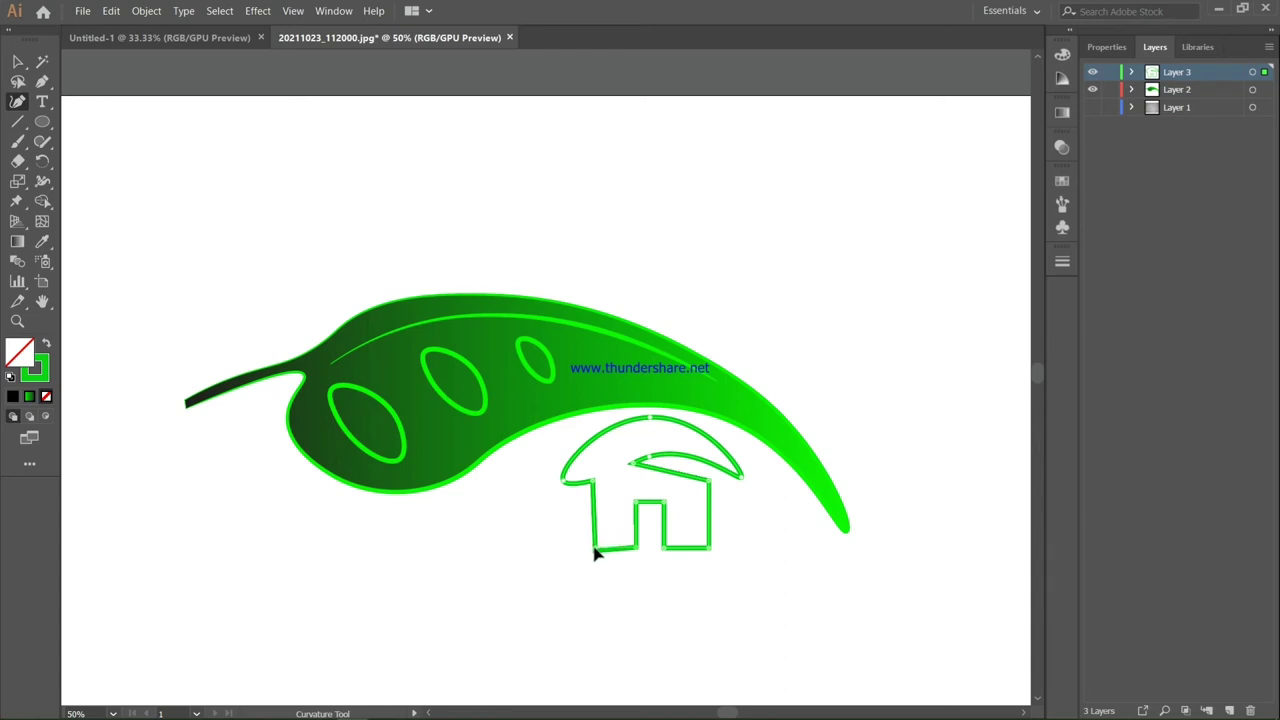
Return to the Selection tool, deselect the house and review the curved roof.
{"action": "scroll", "coordinate": [735, 577], "scroll_direction": "down", "scroll_amount": 1}
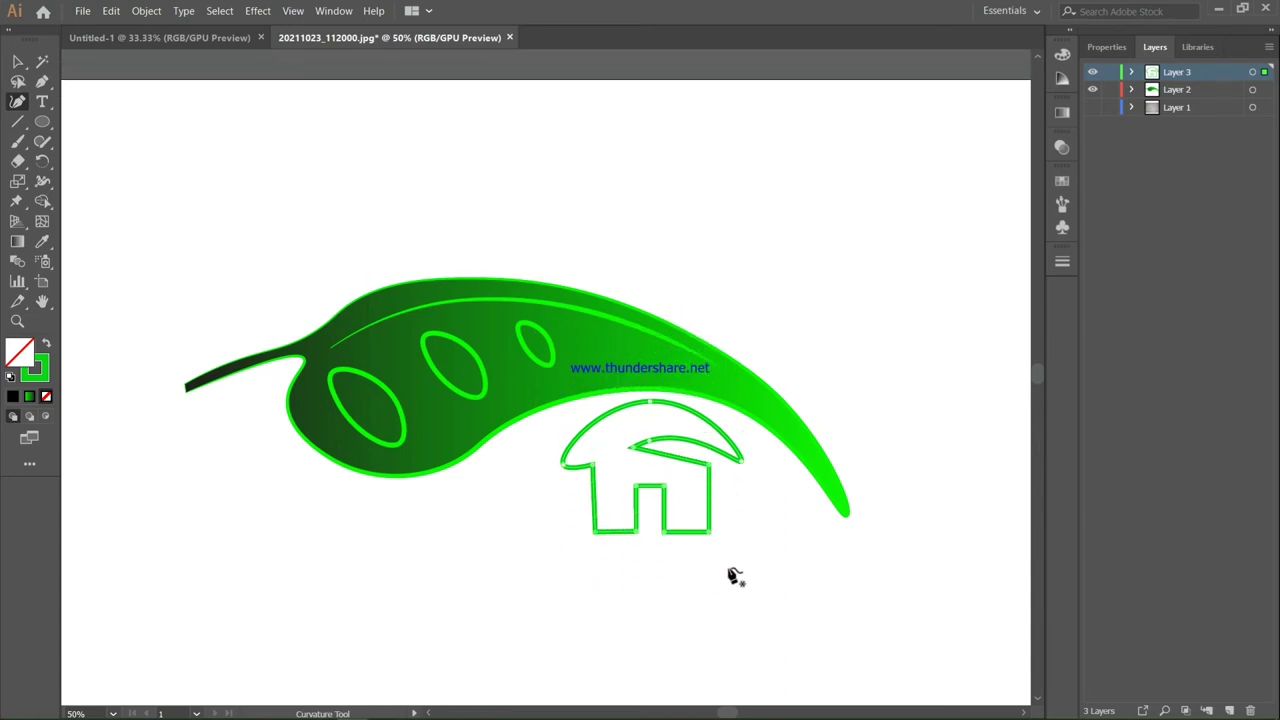
{"action": "scroll", "coordinate": [735, 577], "scroll_direction": "up", "scroll_amount": 2}
{"action": "scroll", "coordinate": [736, 575], "scroll_direction": "down", "scroll_amount": 3}
{"action": "scroll", "coordinate": [700, 572], "scroll_direction": "up", "scroll_amount": 2}
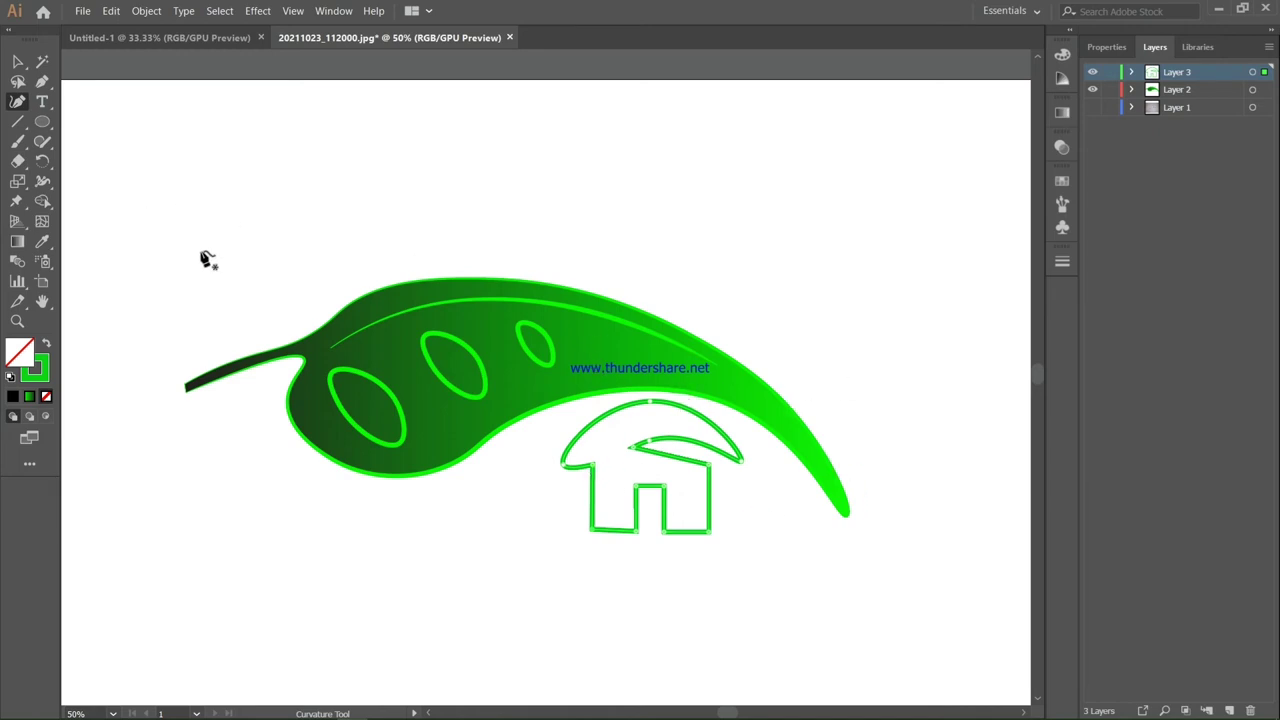
{"action": "left_click", "coordinate": [17, 62]}
{"action": "left_click", "coordinate": [130, 122]}
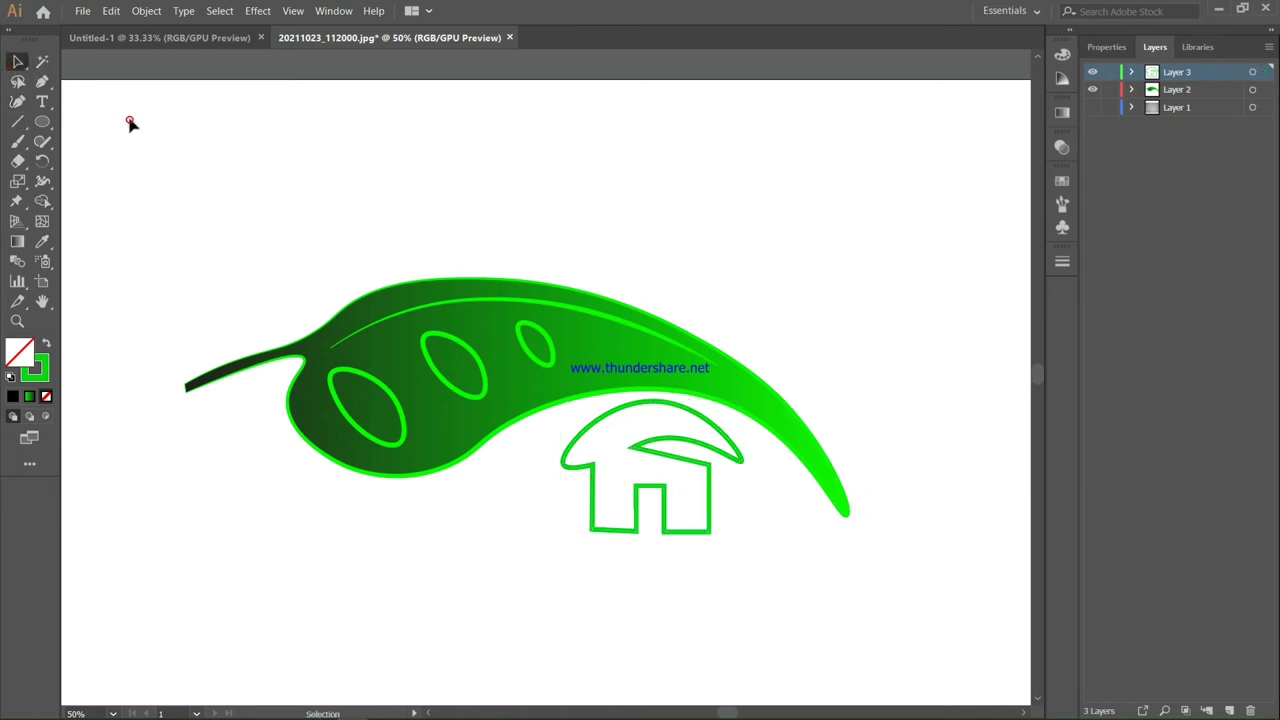
{"action": "scroll", "coordinate": [855, 519], "scroll_direction": "up", "scroll_amount": 2}
{"action": "scroll", "coordinate": [854, 515], "scroll_direction": "down", "scroll_amount": 1}
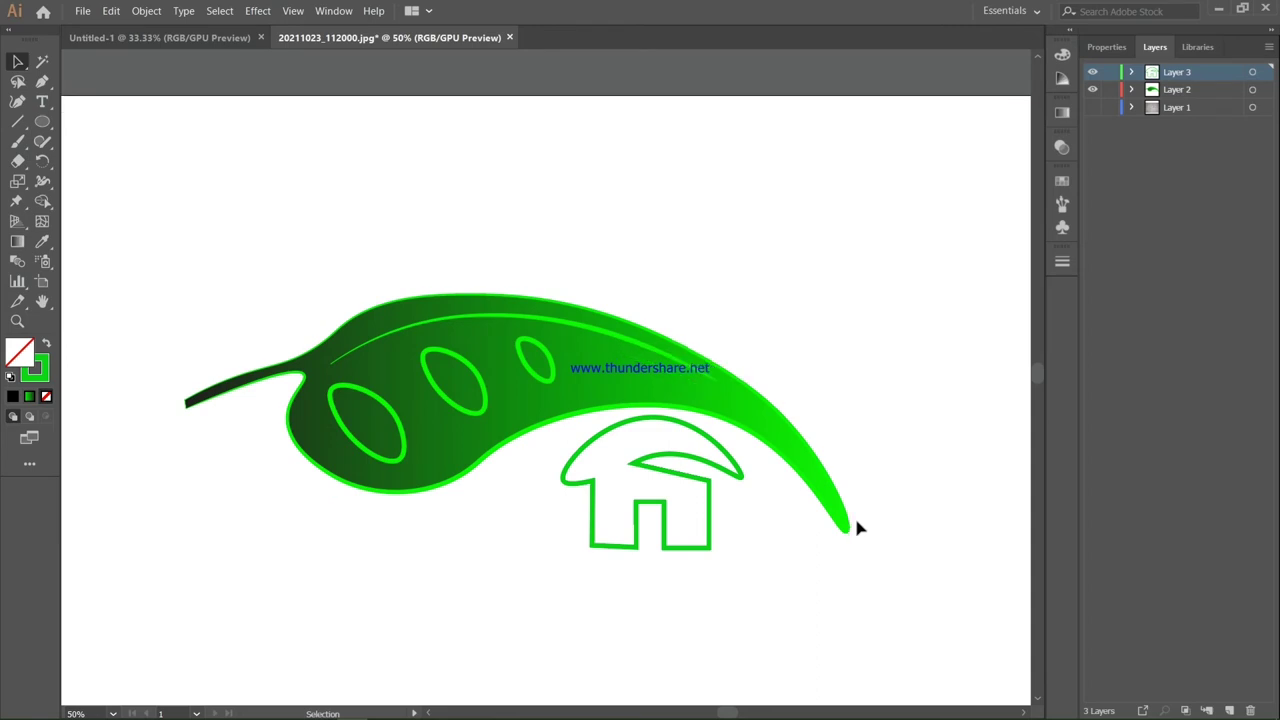
{"action": "scroll", "coordinate": [657, 508], "scroll_direction": "down", "scroll_amount": 1}
{"action": "scroll", "coordinate": [657, 508], "scroll_direction": "up", "scroll_amount": 1}
Add a new Layer 4 and type 'GREEN HOUSE' below the leaf.
{"action": "left_click", "coordinate": [41, 105]}
{"action": "left_click", "coordinate": [1229, 710]}
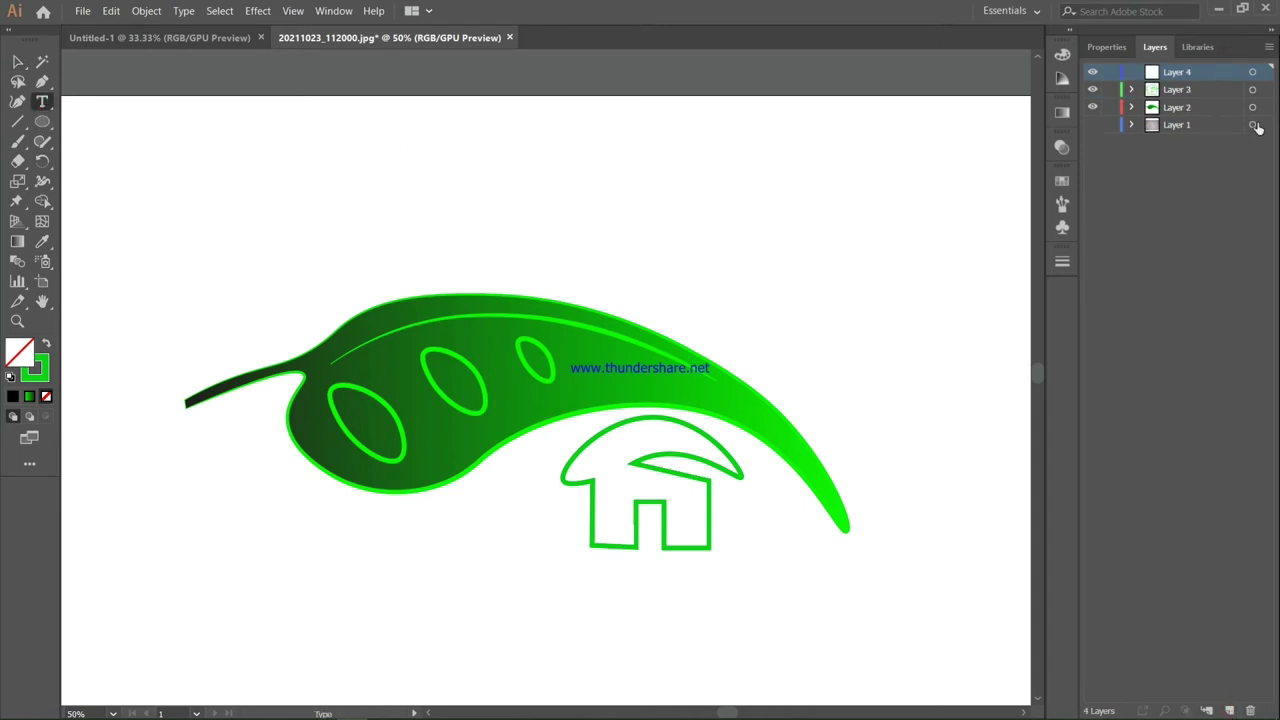
{"action": "left_click", "coordinate": [341, 556]}
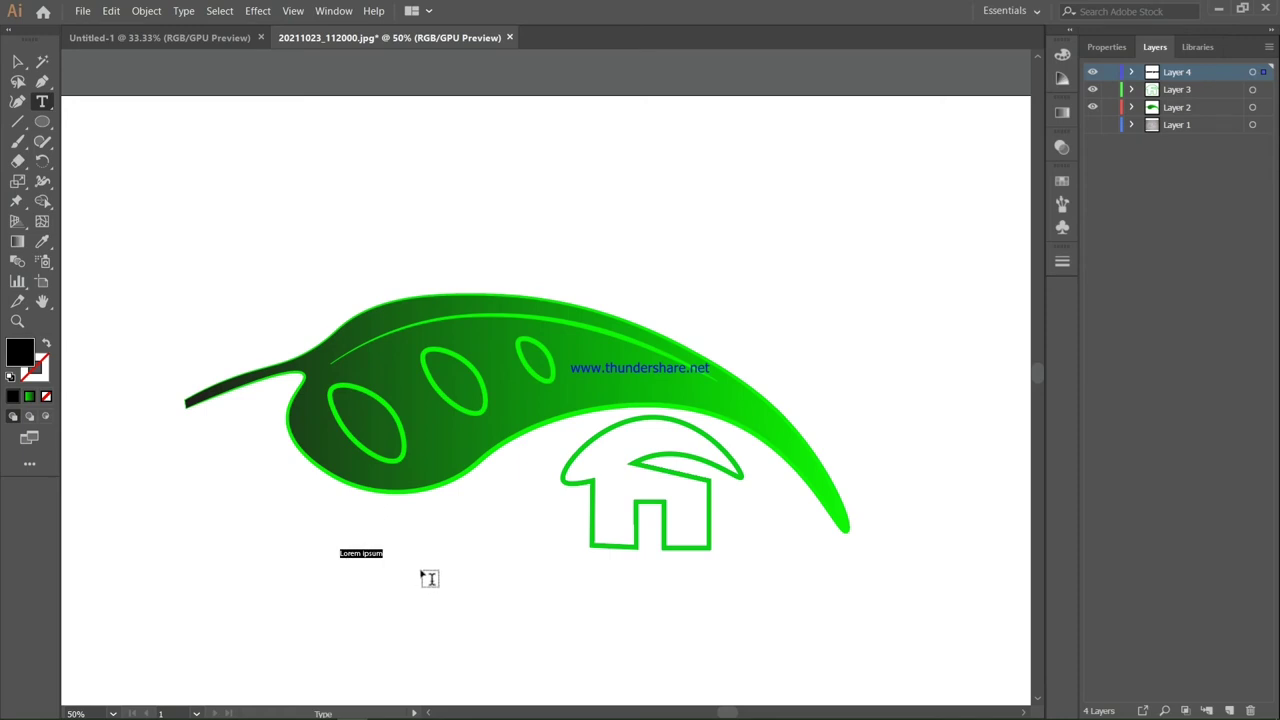
{"action": "type", "text": "g"}
{"action": "left_click_drag", "start_coordinate": [331, 544], "coordinate": [398, 573]}
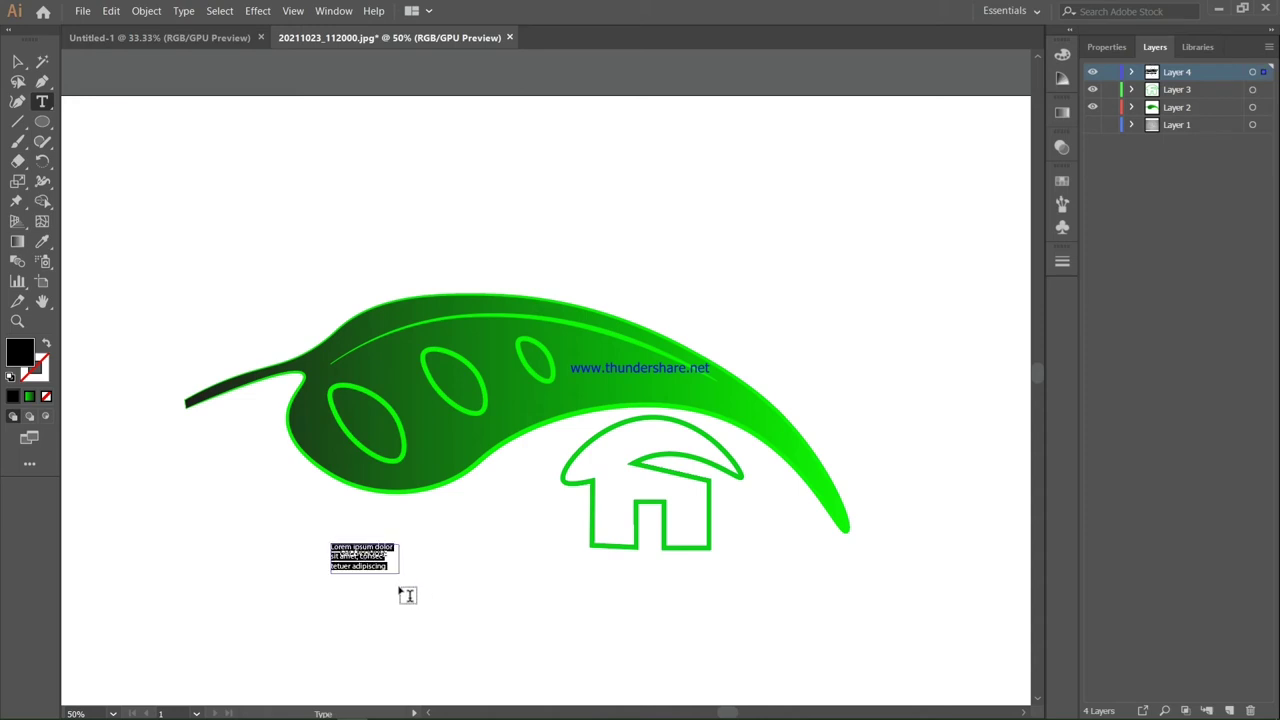
{"action": "key", "text": "ctrl+z"}
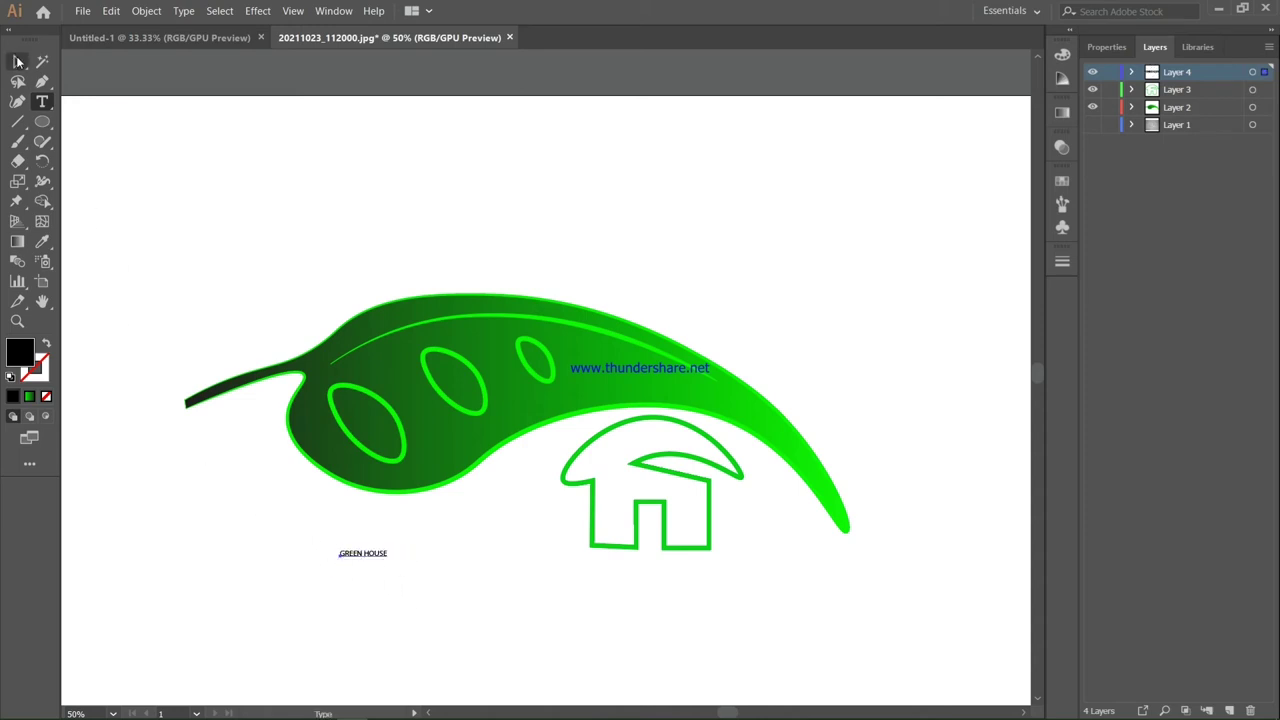
{"action": "key", "text": "Escape"}
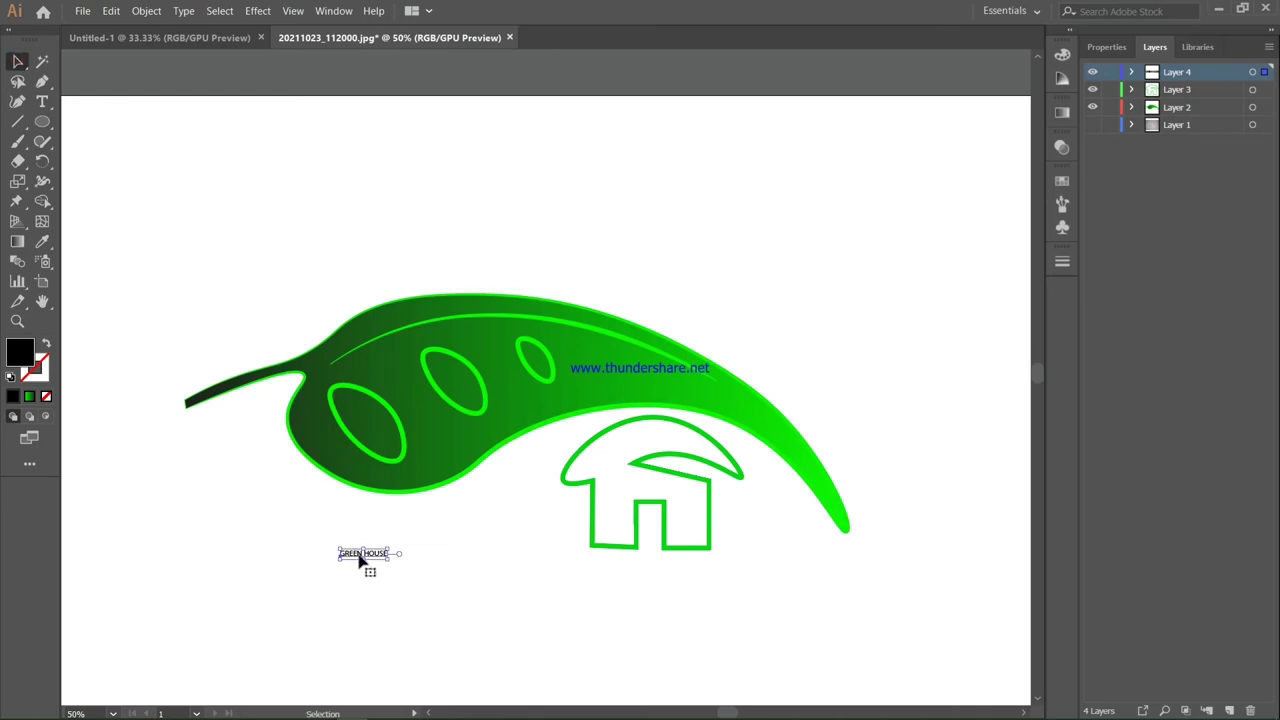
Set GREEN HOUSE to 72 pt Impact and move it up beside the house.
{"action": "right_click", "coordinate": [360, 561]}
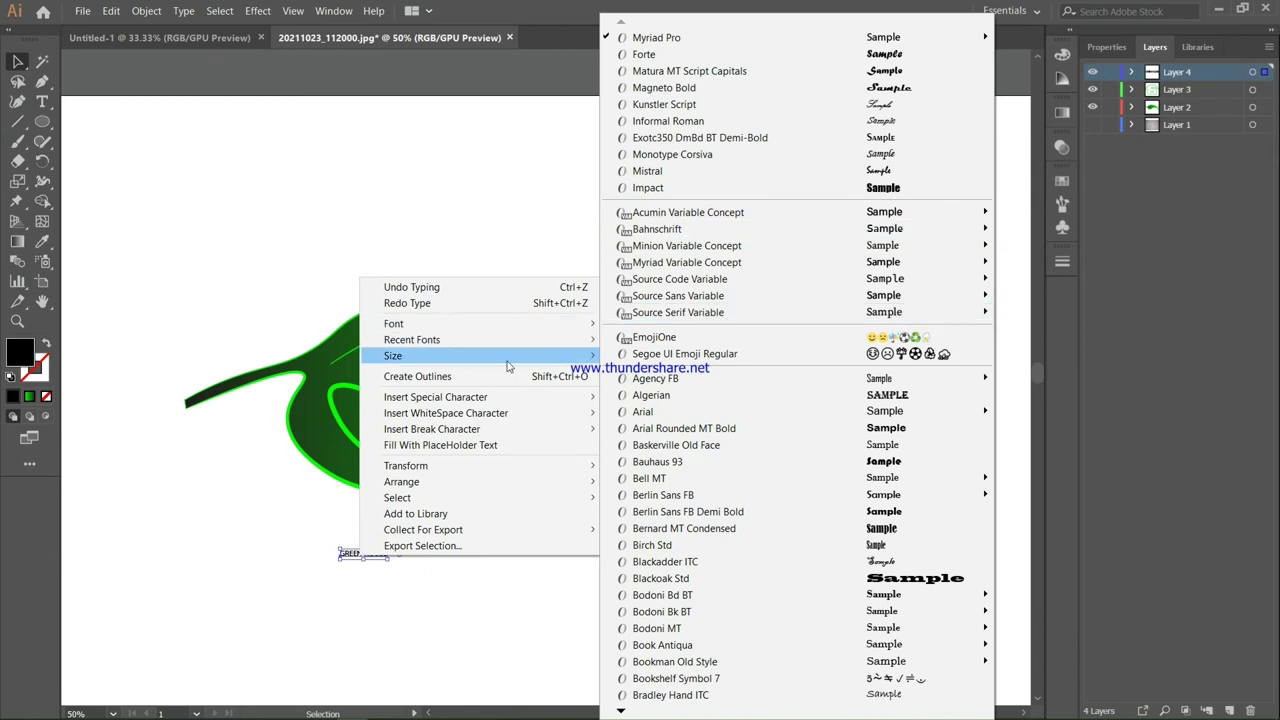
{"action": "mouse_move", "coordinate": [480, 356]}
{"action": "left_click", "coordinate": [651, 600]}
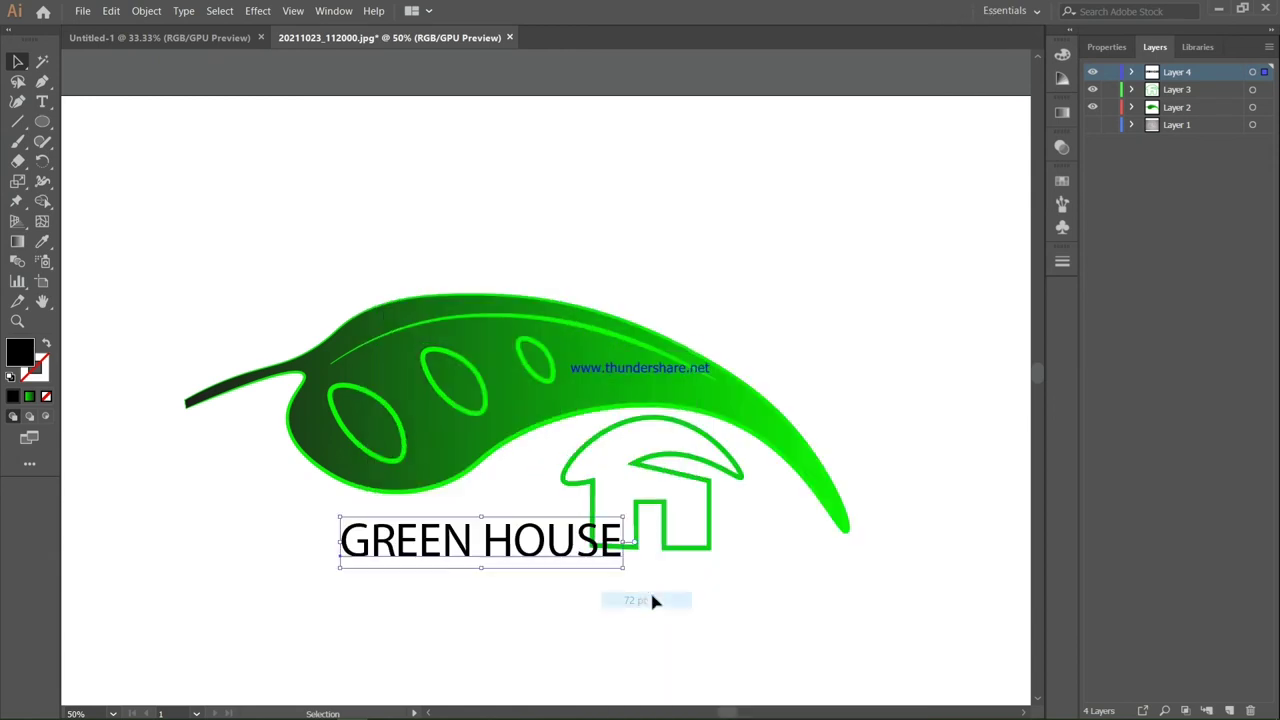
{"action": "right_click", "coordinate": [537, 538]}
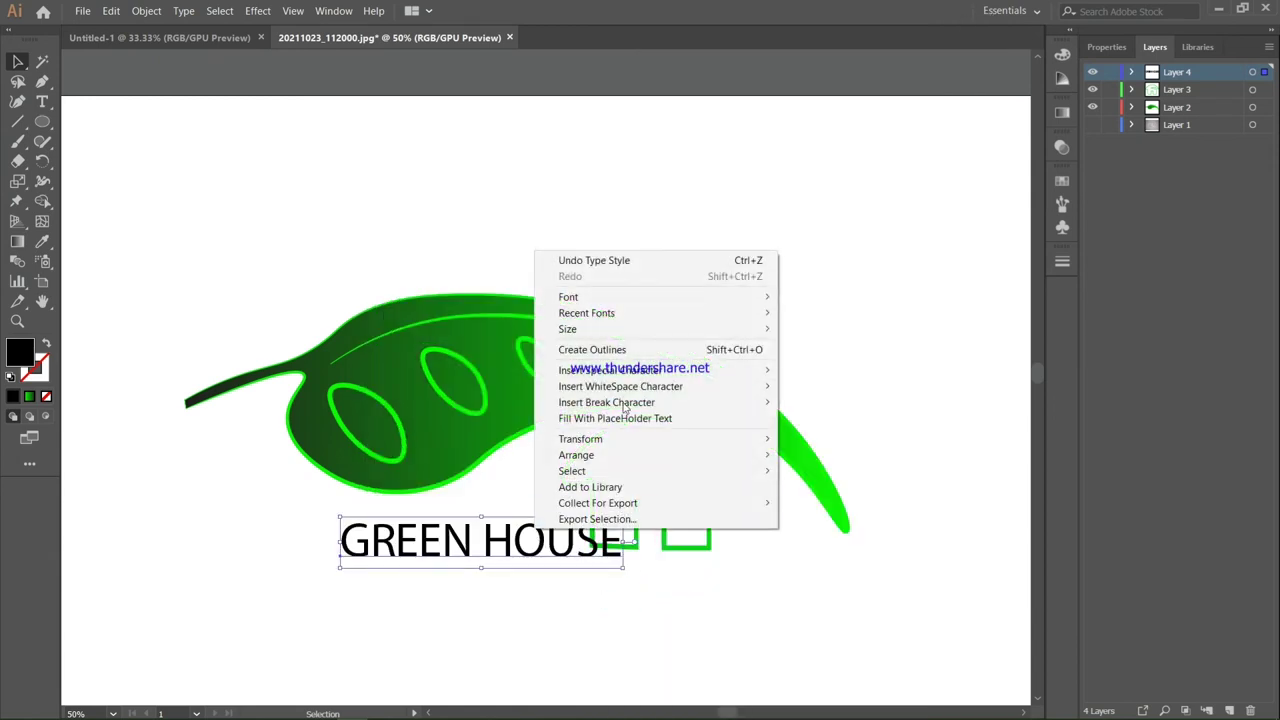
{"action": "mouse_move", "coordinate": [568, 297]}
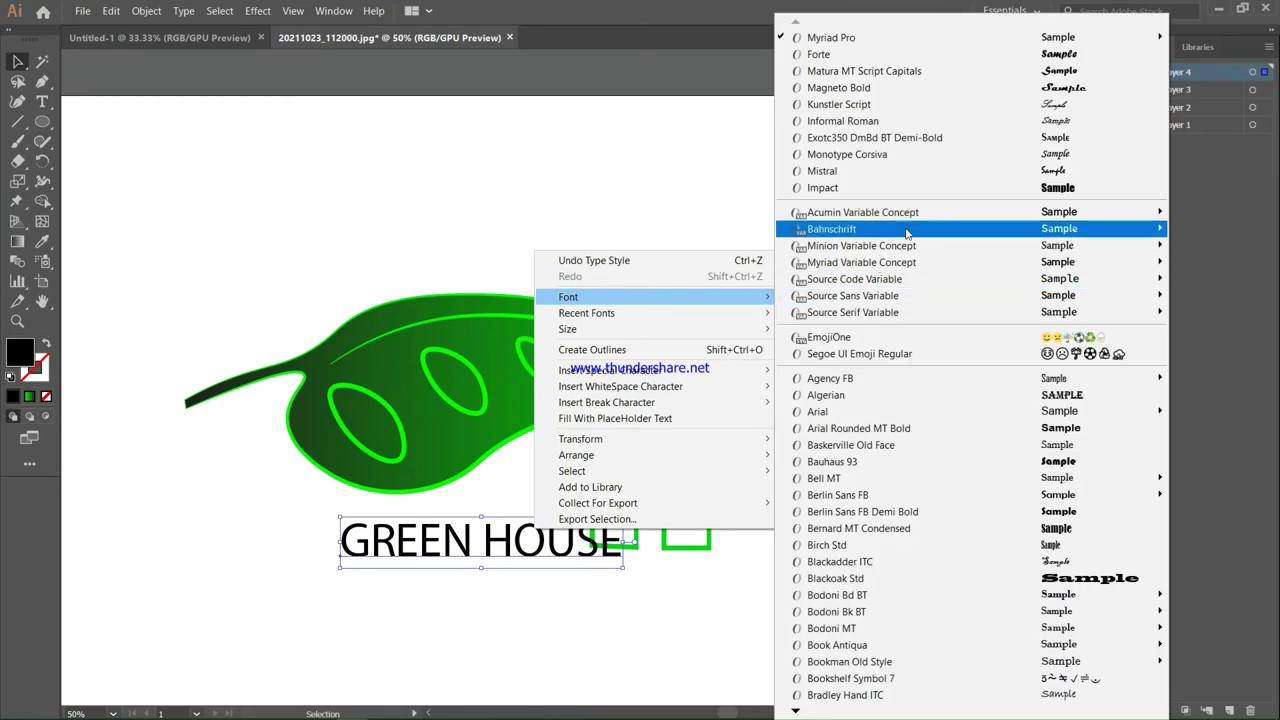
{"action": "left_click", "coordinate": [918, 190]}
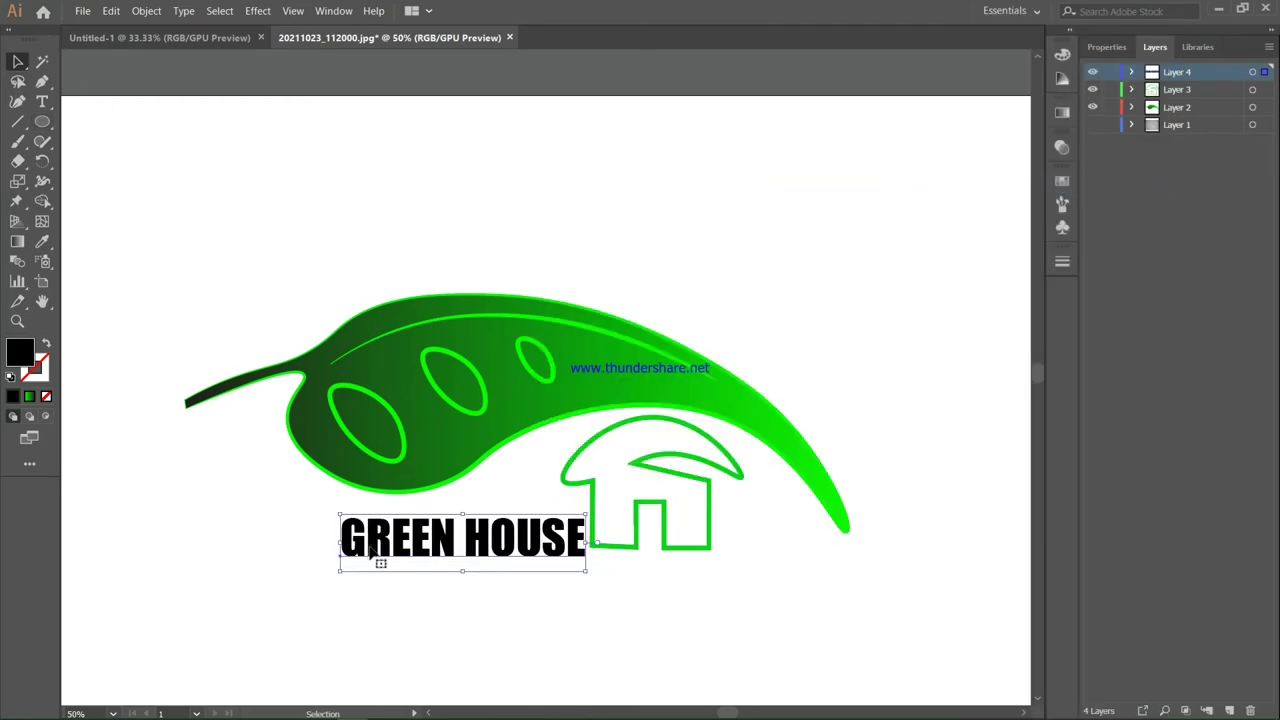
{"action": "left_click_drag", "start_coordinate": [372, 550], "coordinate": [372, 532]}
Fill the GREEN HOUSE text light green (94FF90) from the spectrum and nudge it slightly.
{"action": "left_click", "coordinate": [463, 577]}
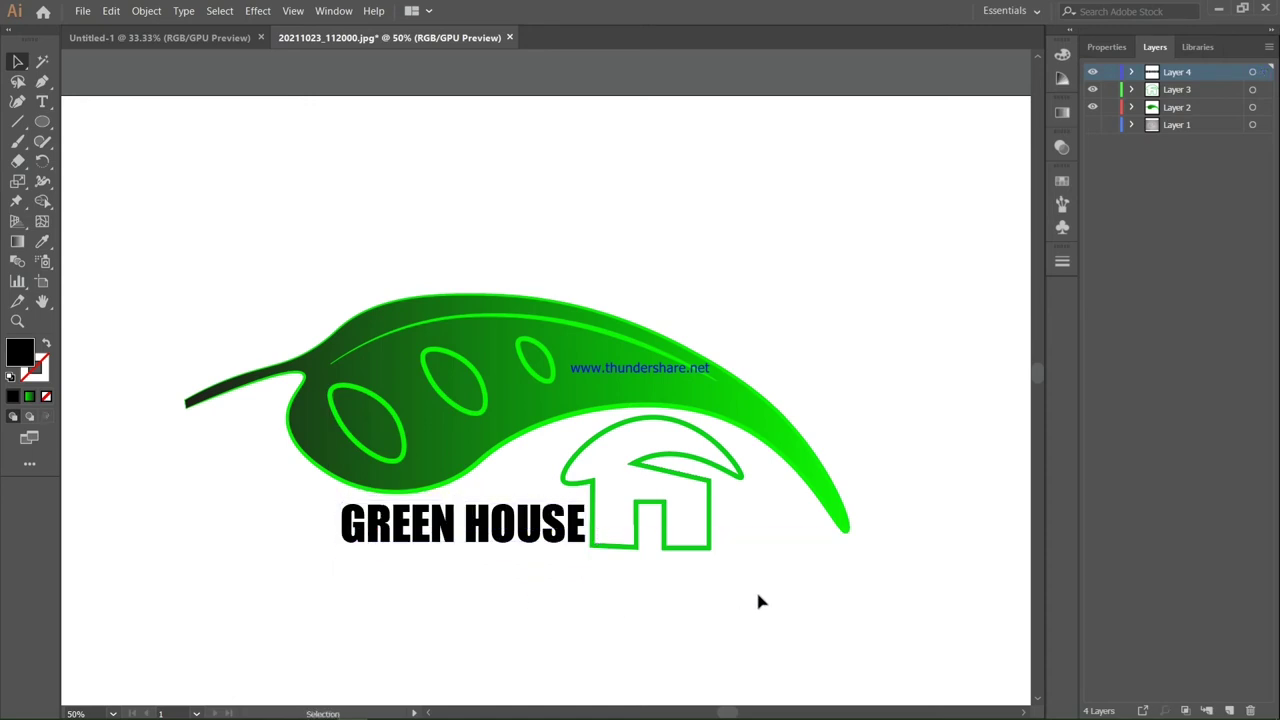
{"action": "left_click", "coordinate": [456, 540]}
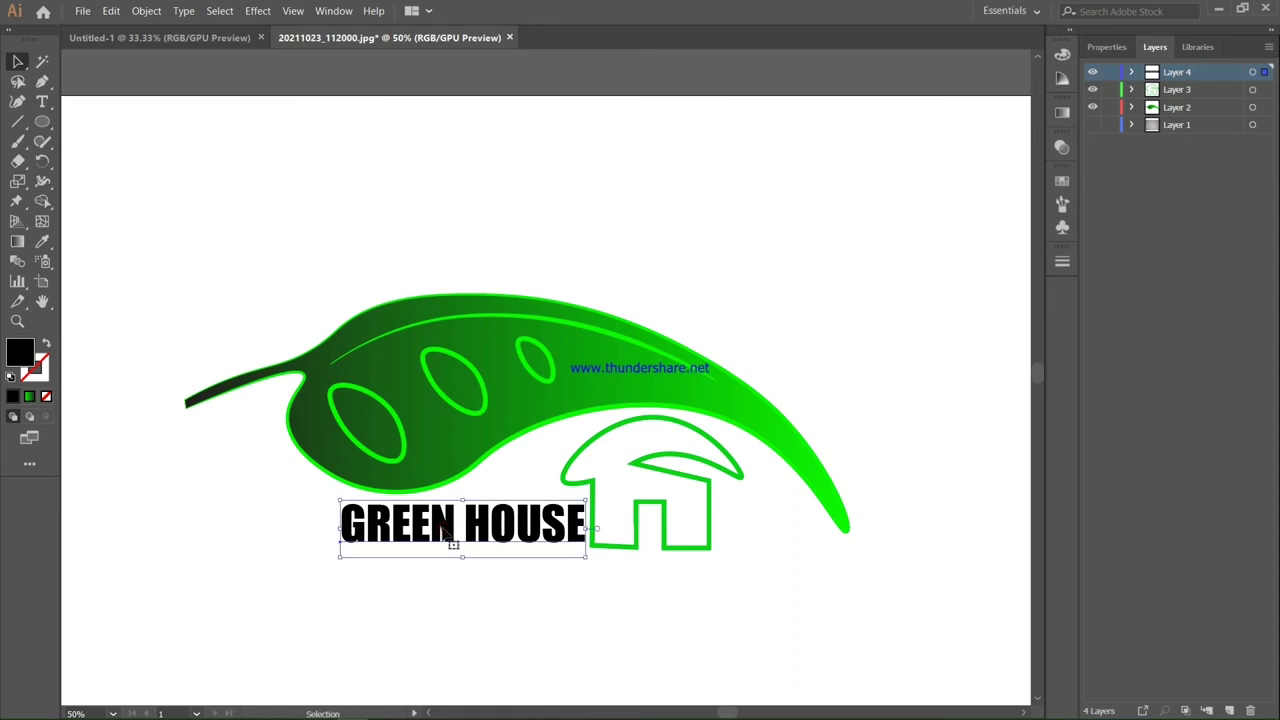
{"action": "left_click", "coordinate": [1060, 56]}
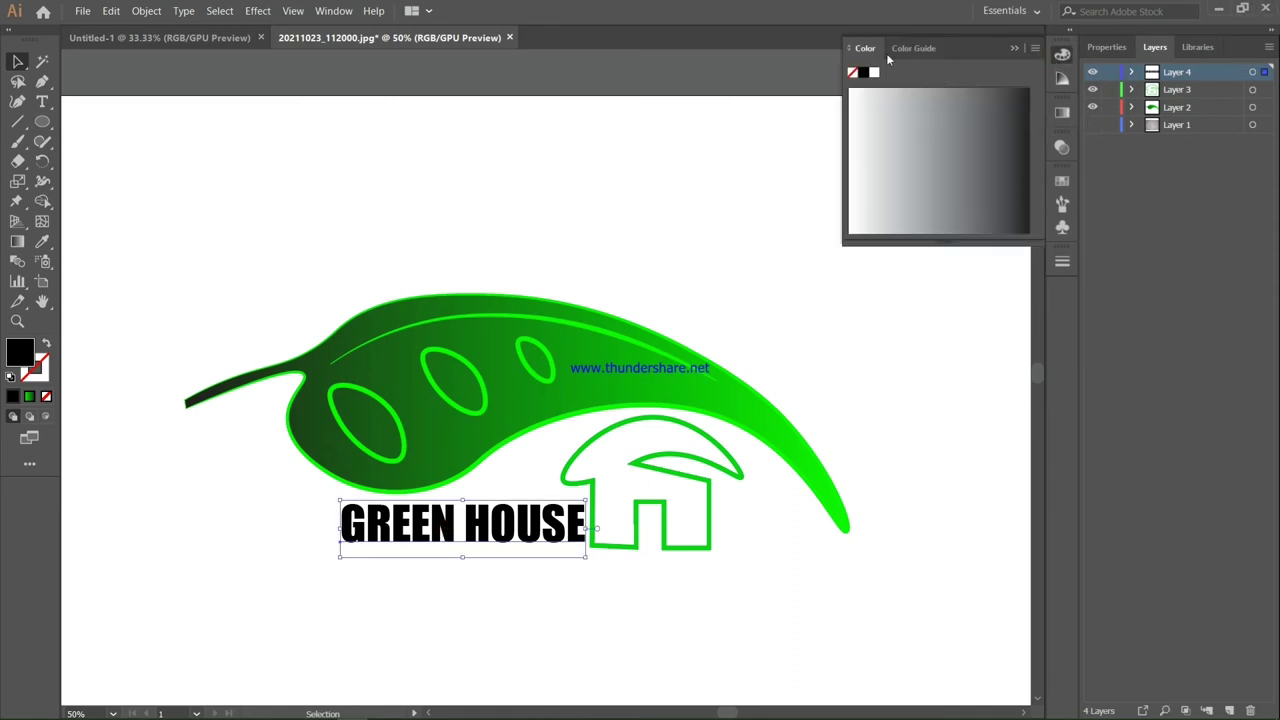
{"action": "left_click", "coordinate": [920, 49]}
{"action": "left_click", "coordinate": [932, 77]}
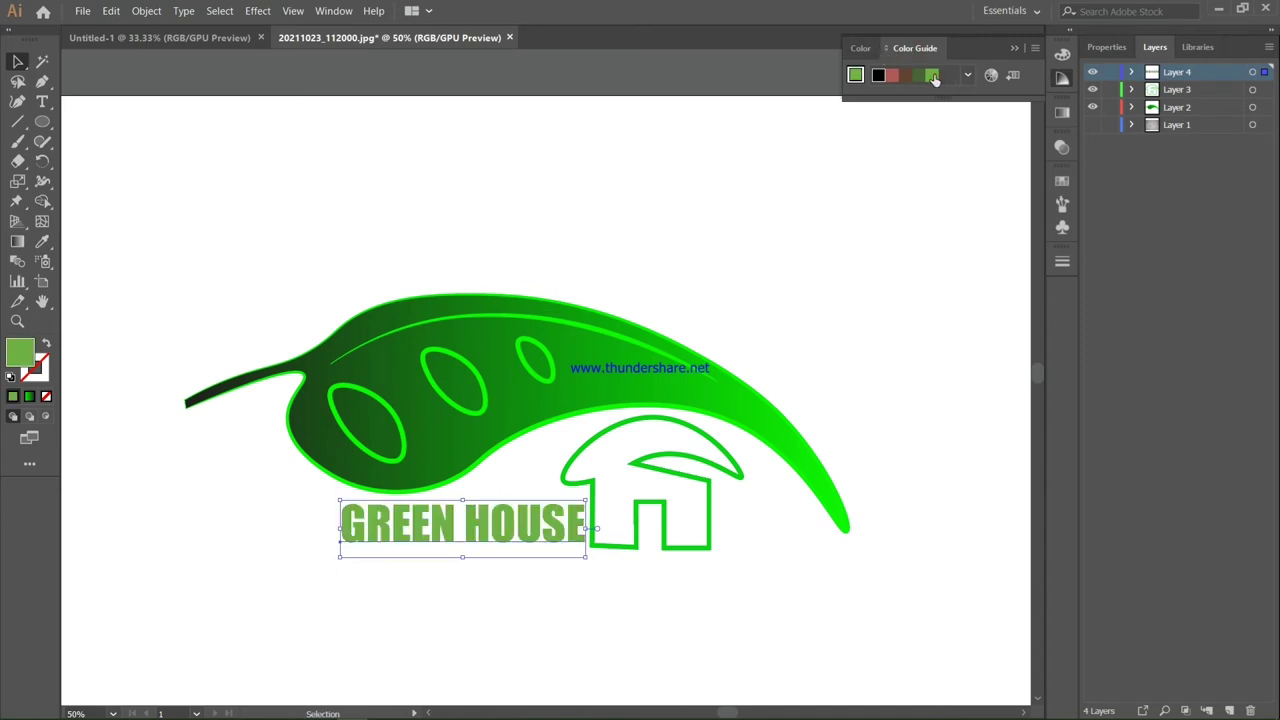
{"action": "left_click", "coordinate": [864, 49]}
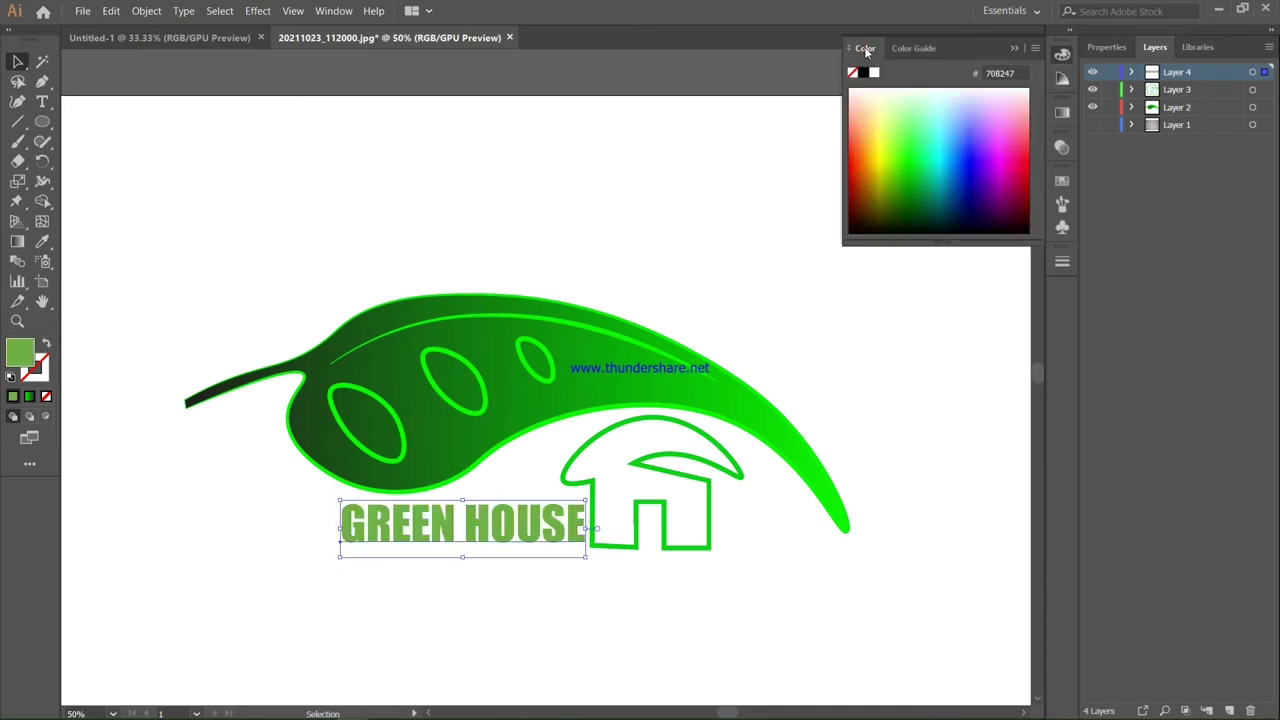
{"action": "left_click", "coordinate": [884, 160]}
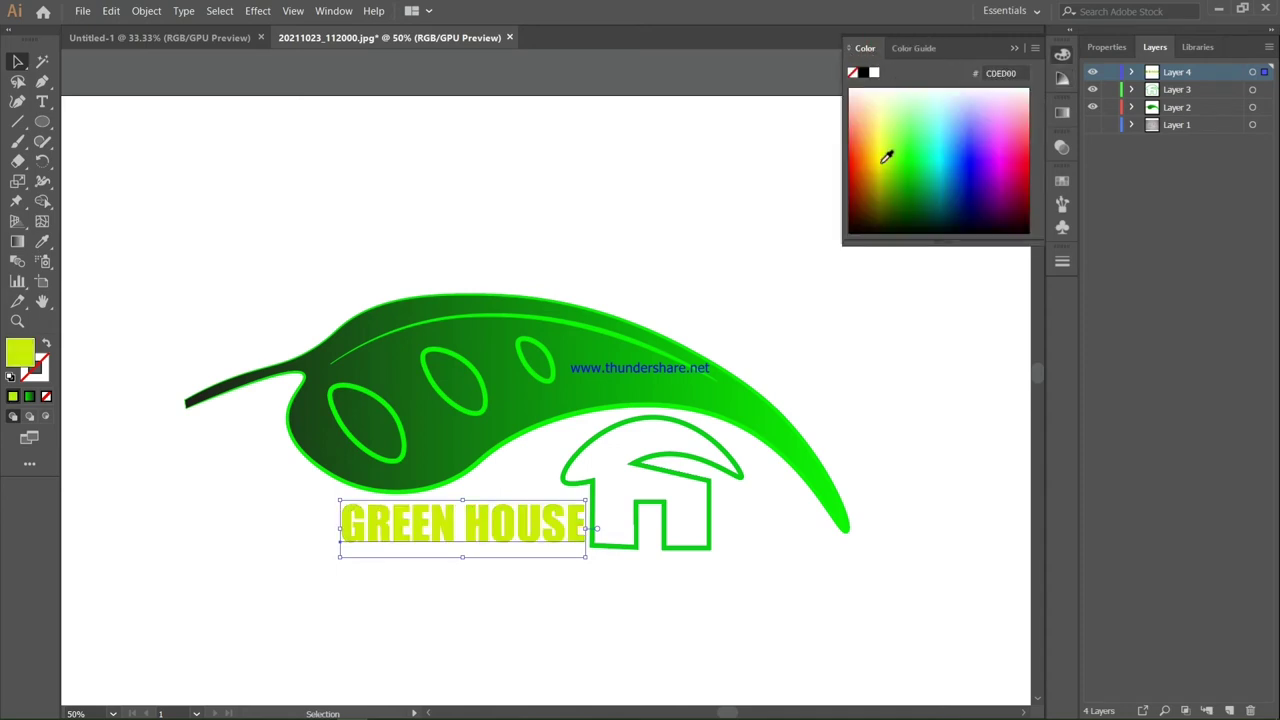
{"action": "left_click_drag", "start_coordinate": [886, 157], "coordinate": [904, 119]}
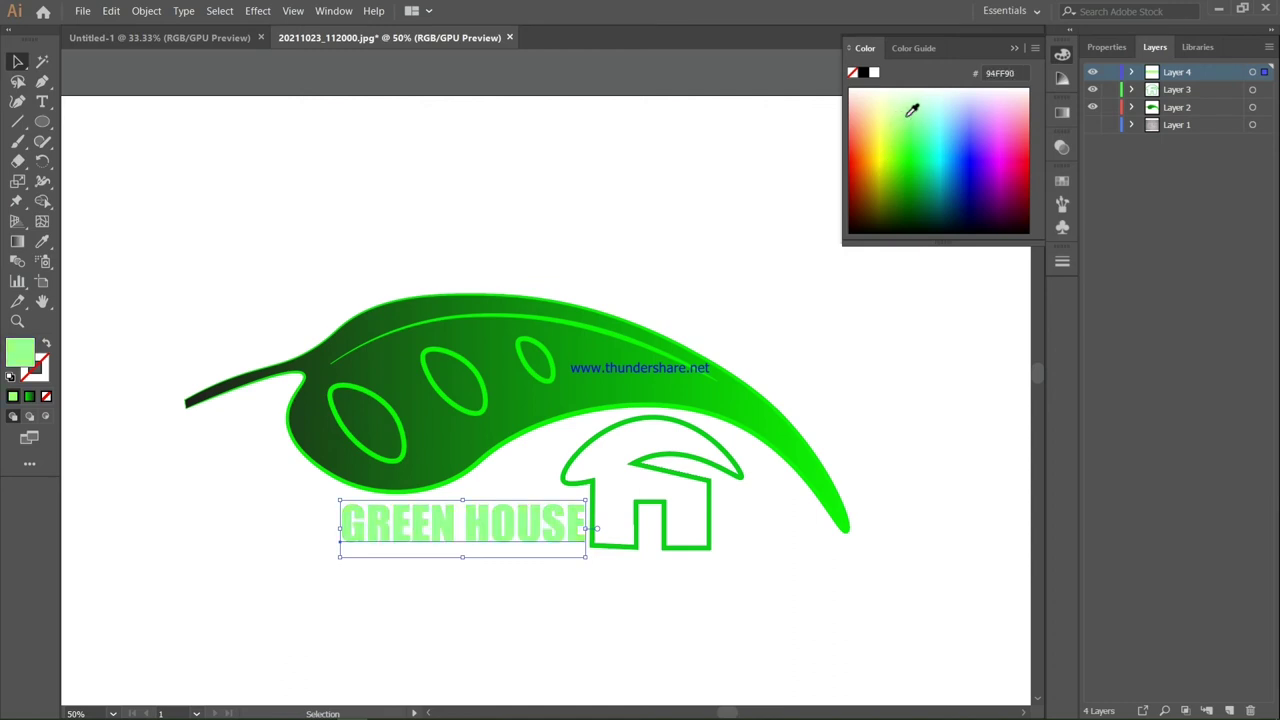
{"action": "left_click", "coordinate": [1014, 48]}
{"action": "left_click", "coordinate": [471, 186]}
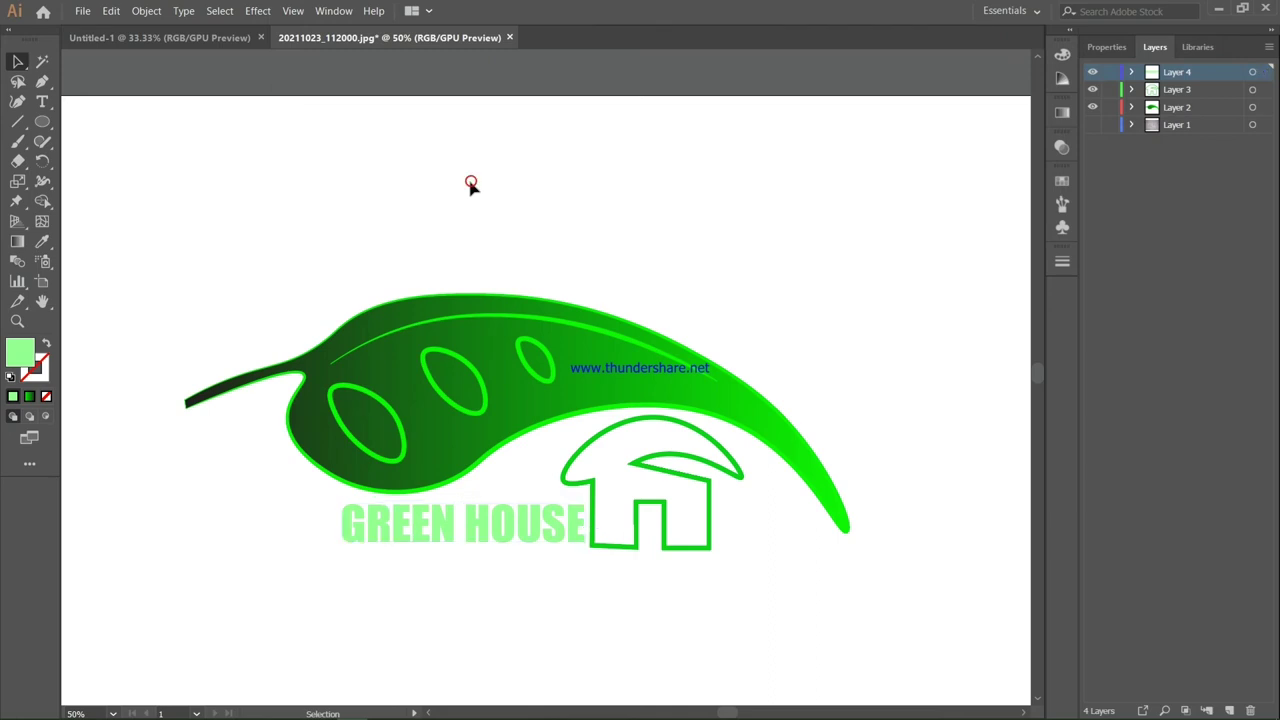
{"action": "left_click_drag", "start_coordinate": [490, 530], "coordinate": [490, 526]}
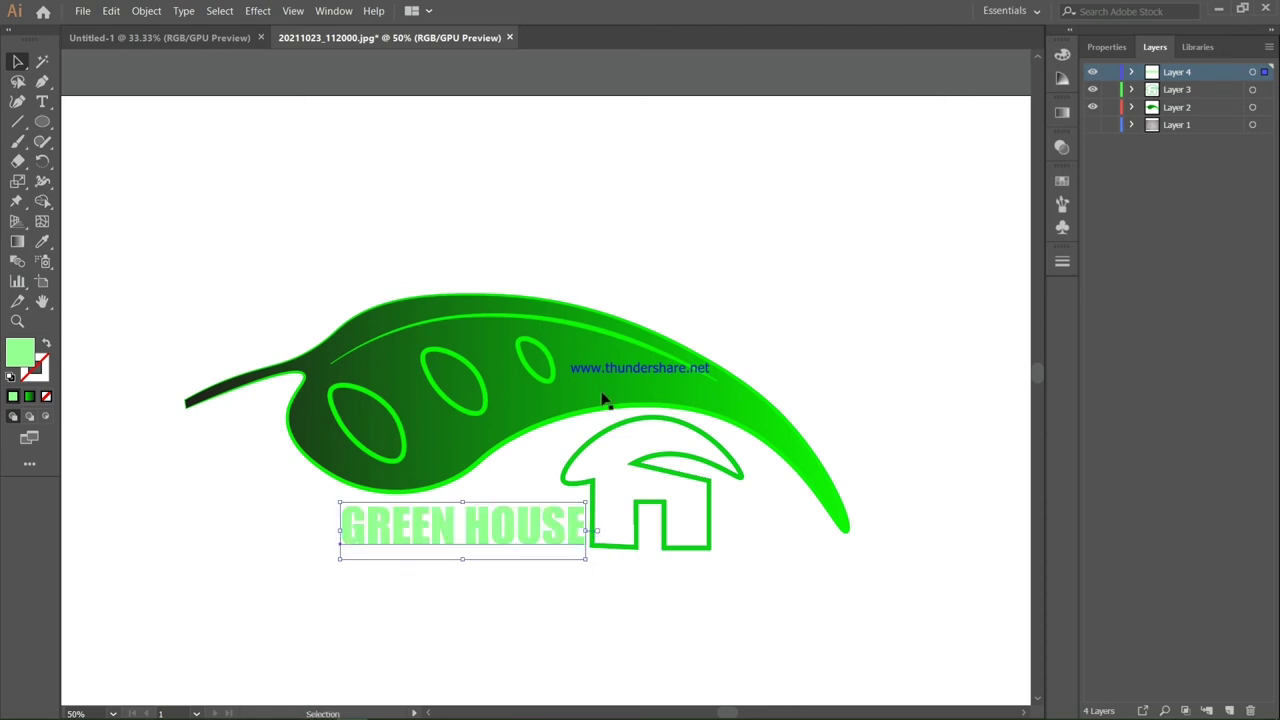
Select the GREEN HOUSE text and Alt-drag a duplicate just above the original.
{"action": "left_click", "coordinate": [643, 180]}
{"action": "scroll", "coordinate": [673, 229], "scroll_direction": "down", "scroll_amount": 1}
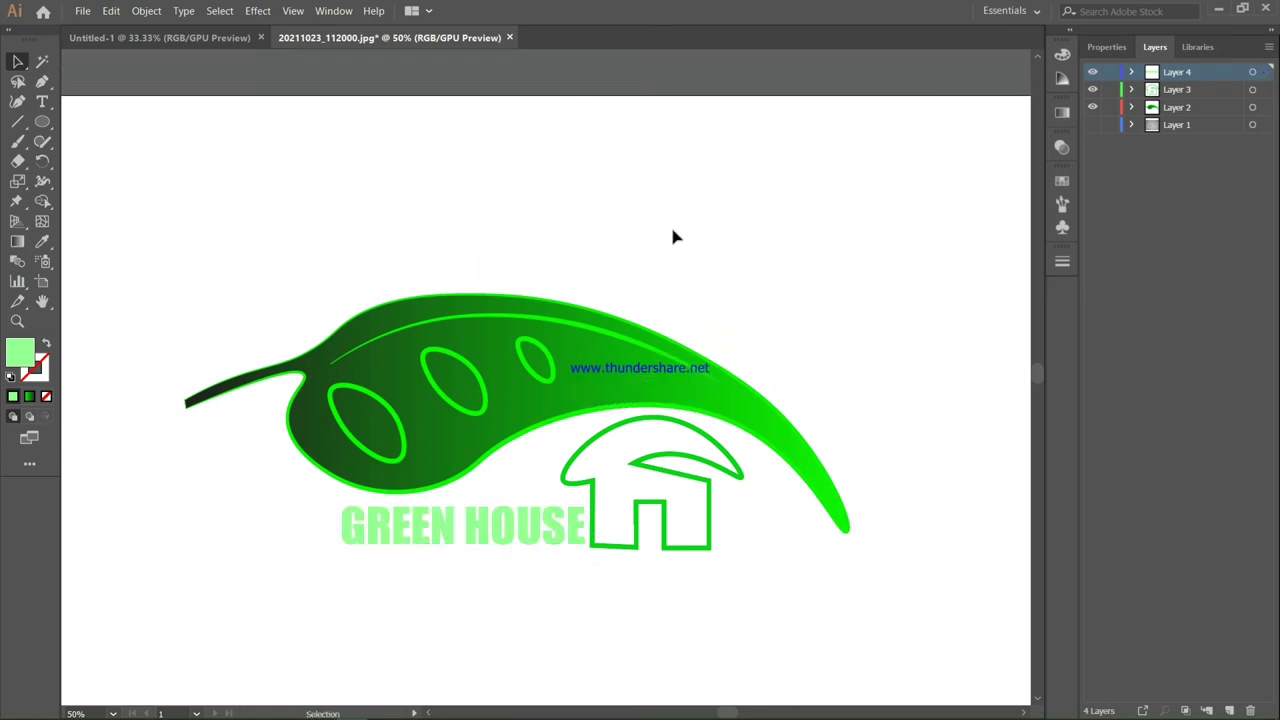
{"action": "scroll", "coordinate": [673, 237], "scroll_direction": "up", "scroll_amount": 1}
{"action": "scroll", "coordinate": [625, 350], "scroll_direction": "up", "scroll_amount": 1}
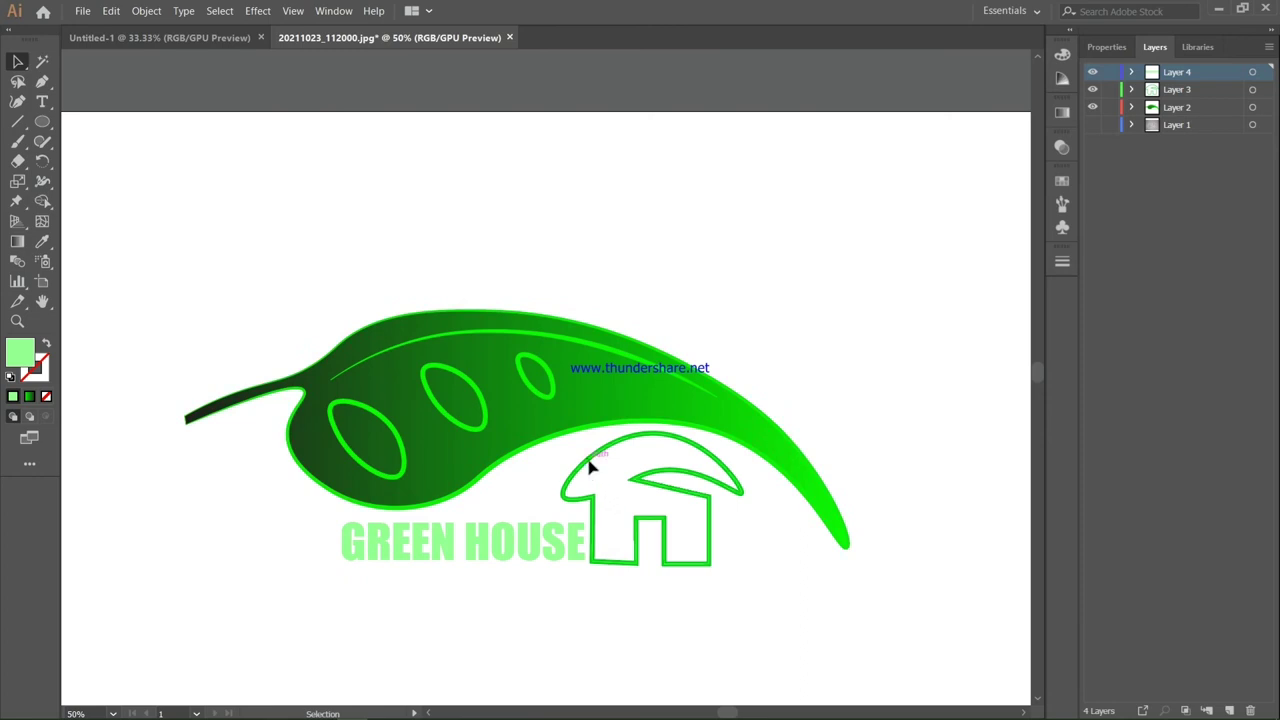
{"action": "left_click", "coordinate": [592, 465]}
{"action": "left_click", "coordinate": [607, 461]}
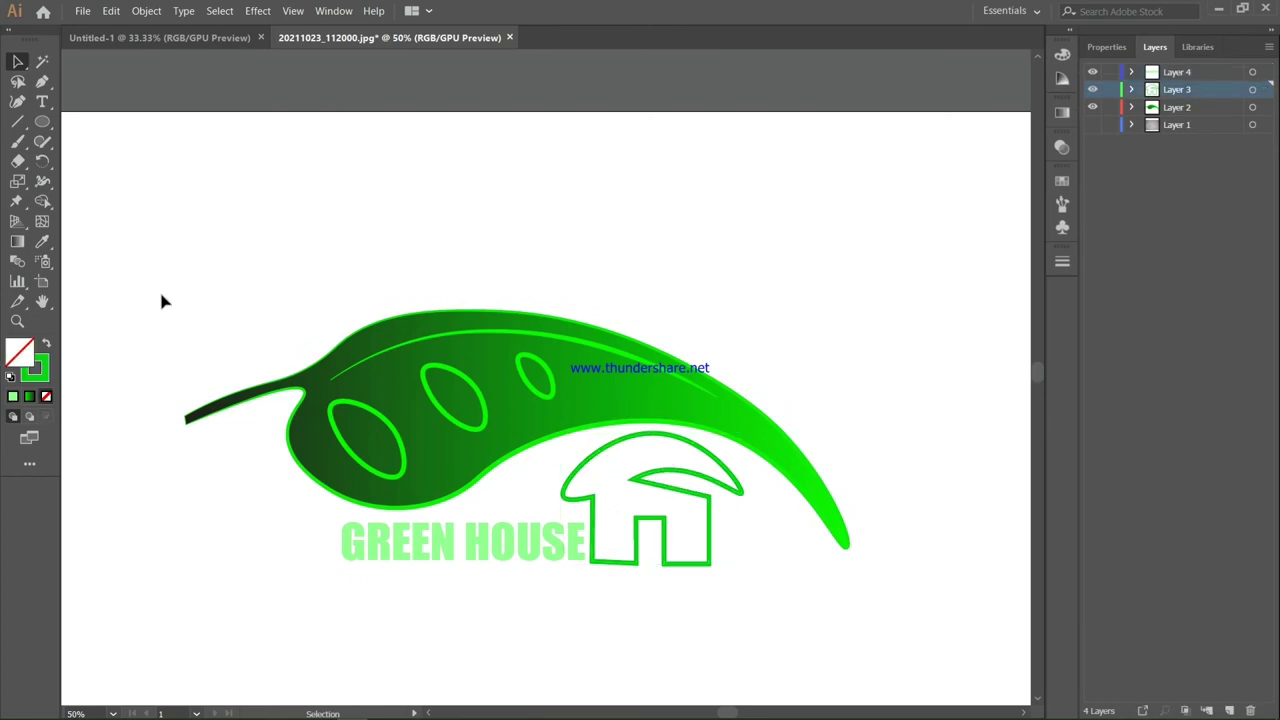
{"action": "left_click", "coordinate": [603, 453]}
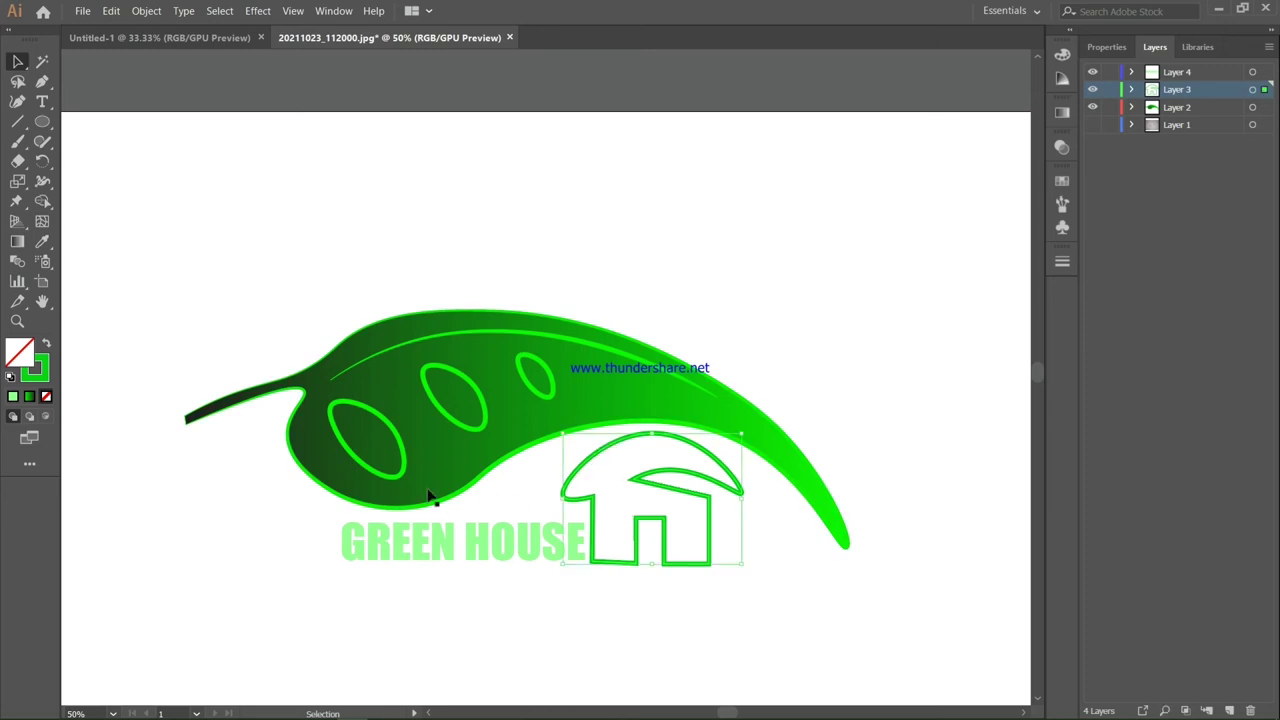
{"action": "left_click", "coordinate": [378, 542]}
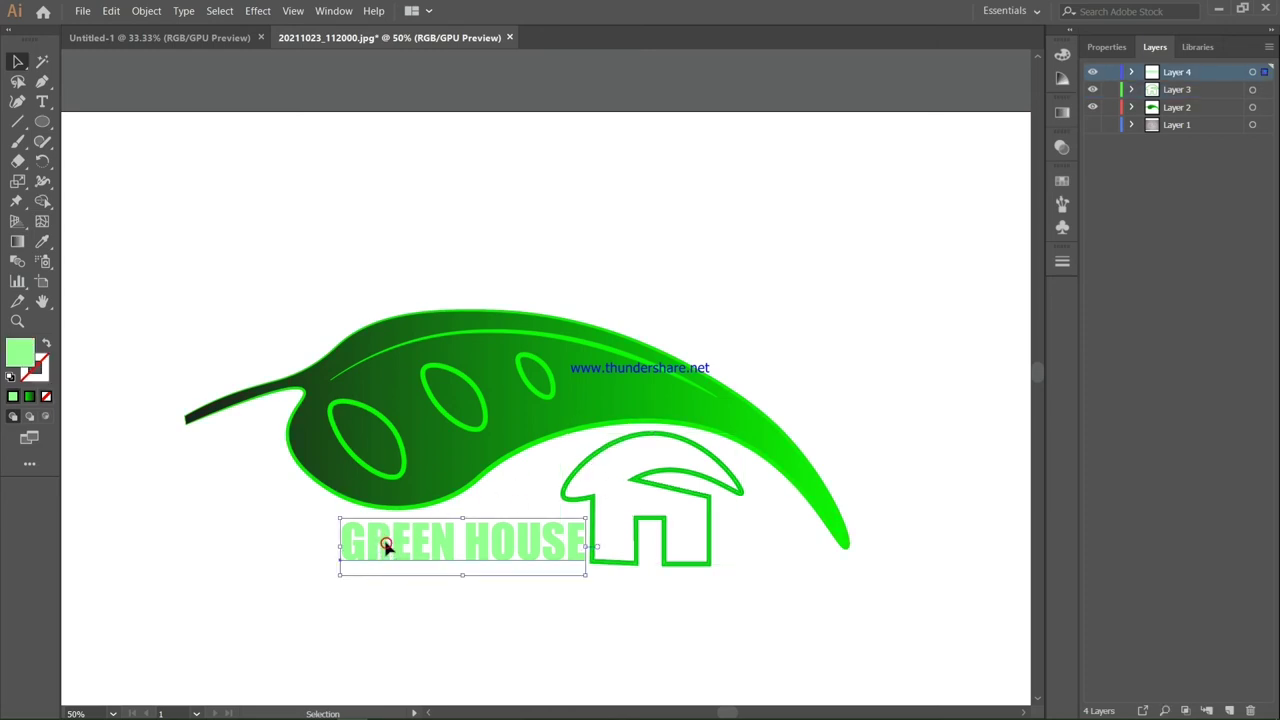
{"action": "left_click_drag", "start_coordinate": [387, 546], "coordinate": [387, 552]}
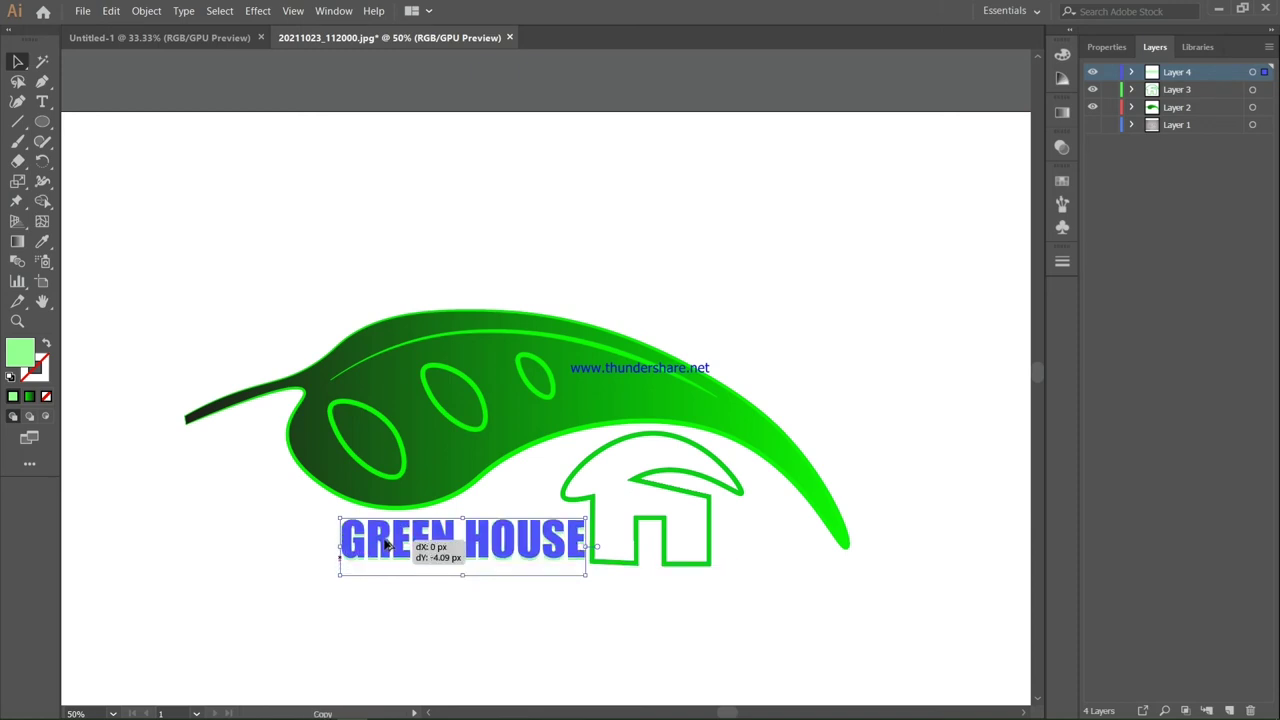
{"action": "left_click_drag", "start_coordinate": [386, 549], "coordinate": [386, 543]}
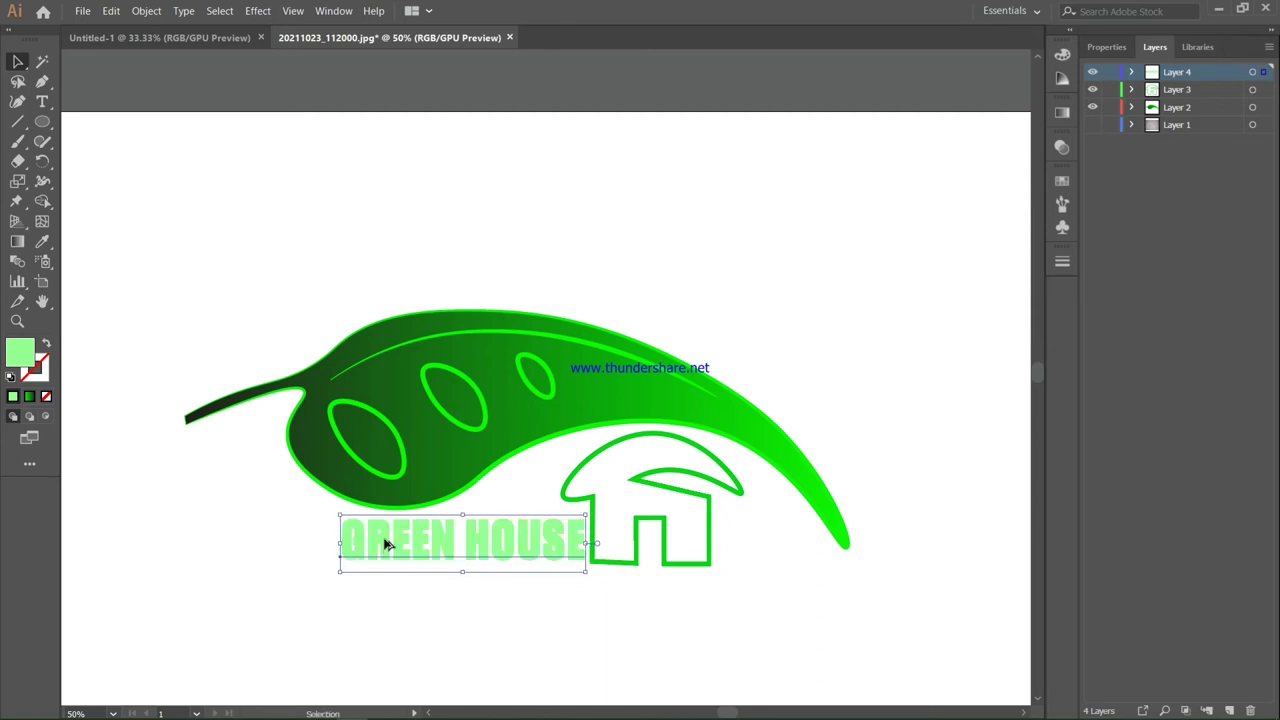
Move one copy to the upper left and fill the remaining copy dark teal.
{"action": "left_click", "coordinate": [400, 591]}
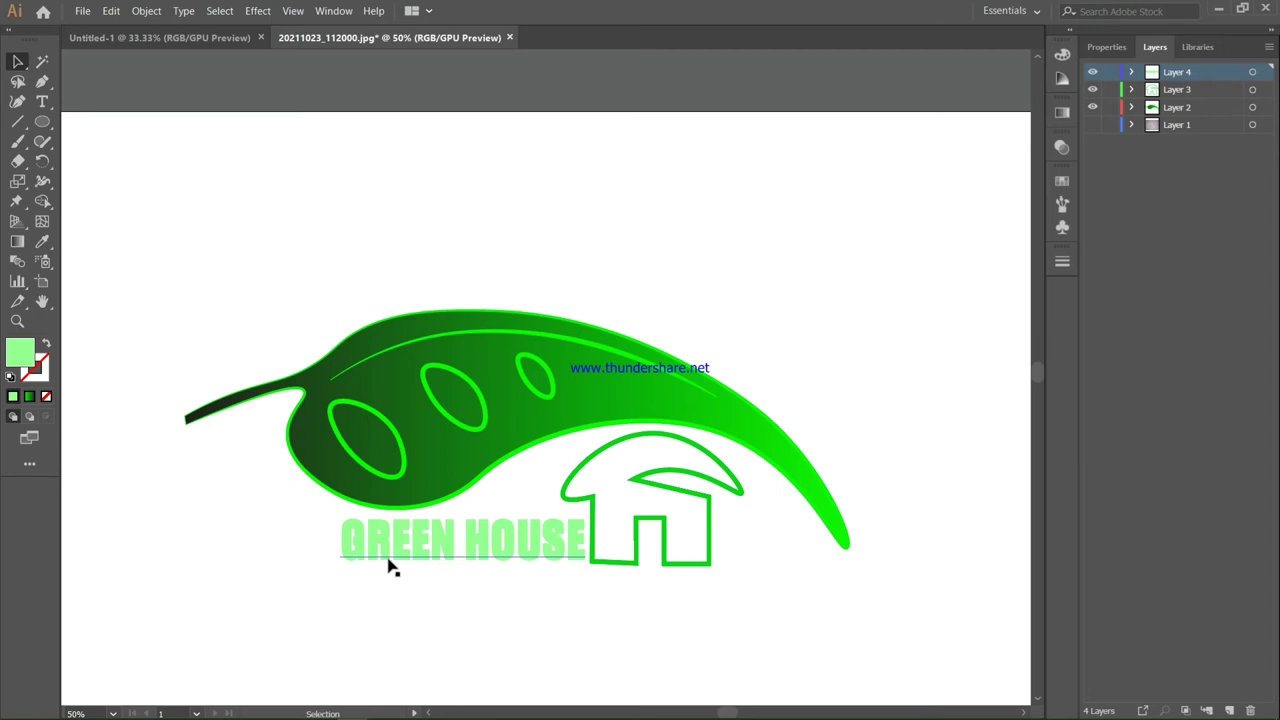
{"action": "left_click", "coordinate": [392, 565]}
{"action": "left_click_drag", "start_coordinate": [396, 545], "coordinate": [226, 507]}
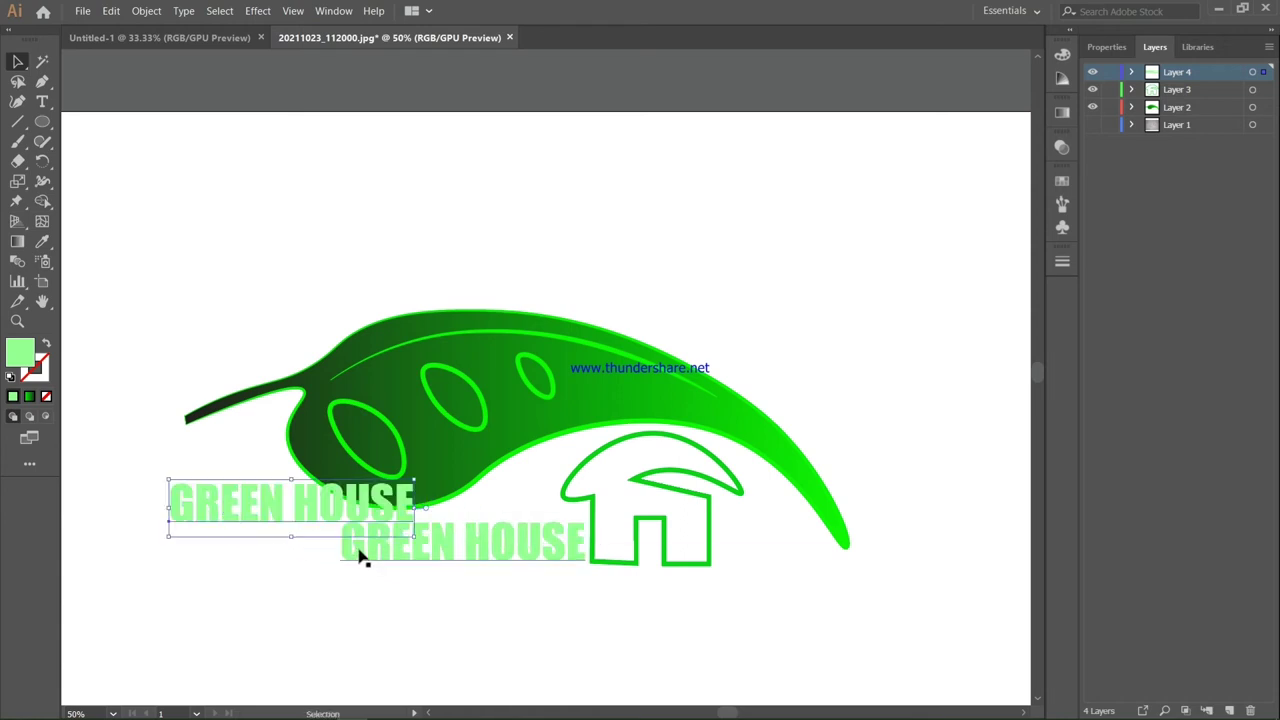
{"action": "left_click", "coordinate": [378, 550]}
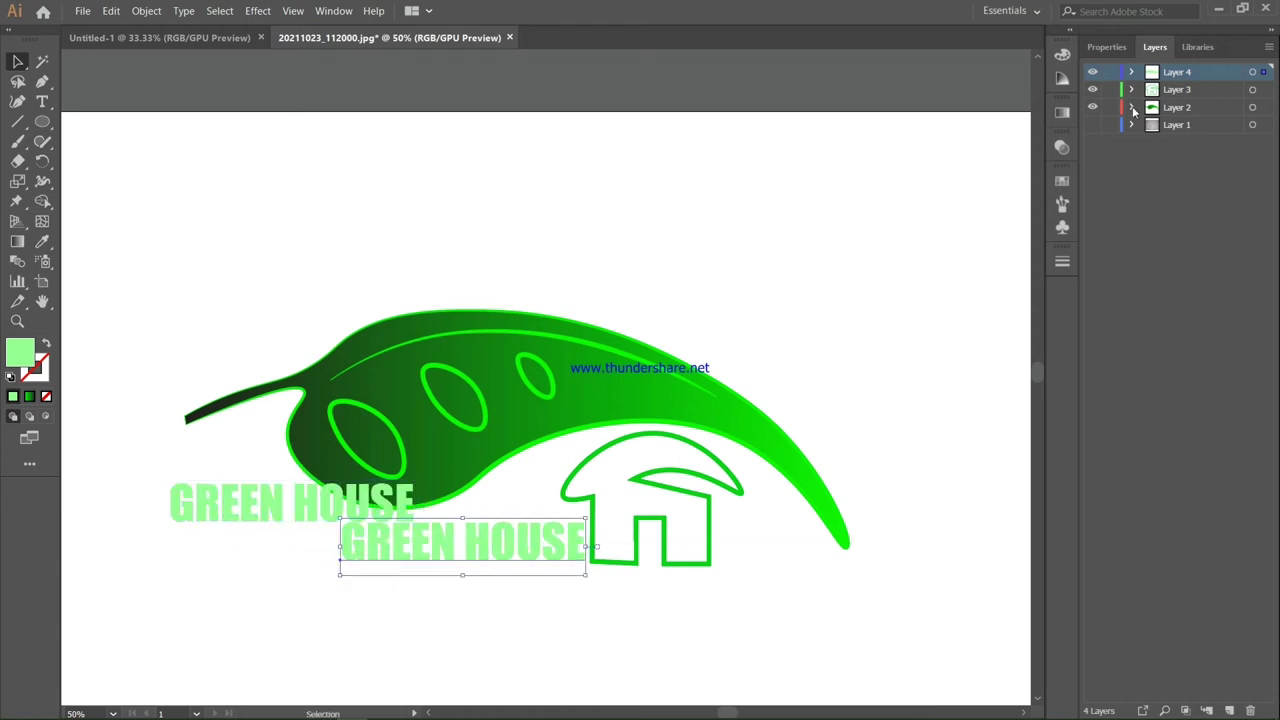
{"action": "left_click", "coordinate": [1064, 57]}
{"action": "left_click", "coordinate": [902, 48]}
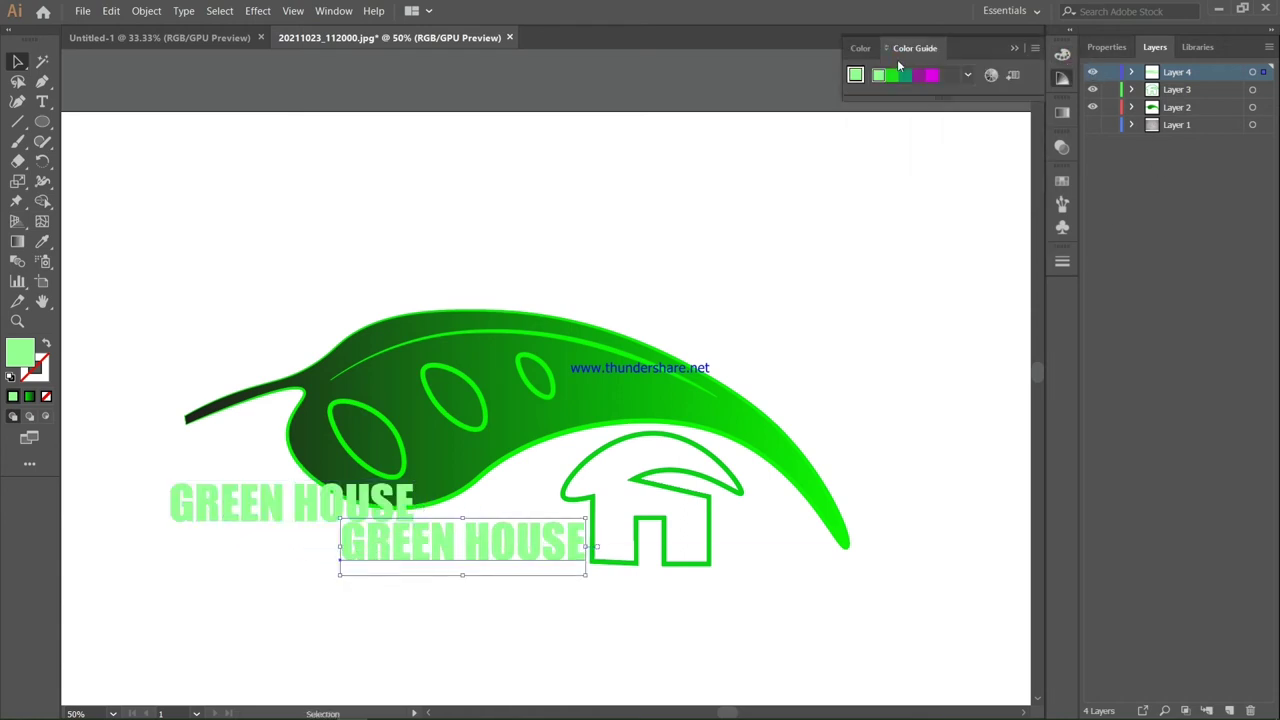
{"action": "left_click", "coordinate": [906, 78]}
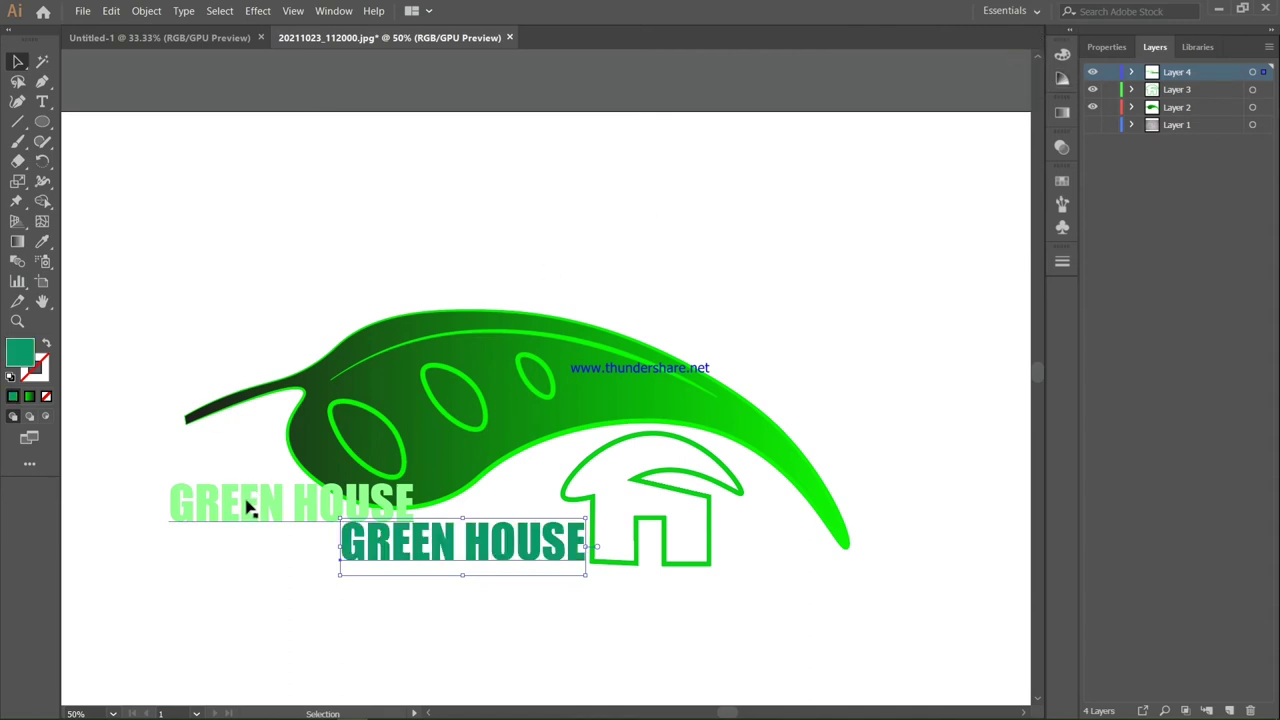
Place the light green copy back just above the teal shadow text.
{"action": "left_click_drag", "start_coordinate": [238, 507], "coordinate": [401, 537]}
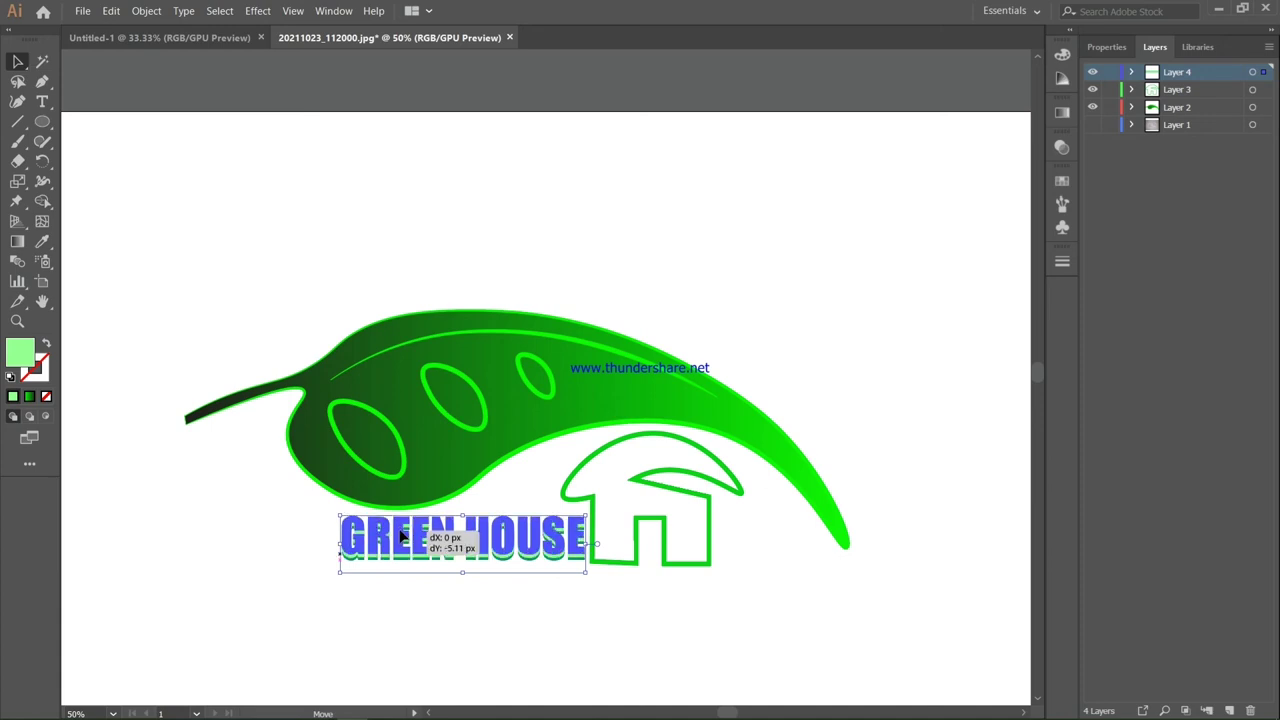
{"action": "left_click_drag", "start_coordinate": [401, 537], "coordinate": [401, 537]}
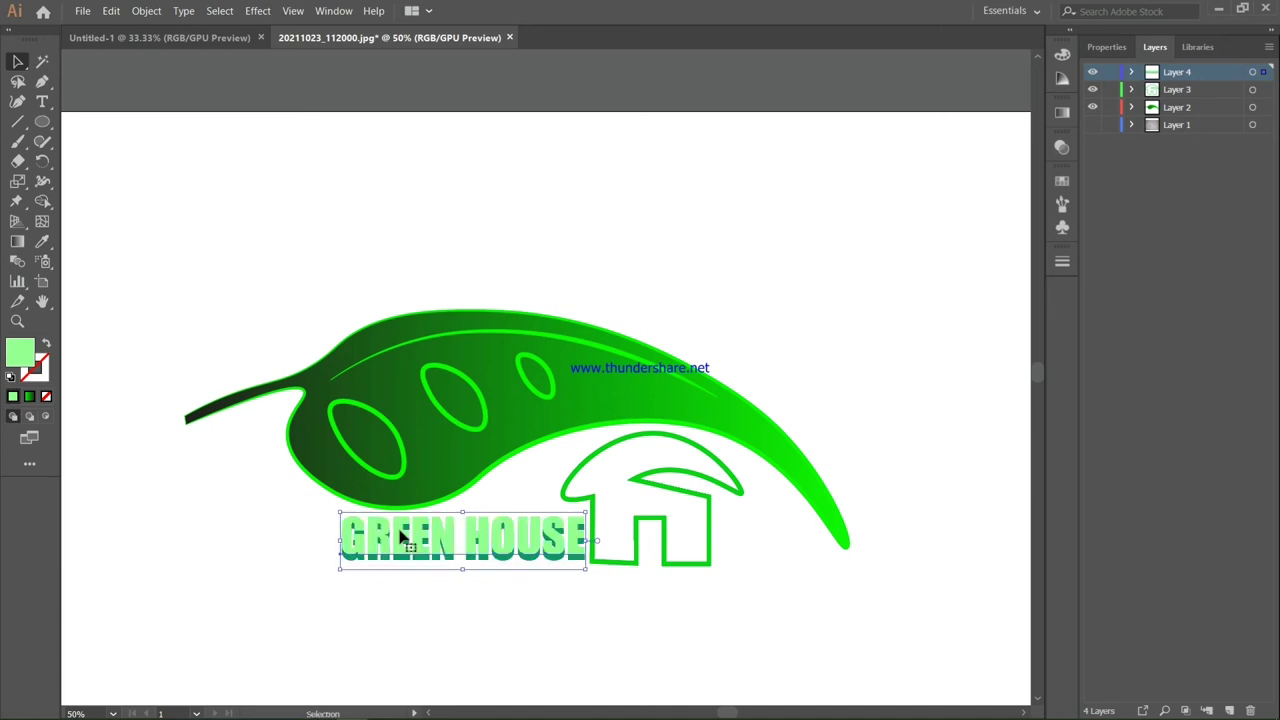
{"action": "left_click", "coordinate": [102, 262]}
Apply the bright-to-dark green gradient swatch as the house outline's fill.
{"action": "scroll", "coordinate": [777, 366], "scroll_direction": "down", "scroll_amount": 1}
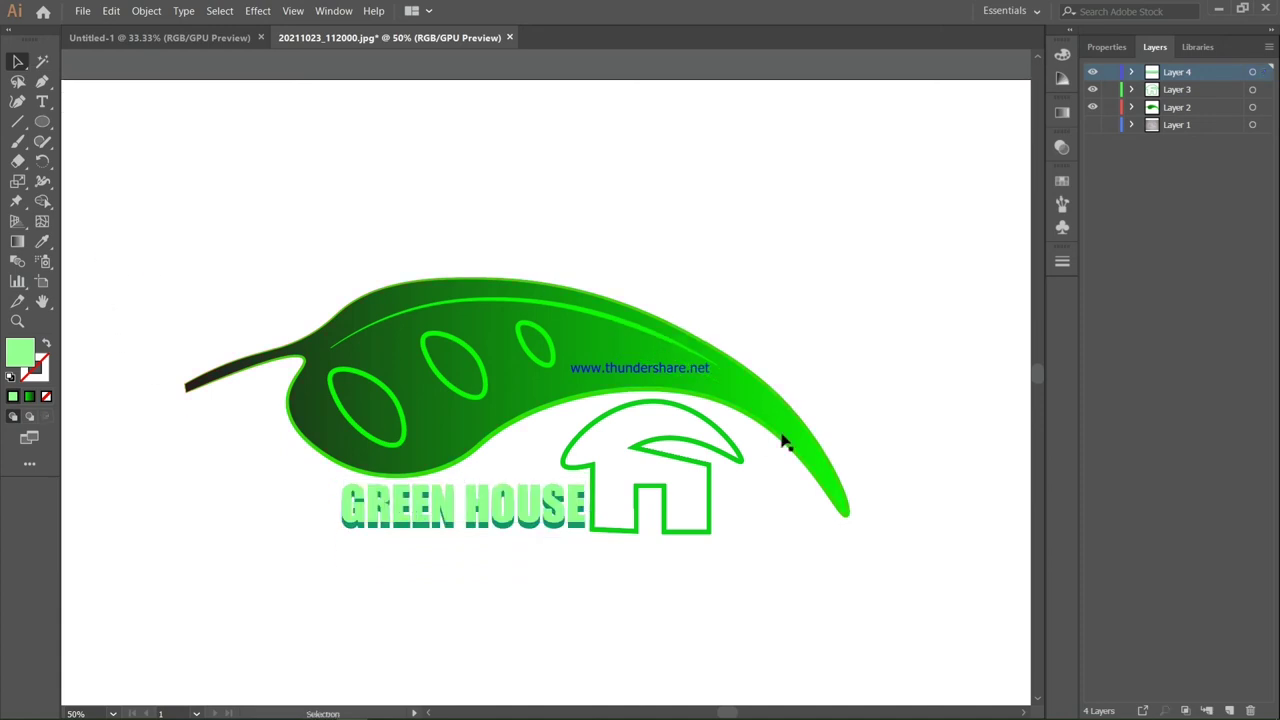
{"action": "scroll", "coordinate": [680, 585], "scroll_direction": "down", "scroll_amount": 1}
{"action": "scroll", "coordinate": [690, 540], "scroll_direction": "up", "scroll_amount": 2}
{"action": "scroll", "coordinate": [722, 501], "scroll_direction": "down", "scroll_amount": 1}
{"action": "left_click", "coordinate": [651, 491]}
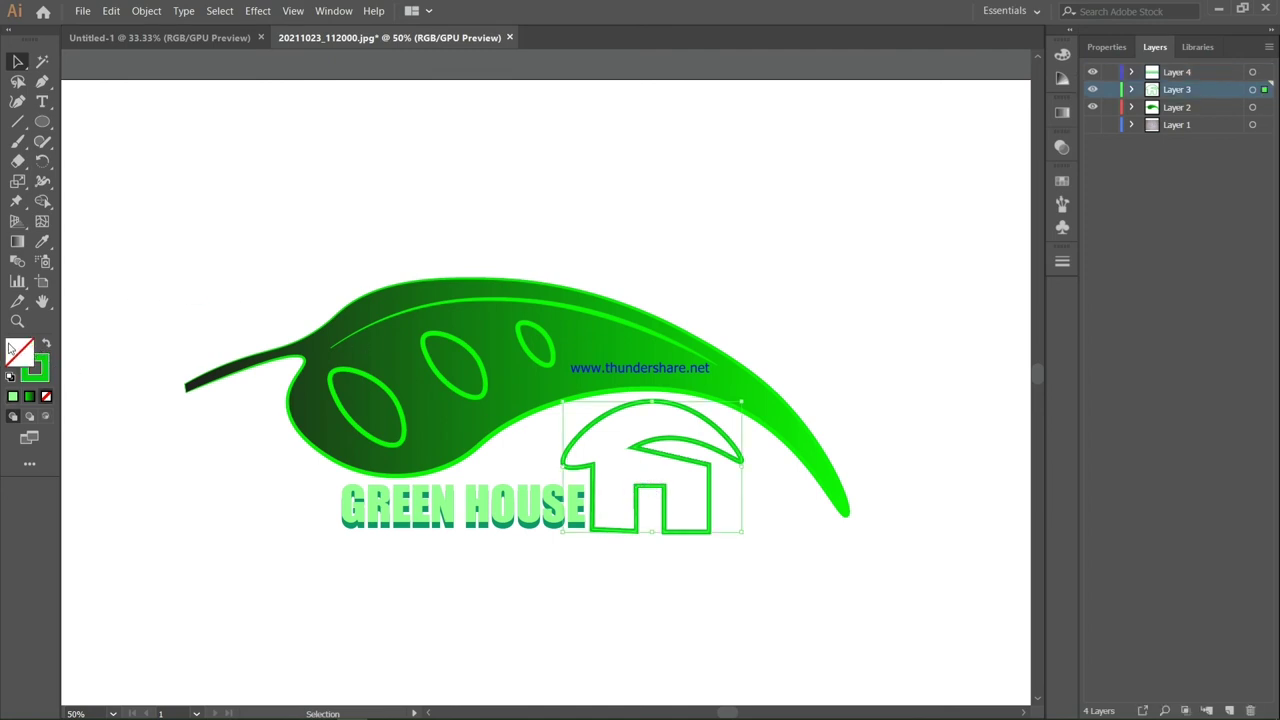
{"action": "left_click", "coordinate": [29, 396]}
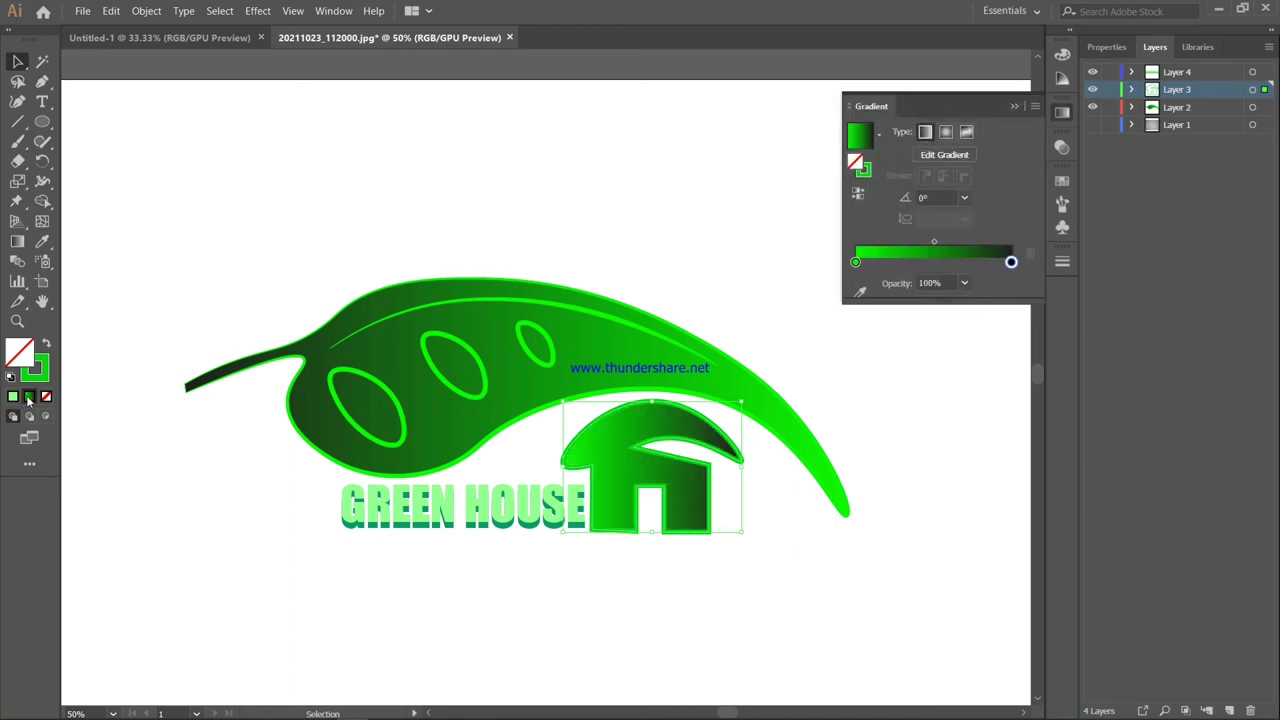
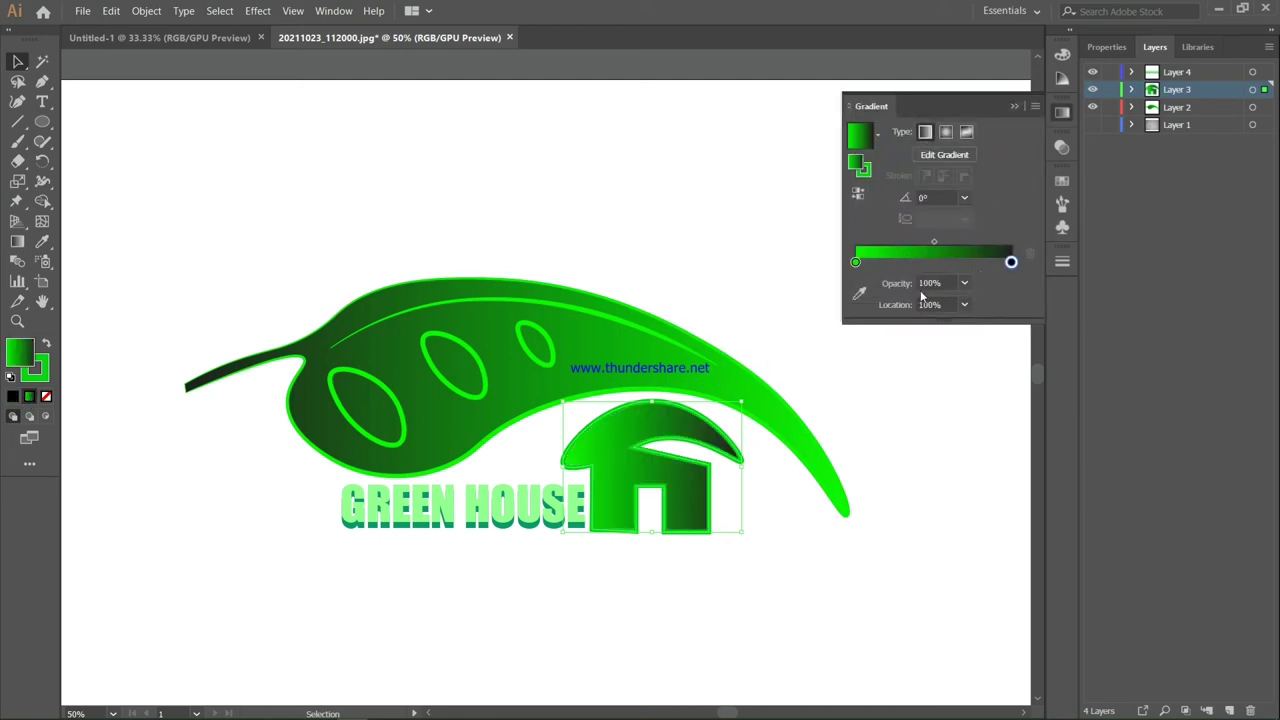
Set the right-hand gradient stop's colour to bright green.
{"action": "left_click", "coordinate": [1012, 263]}
{"action": "left_click", "coordinate": [1012, 263]}
{"action": "double_click", "coordinate": [1012, 263]}
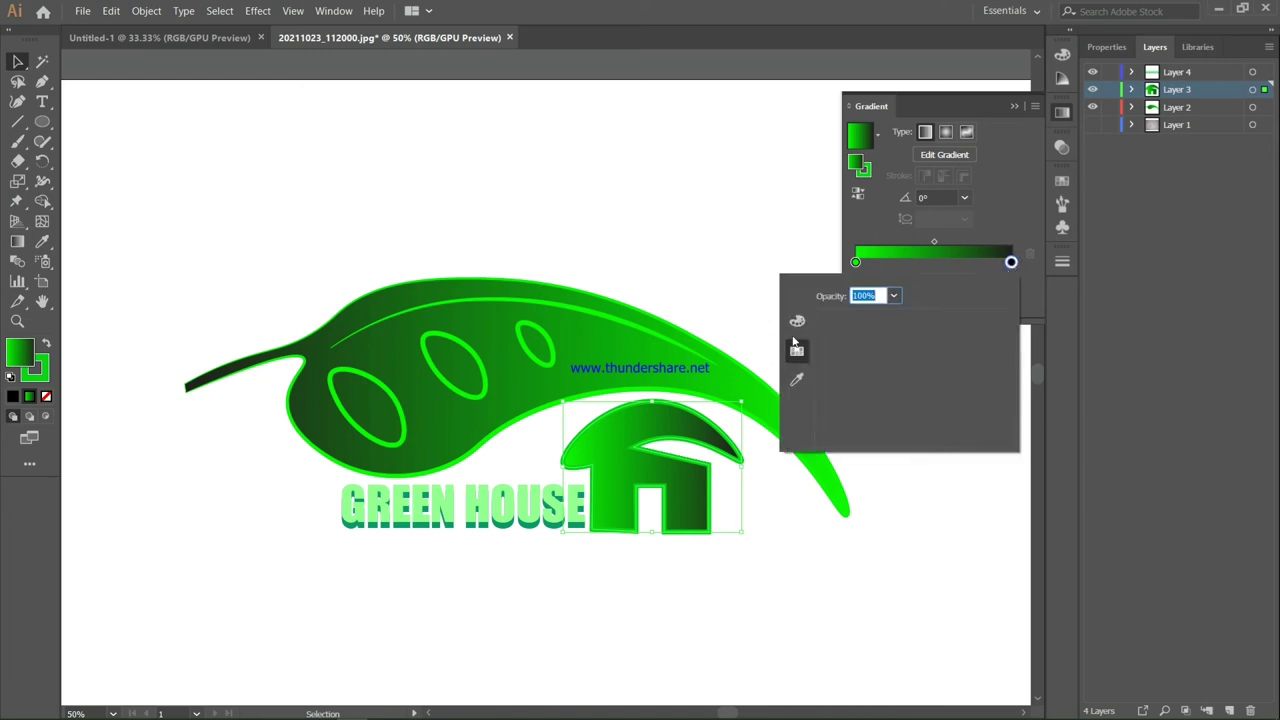
{"action": "left_click", "coordinate": [797, 321]}
{"action": "left_click", "coordinate": [797, 377]}
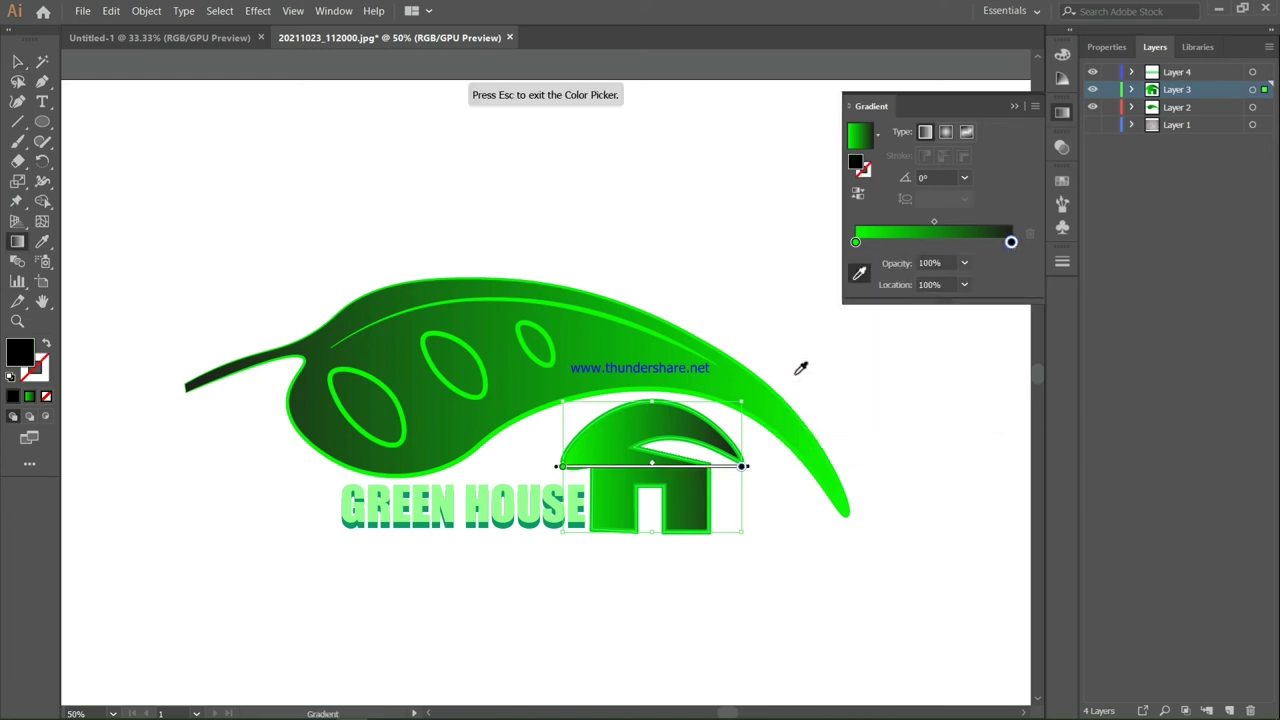
{"action": "key", "text": "Escape"}
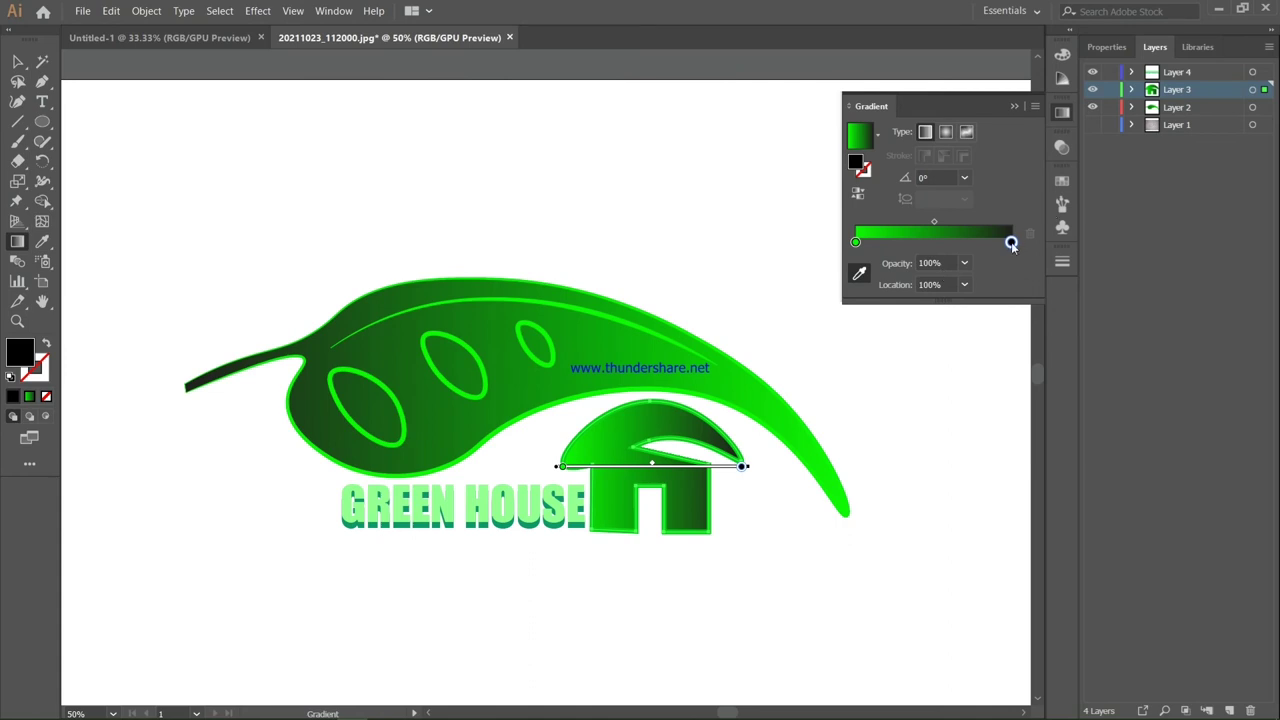
Move the black gradient stop to the 0% left end and close the Gradient panel.
{"action": "mouse_move", "coordinate": [1012, 243]}
{"action": "left_mouse_down"}
{"action": "mouse_move", "coordinate": [912, 242]}
{"action": "mouse_move", "coordinate": [1011, 242]}
{"action": "left_mouse_up"}
{"action": "left_click_drag", "start_coordinate": [912, 242], "coordinate": [855, 242]}
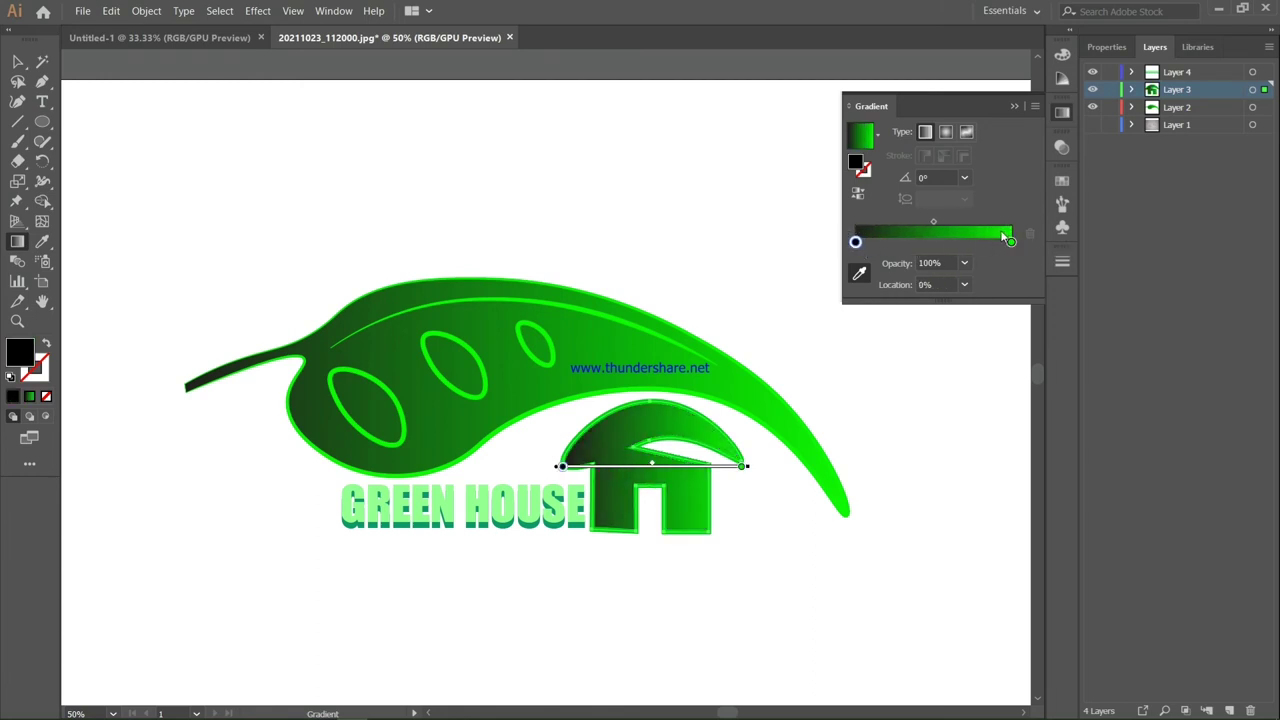
{"action": "left_click", "coordinate": [1013, 107]}
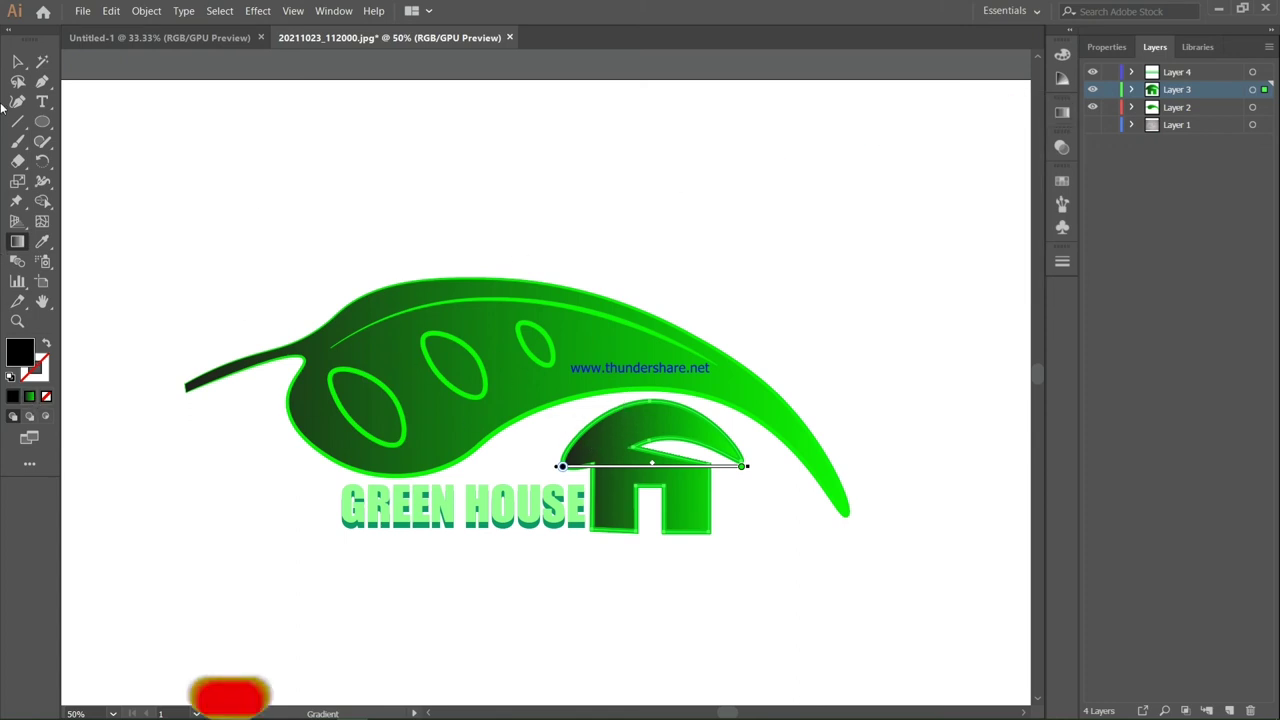
{"action": "key", "text": "v"}
{"action": "left_click", "coordinate": [600, 430]}
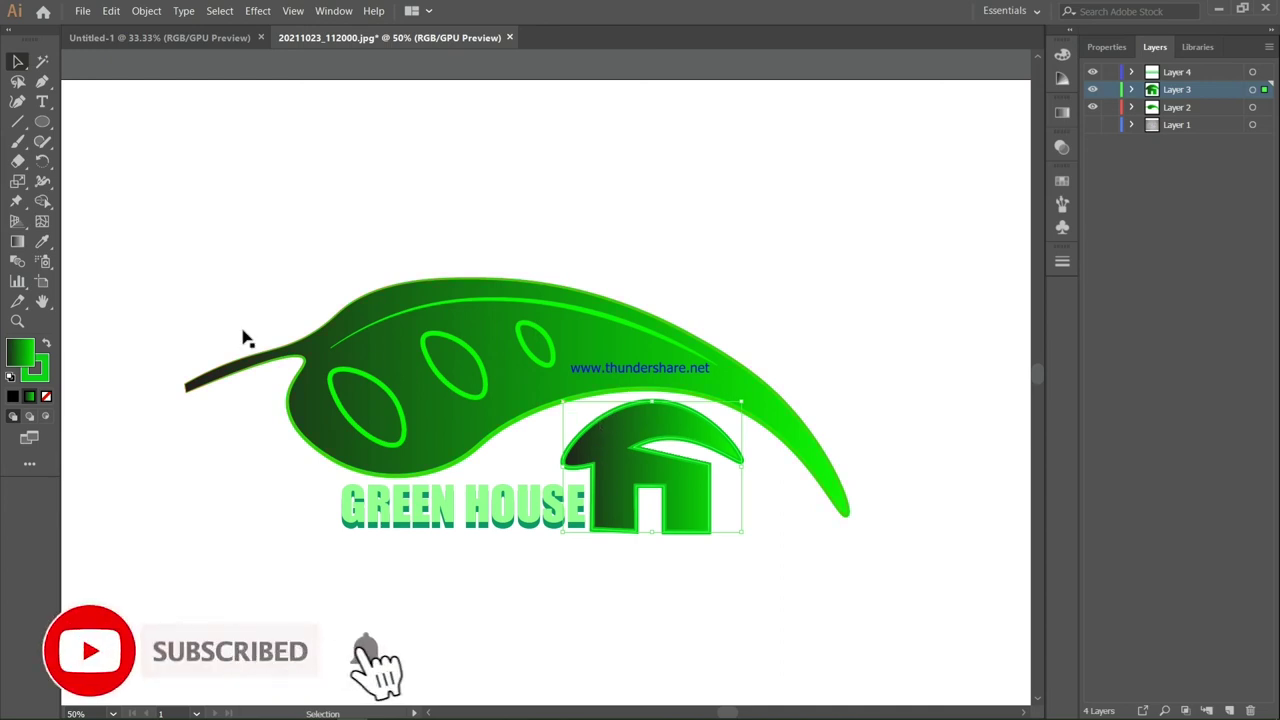
Remove the green stroke from the house shape, setting it to None.
{"action": "left_click", "coordinate": [46, 397]}
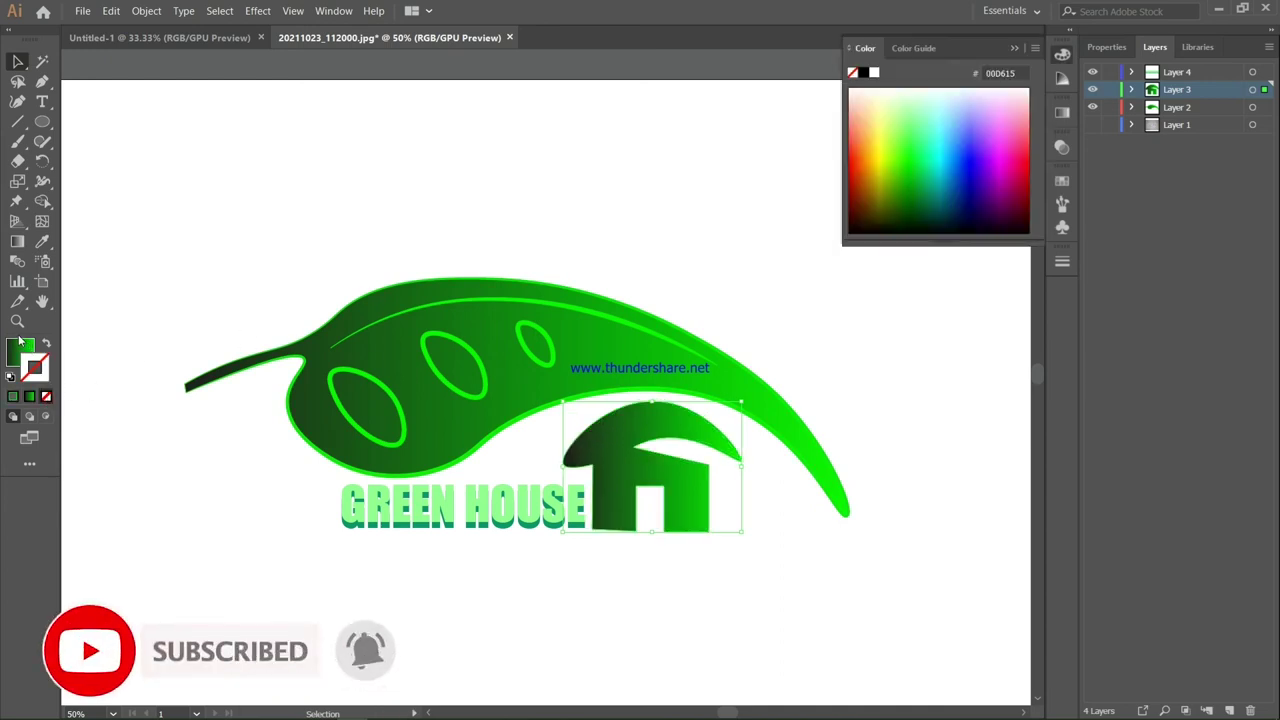
{"action": "left_click", "coordinate": [93, 105]}
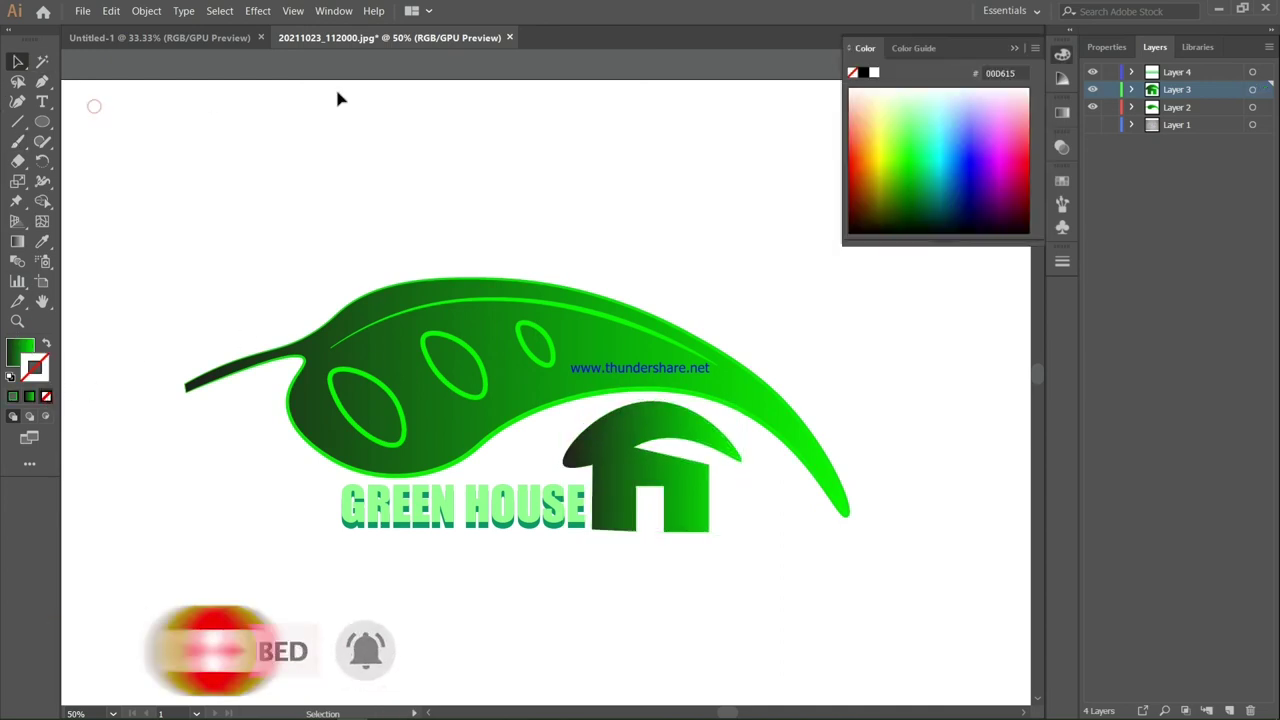
{"action": "left_click", "coordinate": [1012, 48]}
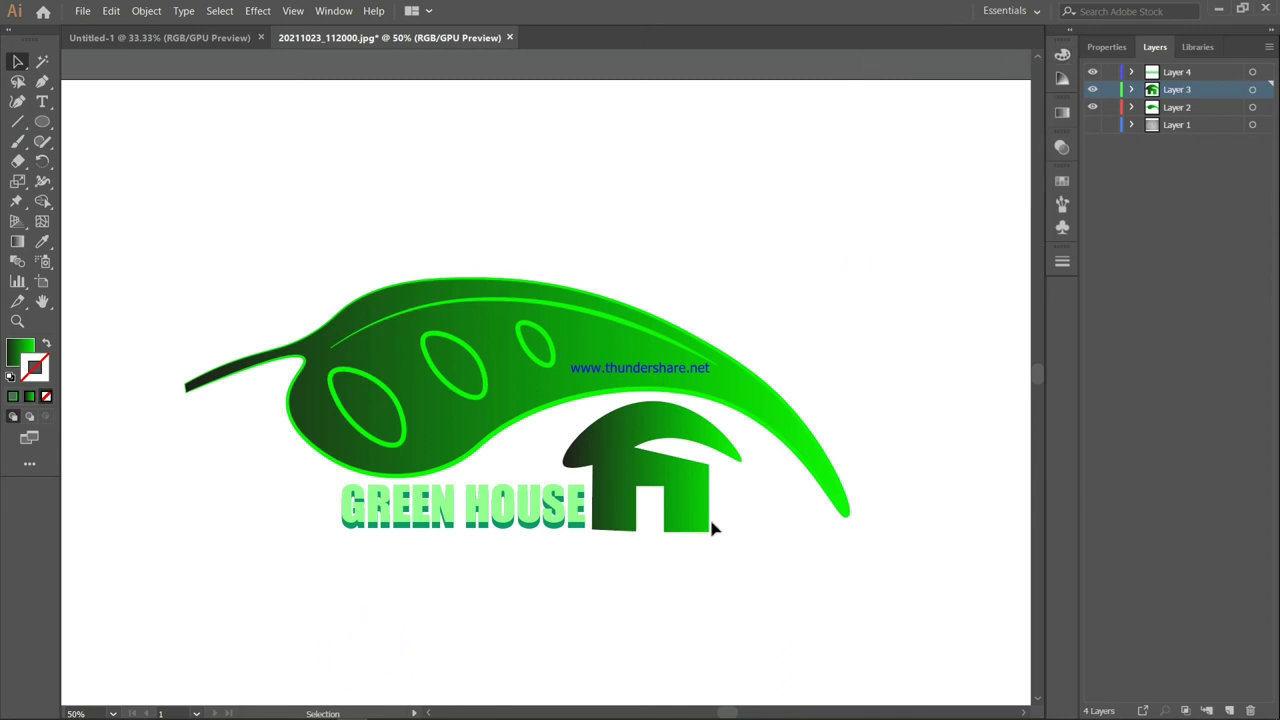
{"action": "scroll", "coordinate": [712, 540], "scroll_direction": "down", "scroll_amount": 1}
{"action": "scroll", "coordinate": [874, 431], "scroll_direction": "up", "scroll_amount": 1}
{"action": "scroll", "coordinate": [727, 477], "scroll_direction": "down", "scroll_amount": 1}
{"action": "scroll", "coordinate": [708, 483], "scroll_direction": "up", "scroll_amount": 1}
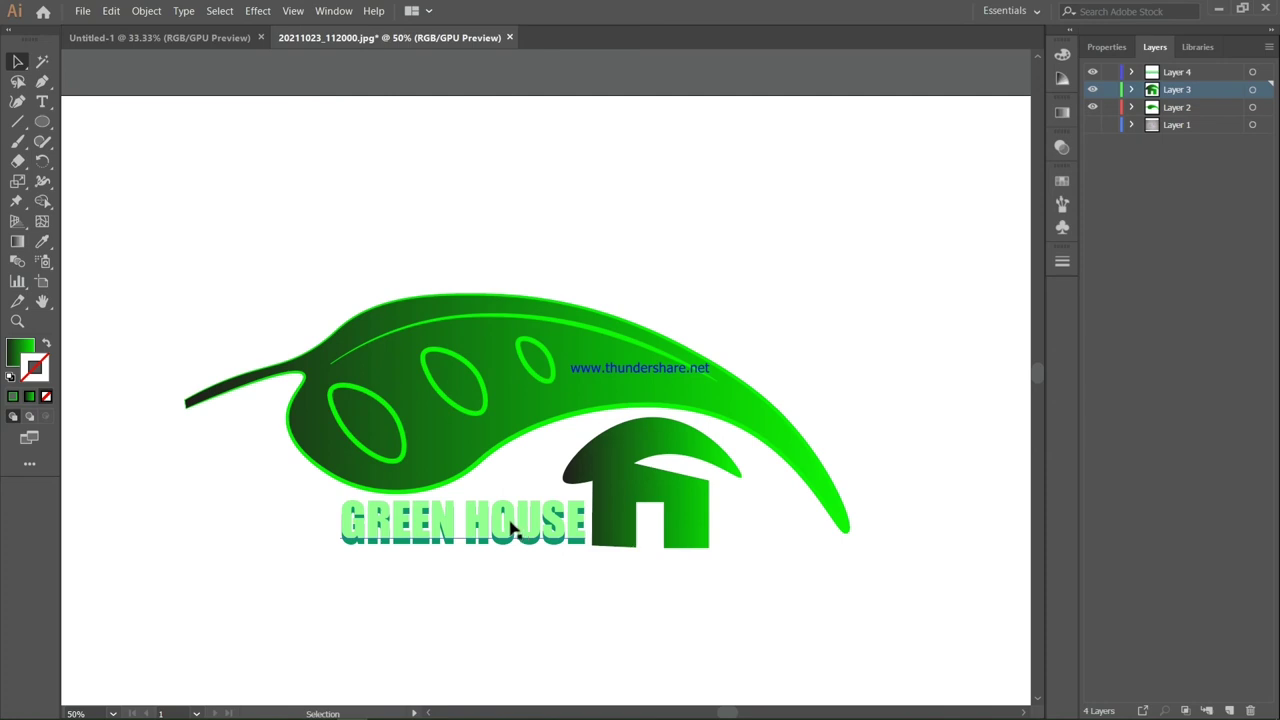
Sample the leaf's green colours onto the GREEN HOUSE text with the eyedropper.
{"action": "left_click", "coordinate": [514, 528]}
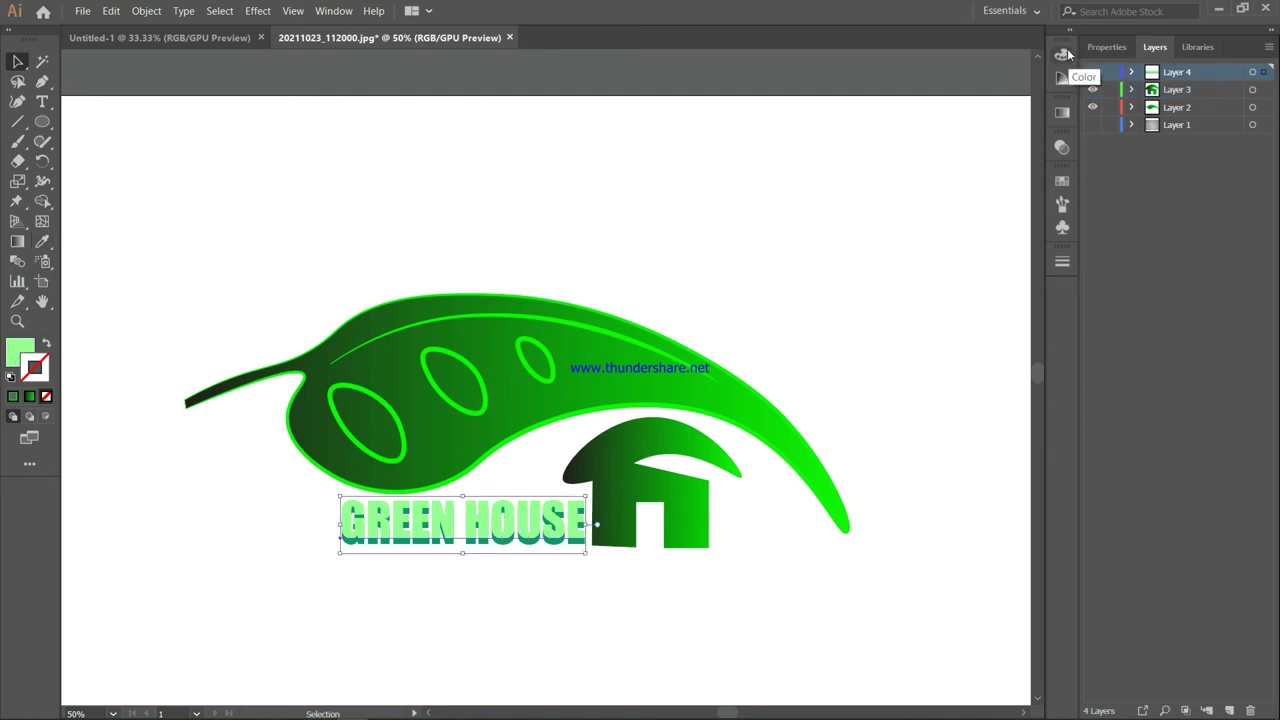
{"action": "left_click", "coordinate": [13, 396]}
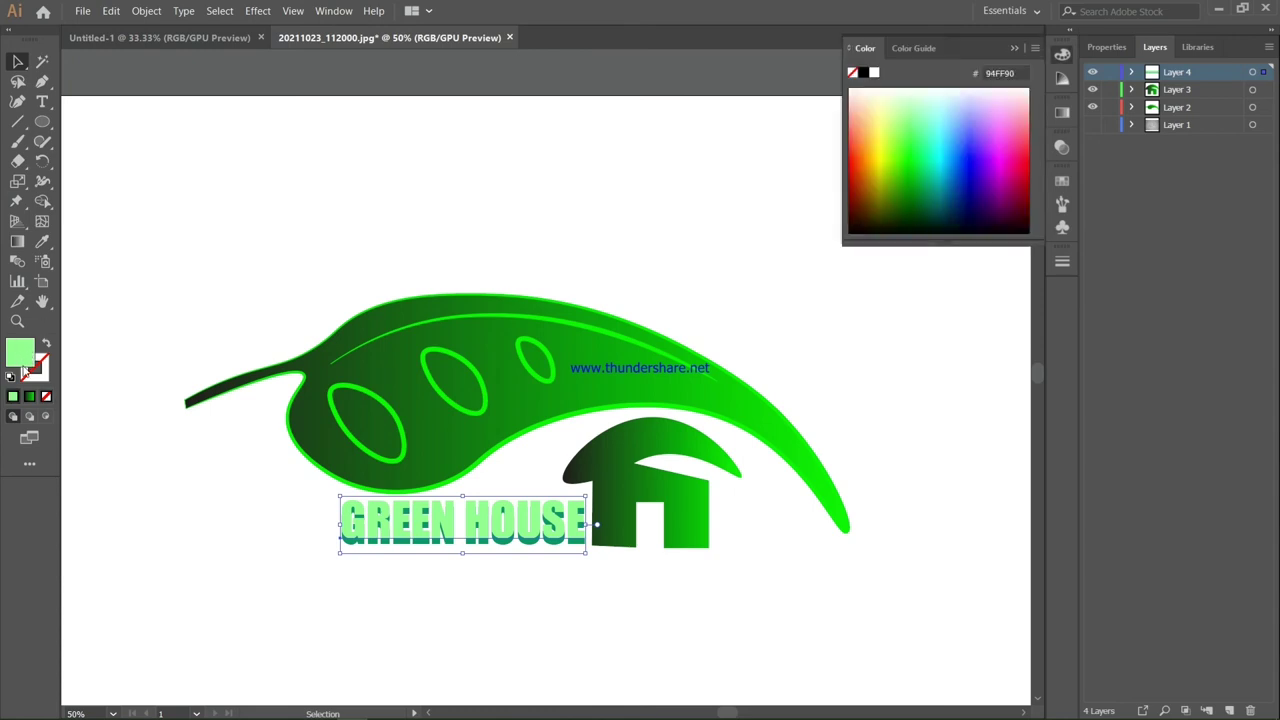
{"action": "left_click", "coordinate": [43, 242]}
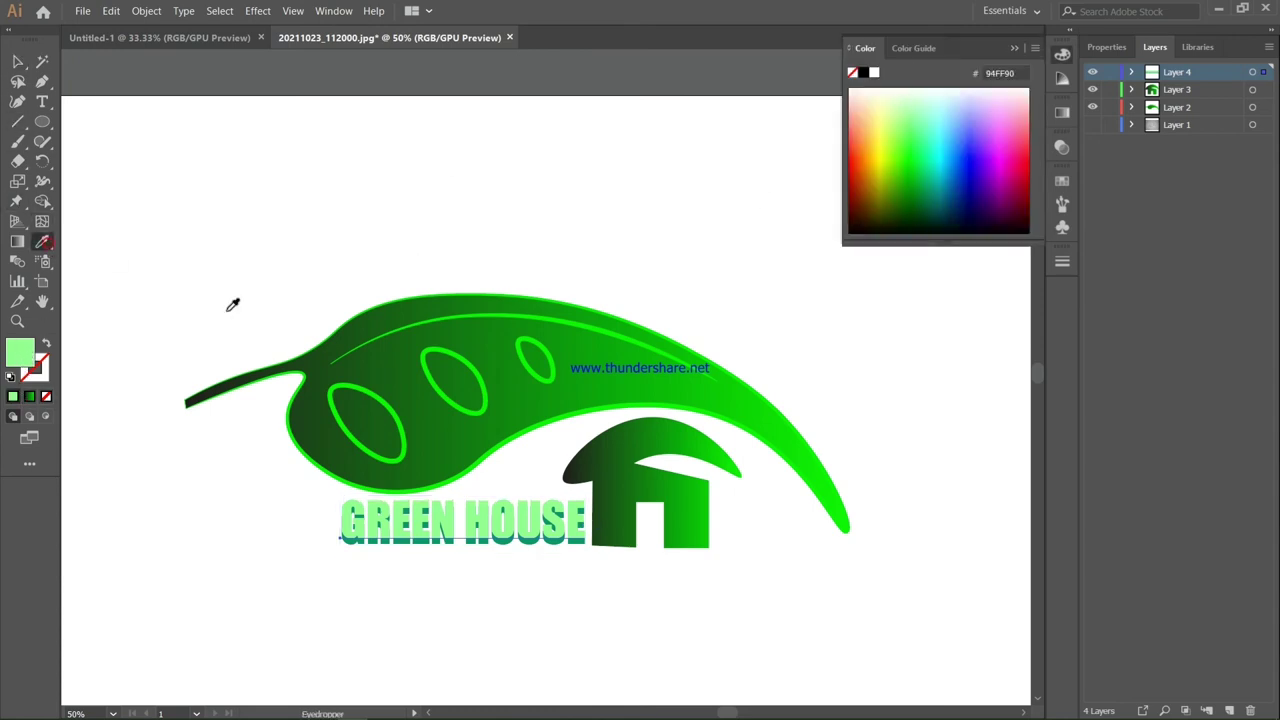
{"action": "left_click", "coordinate": [447, 392]}
{"action": "left_click", "coordinate": [18, 62]}
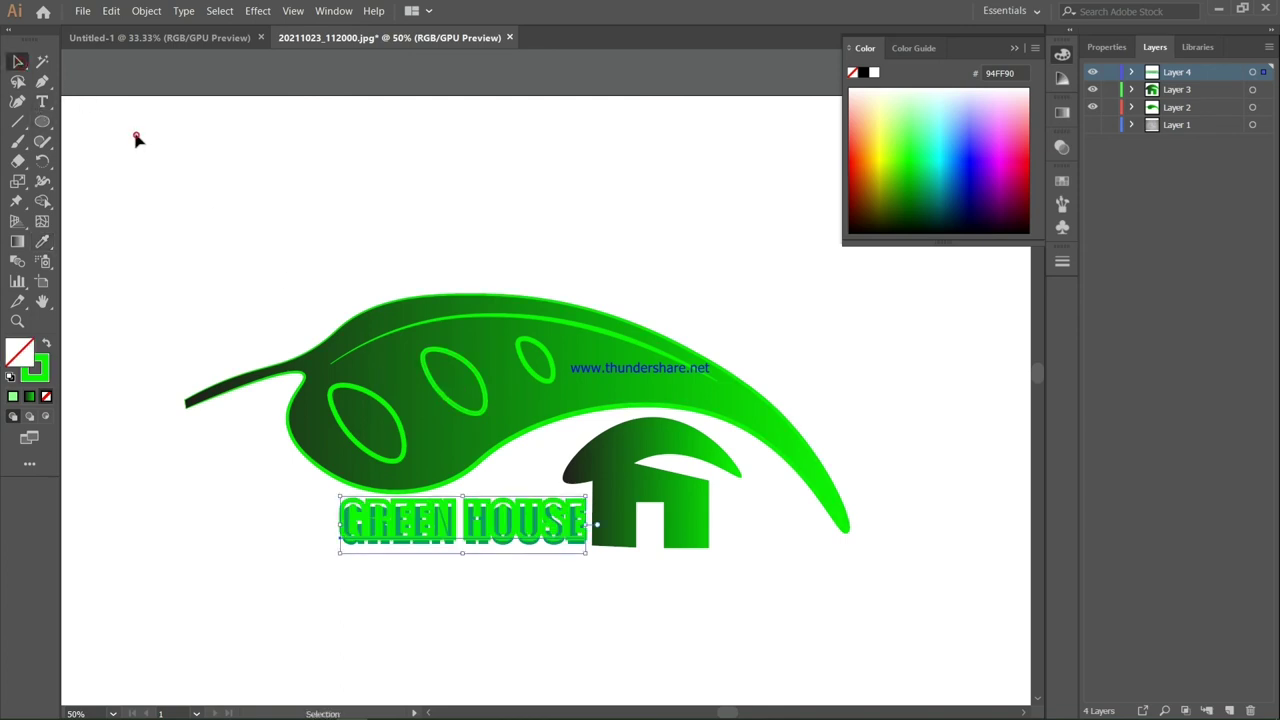
{"action": "left_click", "coordinate": [136, 139]}
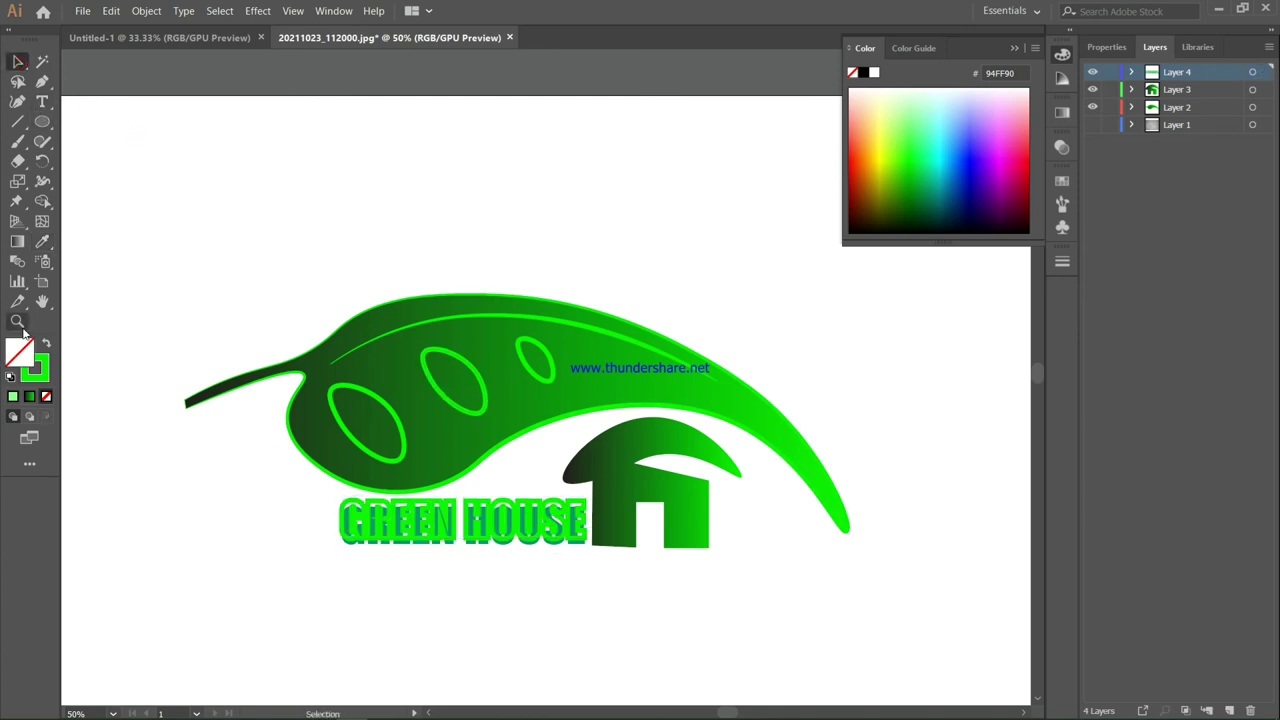
Give the GREEN HOUSE text a solid 00F900 fill with no stroke.
{"action": "left_click_drag", "start_coordinate": [42, 368], "coordinate": [20, 352]}
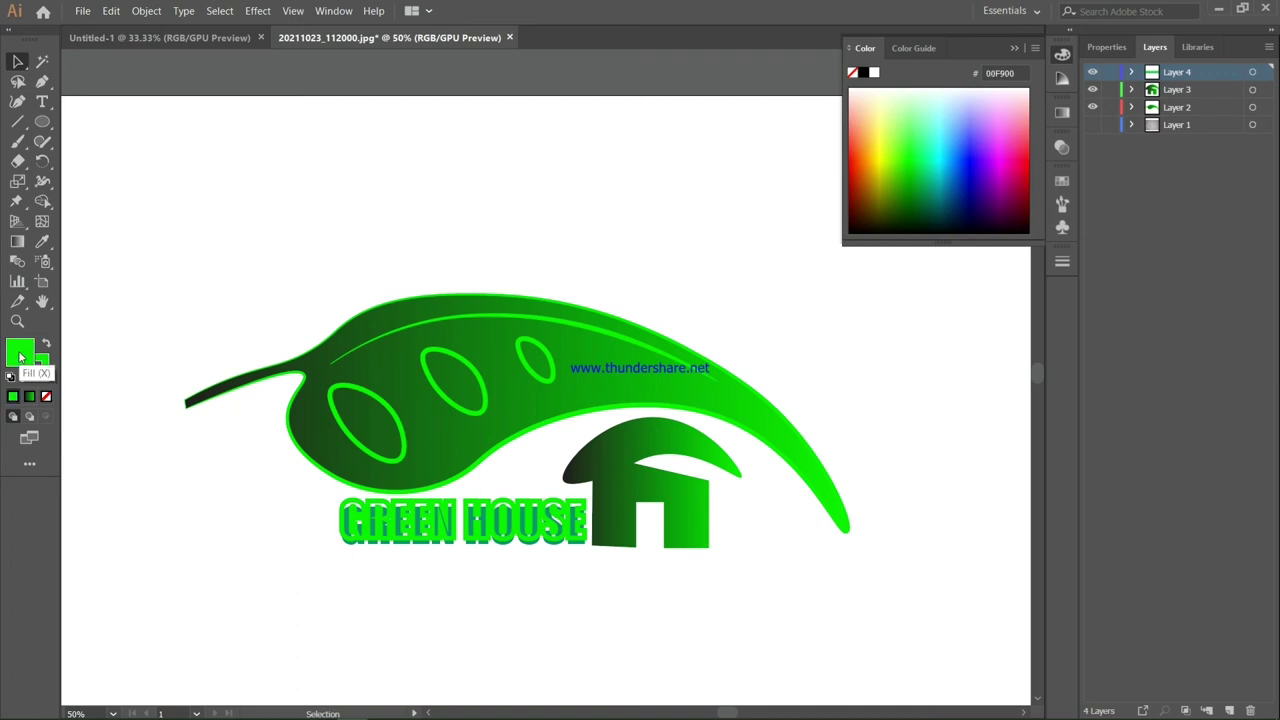
{"action": "left_click", "coordinate": [374, 528]}
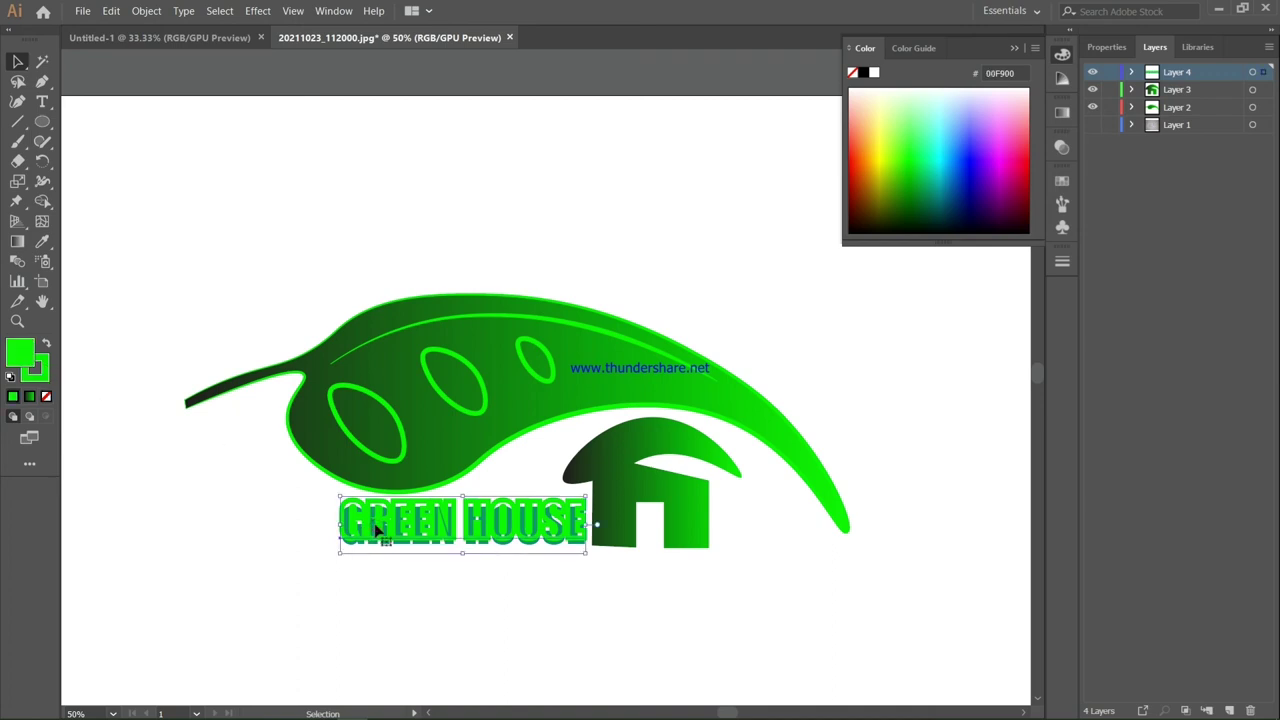
{"action": "left_click_drag", "start_coordinate": [42, 370], "coordinate": [20, 352]}
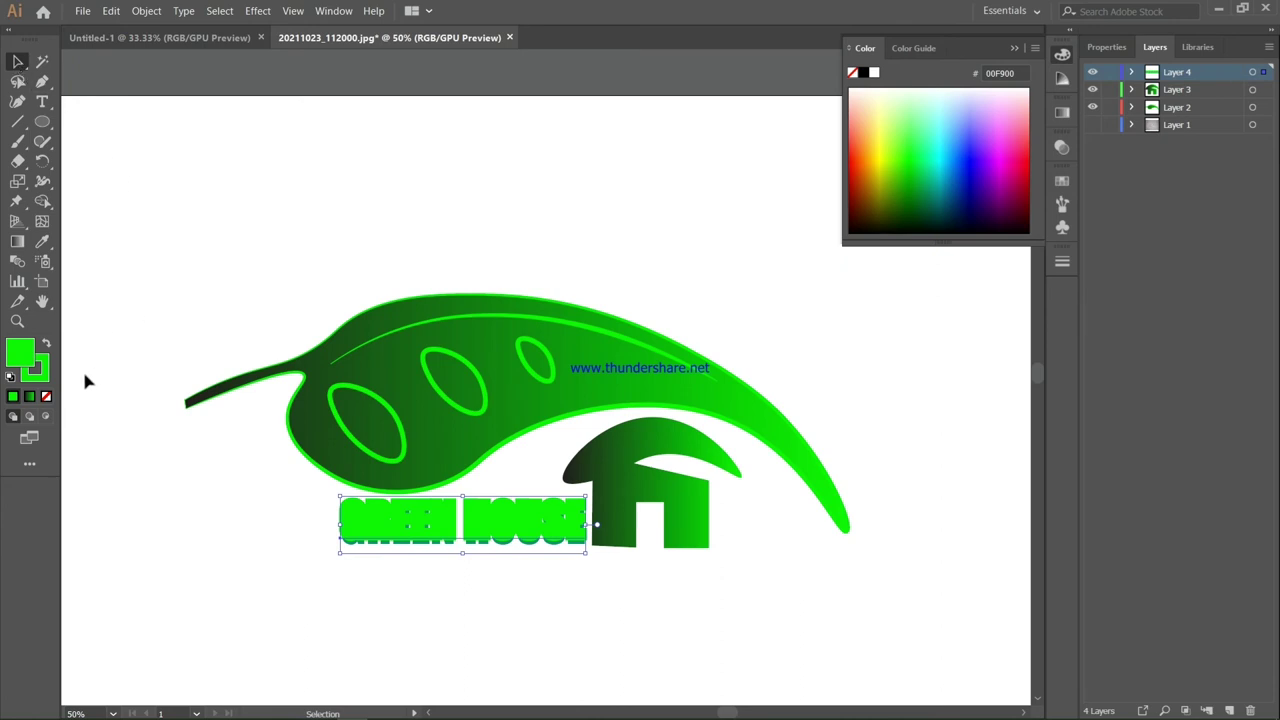
{"action": "left_click", "coordinate": [43, 376]}
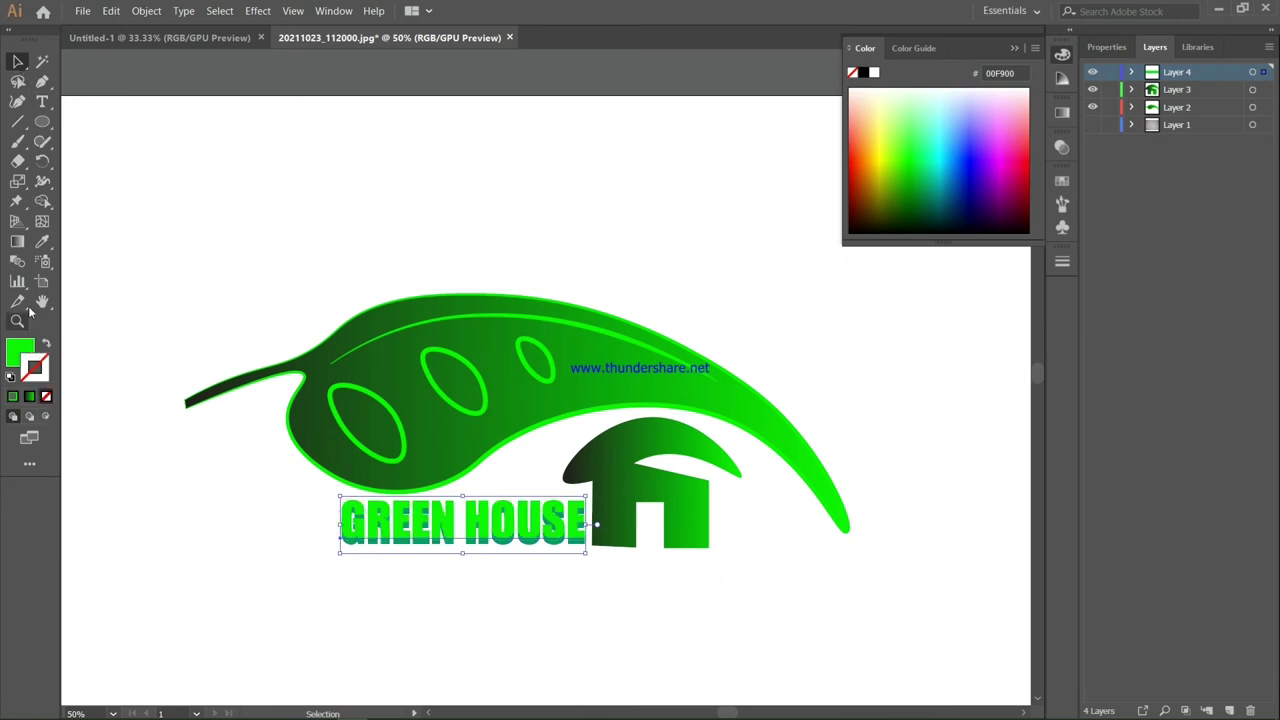
{"action": "left_click", "coordinate": [129, 63]}
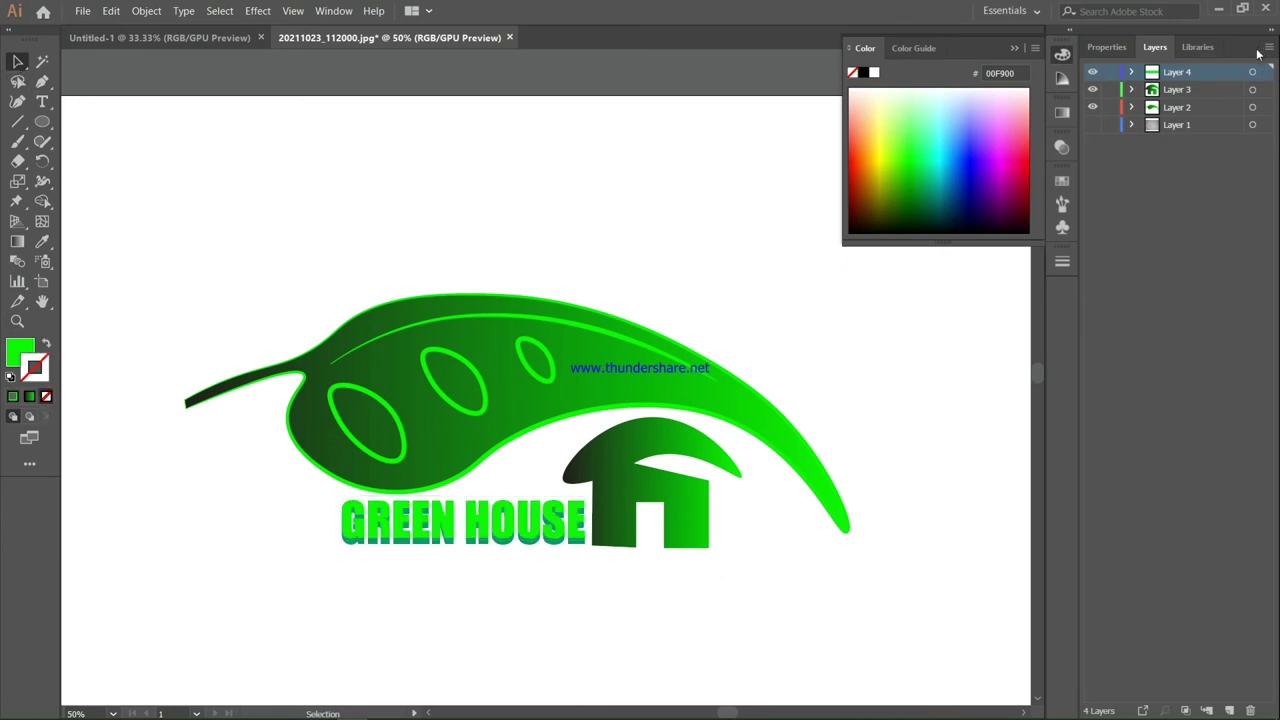
{"action": "left_click", "coordinate": [1014, 48]}
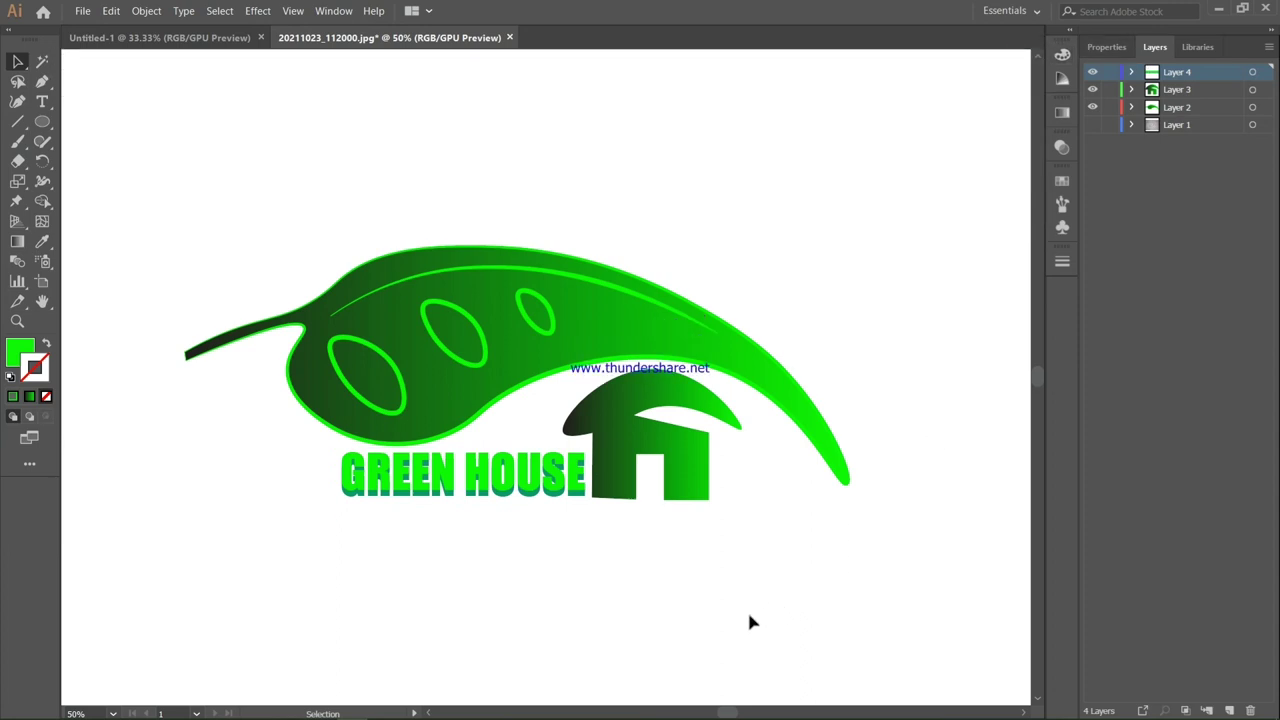
Zoom the view out to 33.33% so the whole artboard is visible.
{"action": "scroll", "coordinate": [759, 577], "scroll_direction": "up", "scroll_amount": 1}
{"action": "scroll", "coordinate": [790, 590], "scroll_direction": "up", "scroll_amount": 1}
{"action": "scroll", "coordinate": [881, 608], "scroll_direction": "down", "scroll_amount": 1}
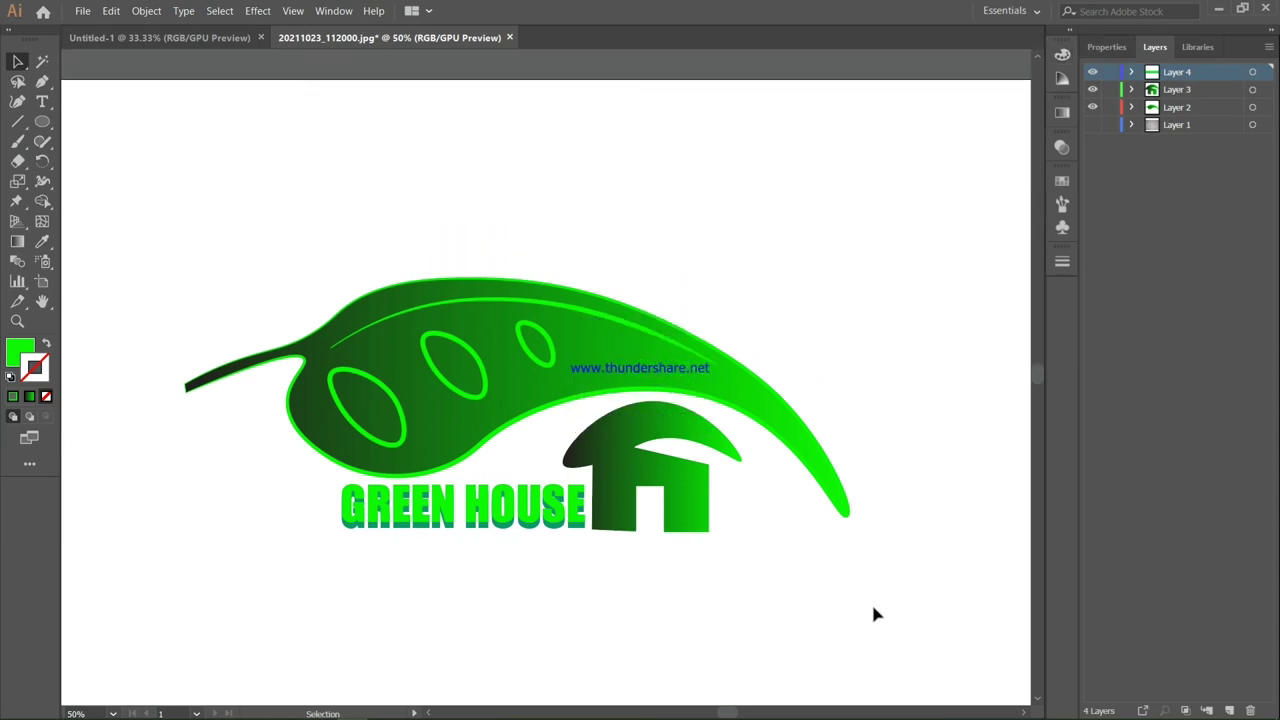
{"action": "scroll", "coordinate": [871, 601], "scroll_direction": "down", "scroll_amount": 1}
{"action": "scroll", "coordinate": [867, 599], "scroll_direction": "down", "scroll_amount": 1}
{"action": "scroll", "coordinate": [760, 480], "scroll_direction": "down", "scroll_amount": 1}
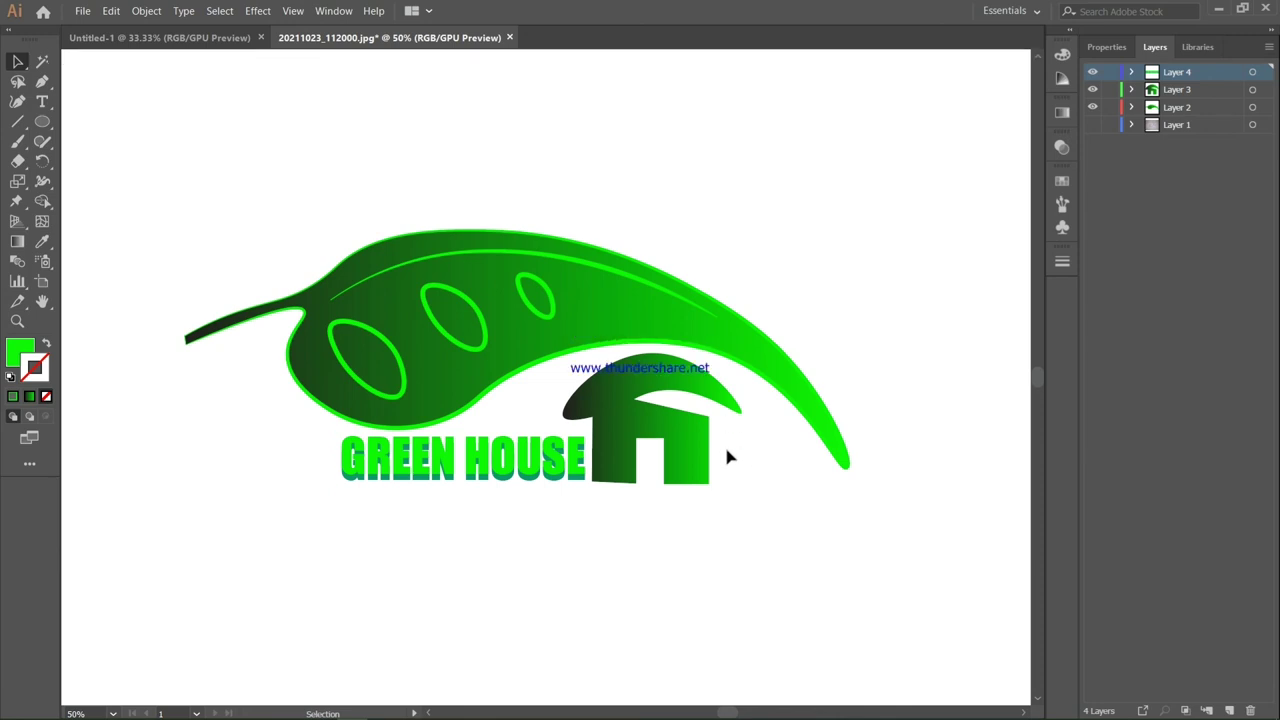
{"action": "scroll", "coordinate": [727, 455], "scroll_direction": "up", "scroll_amount": 1}
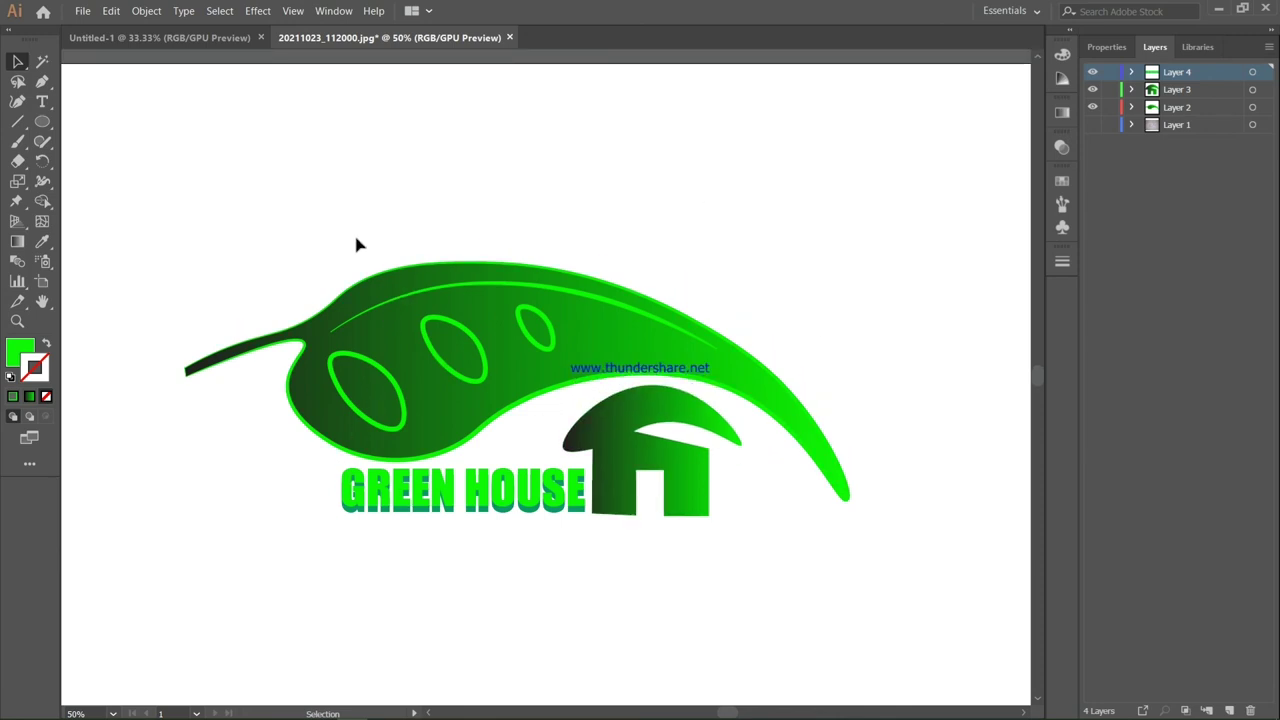
{"action": "key", "text": "z"}
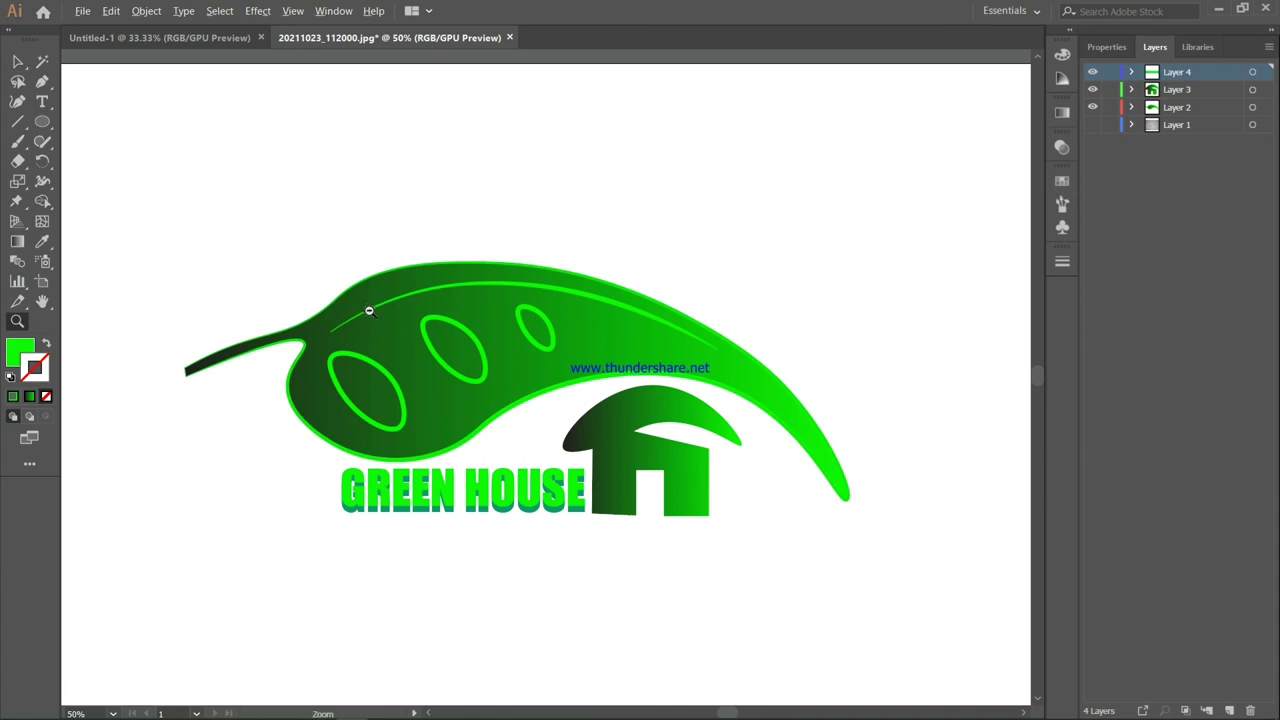
{"action": "left_click", "coordinate": [369, 311], "text": "alt"}
{"action": "left_click", "coordinate": [633, 421], "text": "alt"}
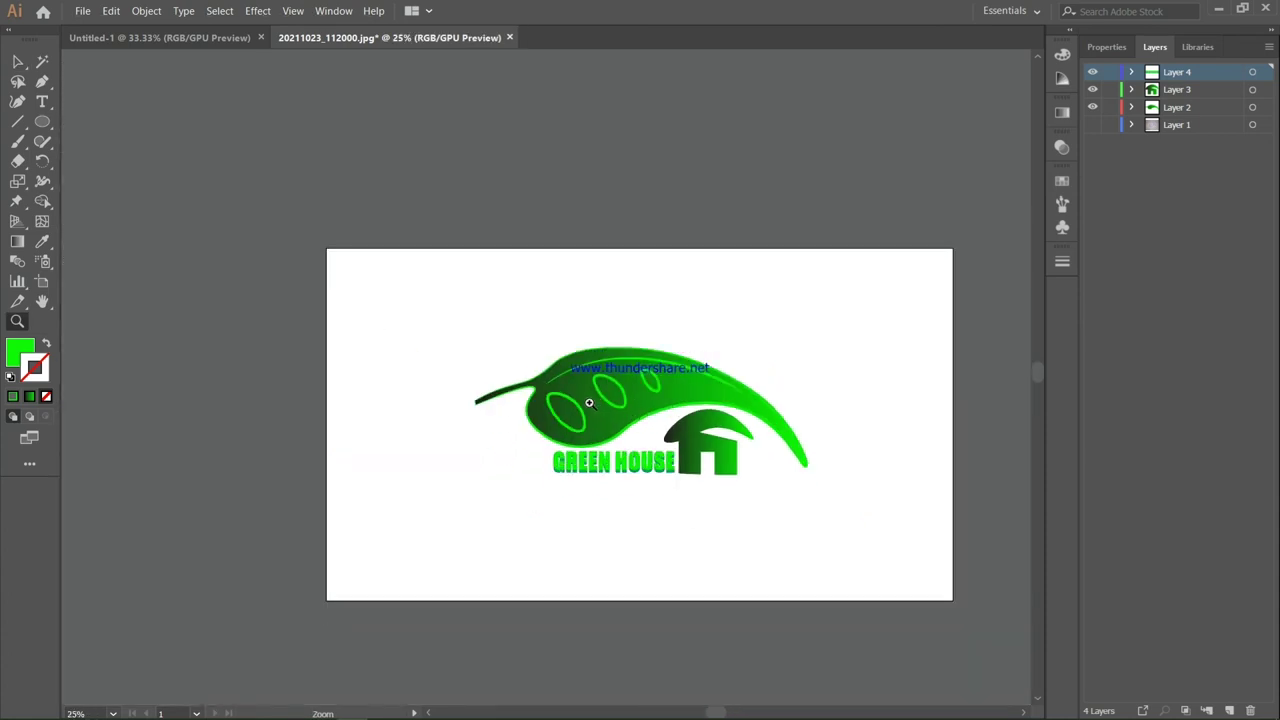
{"action": "left_click", "coordinate": [589, 403]}
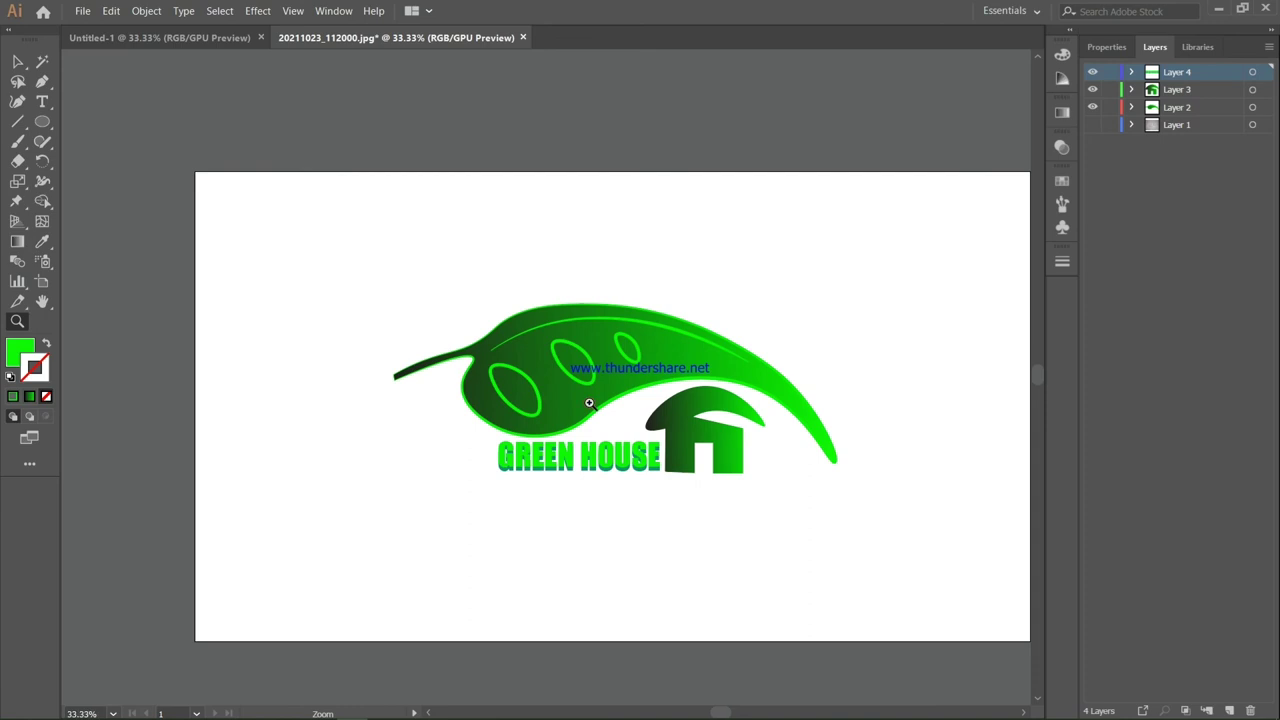
{"action": "left_click", "coordinate": [17, 61]}
Select the left oval ellipse within the leaf artwork.
{"action": "scroll", "coordinate": [295, 182], "scroll_direction": "right", "scroll_amount": 3}
{"action": "scroll", "coordinate": [296, 182], "scroll_direction": "left", "scroll_amount": 2}
{"action": "scroll", "coordinate": [320, 195], "scroll_direction": "down", "scroll_amount": 1}
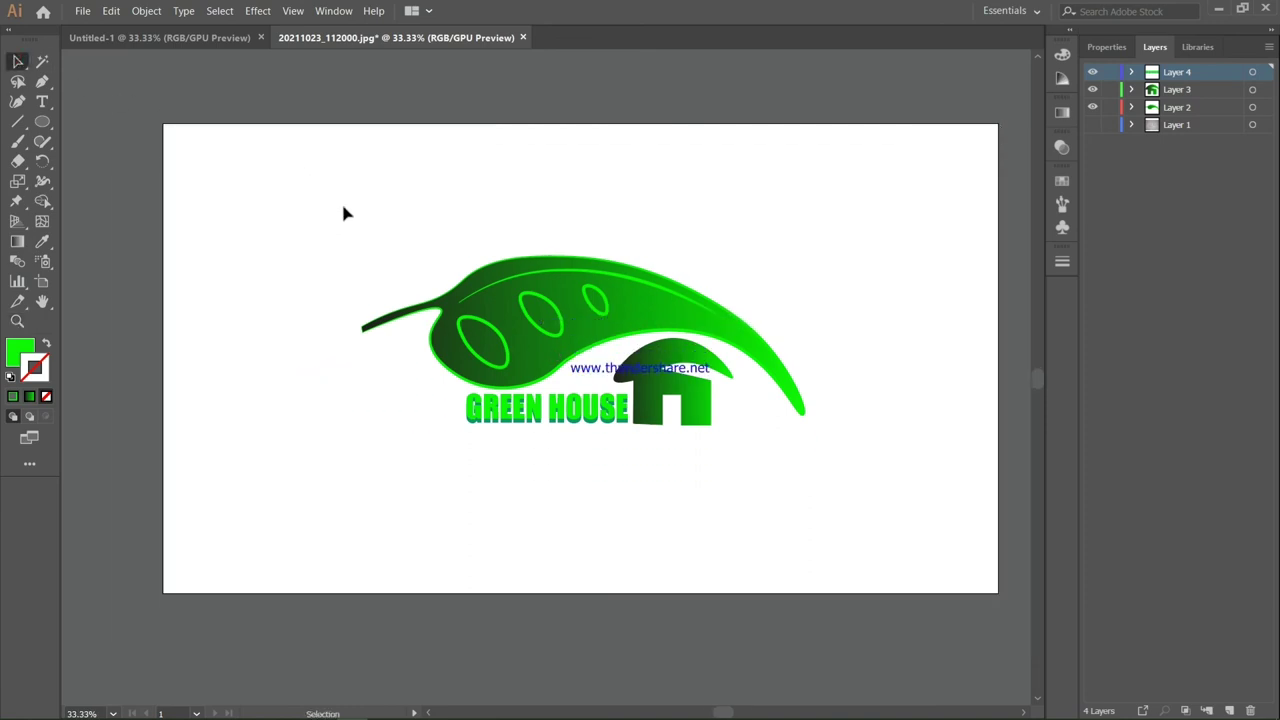
{"action": "scroll", "coordinate": [529, 285], "scroll_direction": "right", "scroll_amount": 3}
{"action": "scroll", "coordinate": [529, 285], "scroll_direction": "left", "scroll_amount": 2}
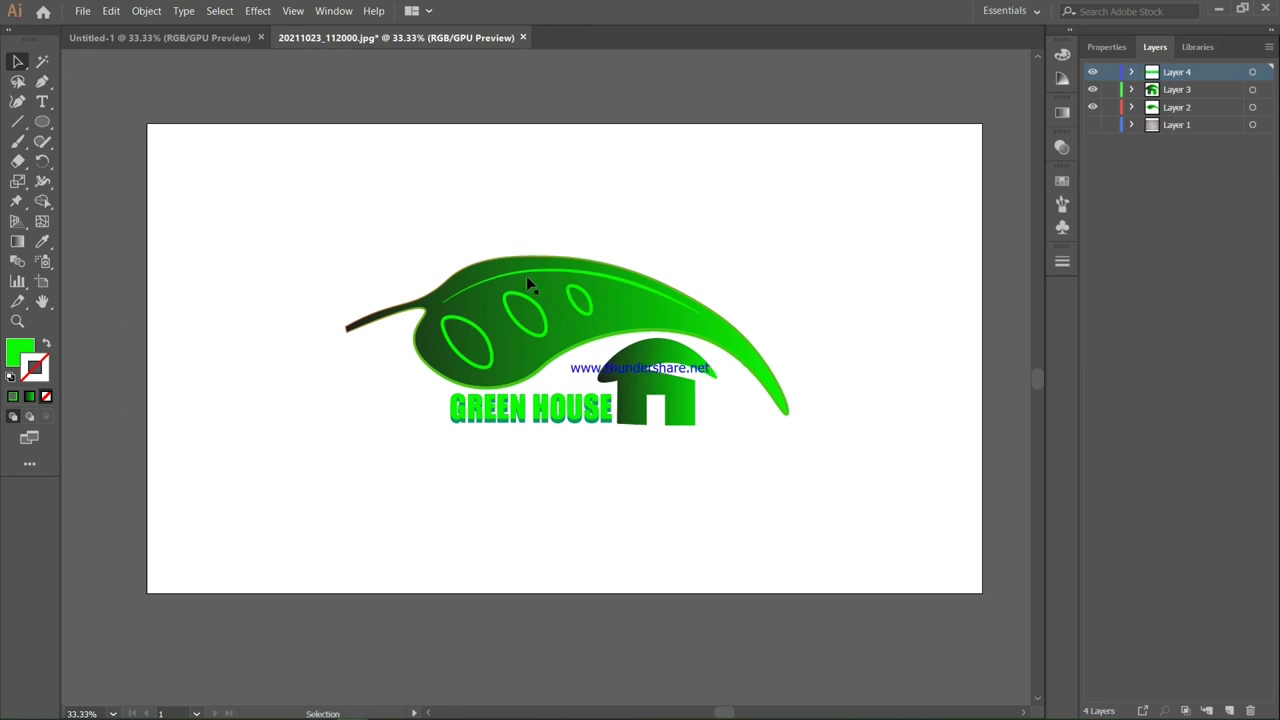
{"action": "scroll", "coordinate": [528, 281], "scroll_direction": "up", "scroll_amount": 1}
{"action": "scroll", "coordinate": [528, 281], "scroll_direction": "right", "scroll_amount": 1}
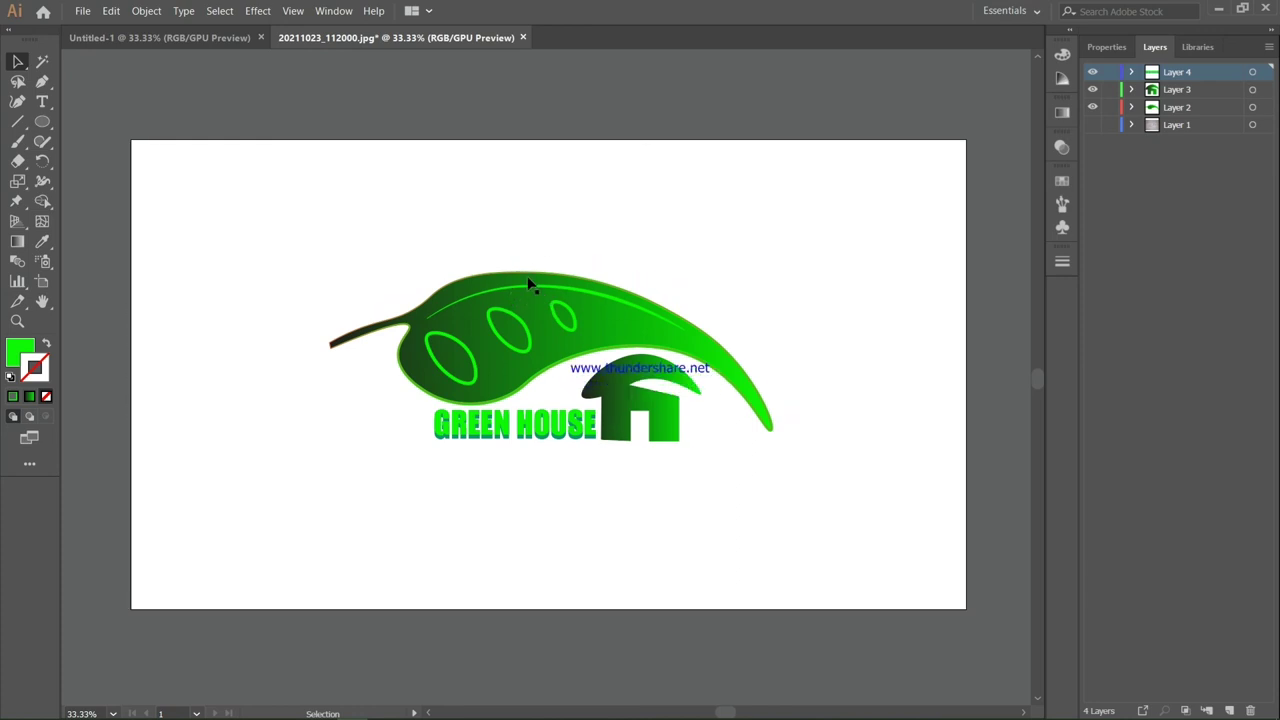
{"action": "left_click", "coordinate": [513, 332]}
{"action": "left_click", "coordinate": [470, 352]}
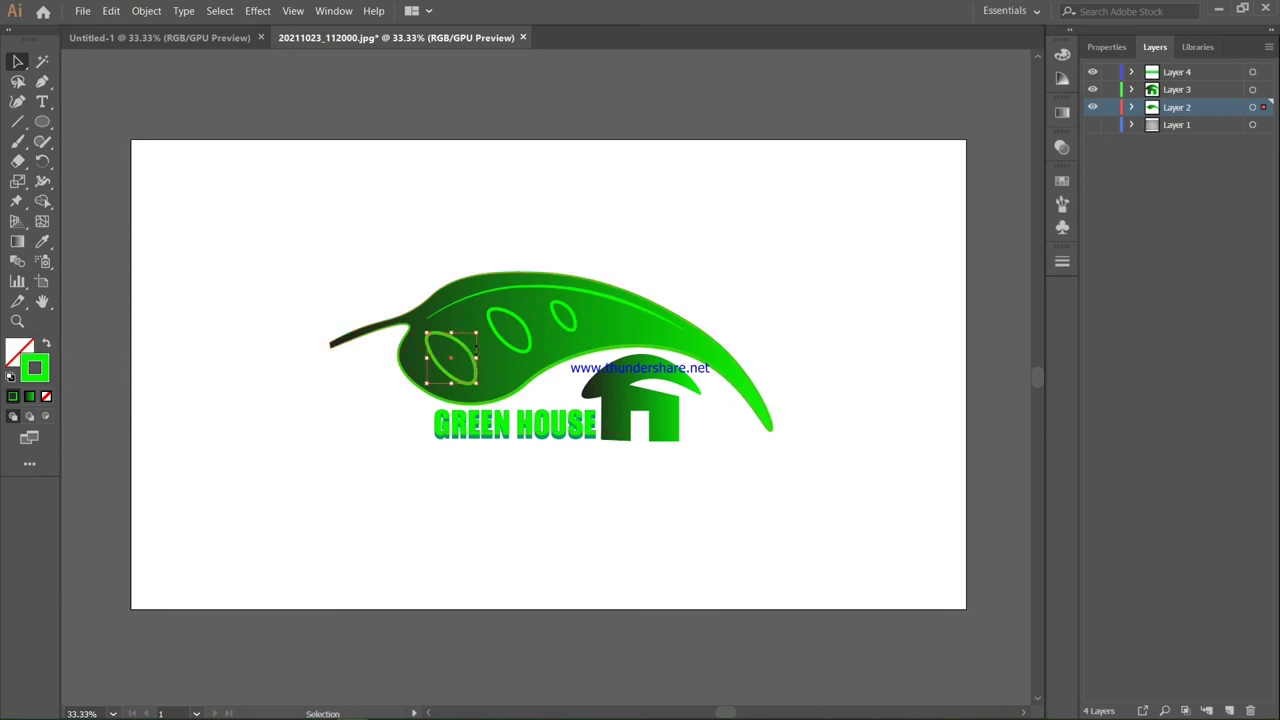
Fill the left and middle leaf ovals with white FFFFFF.
{"action": "left_click", "coordinate": [16, 350]}
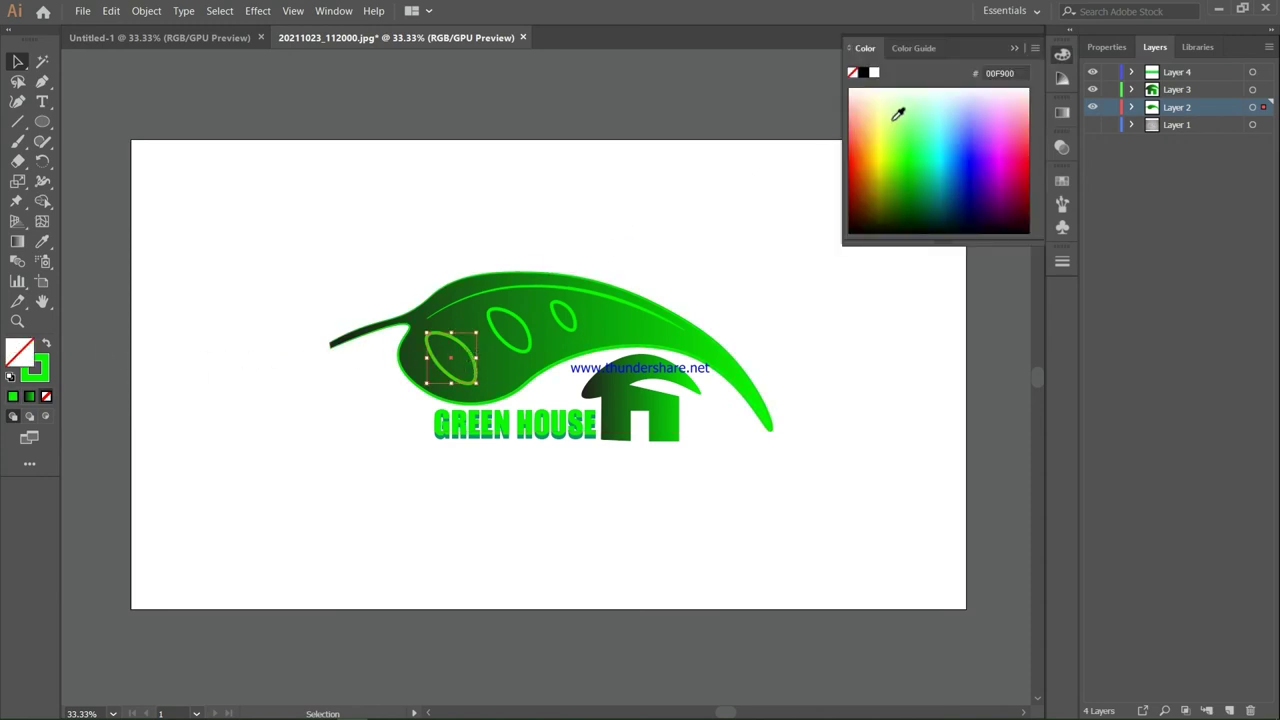
{"action": "left_click", "coordinate": [874, 73]}
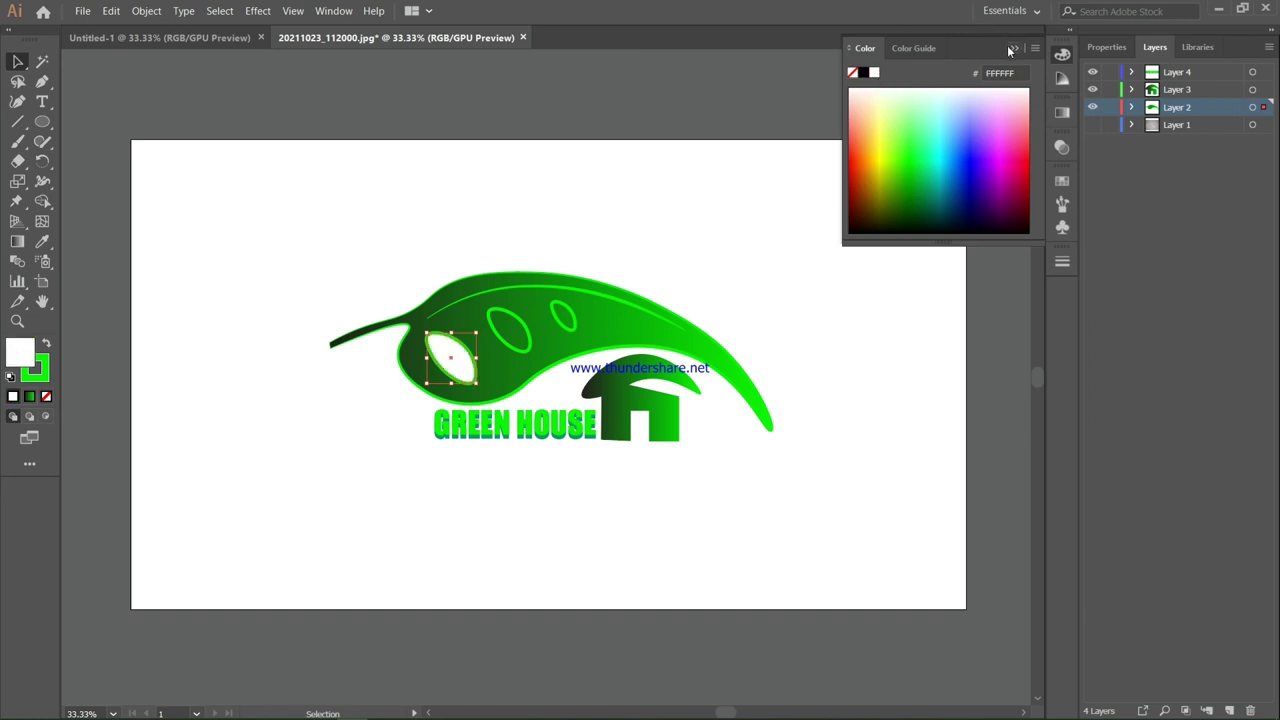
{"action": "left_click", "coordinate": [180, 113]}
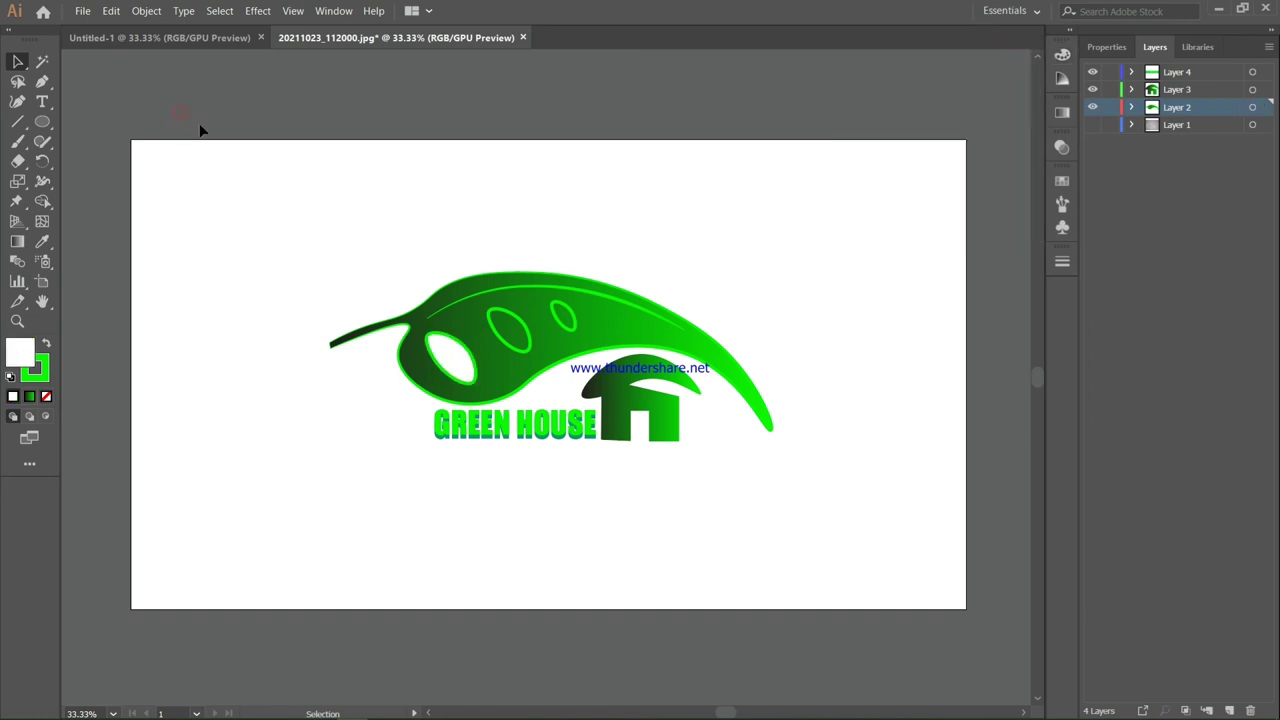
{"action": "left_click", "coordinate": [505, 339]}
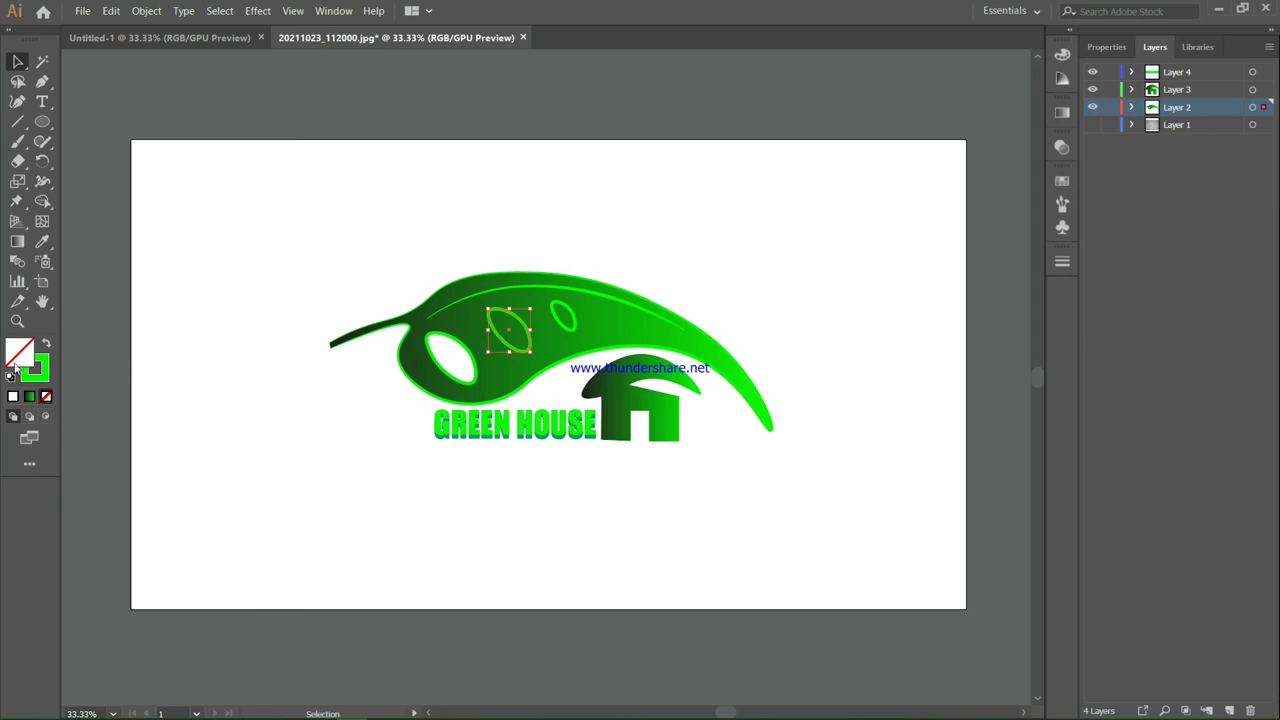
{"action": "left_click", "coordinate": [13, 396]}
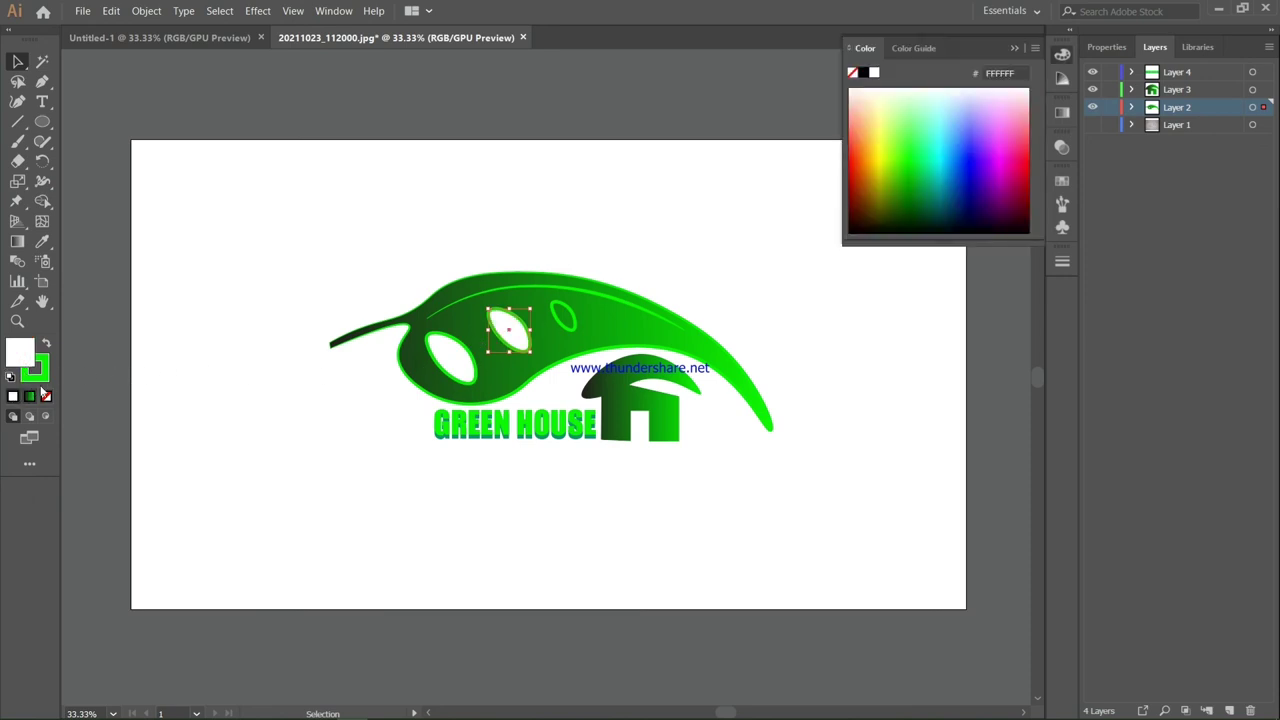
Fill the small right oval white too, then close the Color panel.
{"action": "left_click", "coordinate": [563, 318]}
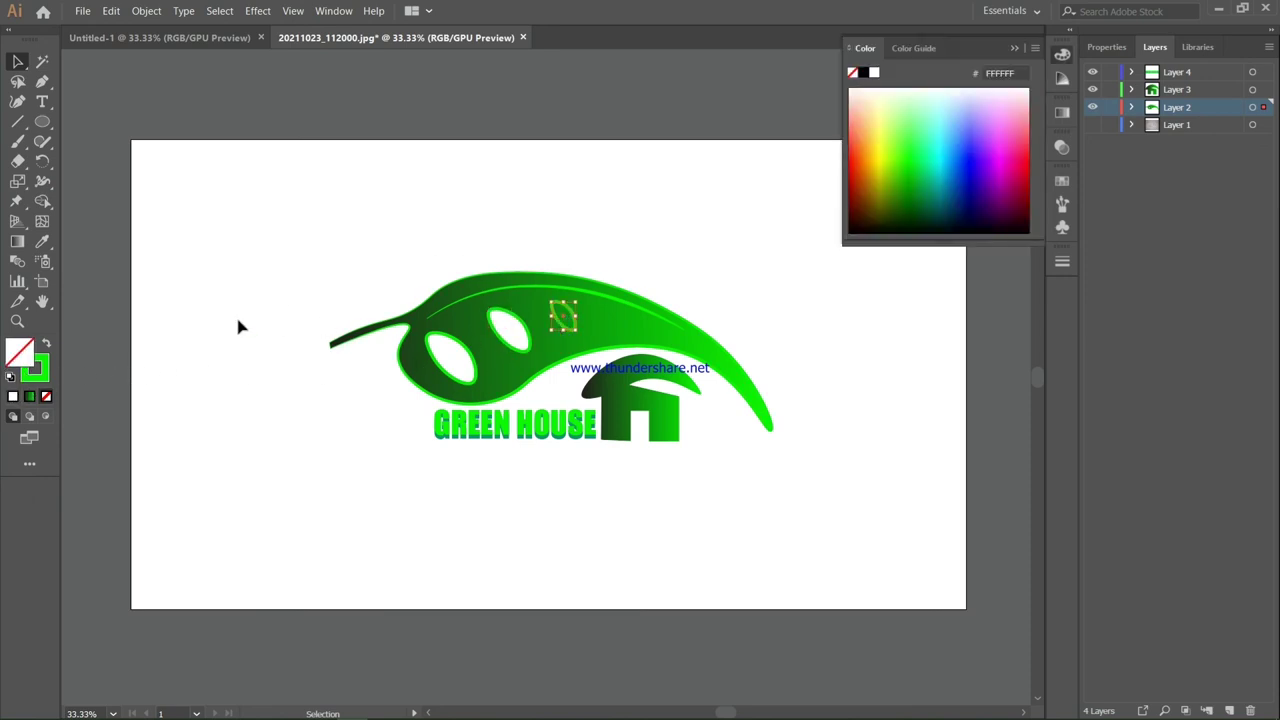
{"action": "left_click", "coordinate": [13, 397]}
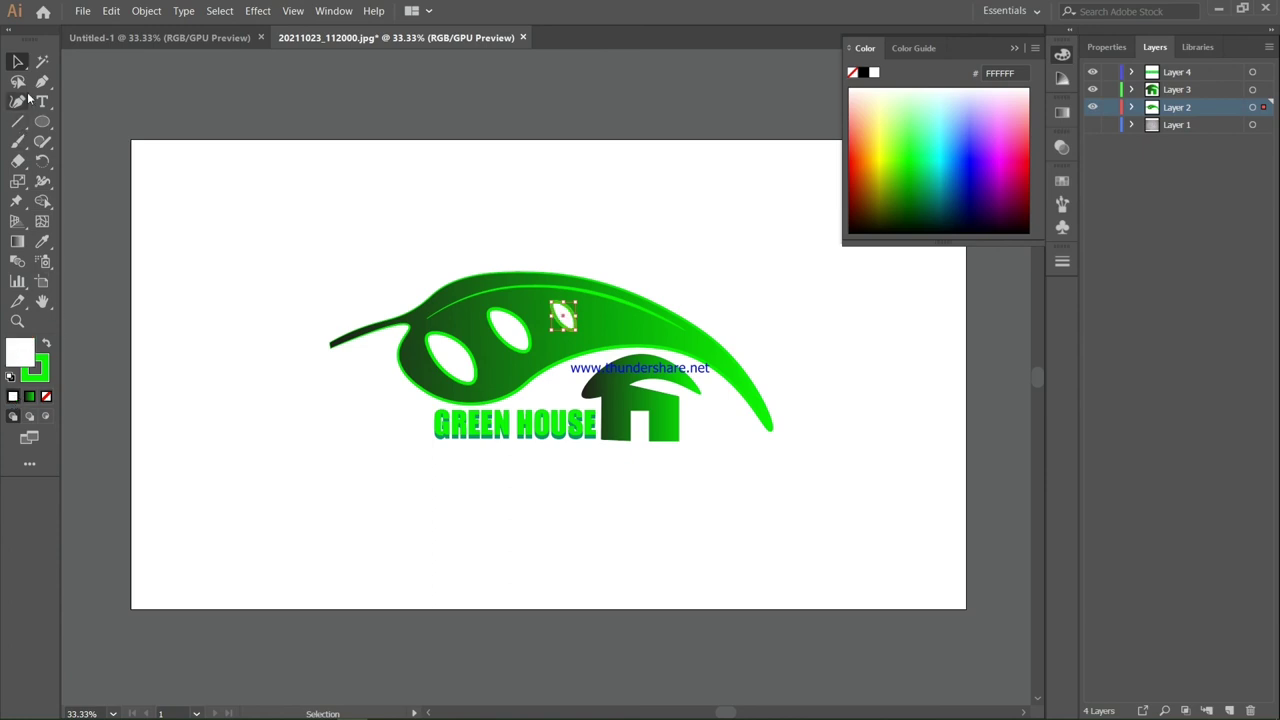
{"action": "left_click", "coordinate": [92, 88]}
{"action": "scroll", "coordinate": [613, 212], "scroll_direction": "down", "scroll_amount": 1}
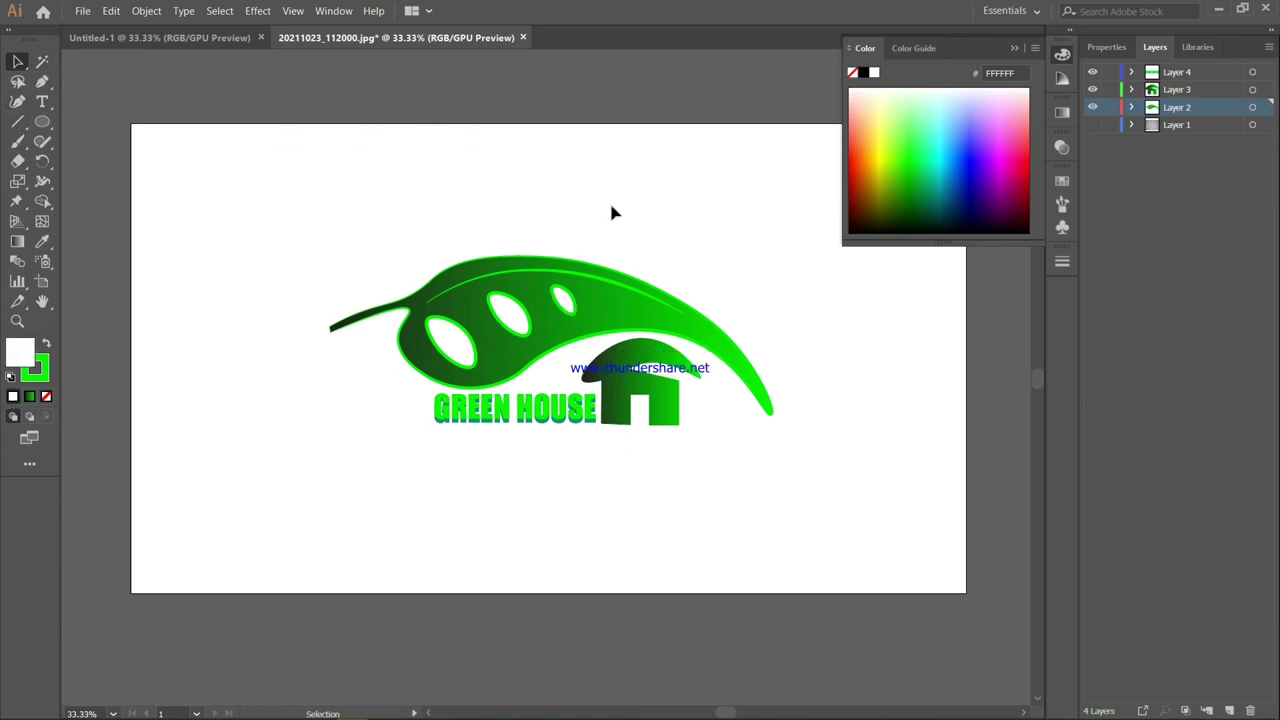
{"action": "left_click", "coordinate": [1013, 50]}
{"action": "scroll", "coordinate": [890, 270], "scroll_direction": "down", "scroll_amount": 1}
{"action": "scroll", "coordinate": [830, 300], "scroll_direction": "up", "scroll_amount": 1}
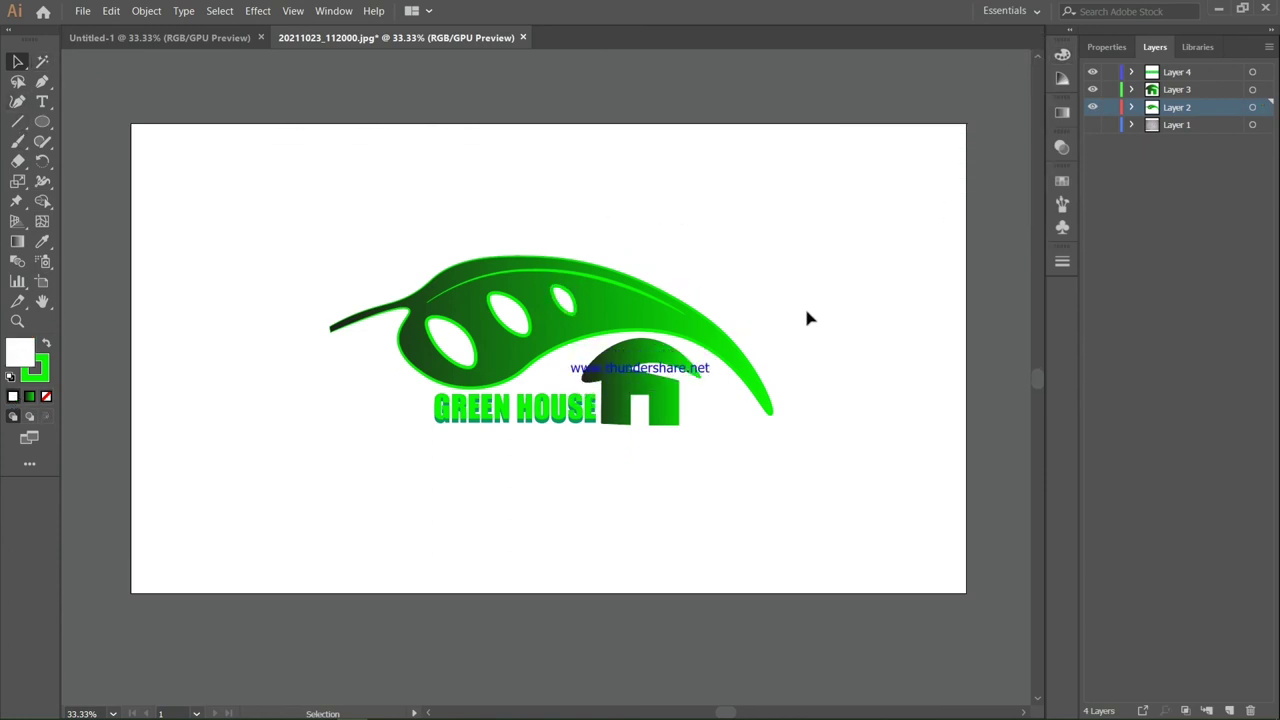
{"action": "scroll", "coordinate": [807, 314], "scroll_direction": "up", "scroll_amount": 1}
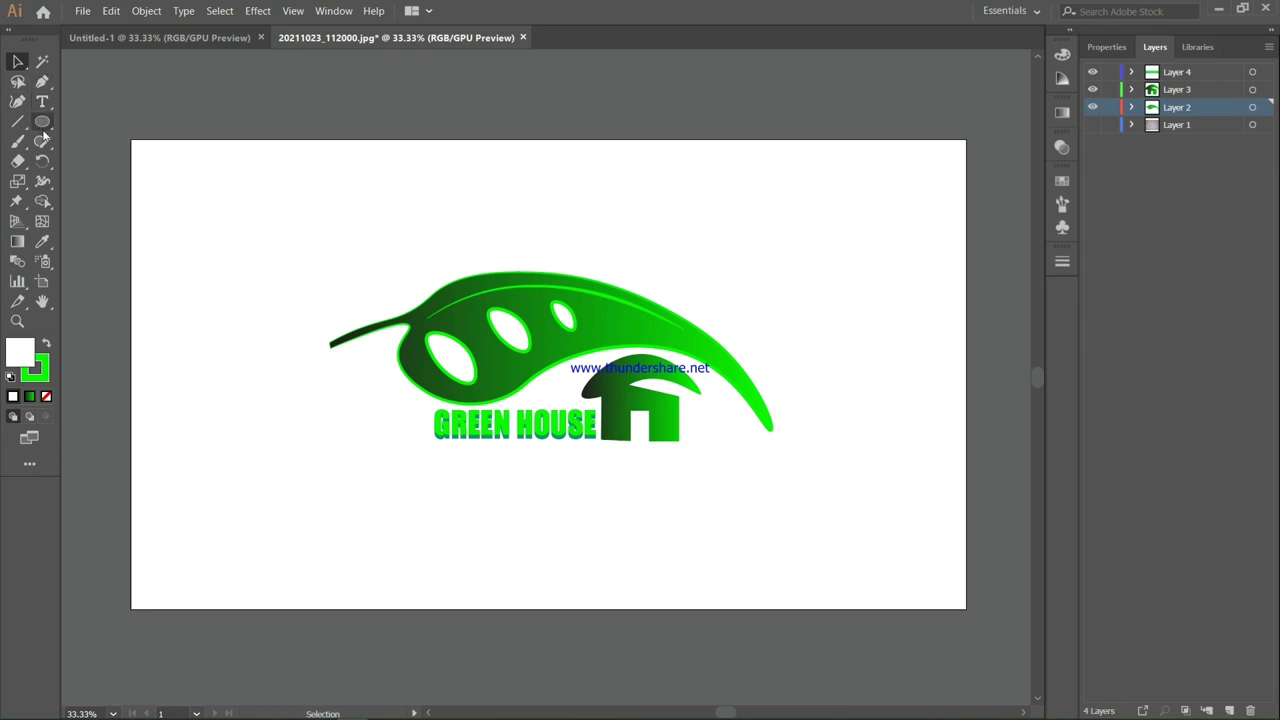
Draw a 1080×1080 px square over the logo with the Rectangle tool.
{"action": "left_click_drag", "start_coordinate": [42, 121], "coordinate": [100, 126]}
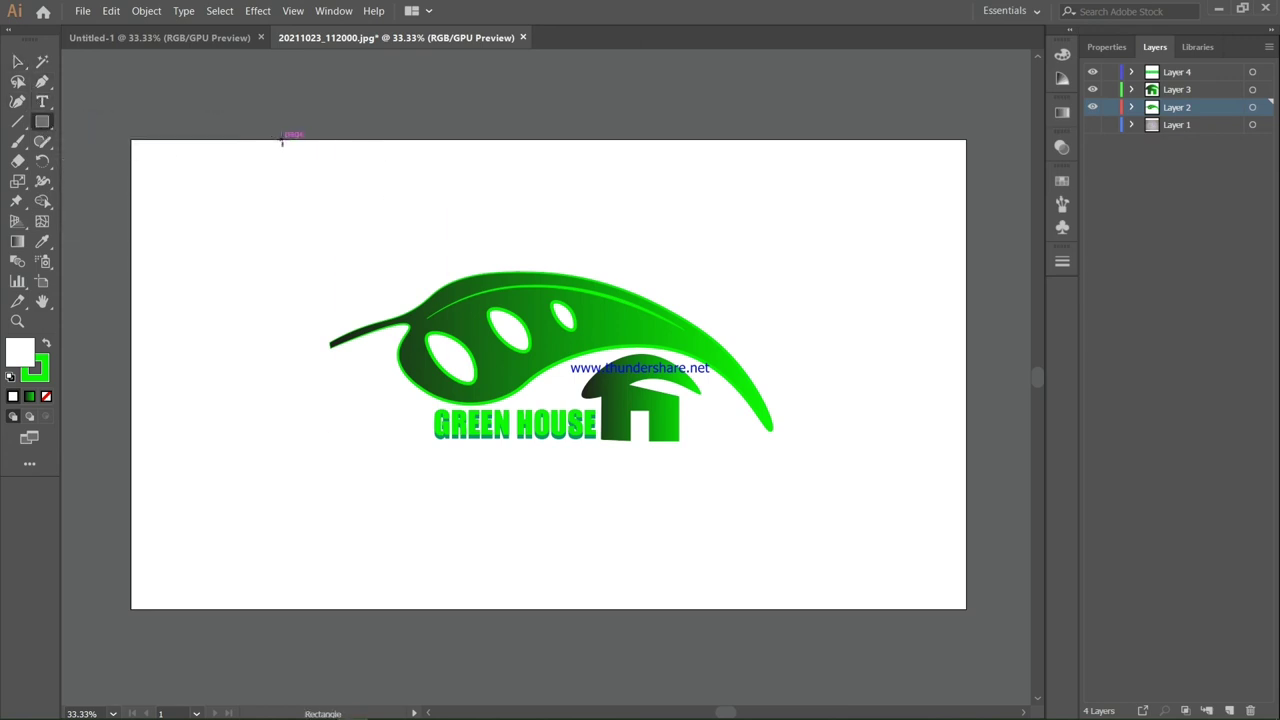
{"action": "left_click_drag", "start_coordinate": [284, 140], "coordinate": [811, 608]}
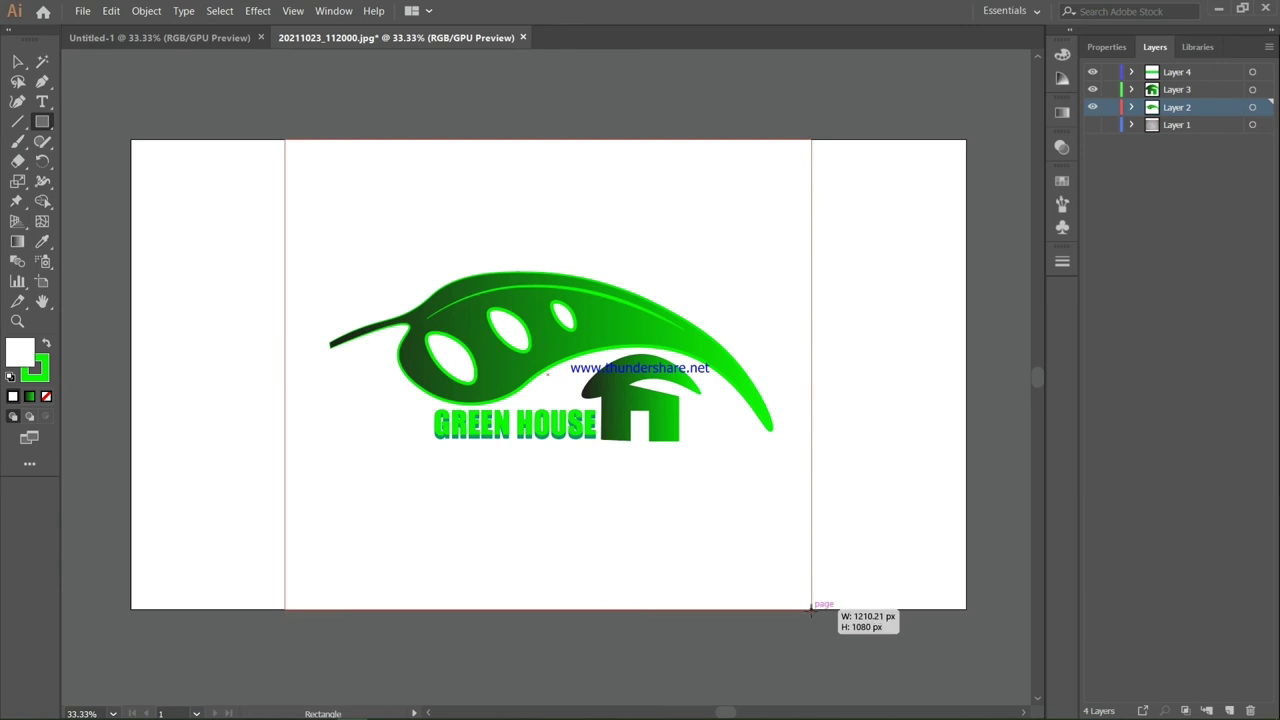
{"action": "mouse_move", "coordinate": [811, 608]}
{"action": "left_mouse_down"}
{"action": "mouse_move", "coordinate": [792, 472]}
{"action": "mouse_move", "coordinate": [755, 359]}
{"action": "left_mouse_up"}
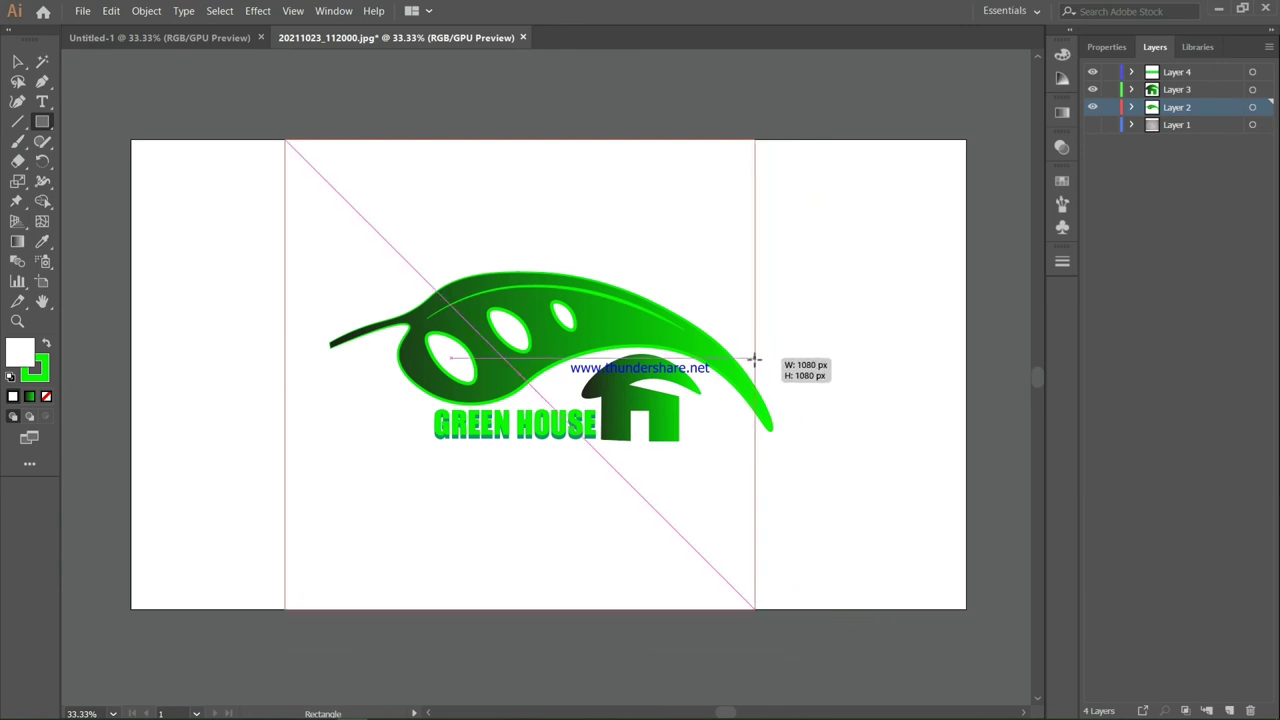
{"action": "left_click_drag", "start_coordinate": [755, 359], "coordinate": [755, 359]}
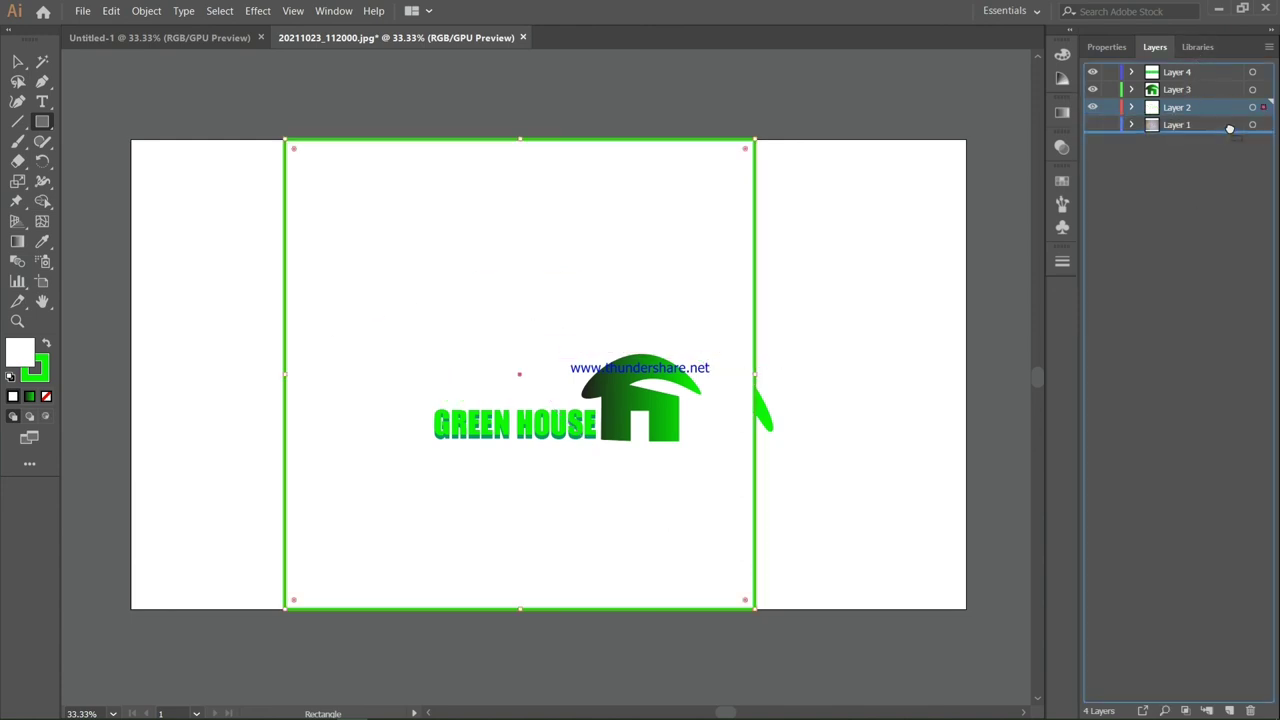
Reorder the layers so the square sits behind the leaf, house and lettering.
{"action": "mouse_move", "coordinate": [1232, 108]}
{"action": "left_mouse_down"}
{"action": "mouse_move", "coordinate": [1231, 132]}
{"action": "mouse_move", "coordinate": [1229, 104]}
{"action": "left_mouse_up"}
{"action": "left_click", "coordinate": [1130, 124]}
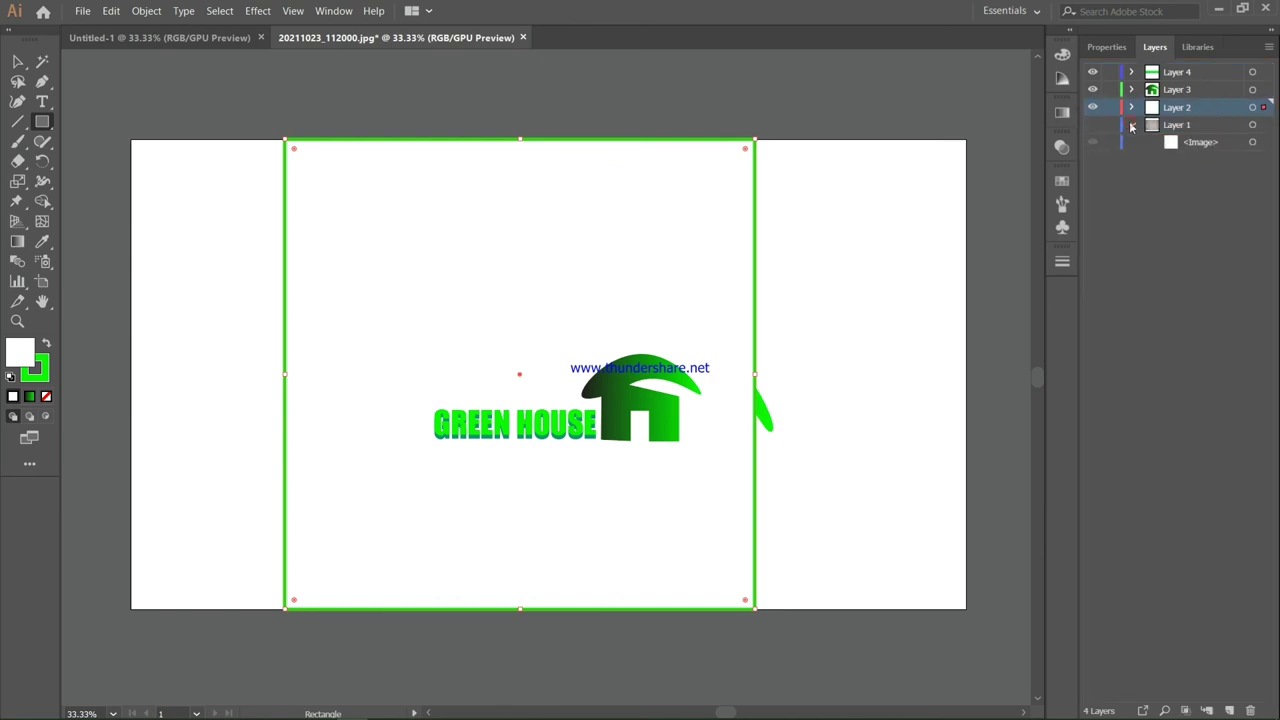
{"action": "left_click", "coordinate": [1134, 124]}
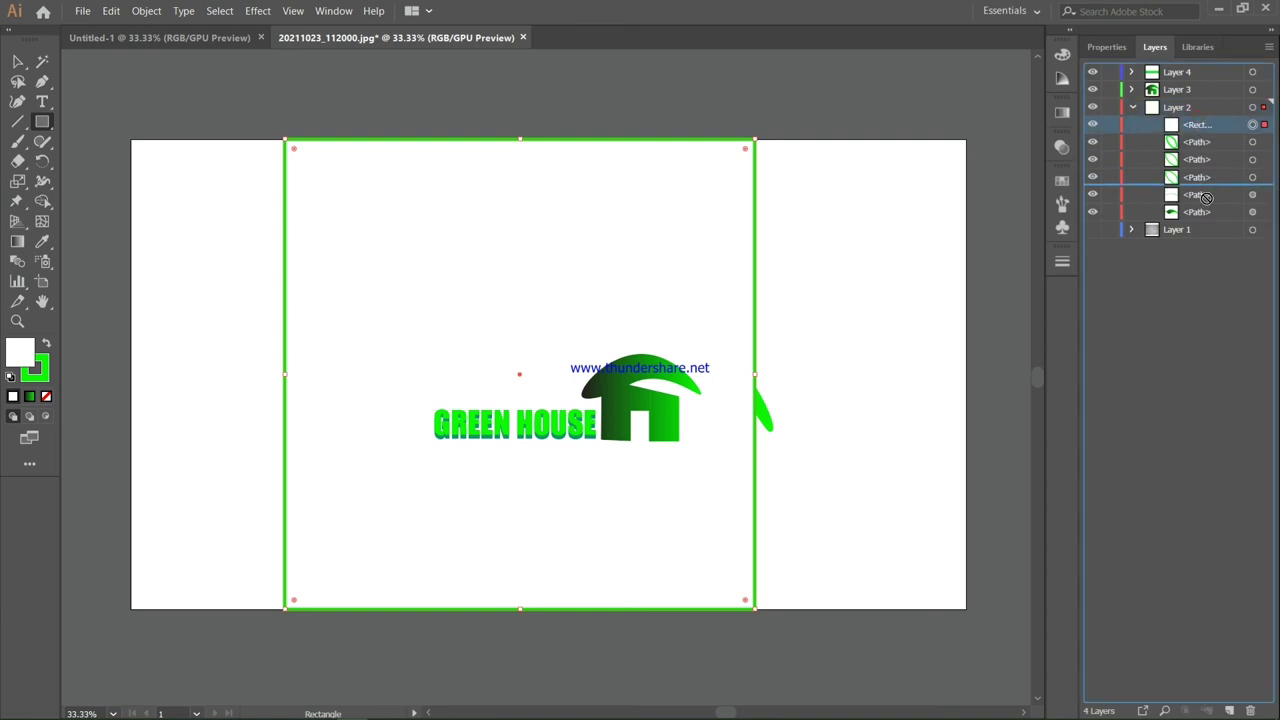
{"action": "left_click_drag", "start_coordinate": [1200, 123], "coordinate": [1203, 224]}
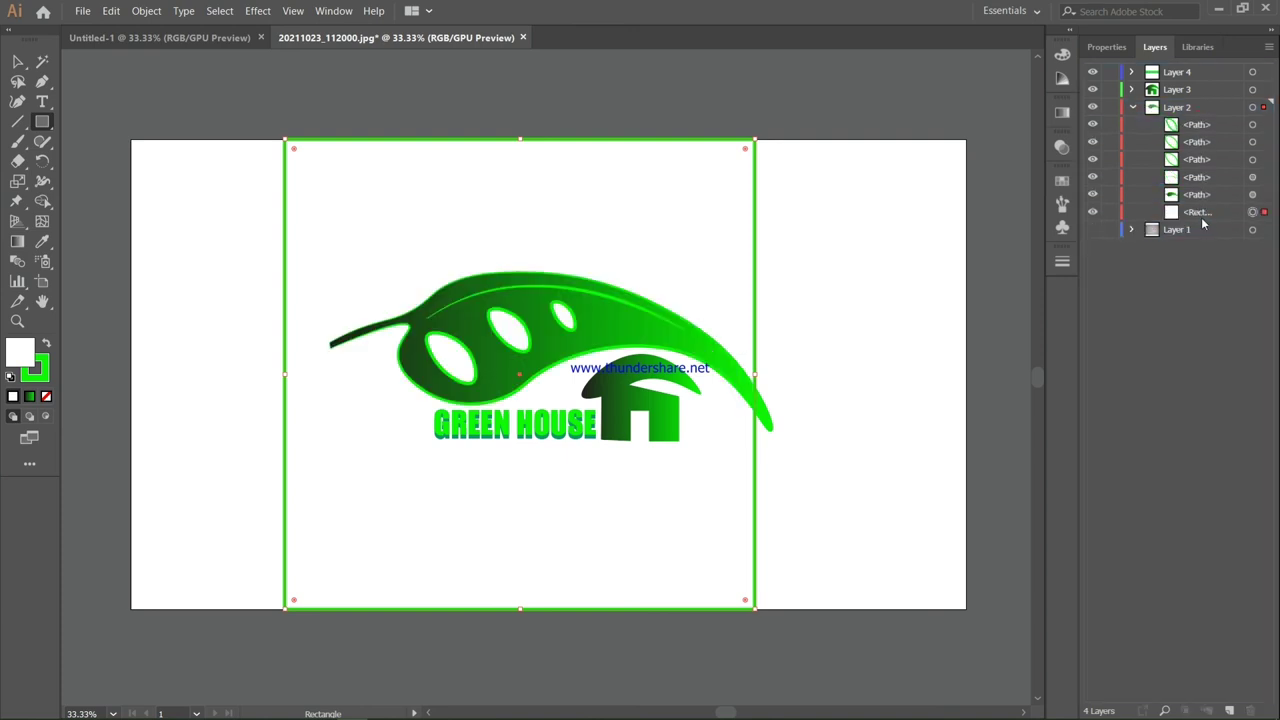
{"action": "left_click", "coordinate": [1131, 107]}
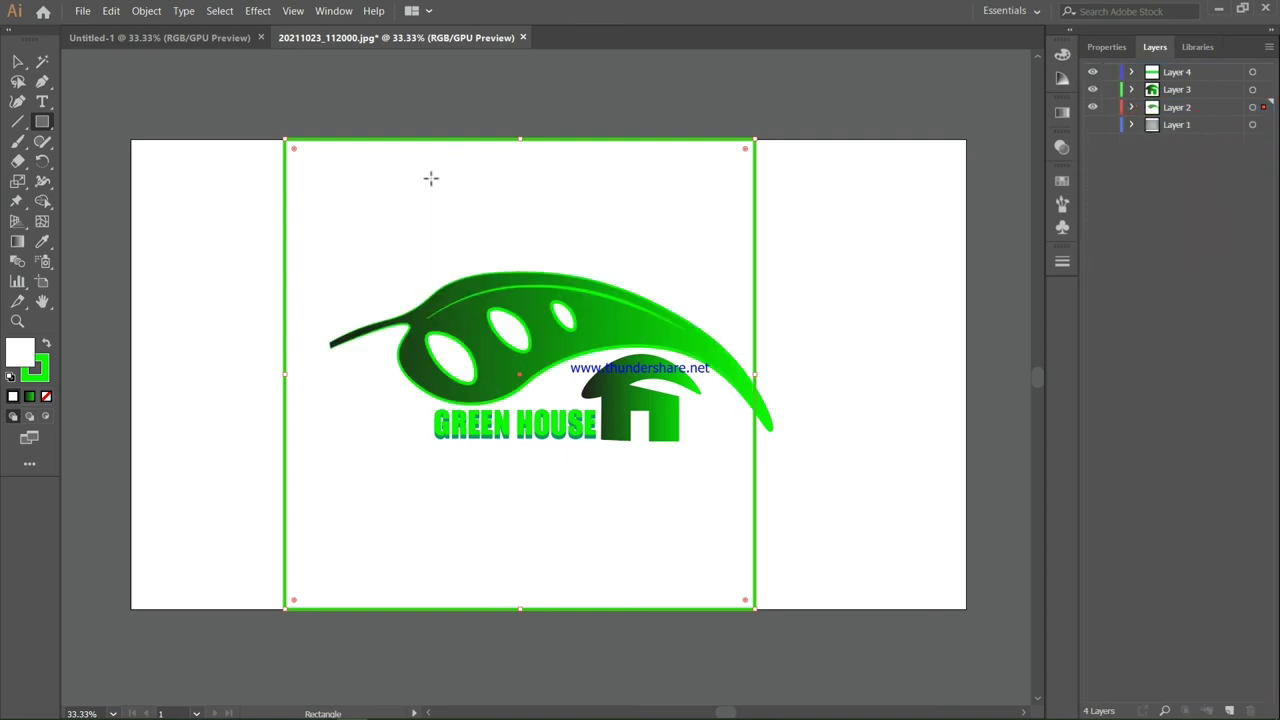
Shift the square right and change its border colour to black 000000.
{"action": "key", "text": "v"}
{"action": "left_click_drag", "start_coordinate": [355, 190], "coordinate": [380, 190]}
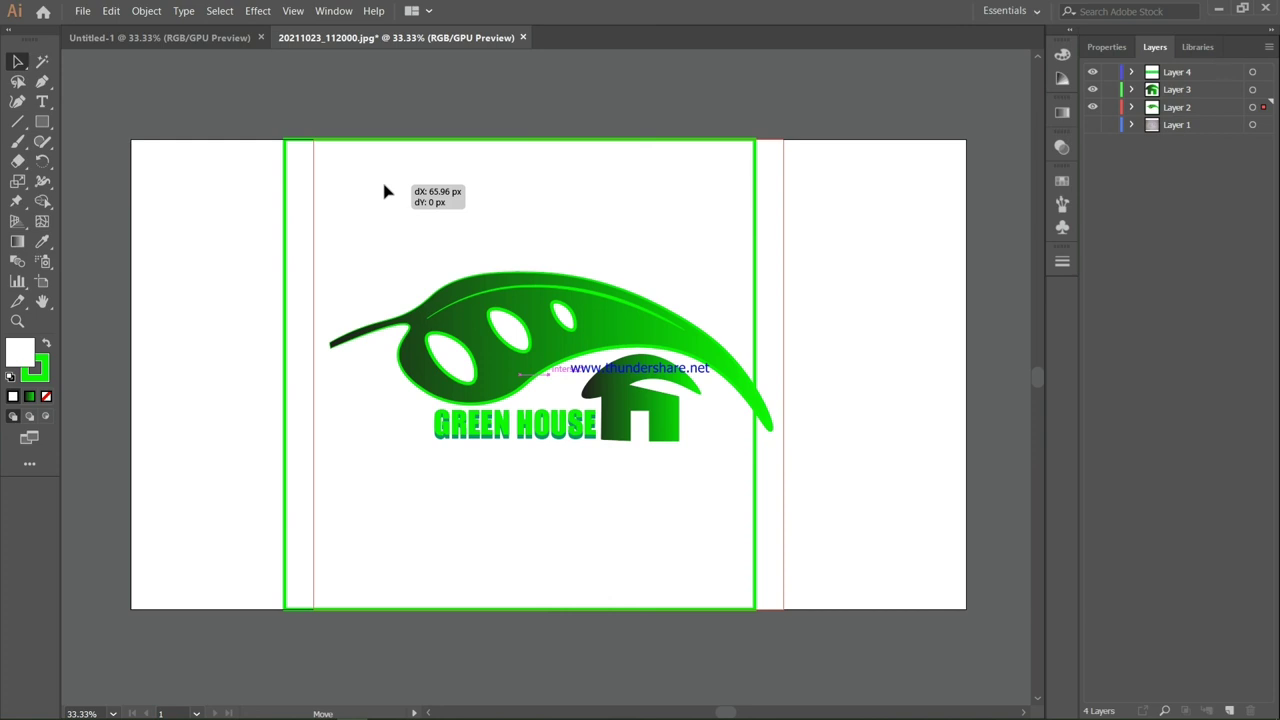
{"action": "left_click_drag", "start_coordinate": [380, 190], "coordinate": [381, 190]}
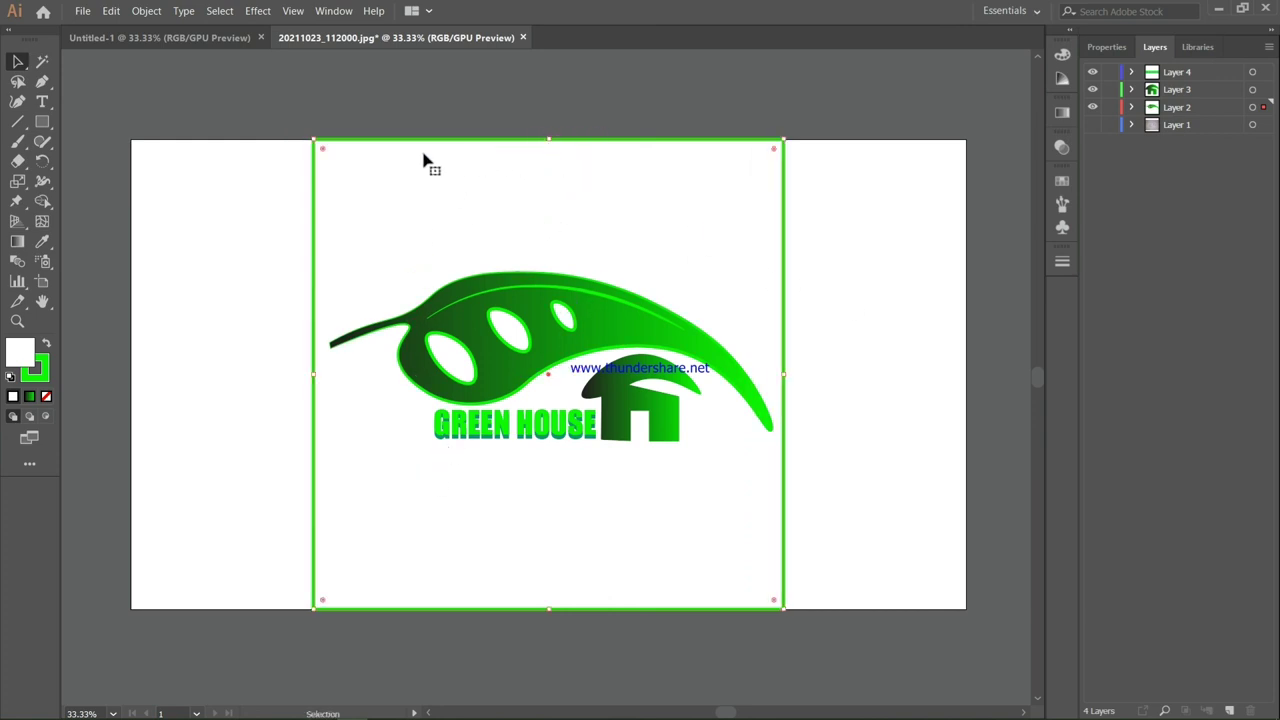
{"action": "left_click", "coordinate": [41, 362]}
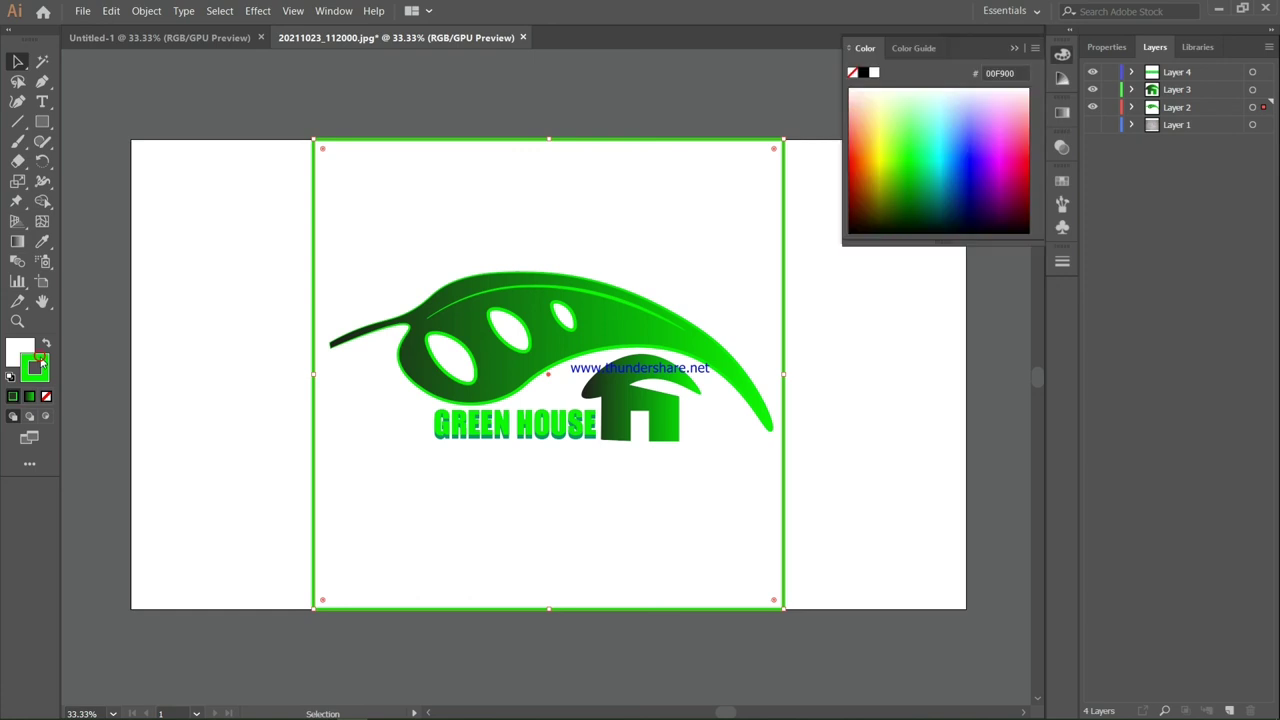
{"action": "left_click", "coordinate": [864, 74]}
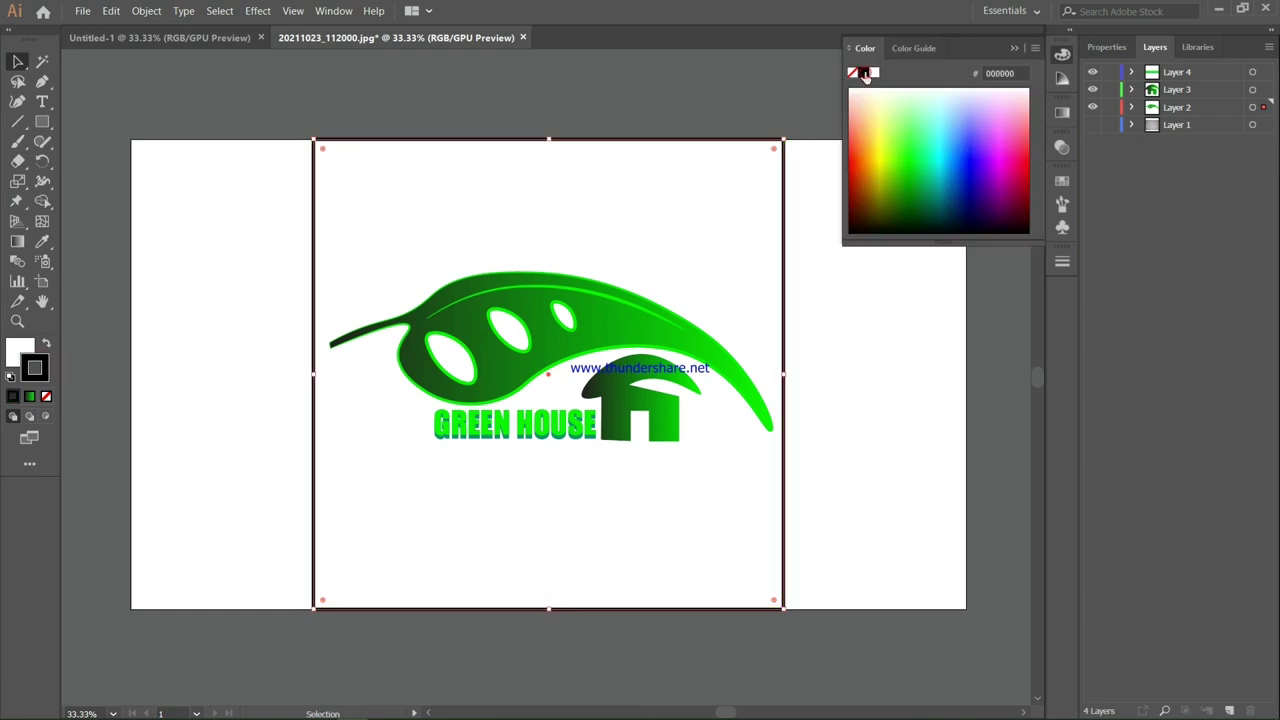
{"action": "left_click", "coordinate": [1013, 48]}
Resize the bordered square from its corner and nudge it into its final position.
{"action": "mouse_move", "coordinate": [785, 139]}
{"action": "left_mouse_down"}
{"action": "mouse_move", "coordinate": [777, 161]}
{"action": "mouse_move", "coordinate": [829, 150]}
{"action": "left_mouse_up"}
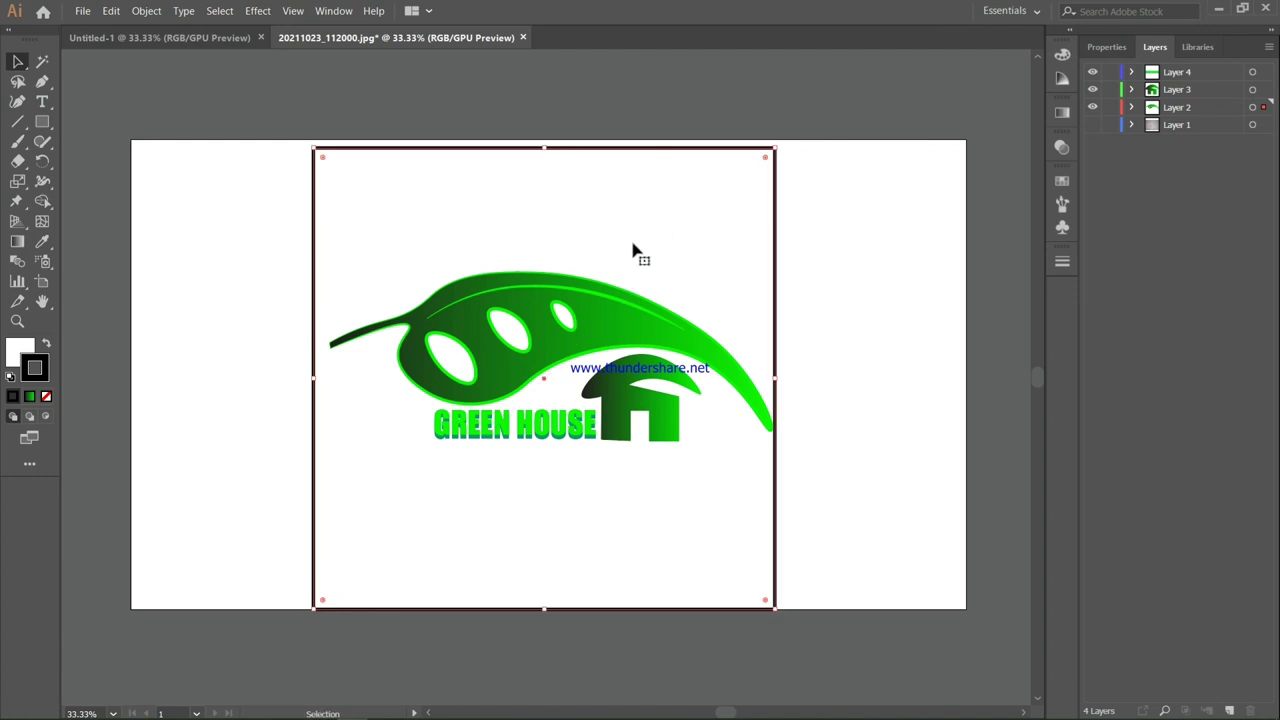
{"action": "left_click_drag", "start_coordinate": [591, 241], "coordinate": [595, 238]}
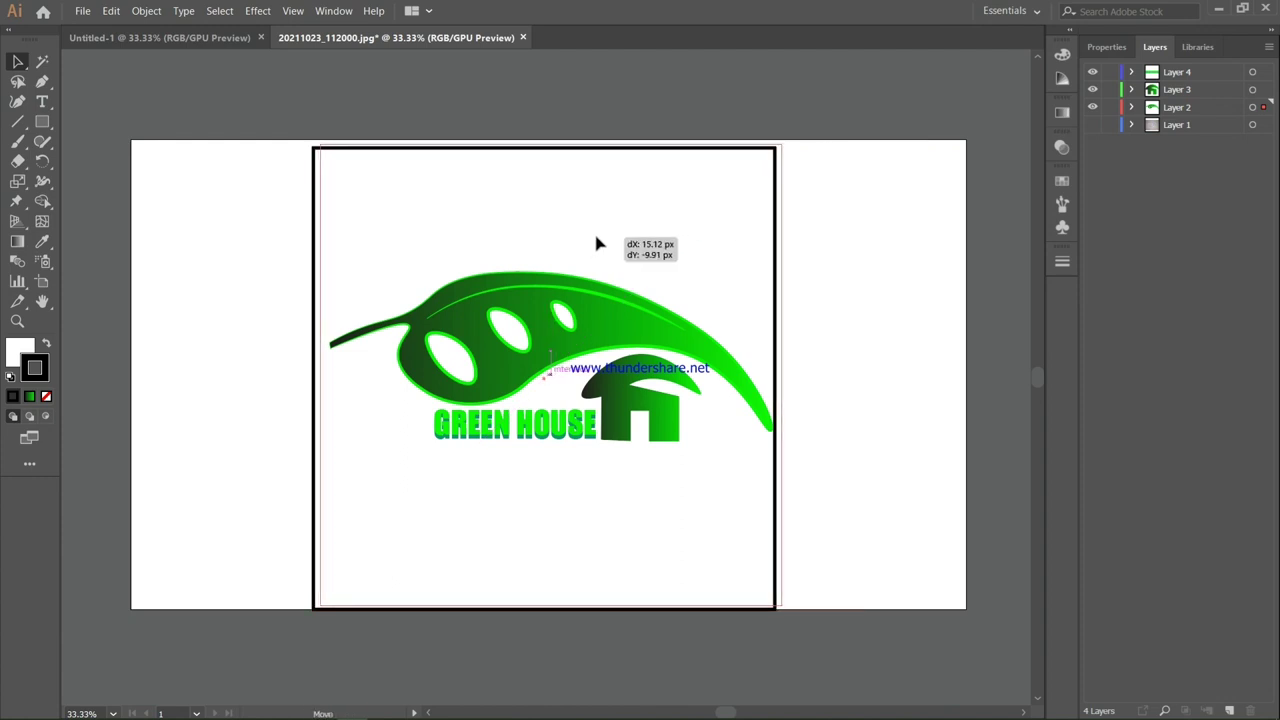
{"action": "left_click_drag", "start_coordinate": [596, 240], "coordinate": [596, 241]}
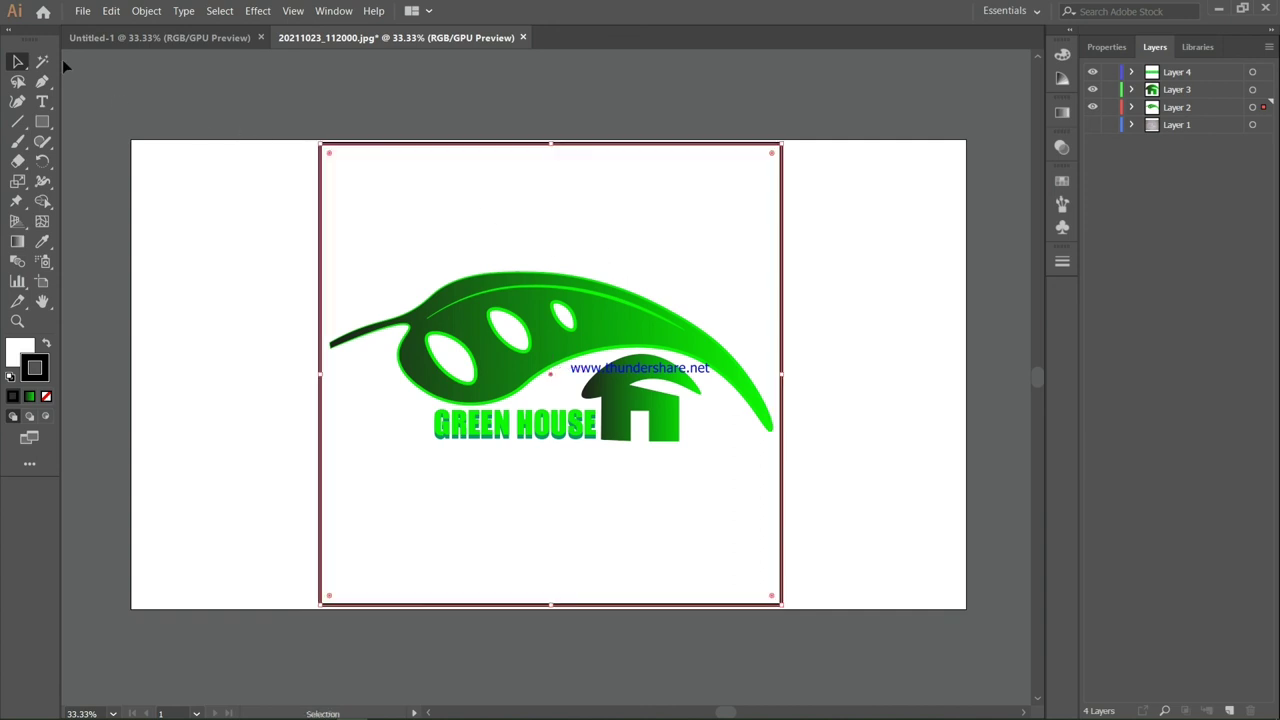
{"action": "left_click", "coordinate": [18, 352]}
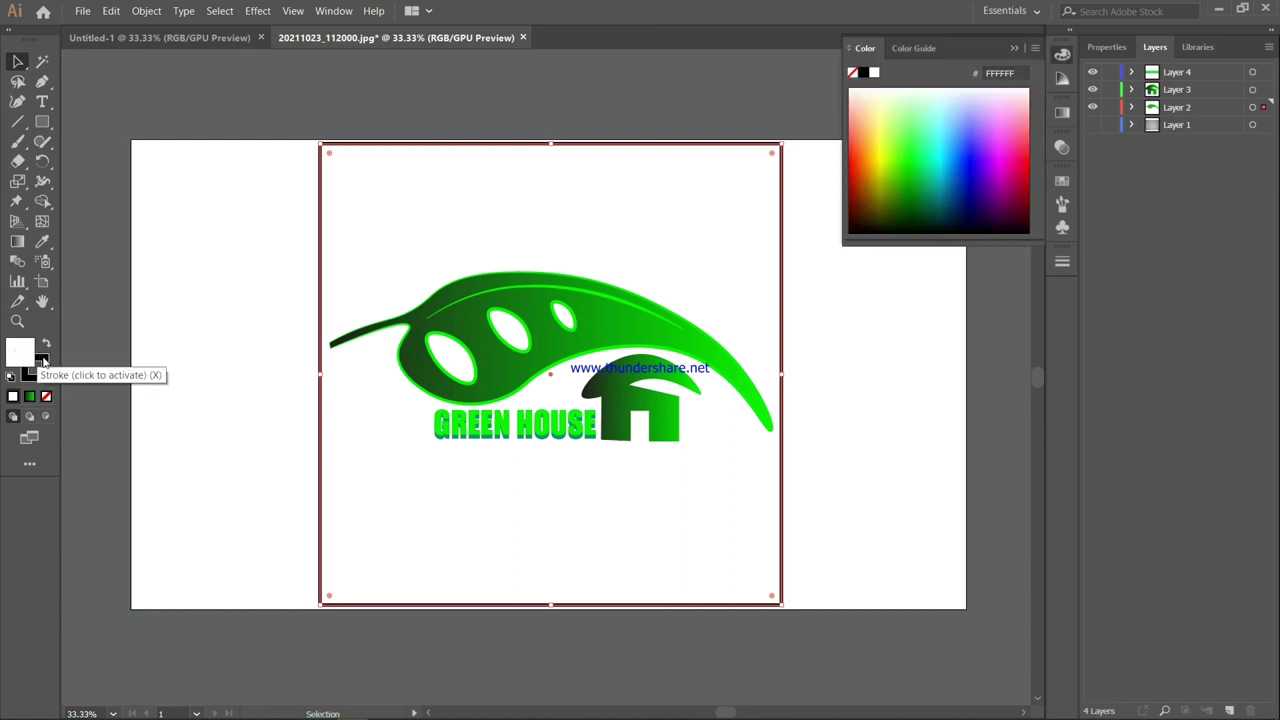
{"action": "left_click", "coordinate": [818, 65]}
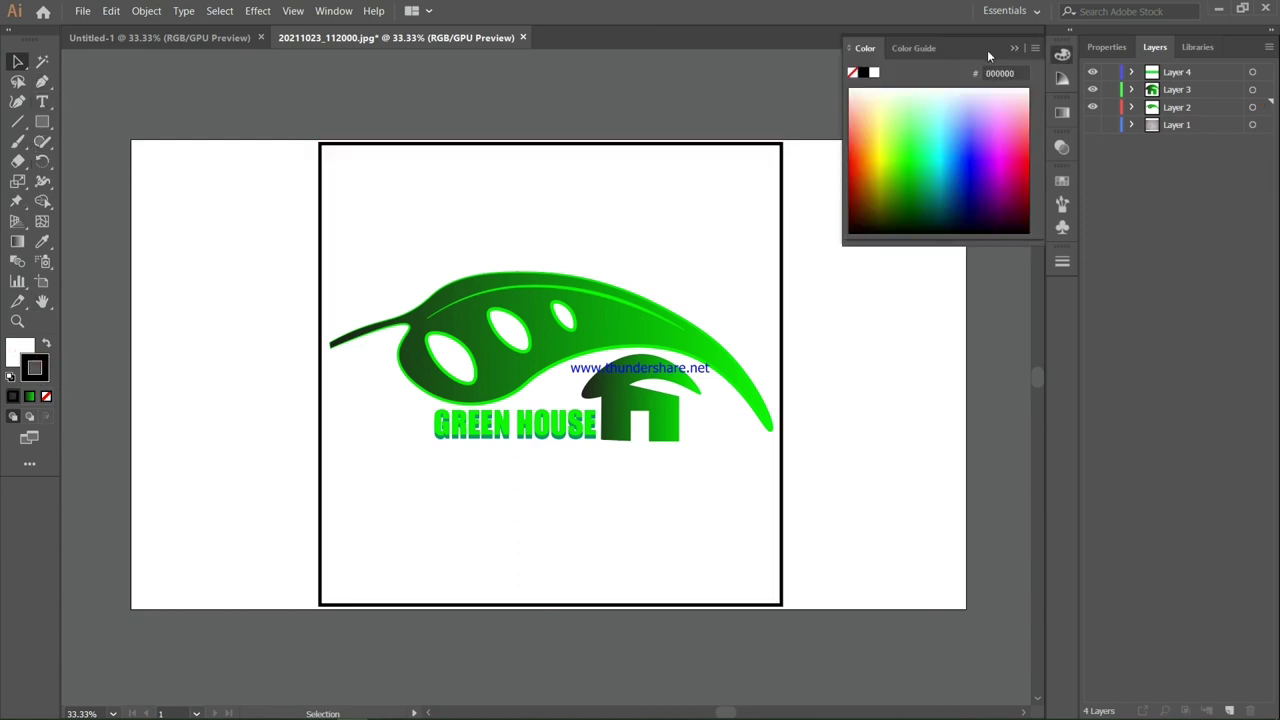
{"action": "left_click", "coordinate": [1013, 50]}
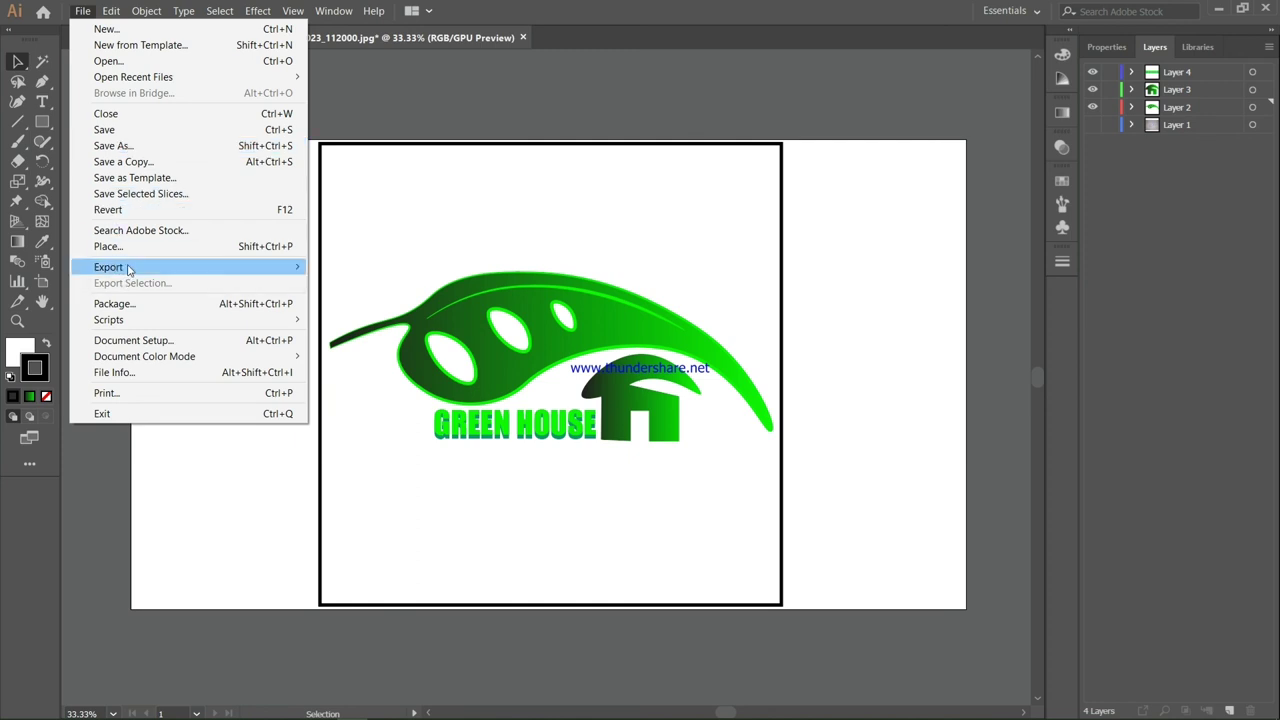
{"action": "mouse_move", "coordinate": [108, 267]}
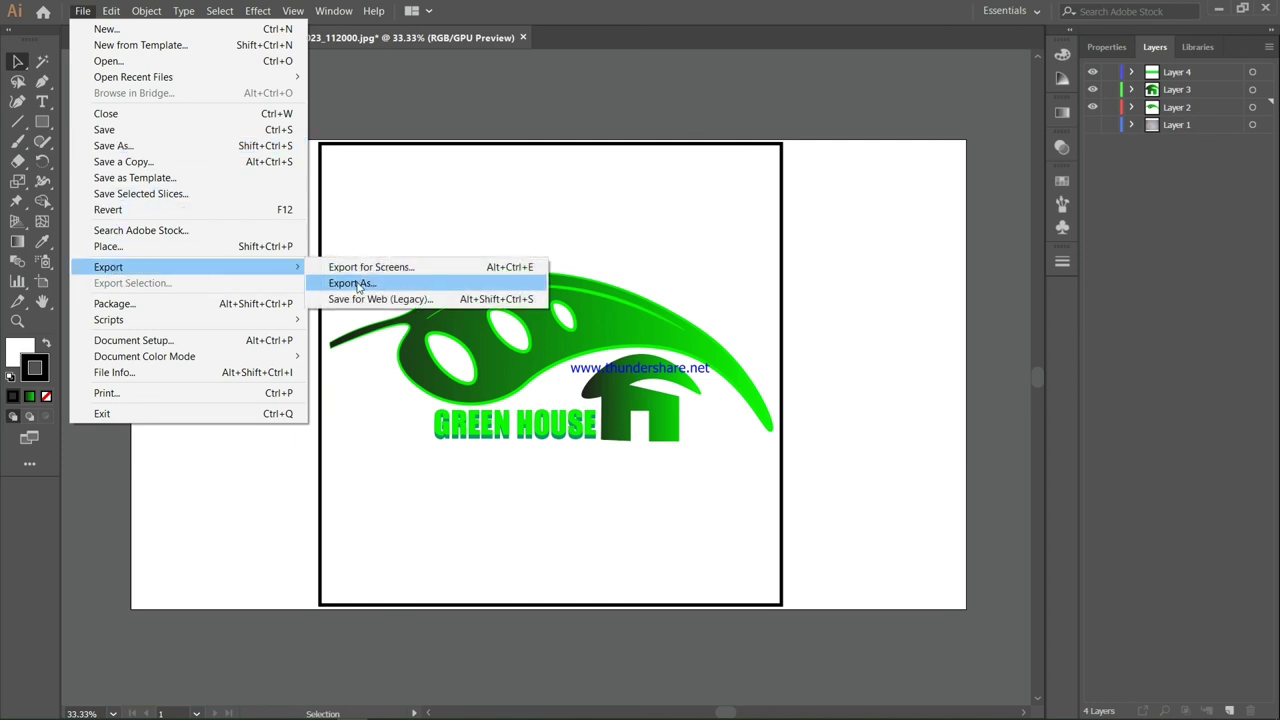
Export the artwork to the Desktop as 'Green House' in PNG format.
{"action": "left_click", "coordinate": [356, 284]}
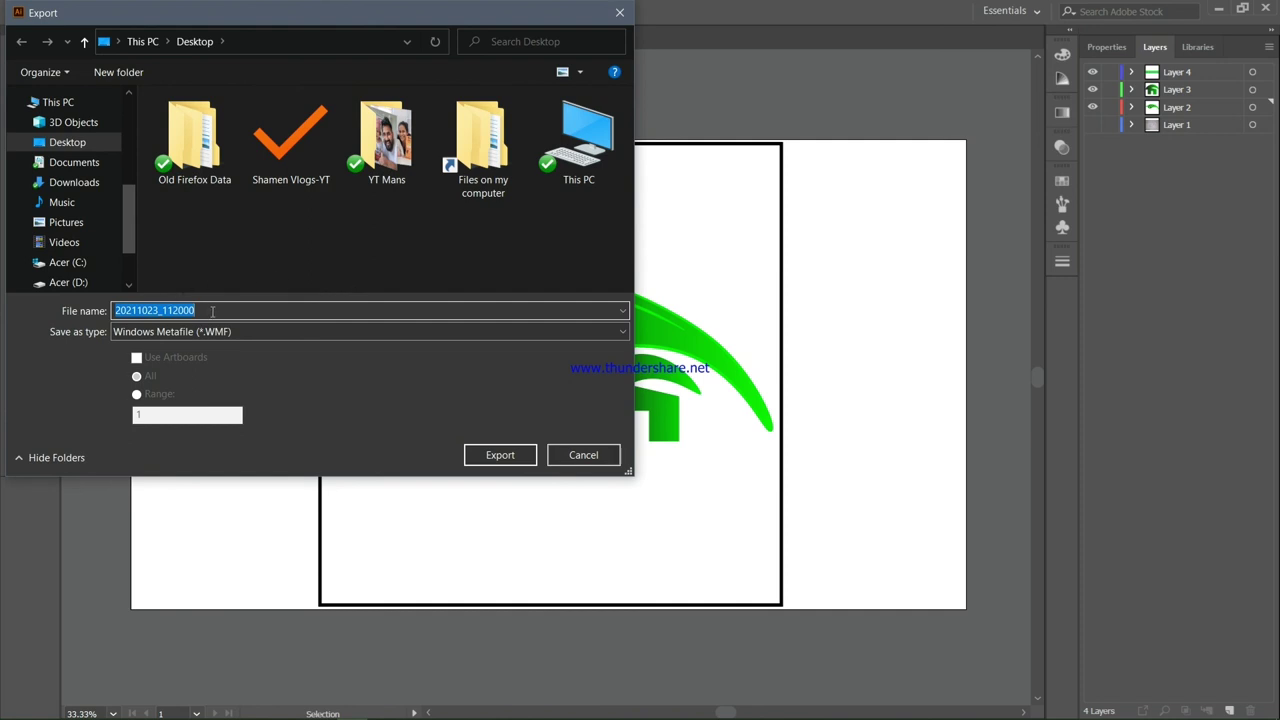
{"action": "type", "text": "Green House"}
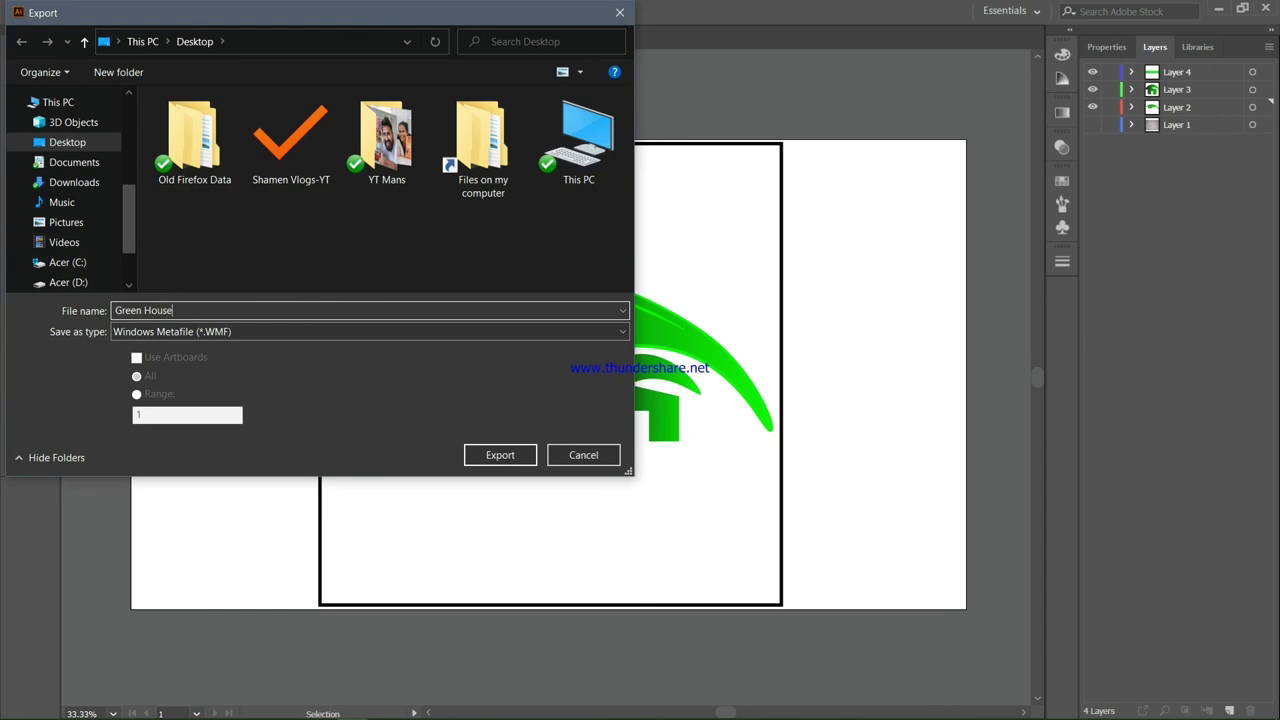
{"action": "left_click", "coordinate": [150, 332]}
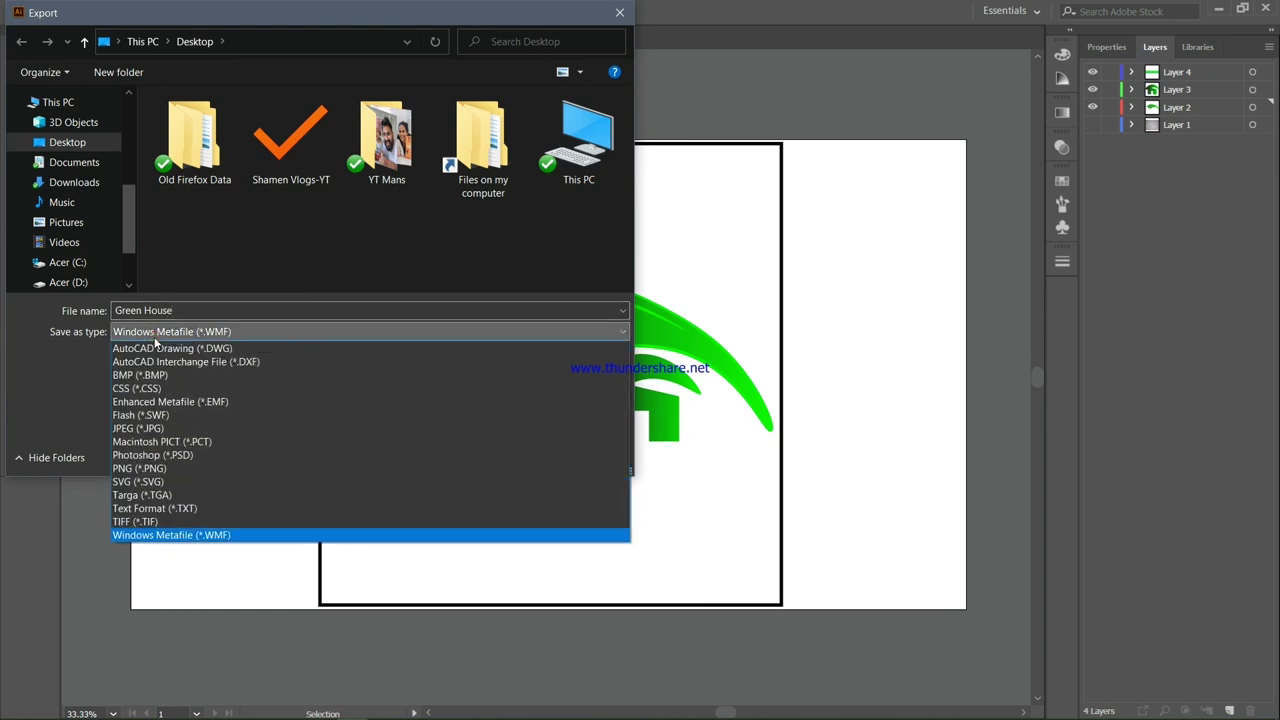
{"action": "left_click", "coordinate": [139, 470]}
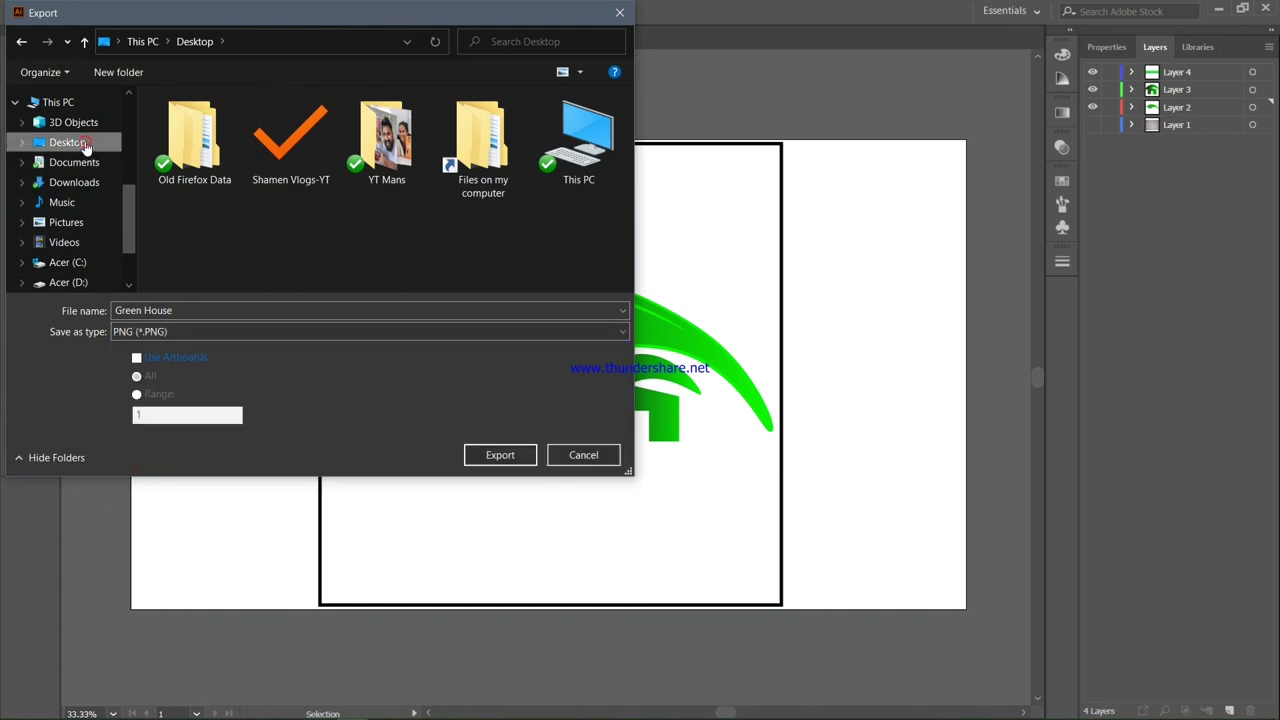
{"action": "left_click", "coordinate": [521, 459]}
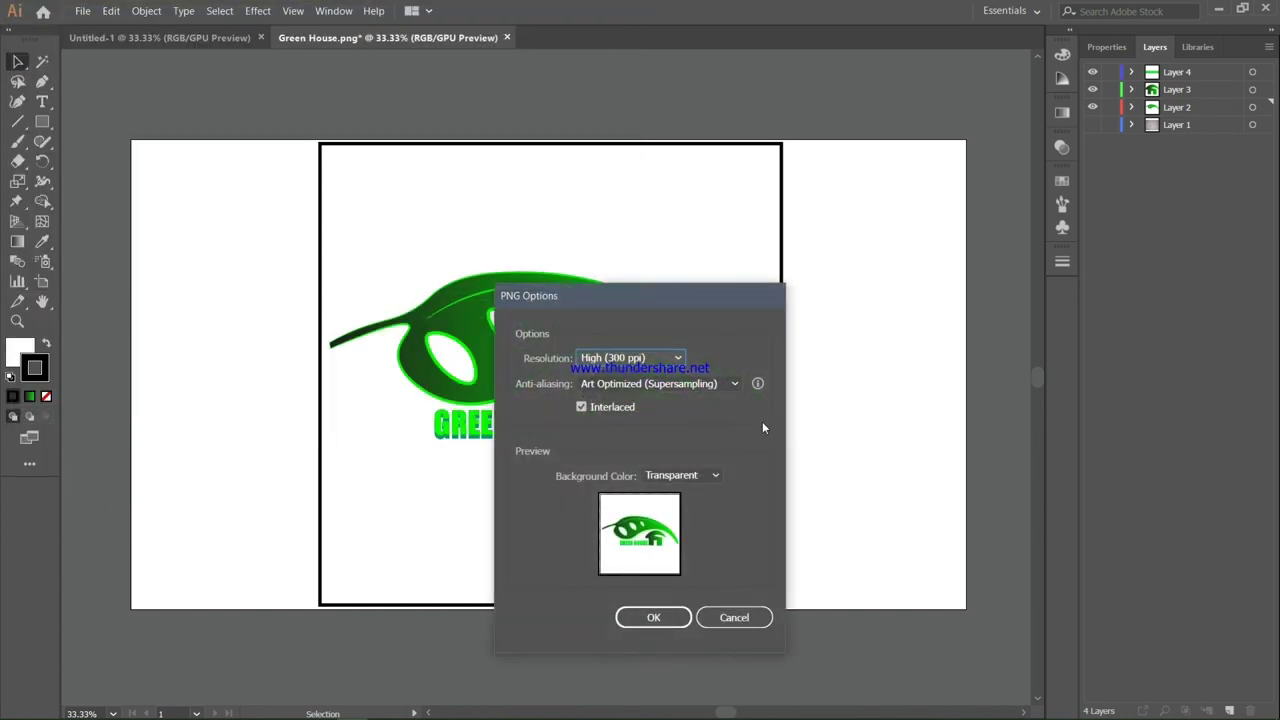
Confirm PNG options with High (300 ppi) resolution and Art Optimized anti-aliasing.
{"action": "left_click", "coordinate": [650, 358]}
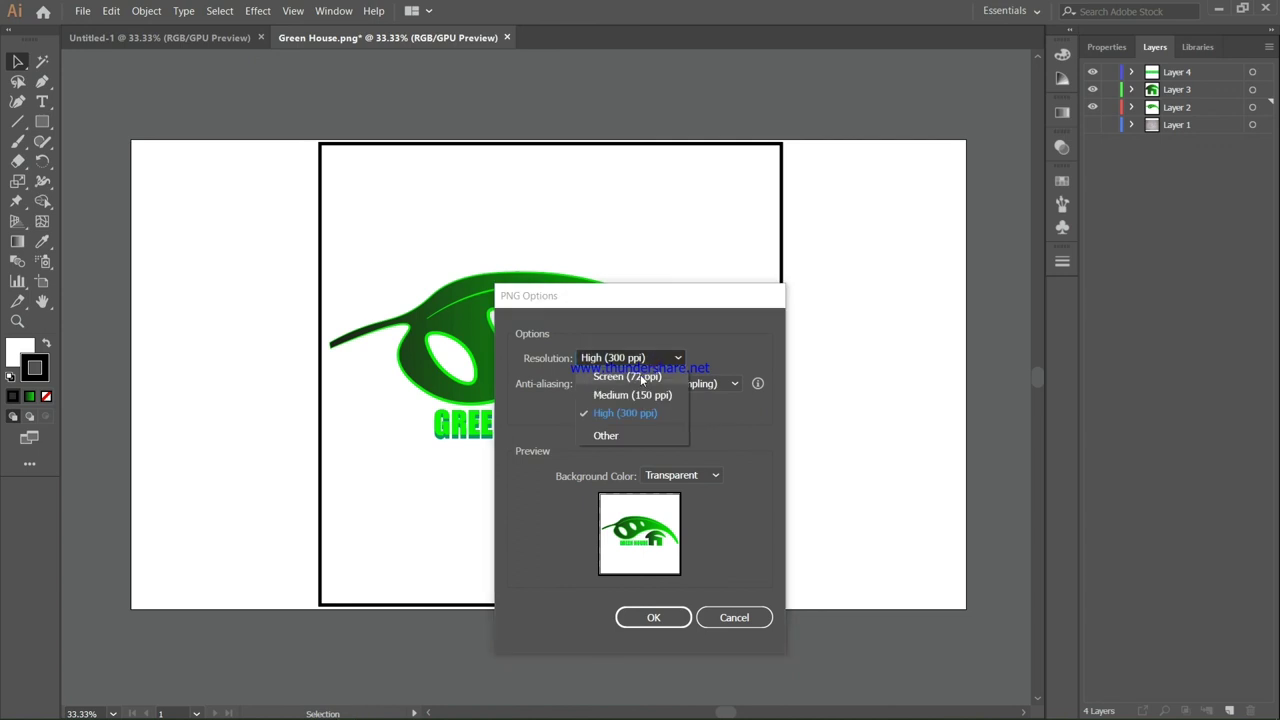
{"action": "left_click", "coordinate": [629, 416]}
{"action": "left_click", "coordinate": [685, 388]}
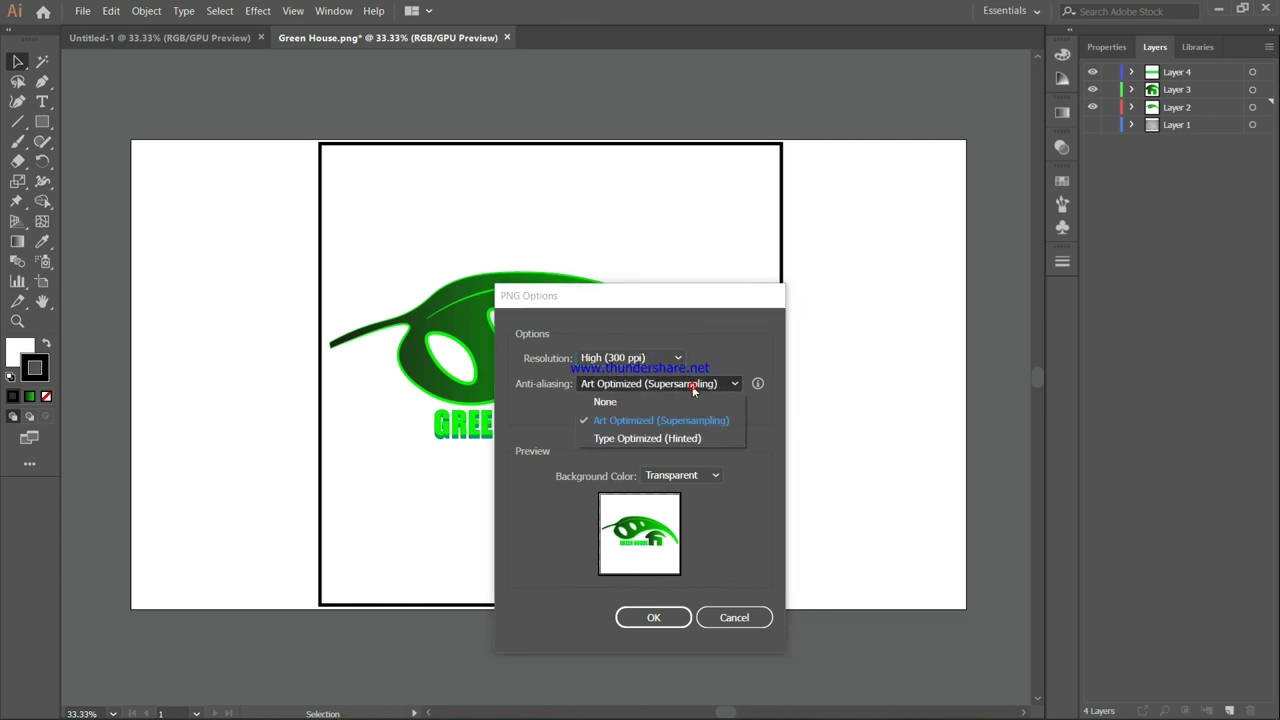
{"action": "left_click", "coordinate": [666, 414]}
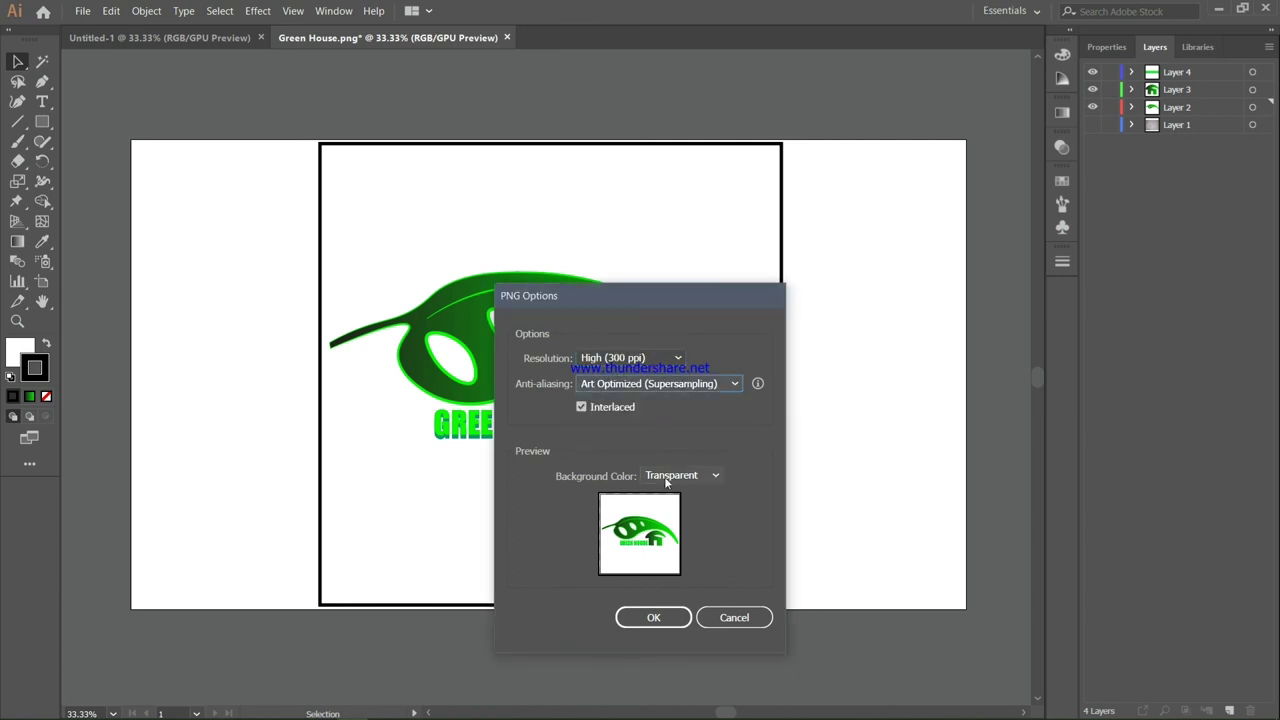
{"action": "left_click", "coordinate": [657, 617]}
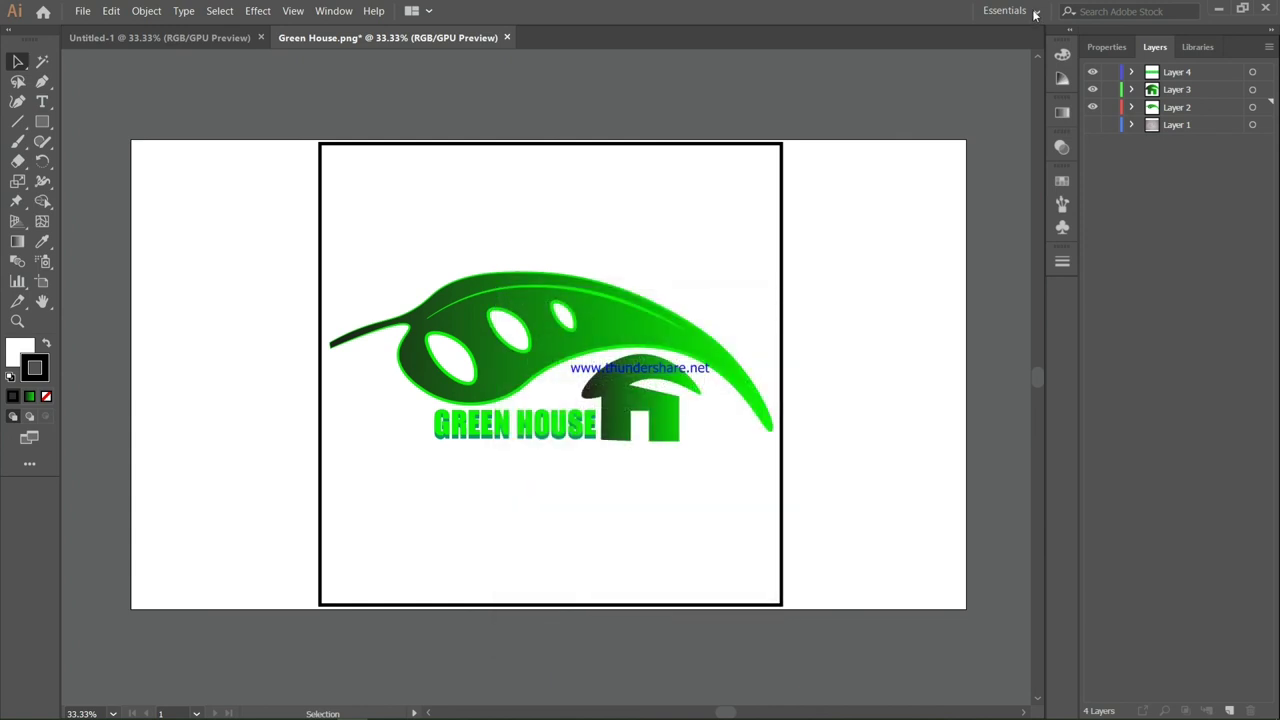
View Green House.png from the desktop in Photos, zooming and panning, then close it.
{"action": "left_click", "coordinate": [1217, 8]}
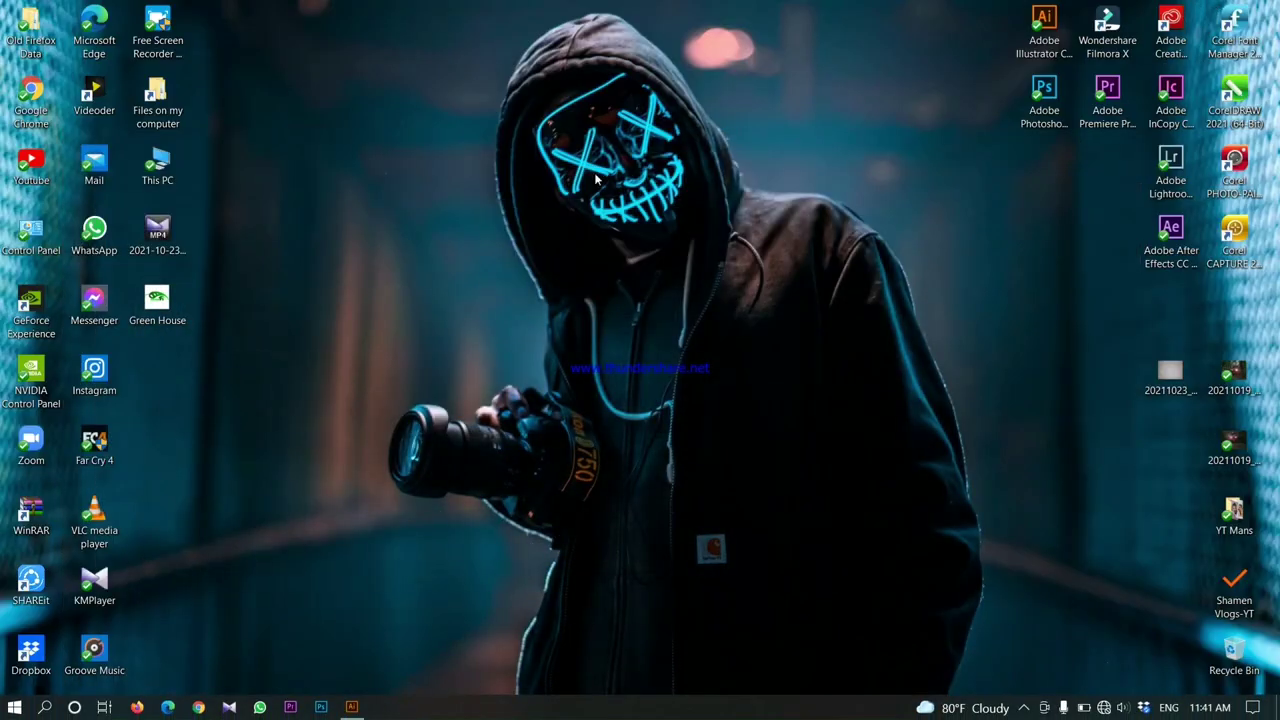
{"action": "double_click", "coordinate": [160, 300]}
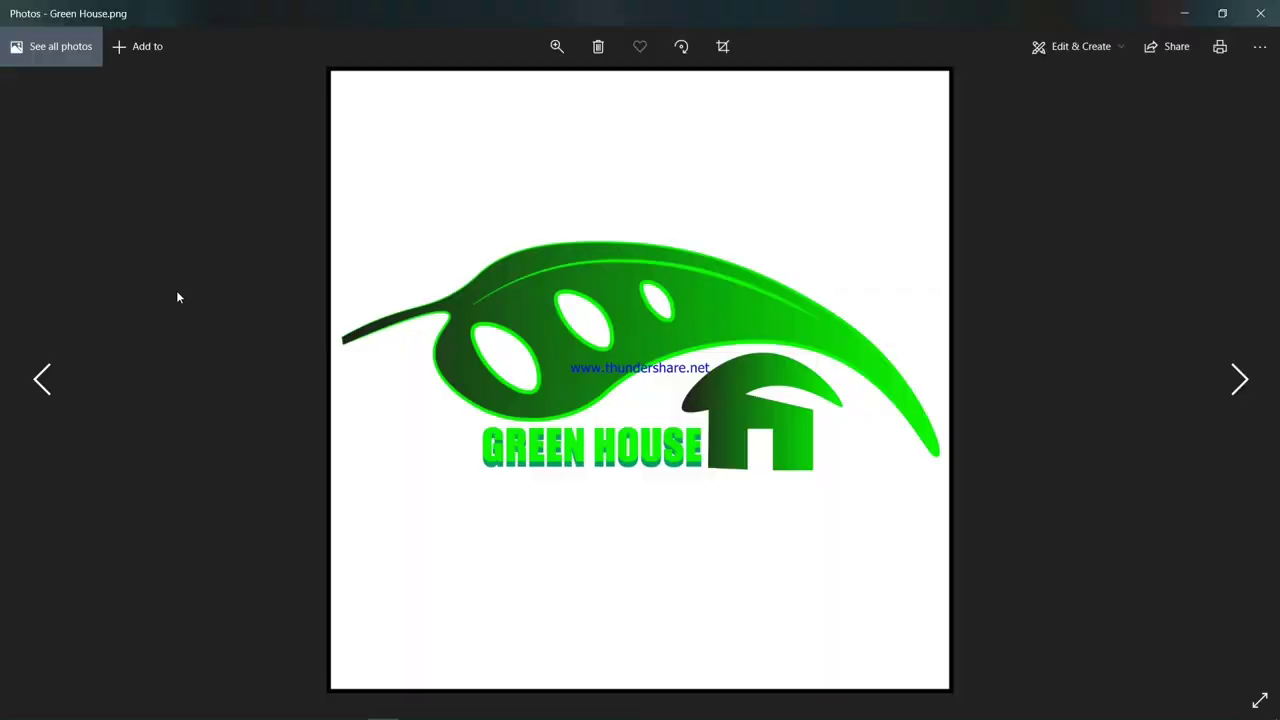
{"action": "double_click", "coordinate": [657, 403]}
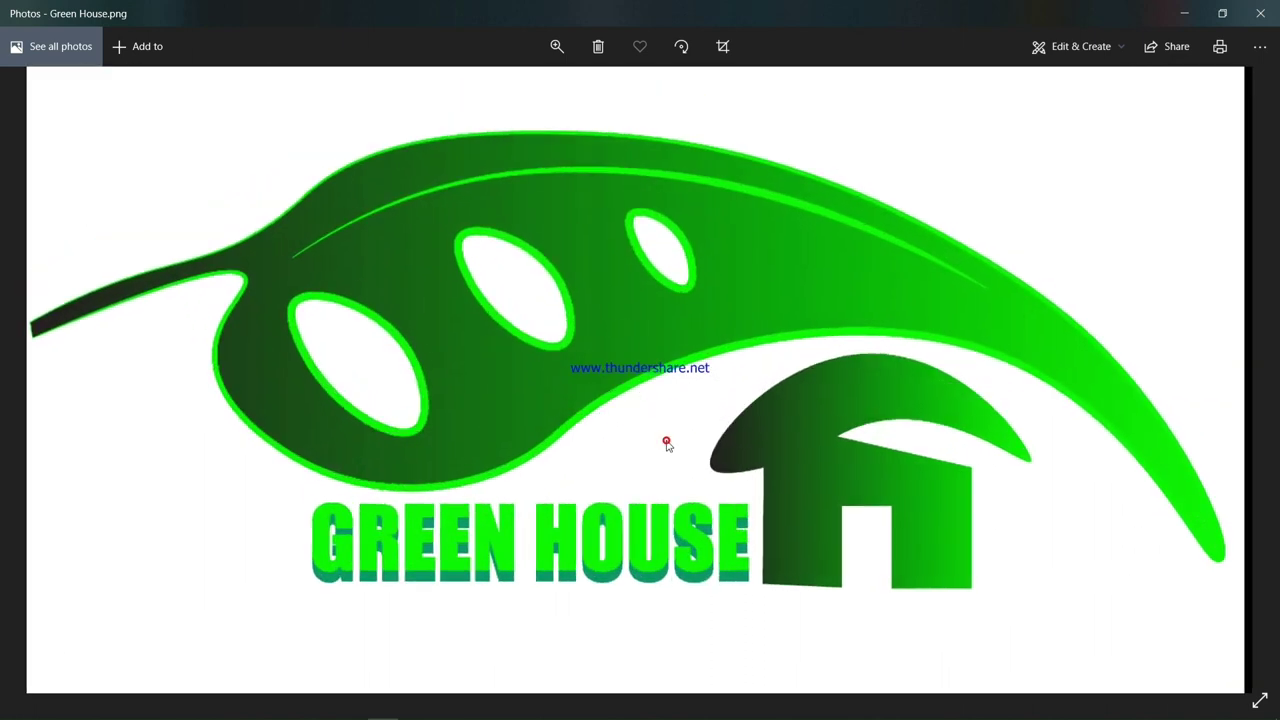
{"action": "left_click_drag", "start_coordinate": [667, 445], "coordinate": [688, 446]}
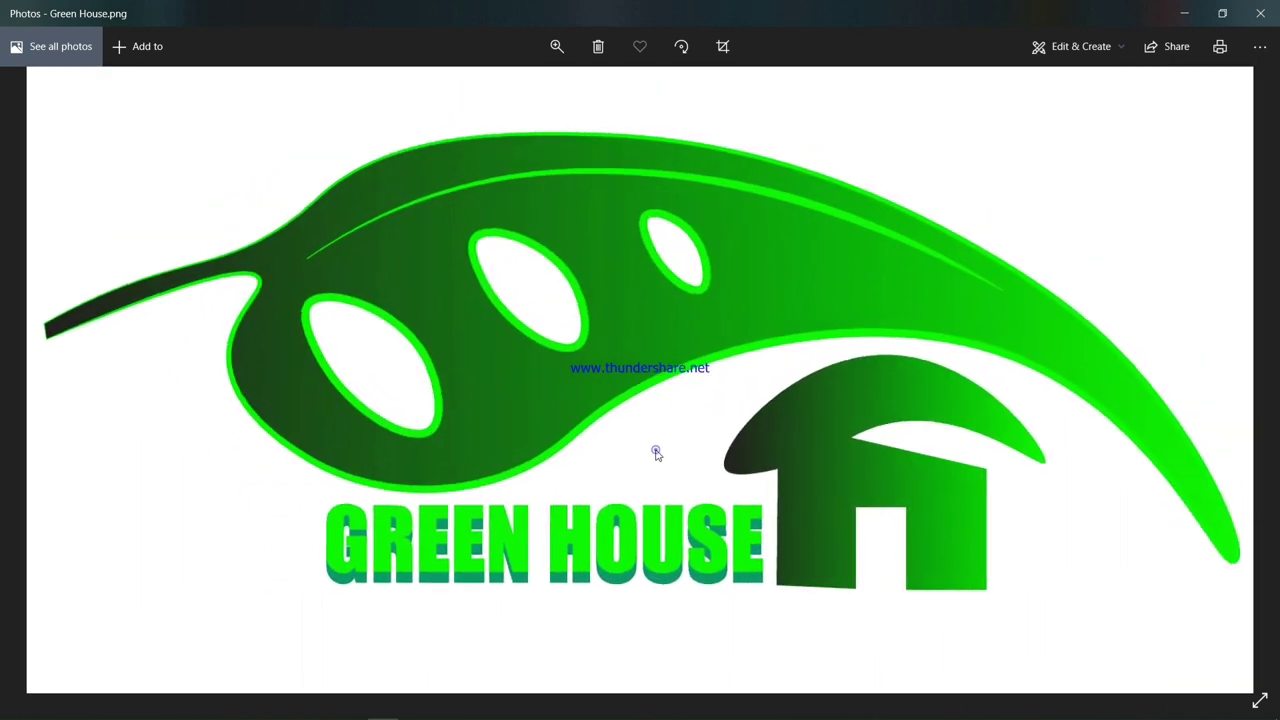
{"action": "double_click", "coordinate": [656, 453]}
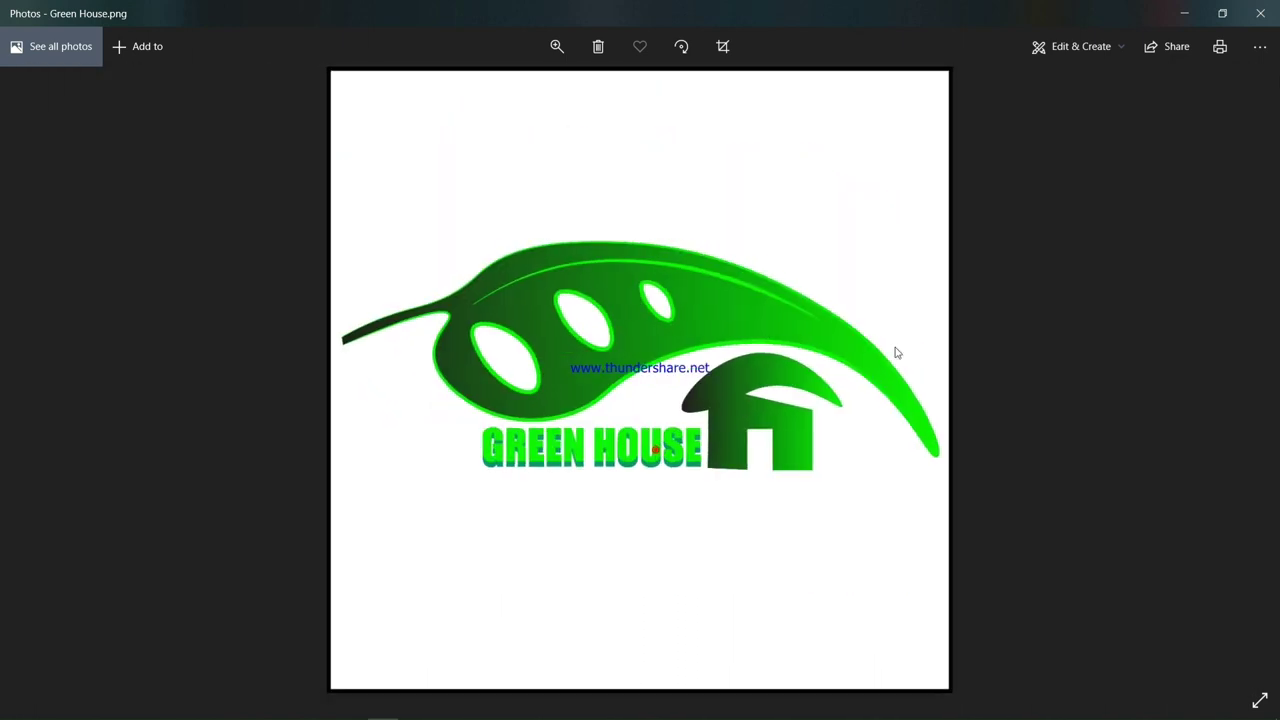
{"action": "left_click", "coordinate": [1264, 12]}
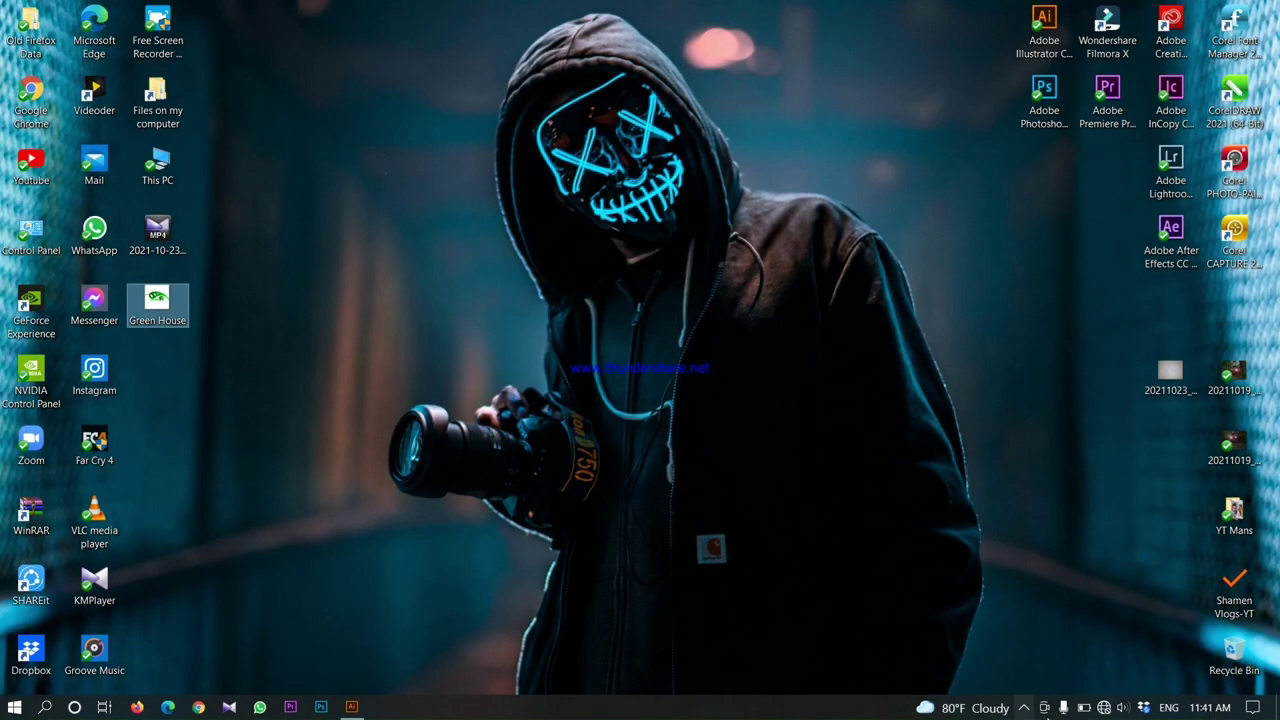
{"action": "left_click", "coordinate": [1028, 708]}
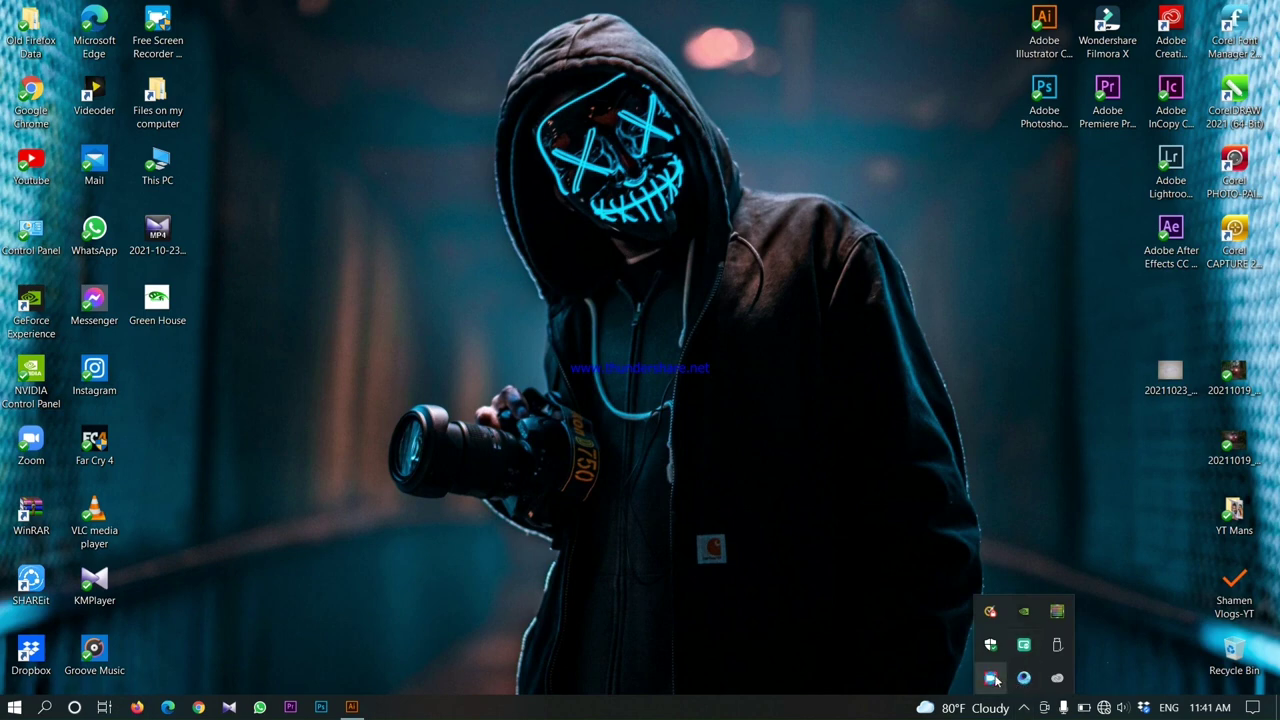
{"action": "right_click", "coordinate": [993, 680]}
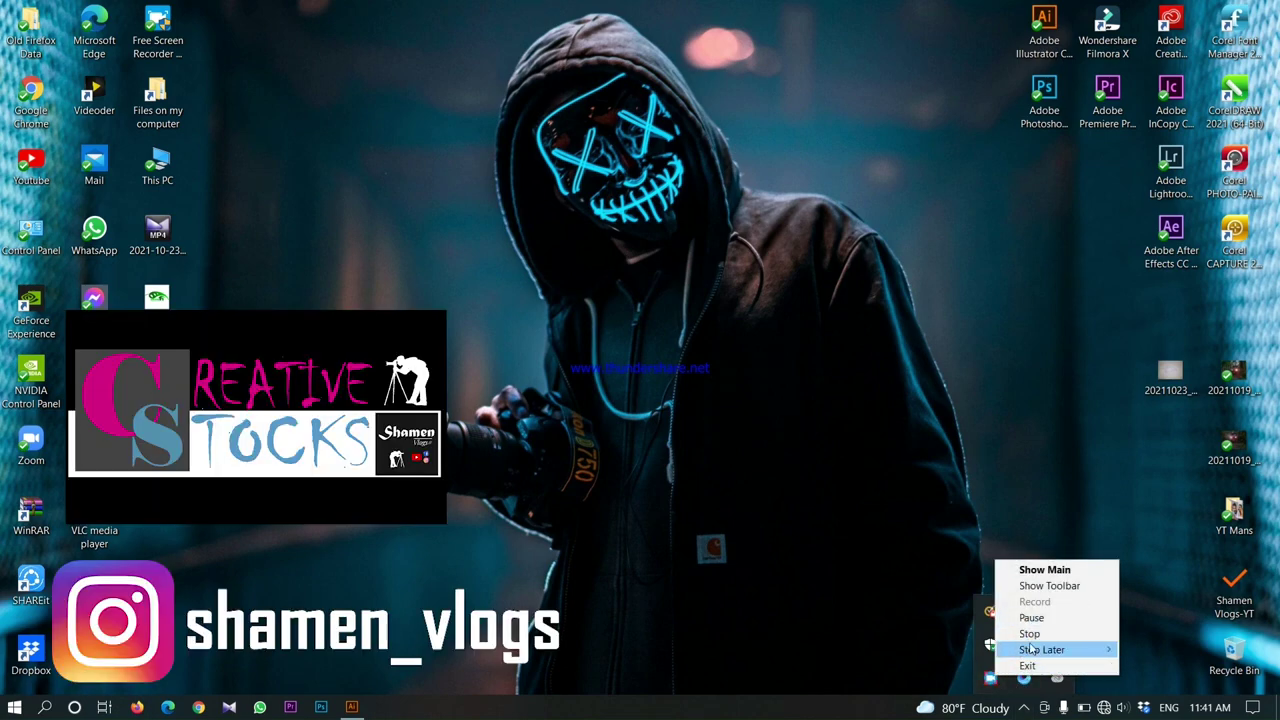